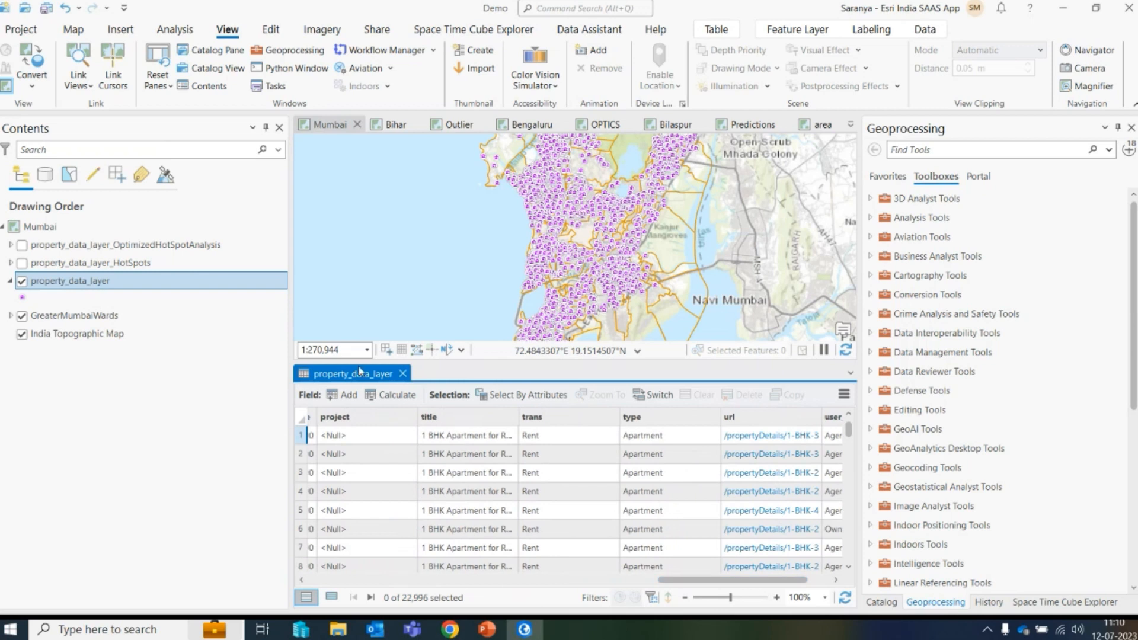
- Close the property_data_layer attribute table and open the Hot Spot Analysis (Getis-Ord Gi*) tool from recent tools
click(403, 373)
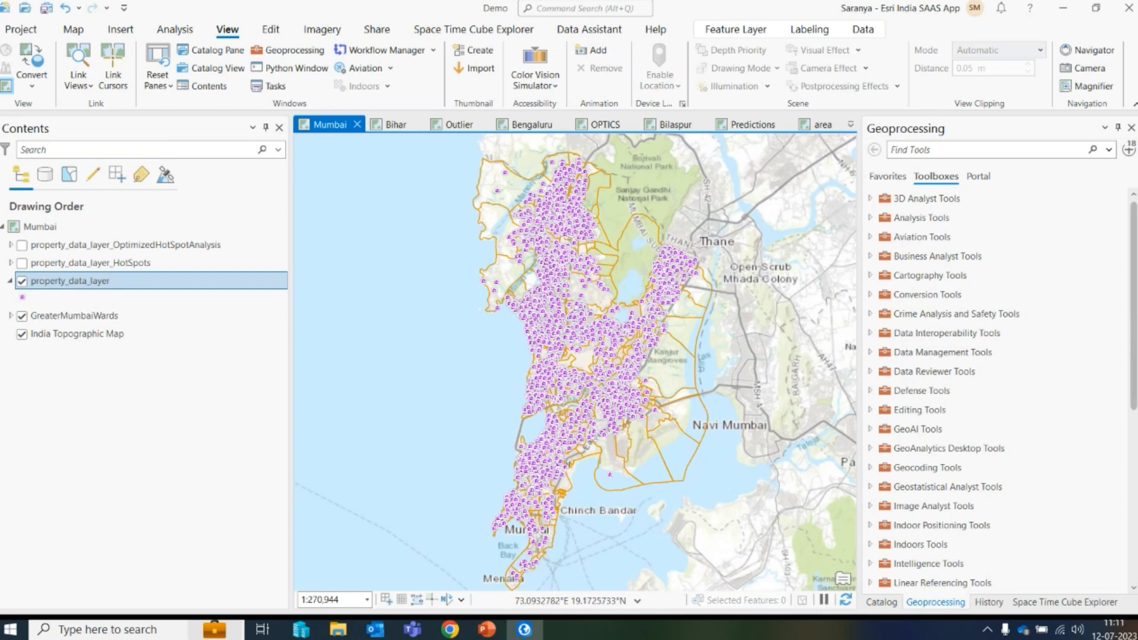
click(1130, 149)
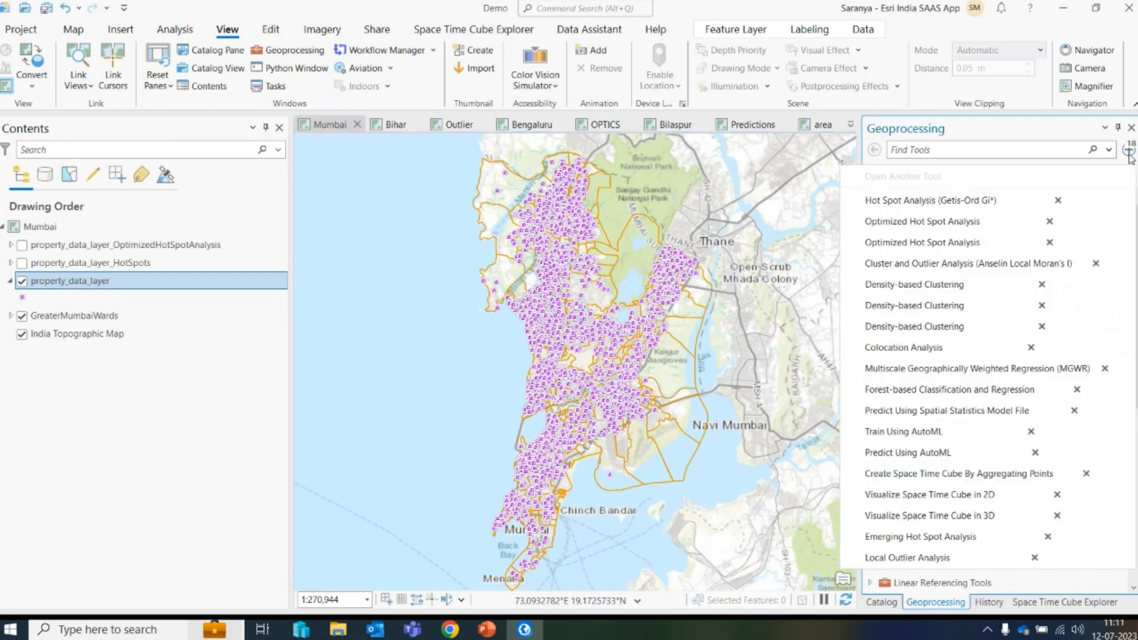
click(960, 203)
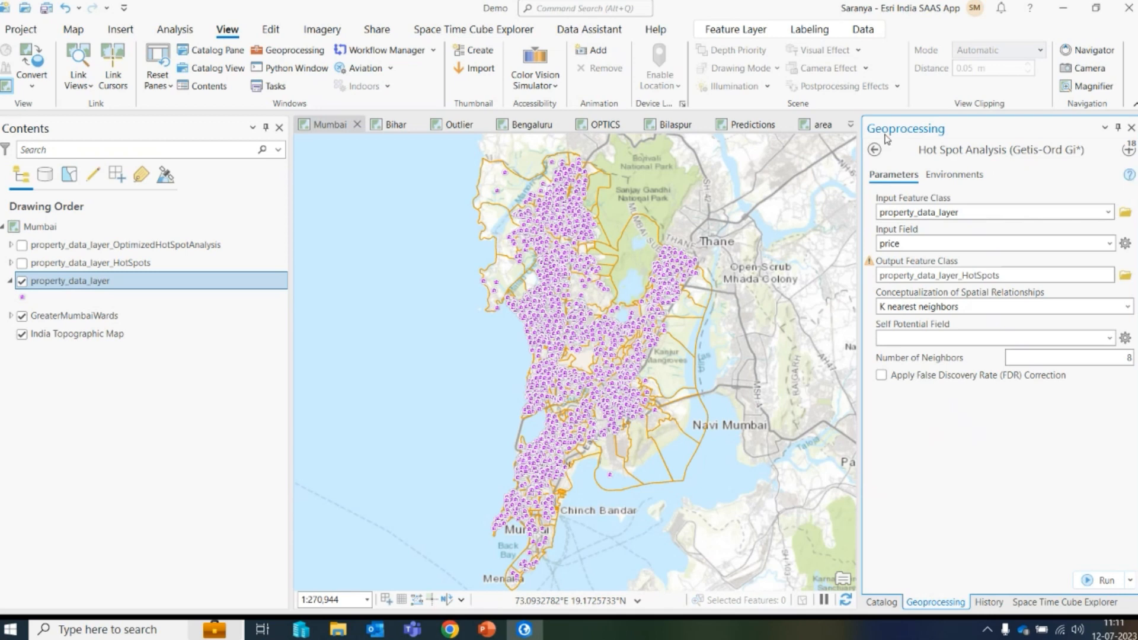
- Run Hot Spot Analysis on property_data_layer using the price field and K nearest neighbors conceptualization with 8 neighbors
click(1114, 214)
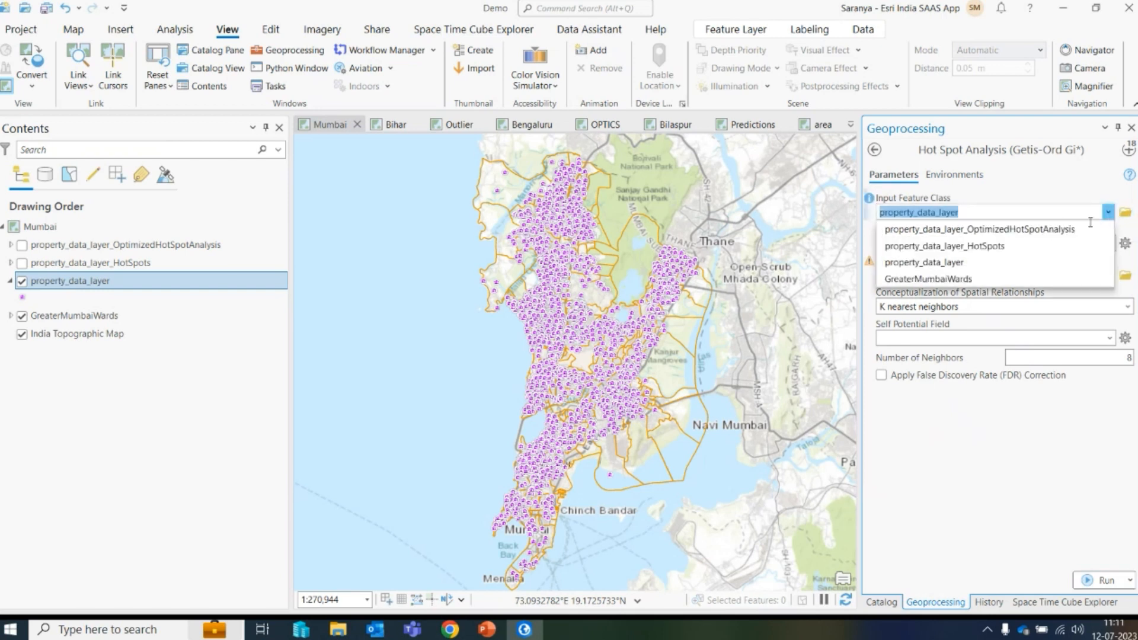
click(983, 265)
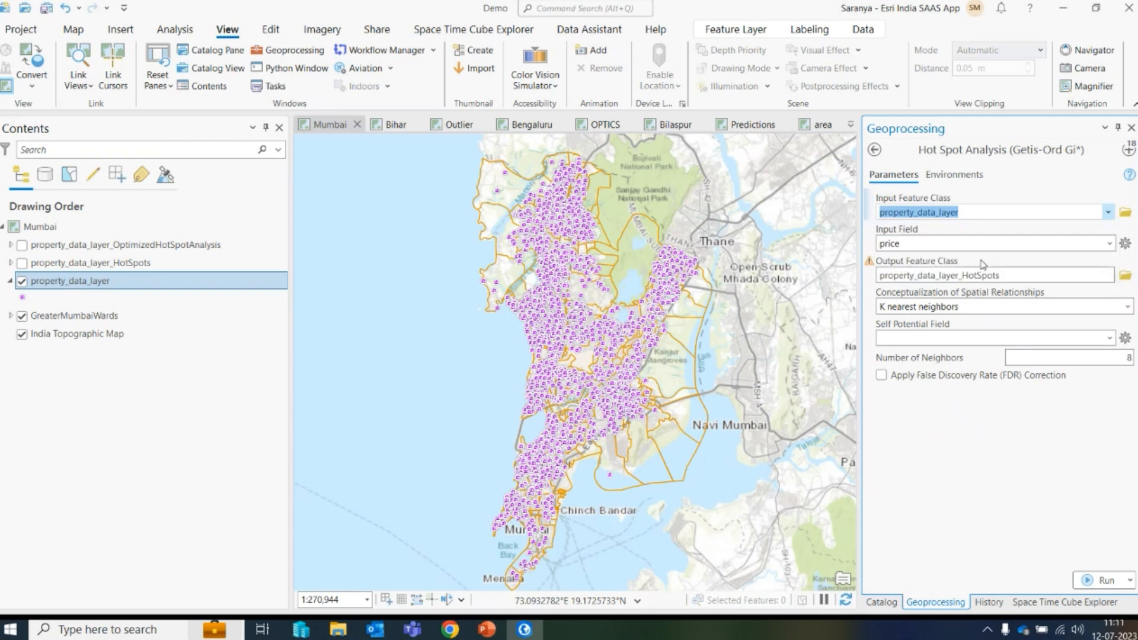
click(1110, 243)
click(895, 393)
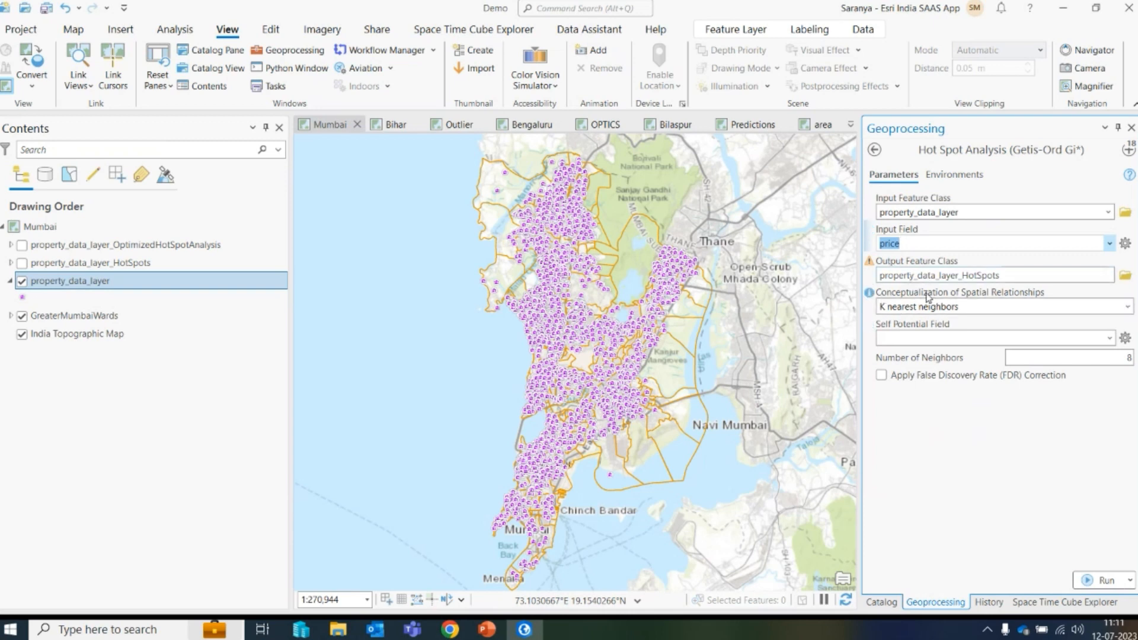
click(1127, 307)
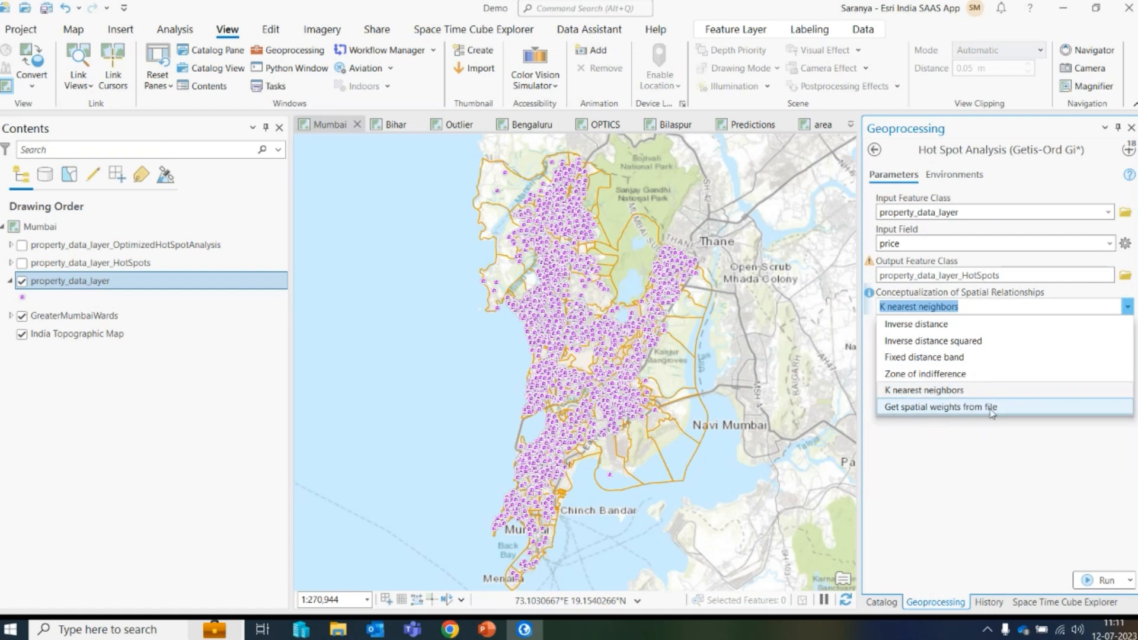
click(930, 390)
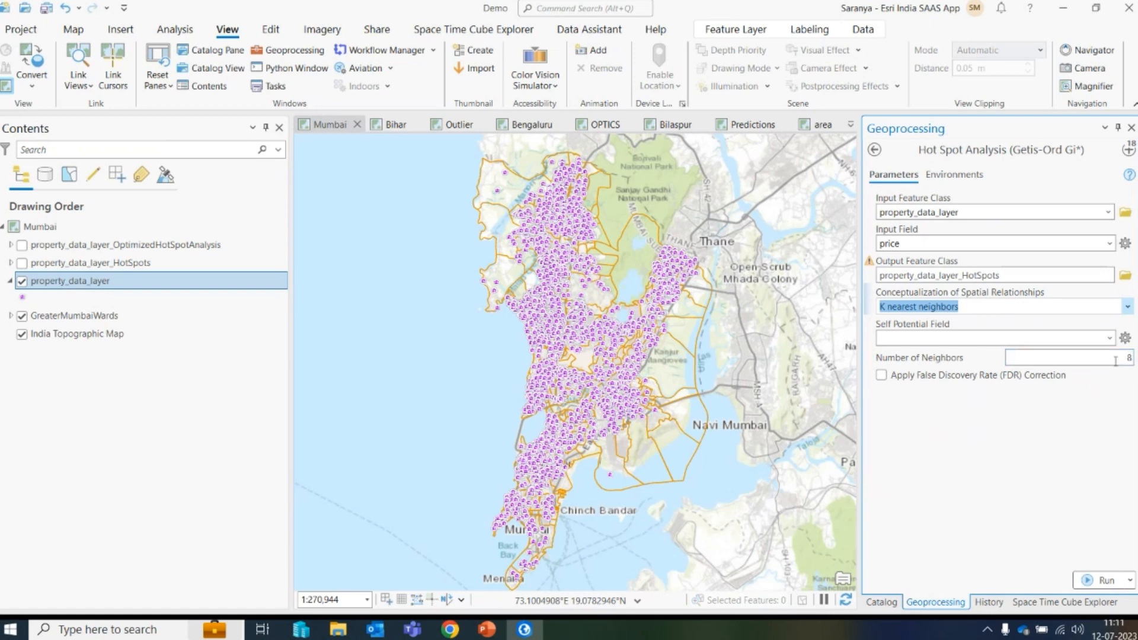
click(1085, 580)
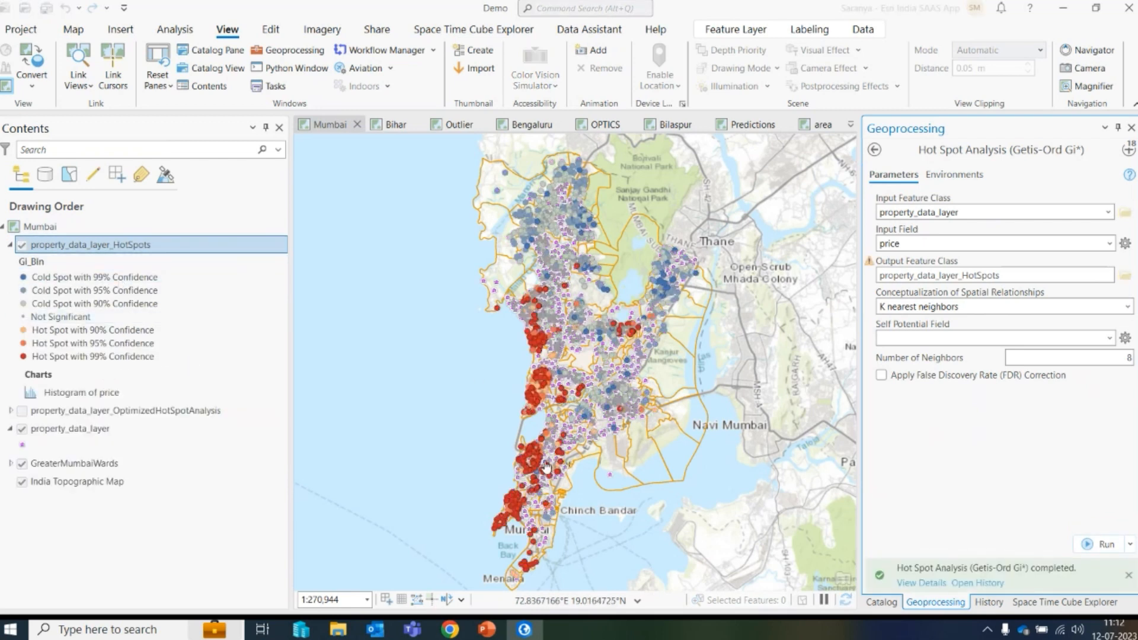
- Open the hot spots layer's Histogram of price chart to examine it, then close the chart
scroll(601, 360, up, 2)
drag(561, 391, 566, 363)
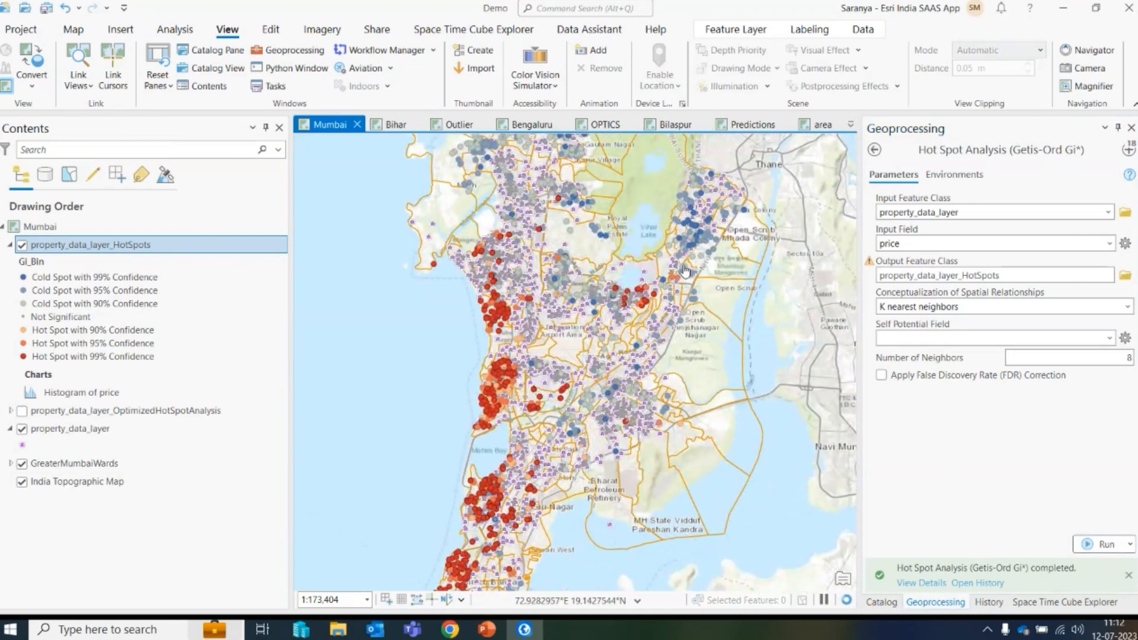
click(80, 393)
right_click(81, 393)
click(121, 405)
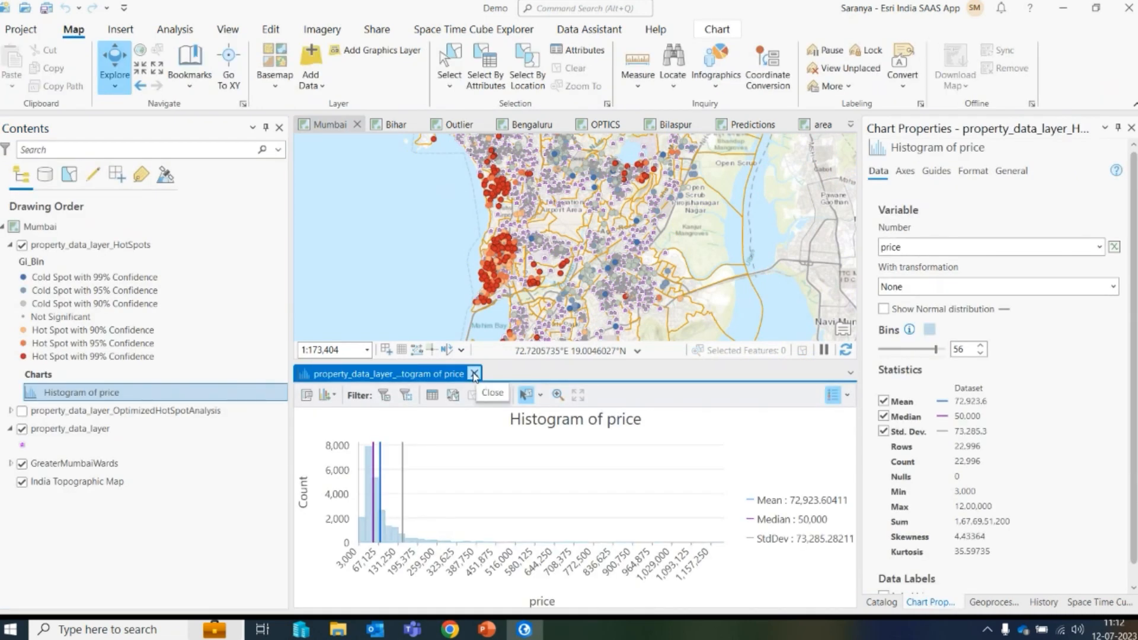
click(474, 375)
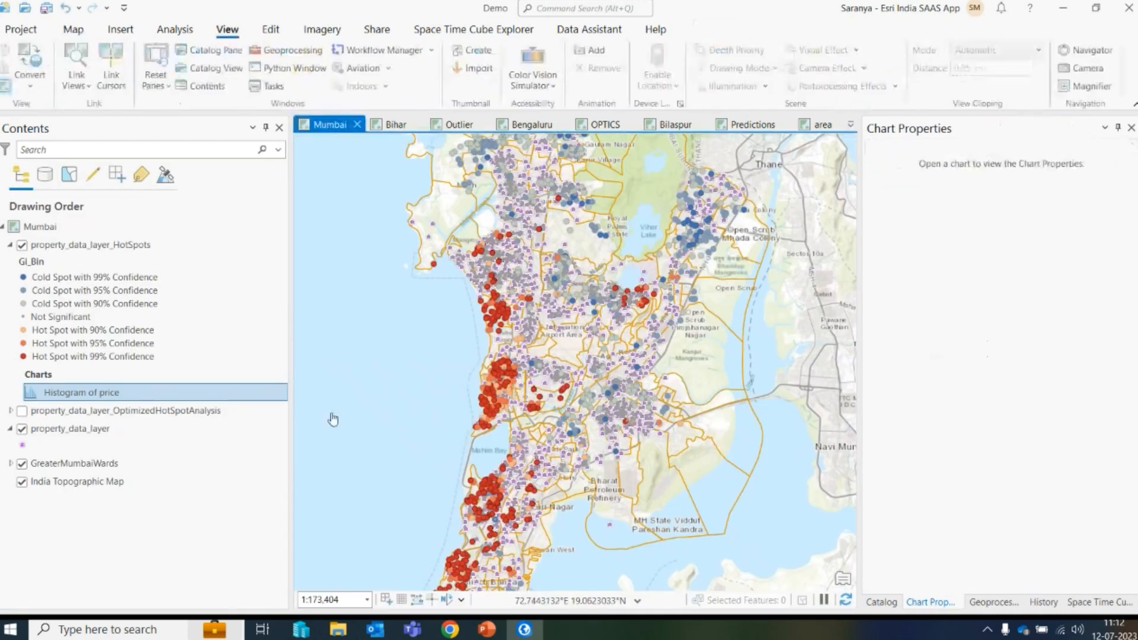
- Collapse and hide the property_data_layer_HotSpots layer and close the Chart Properties pane
click(11, 245)
click(22, 245)
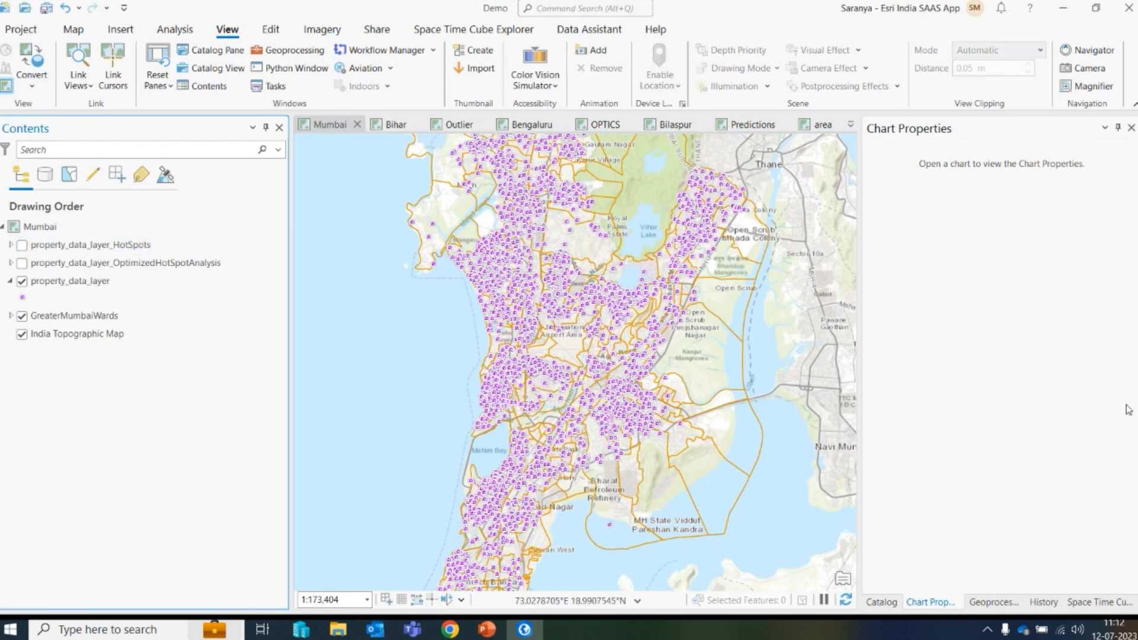
click(1131, 127)
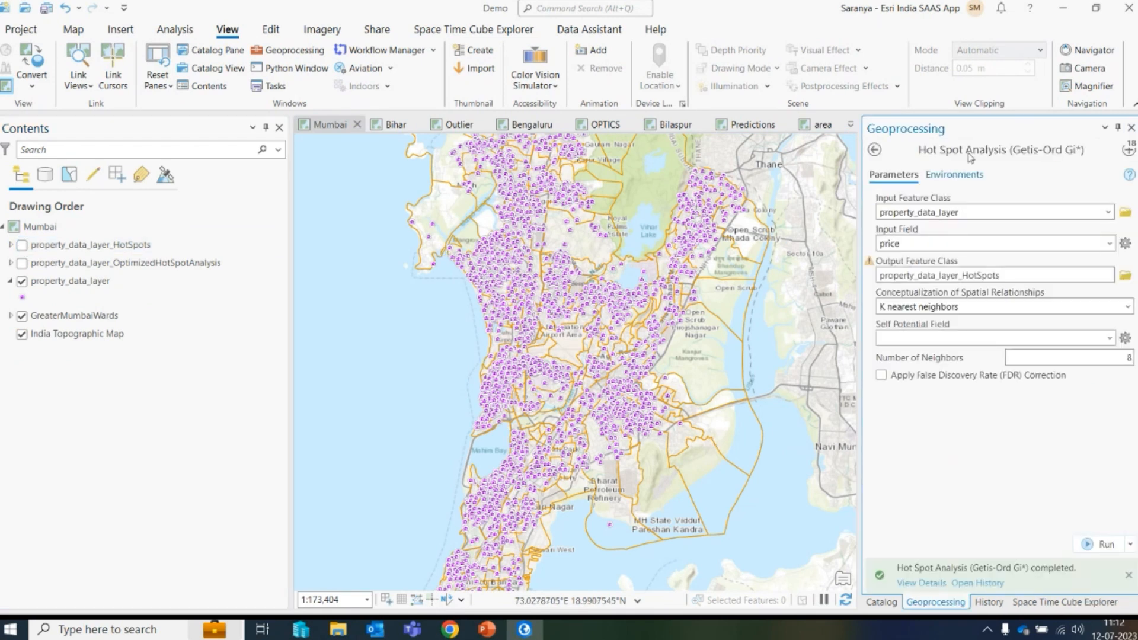
- Run Optimized Hot Spot Analysis on property_data_layer with price as the analysis field
click(1128, 149)
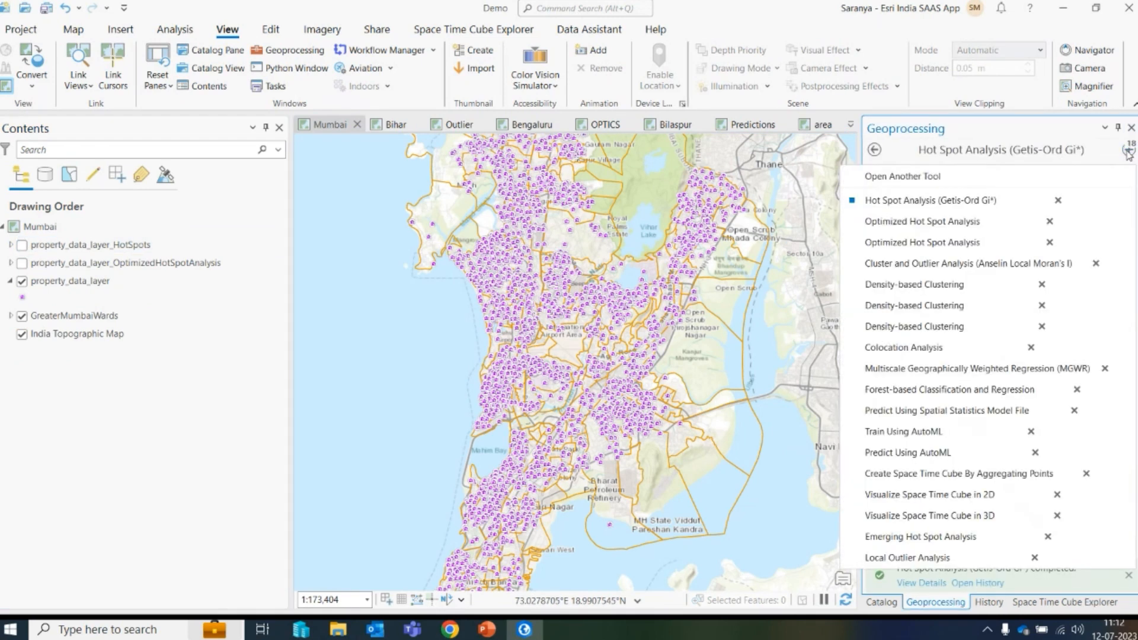
click(932, 225)
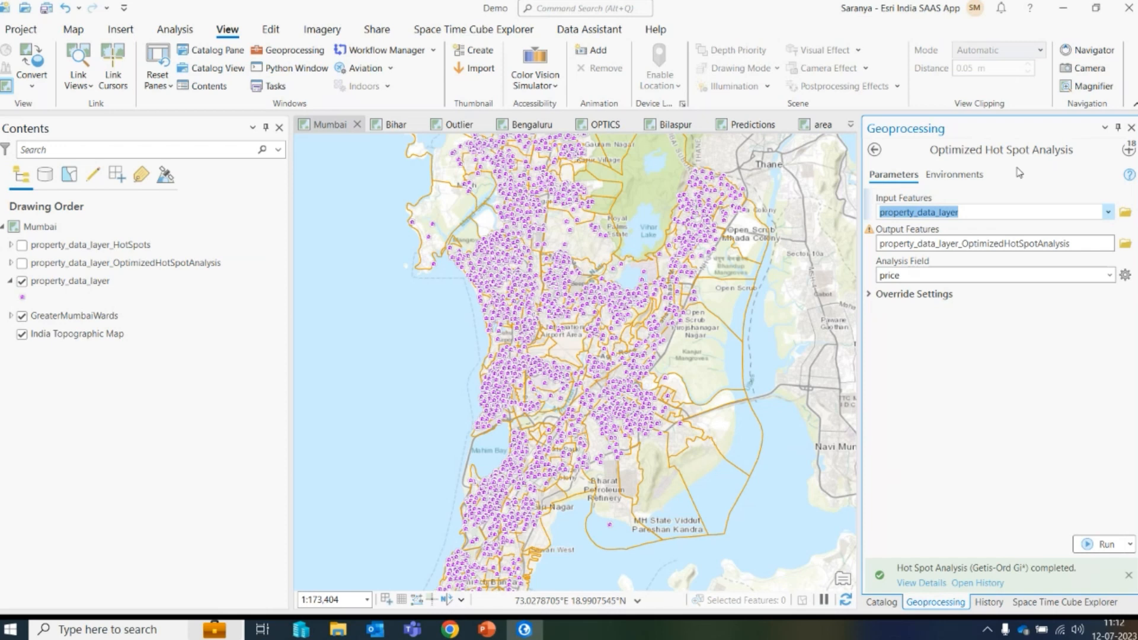
click(944, 355)
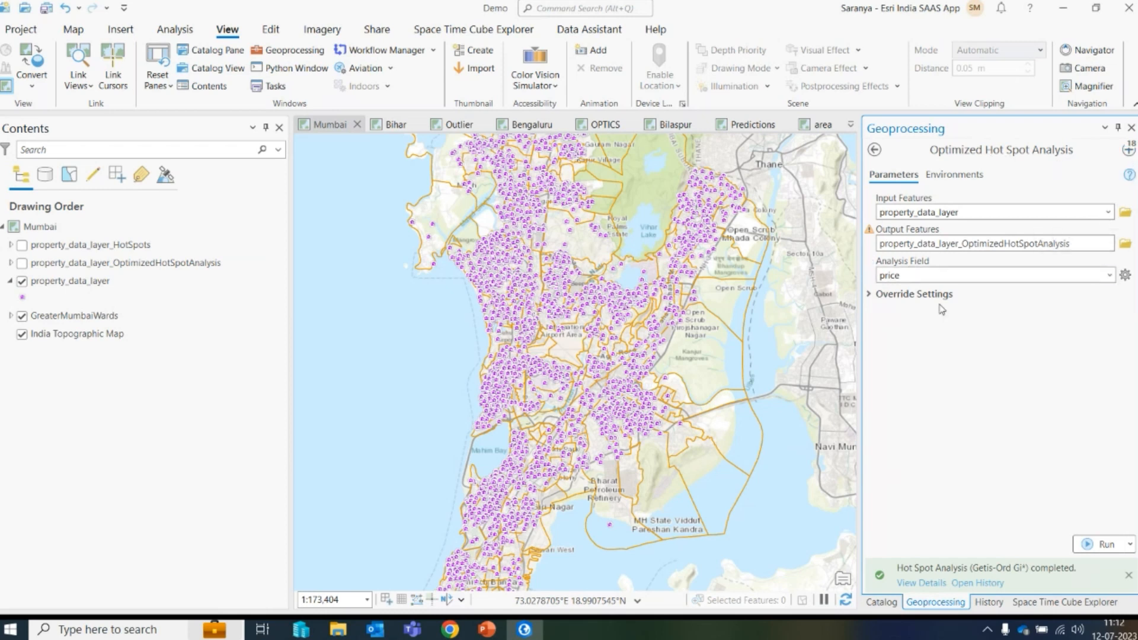
click(1130, 147)
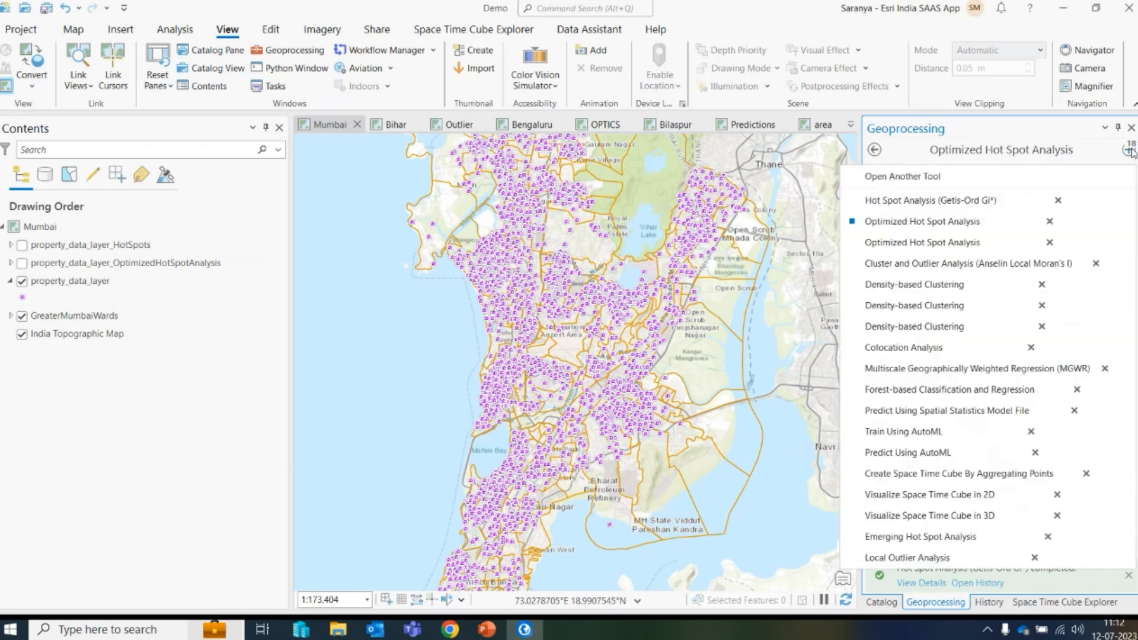
click(982, 201)
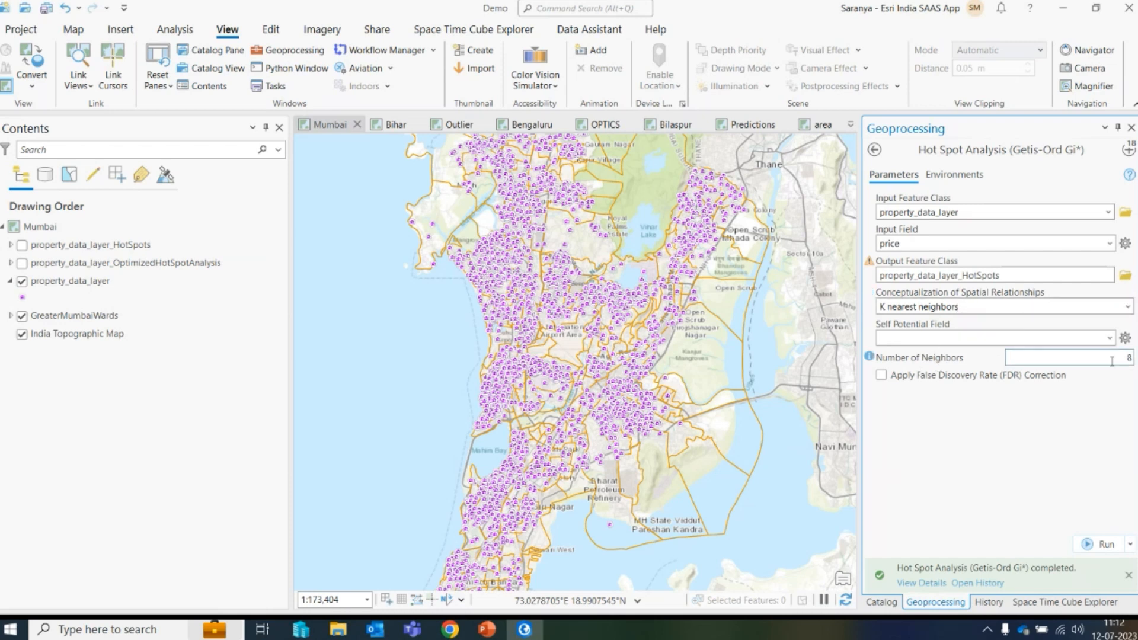
click(1128, 150)
click(943, 228)
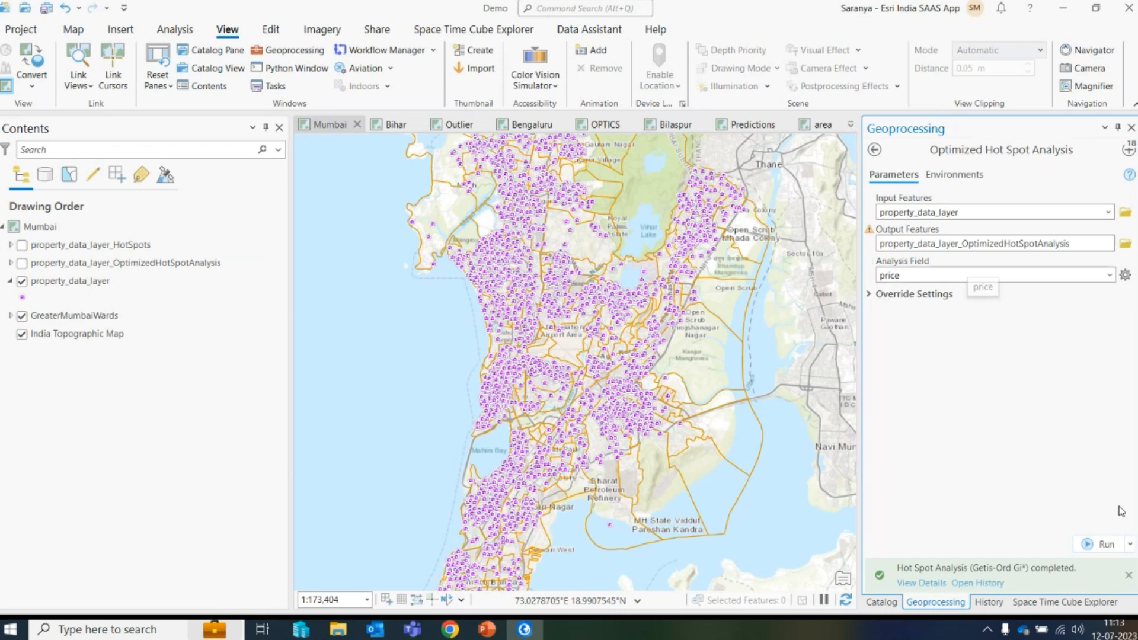
click(1129, 575)
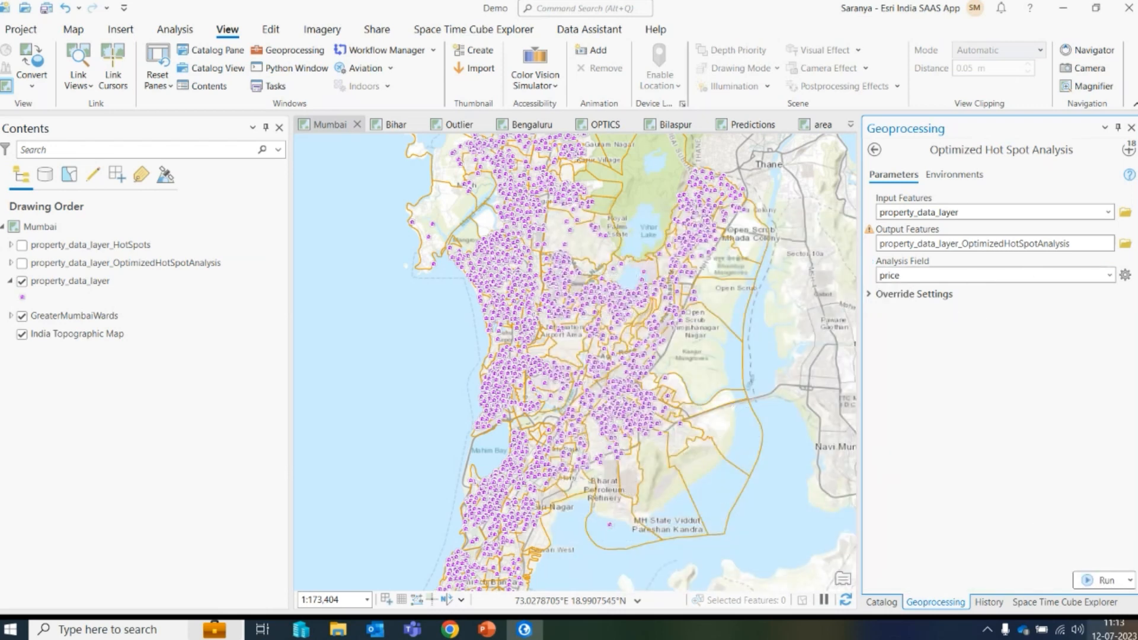
click(1106, 581)
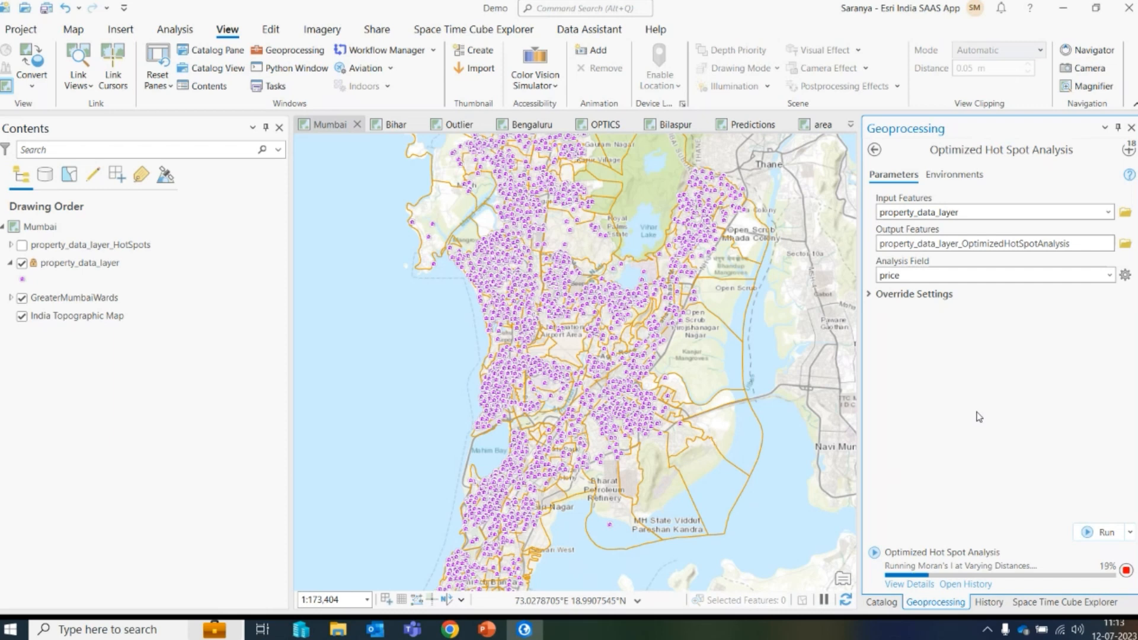
- Open the Optimized Hot Spot Analysis run details and read through its messages, then close them
click(902, 586)
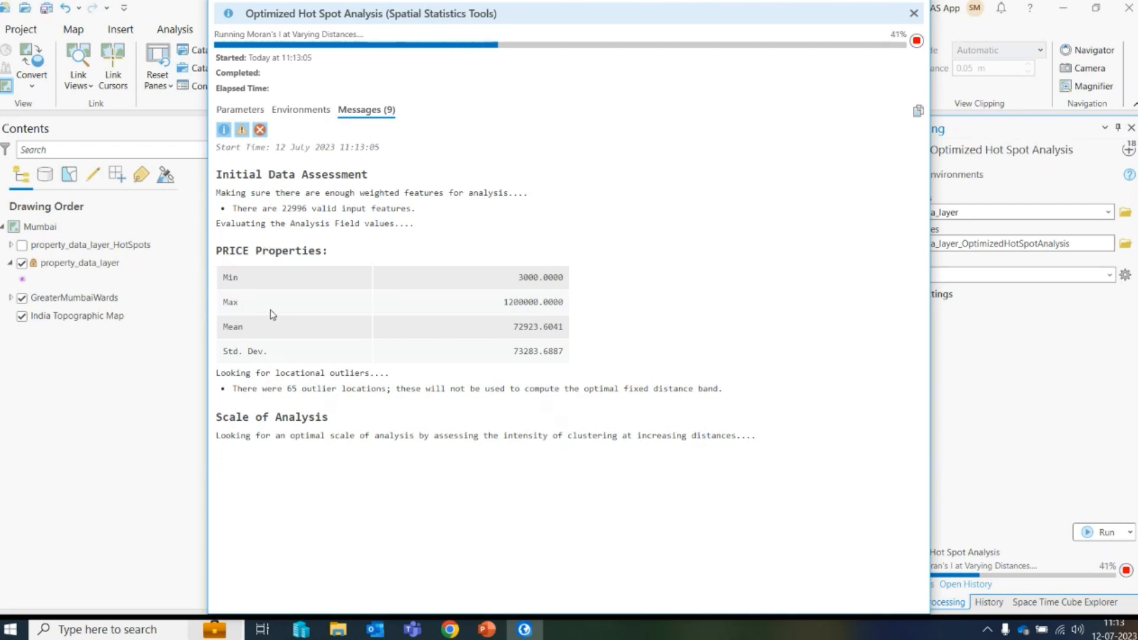
drag(287, 388, 387, 391)
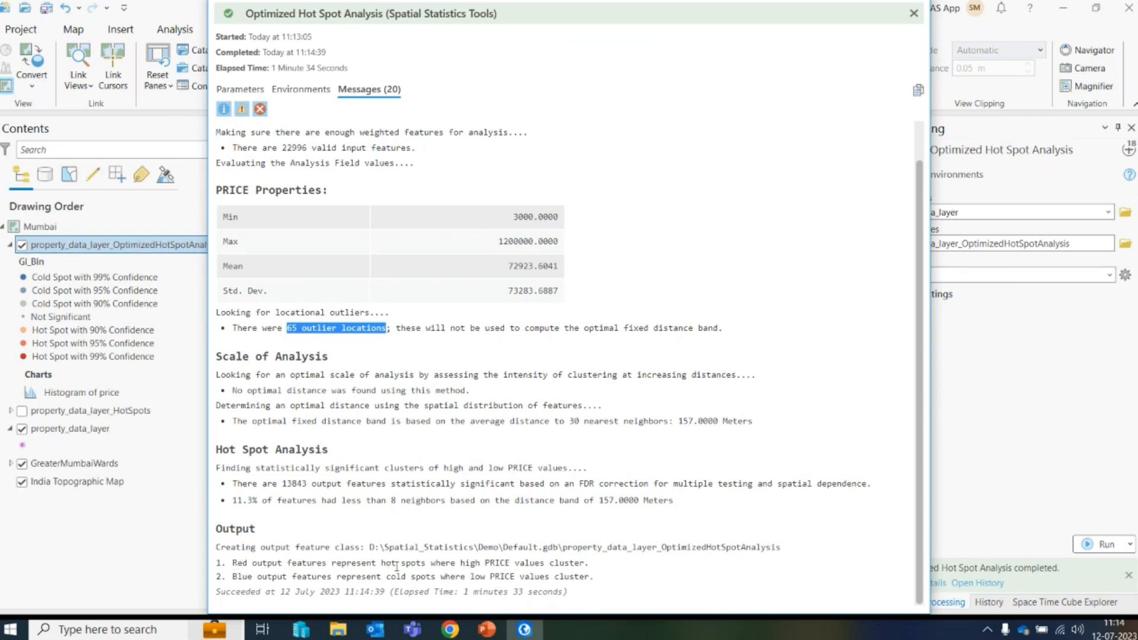
drag(475, 563, 586, 561)
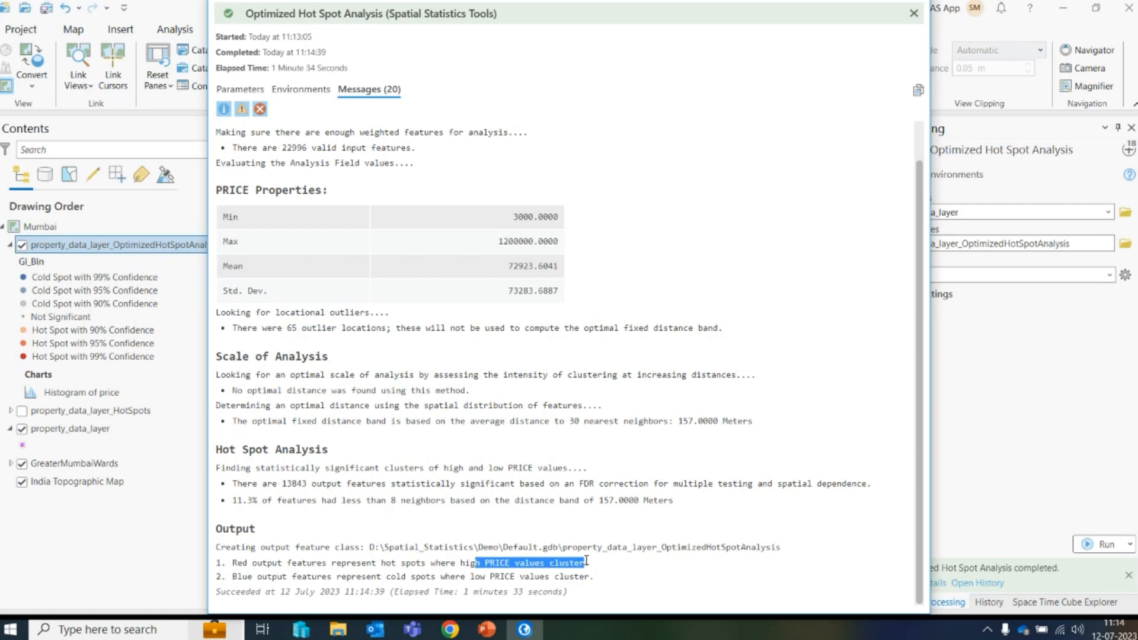
click(586, 561)
click(913, 13)
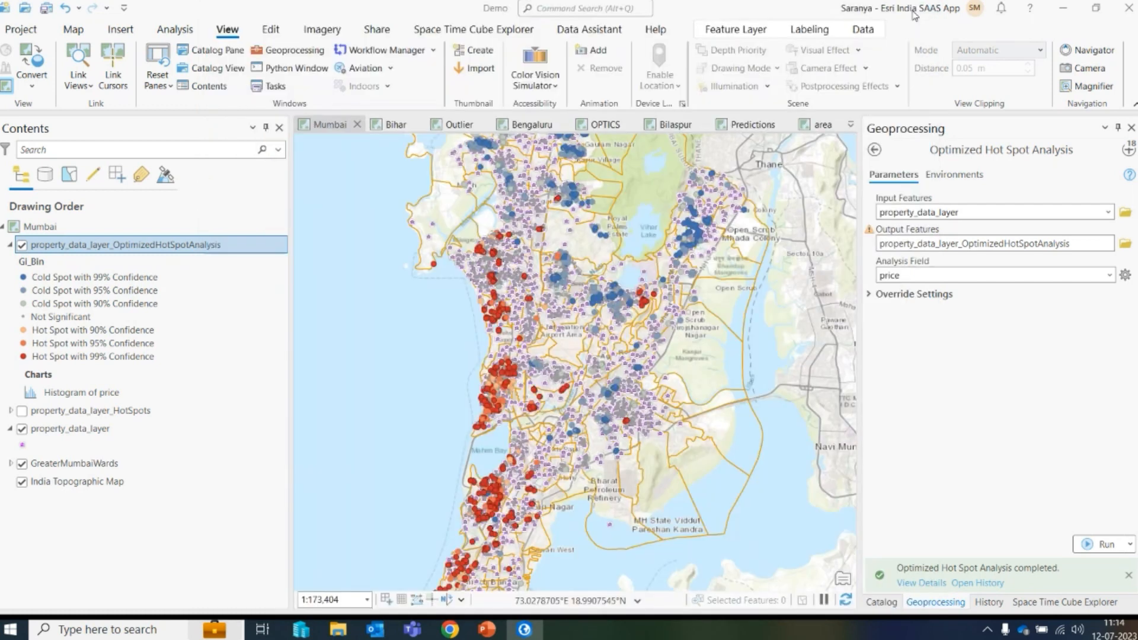
- Collapse the optimized hot spot layer, switch to the Bihar map and turn on the RuralFacilities layer
click(10, 246)
click(11, 244)
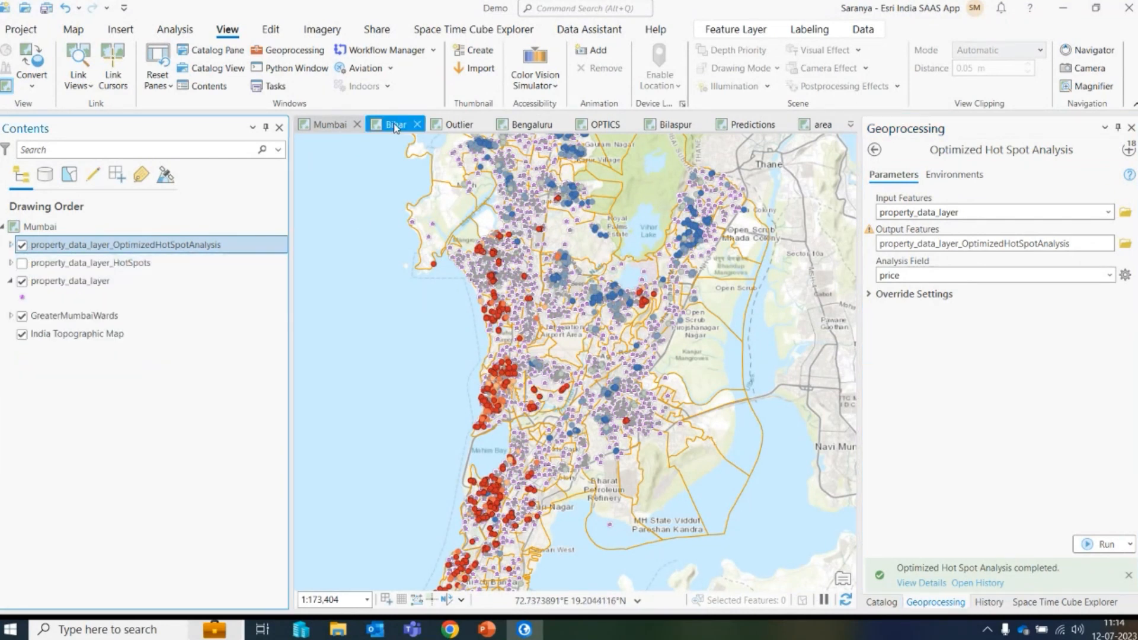
click(394, 128)
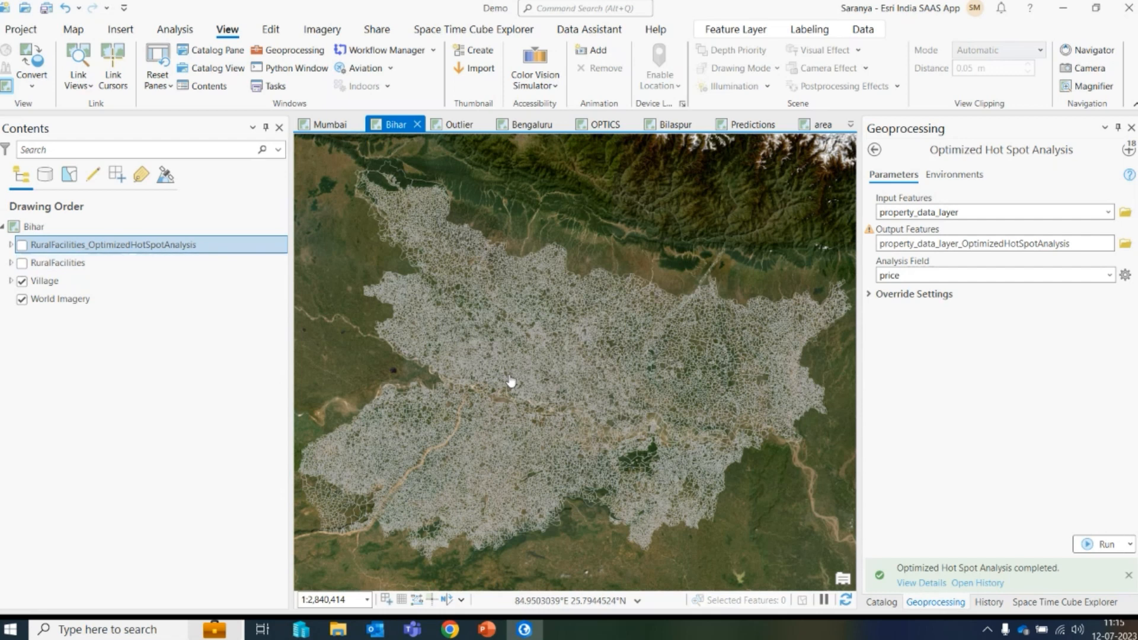
scroll(569, 382, up, 1)
scroll(569, 383, down, 1)
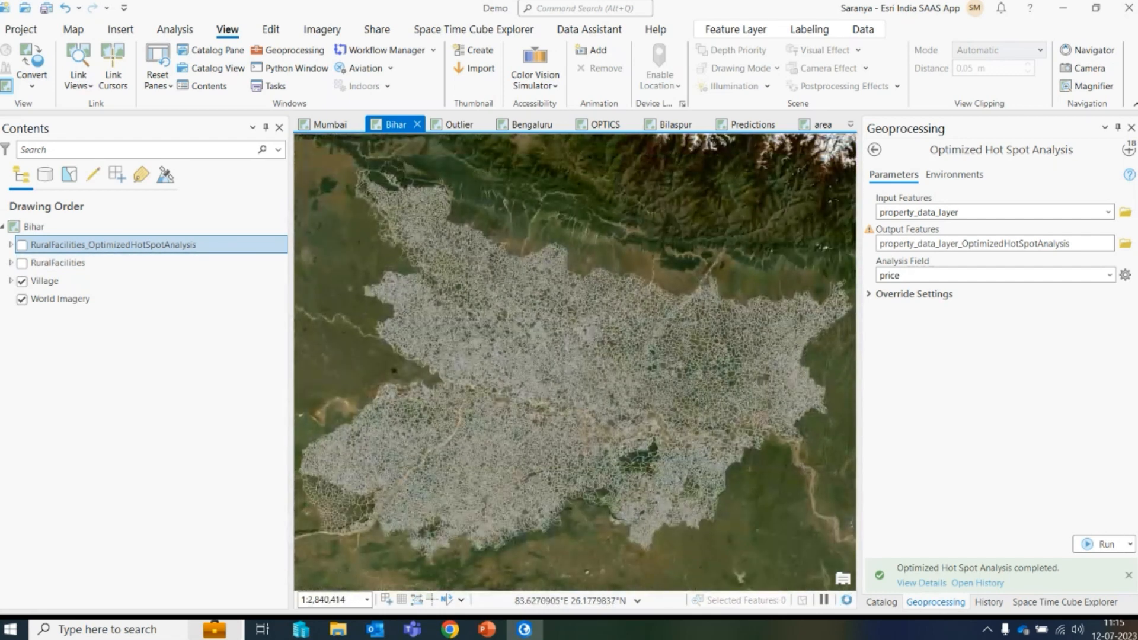
click(22, 263)
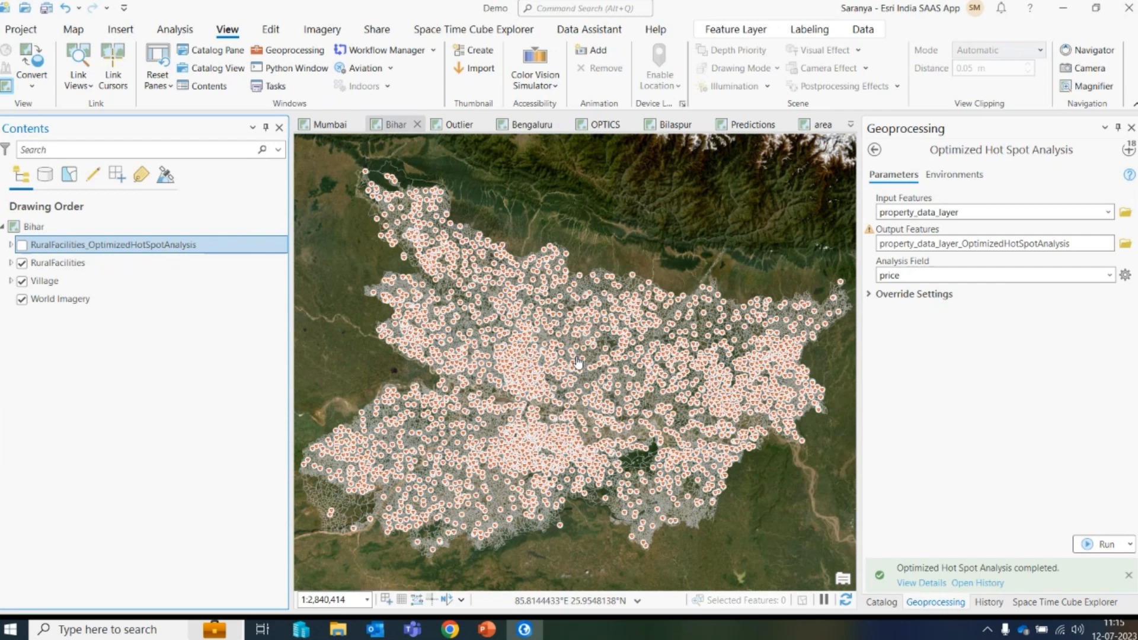
- Reopen the earlier RuralFacilities Optimized Hot Spot Analysis and review its aggregation method and Village aggregation polygons settings
click(1129, 150)
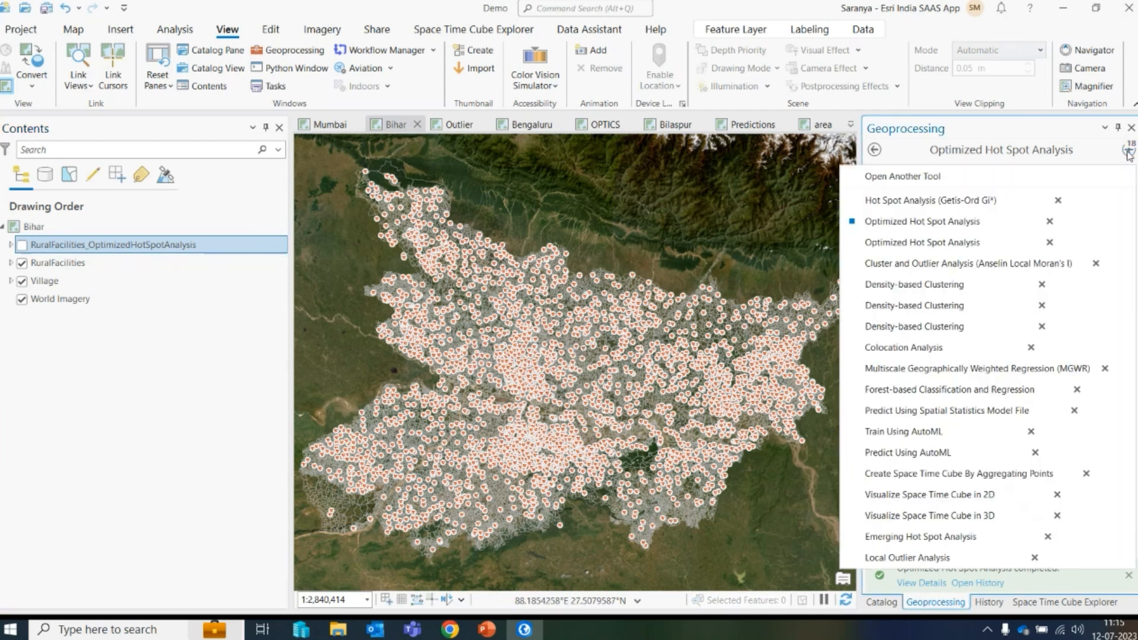
click(917, 243)
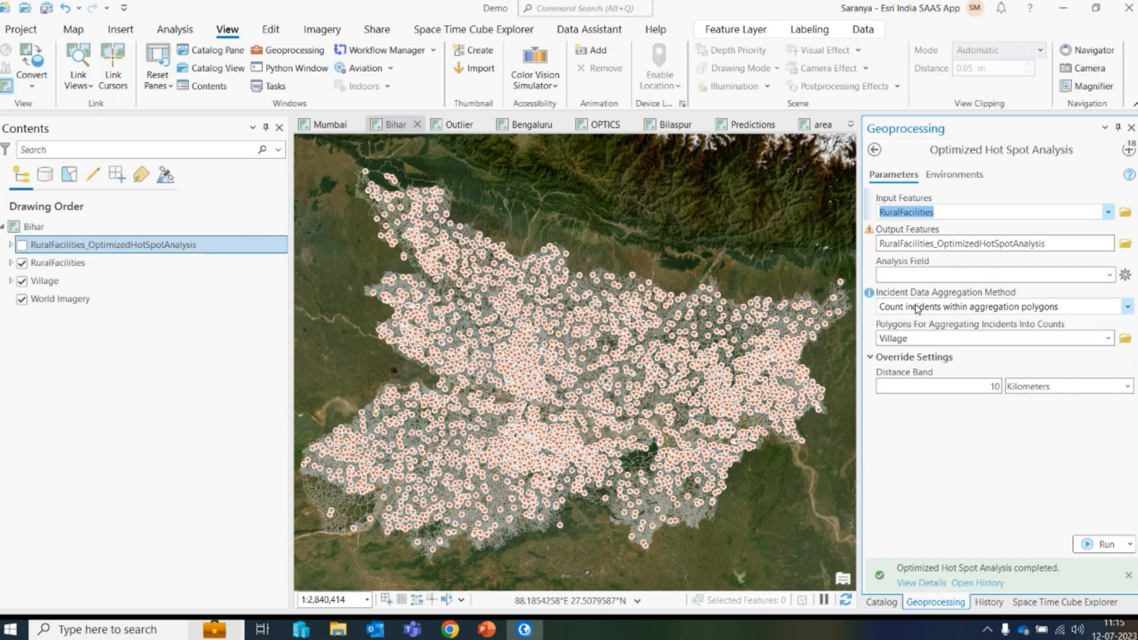
click(1128, 305)
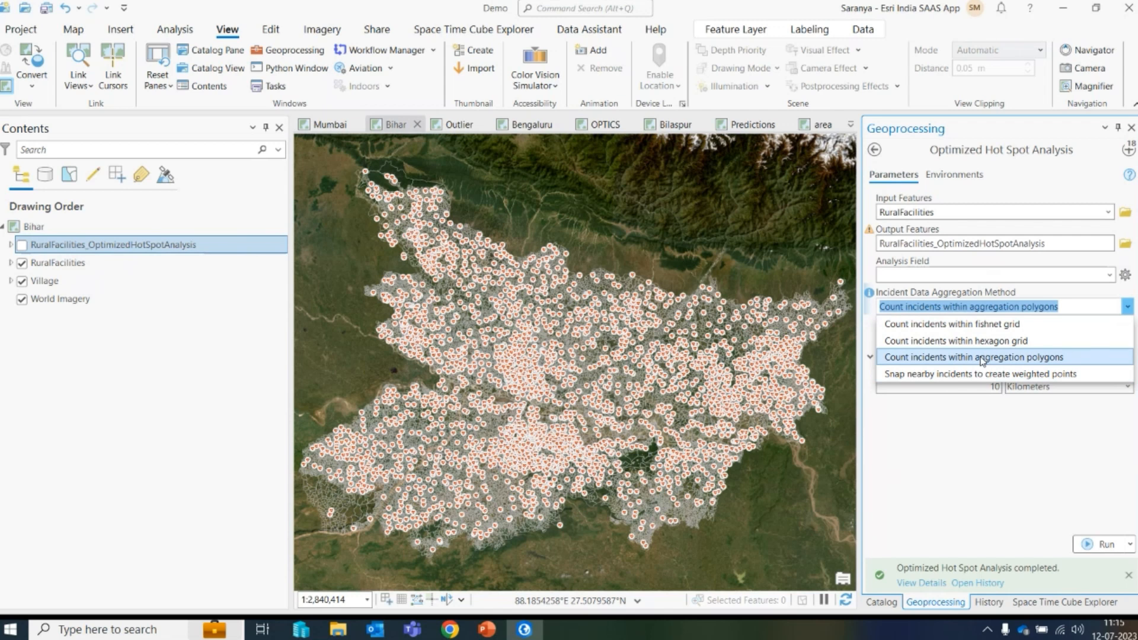
click(1007, 358)
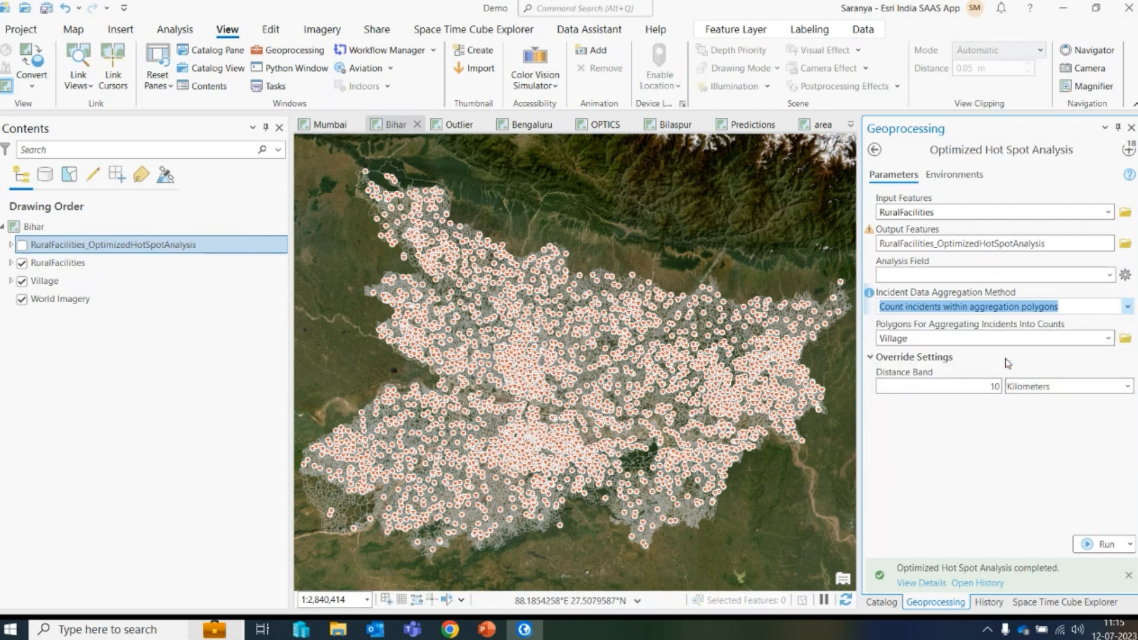
click(1108, 338)
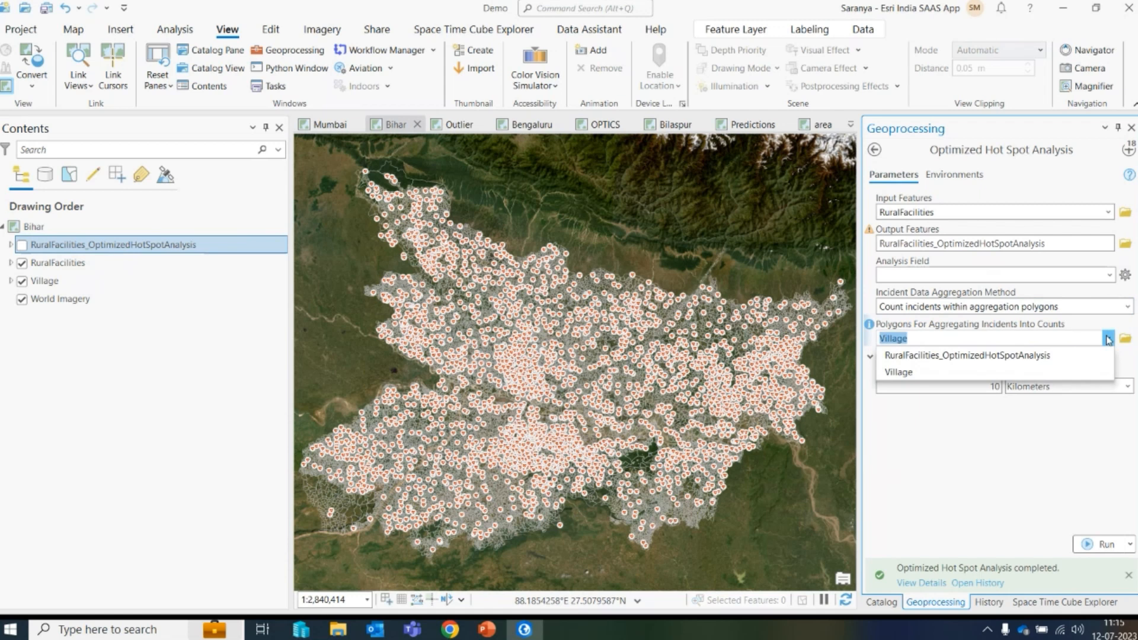
click(936, 373)
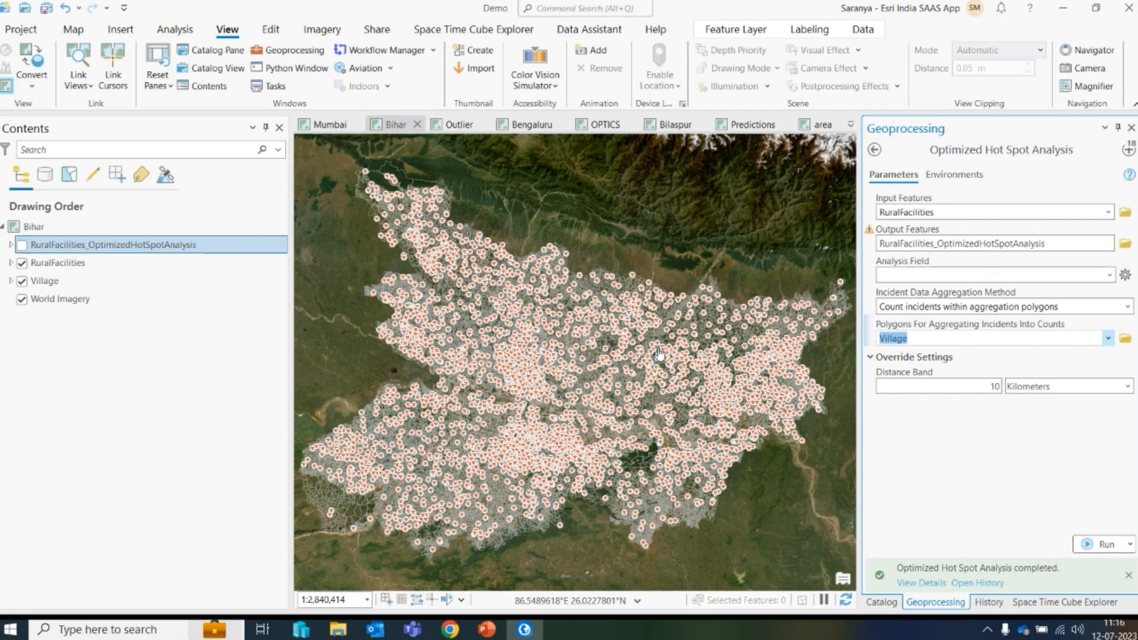
- Show the RuralFacilities_OptimizedHotSpotAnalysis layer, hide RuralFacilities, and inspect the hot and cold spot clusters across Bihar
click(22, 245)
click(23, 264)
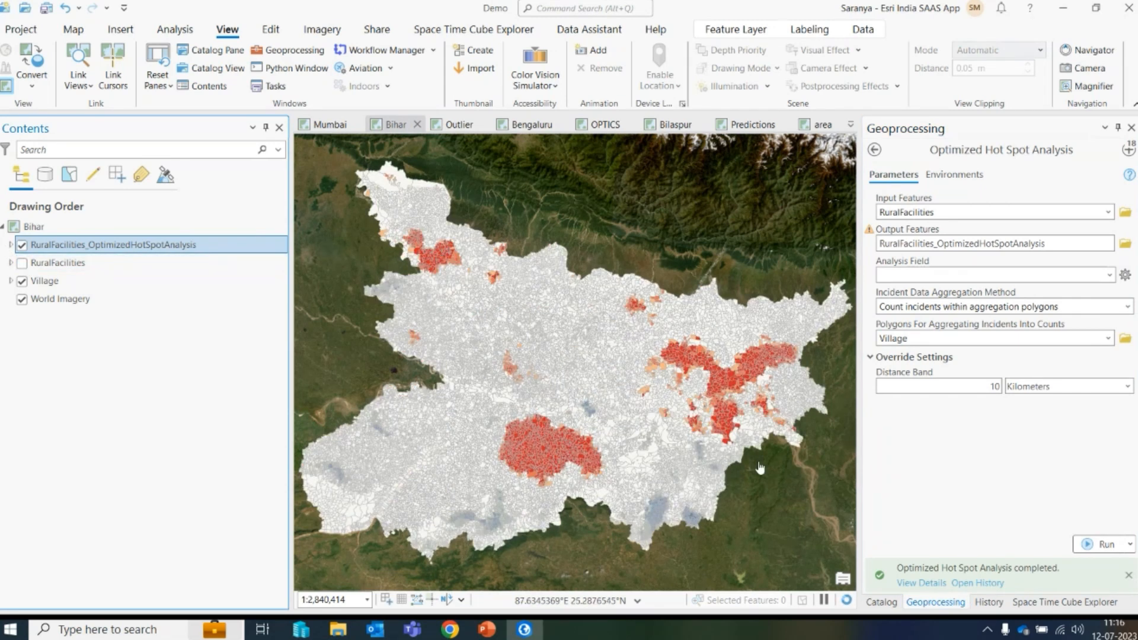
scroll(685, 532, up, 5)
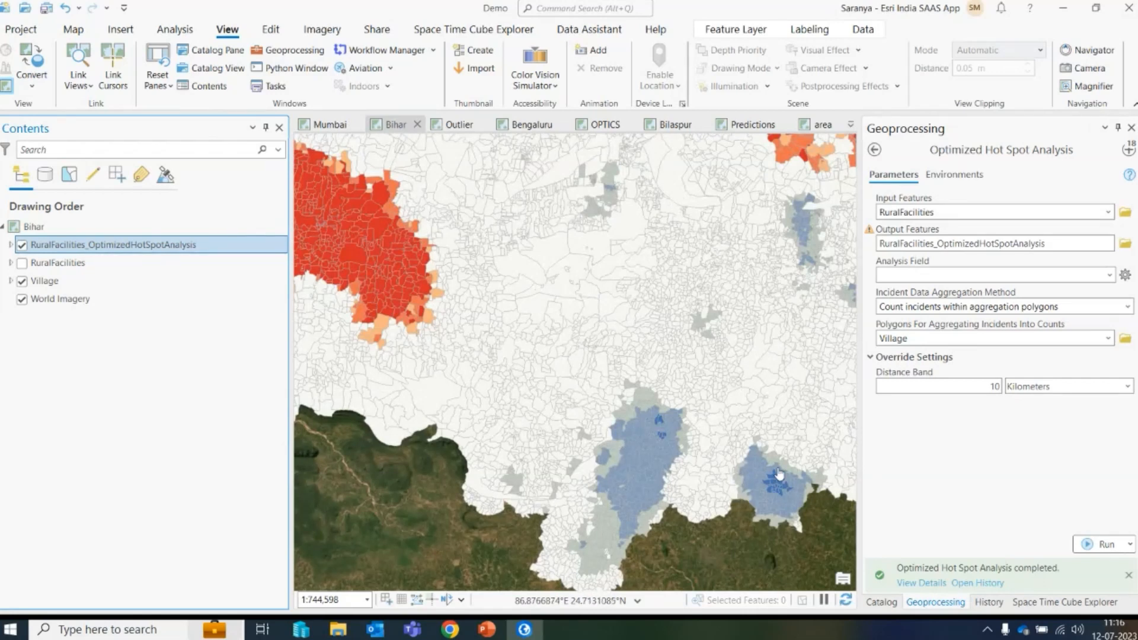
drag(765, 357, 671, 376)
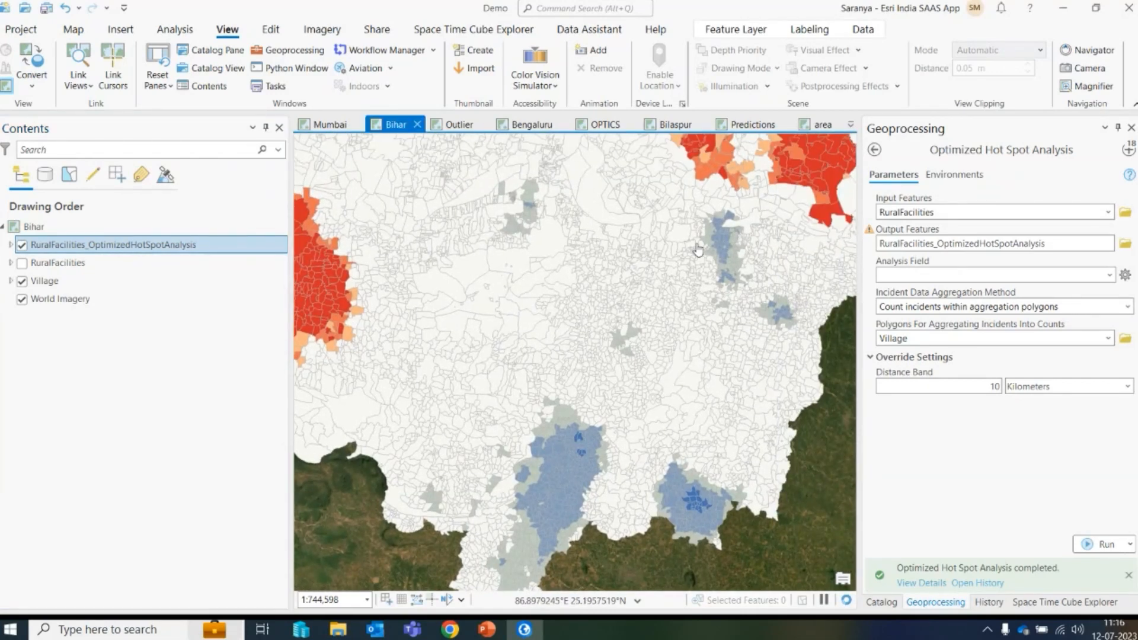
scroll(734, 389, down, 4)
scroll(627, 419, up, 2)
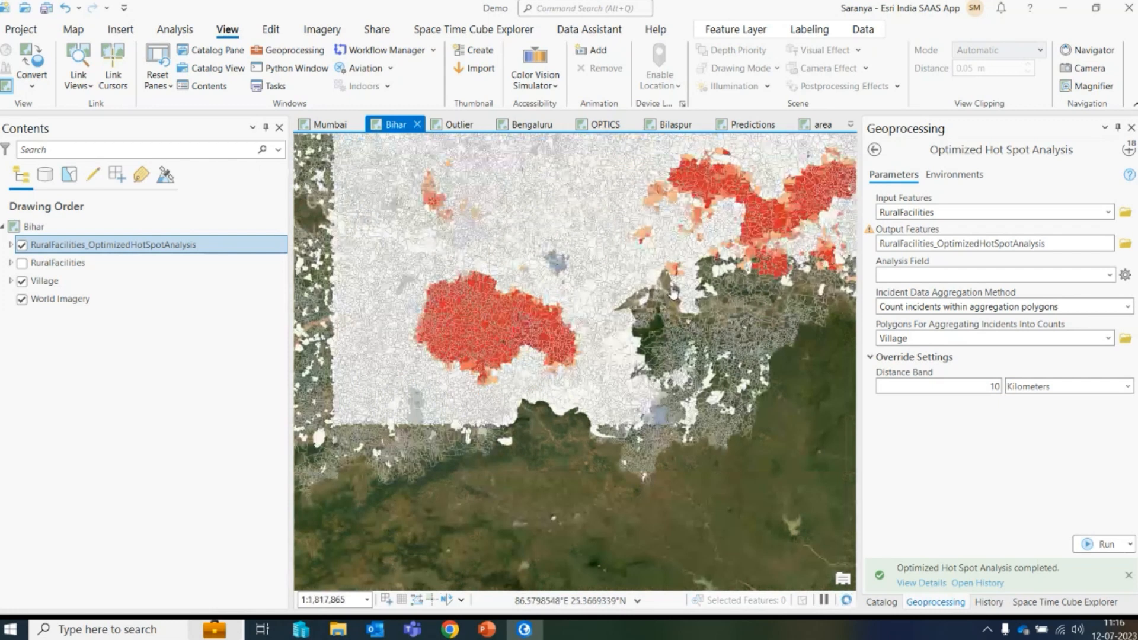
drag(627, 419, 661, 467)
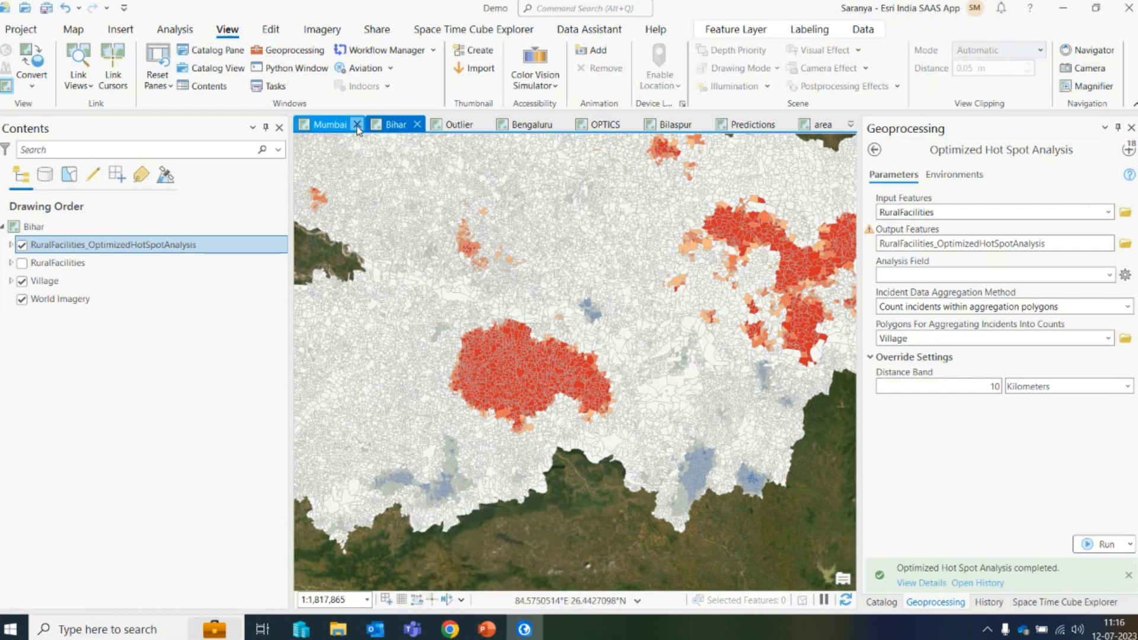
- Switch to the PowerPoint presentation, start the slide show and advance to the Cluster and Outlier Analysis slide
click(357, 125)
click(349, 125)
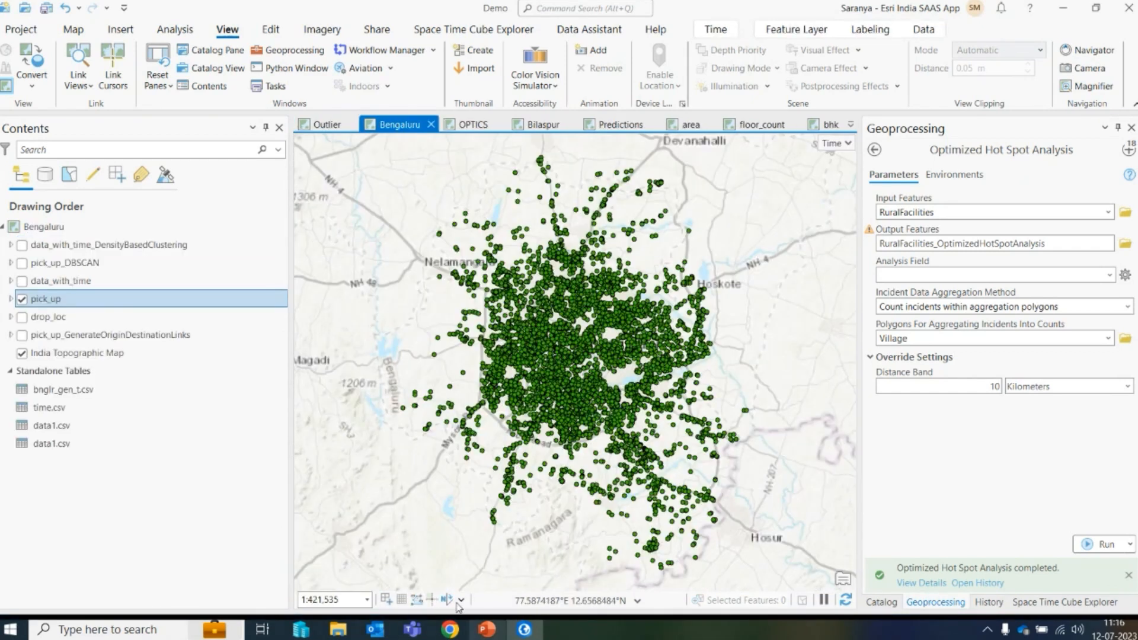
click(326, 124)
click(487, 630)
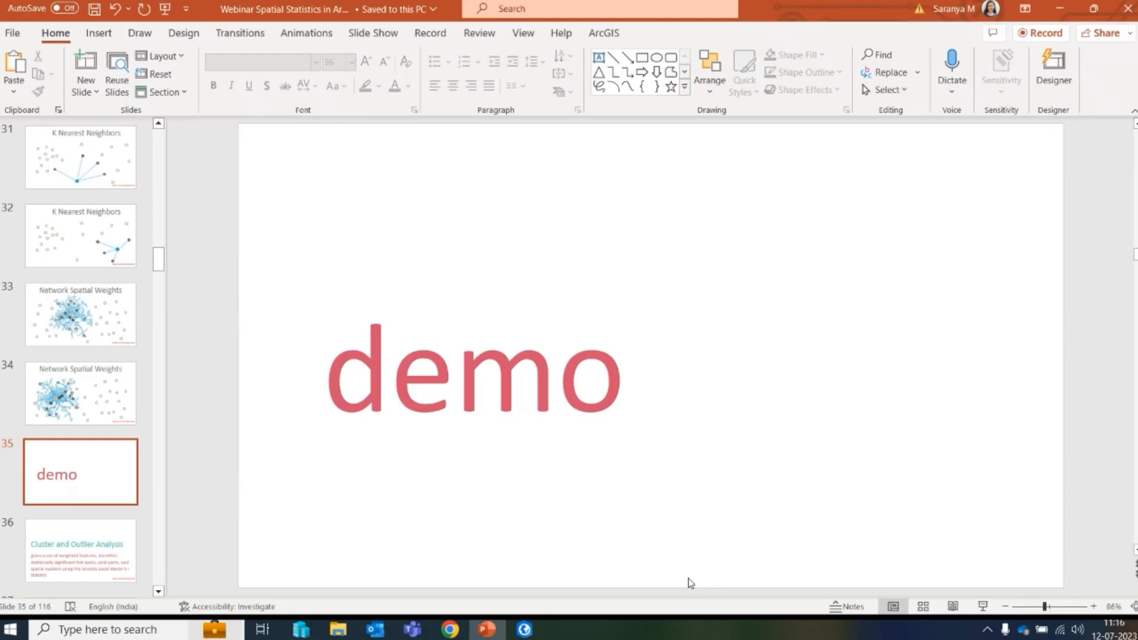
click(983, 606)
key(Right)
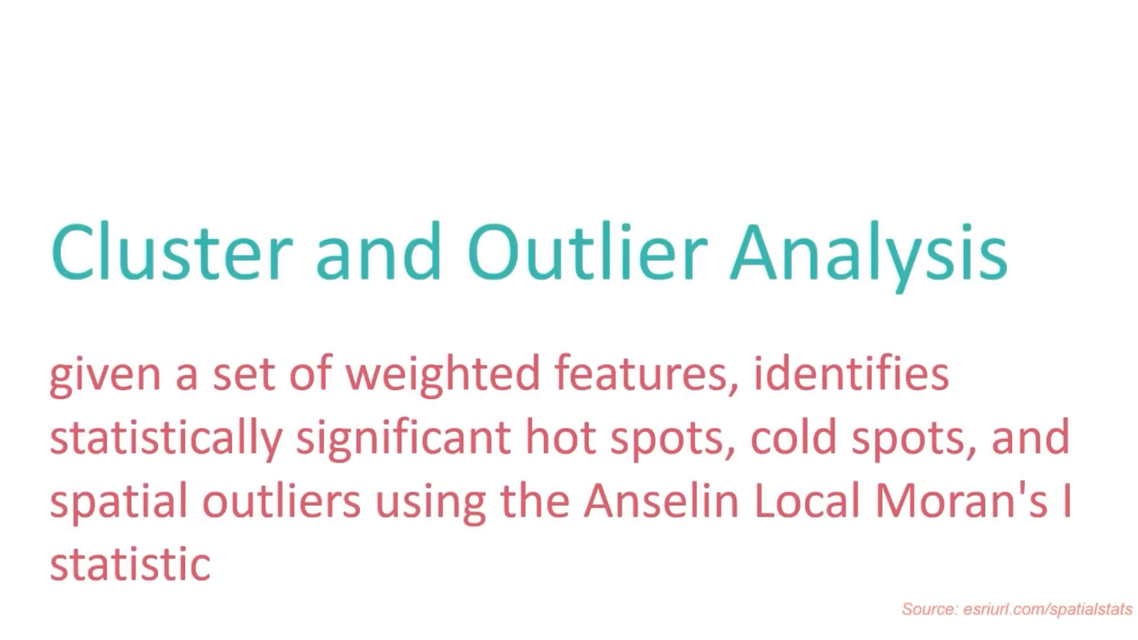
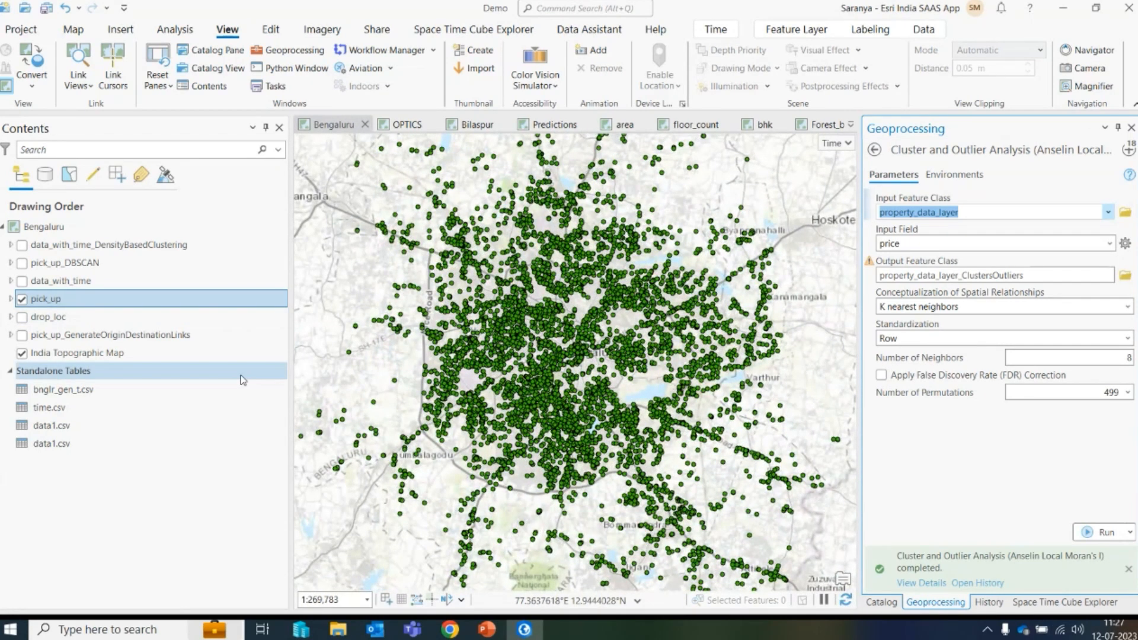
- Reopen Density-based Clustering on pick_up with DBSCAN, 50 minimum features per cluster and 500 Meters search distance, and run it
click(1130, 150)
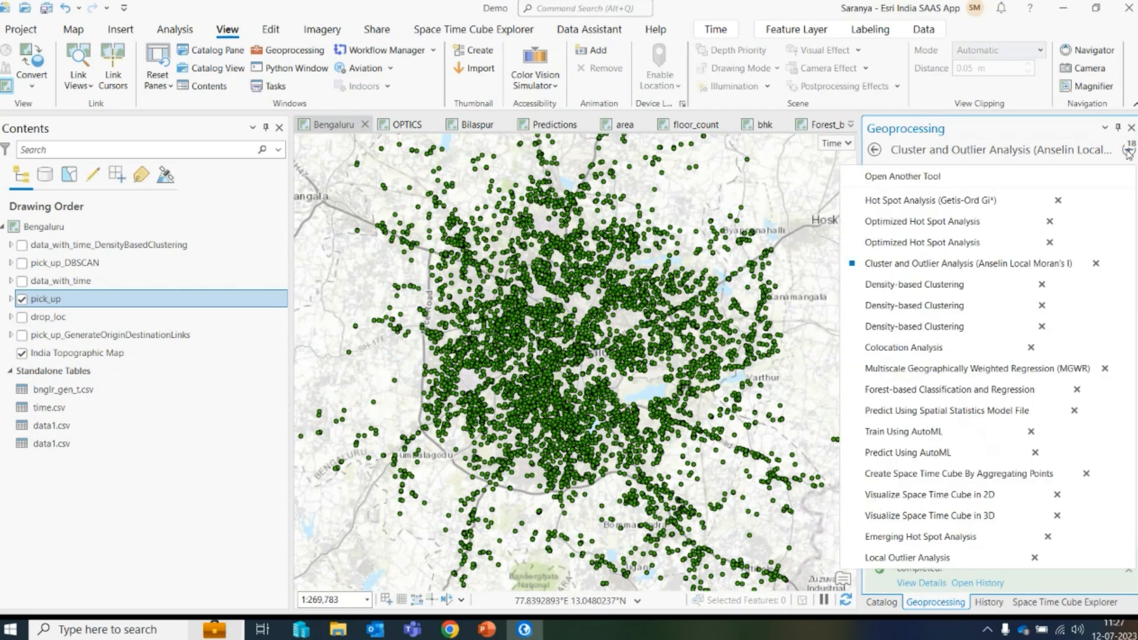
click(945, 264)
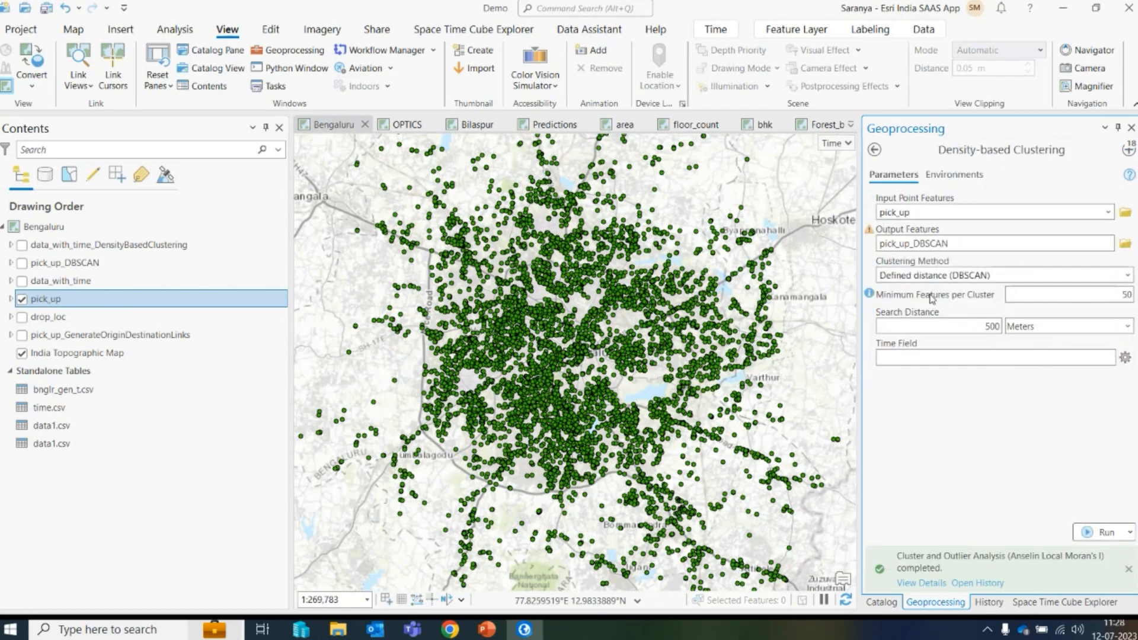
drag(1114, 296, 1136, 297)
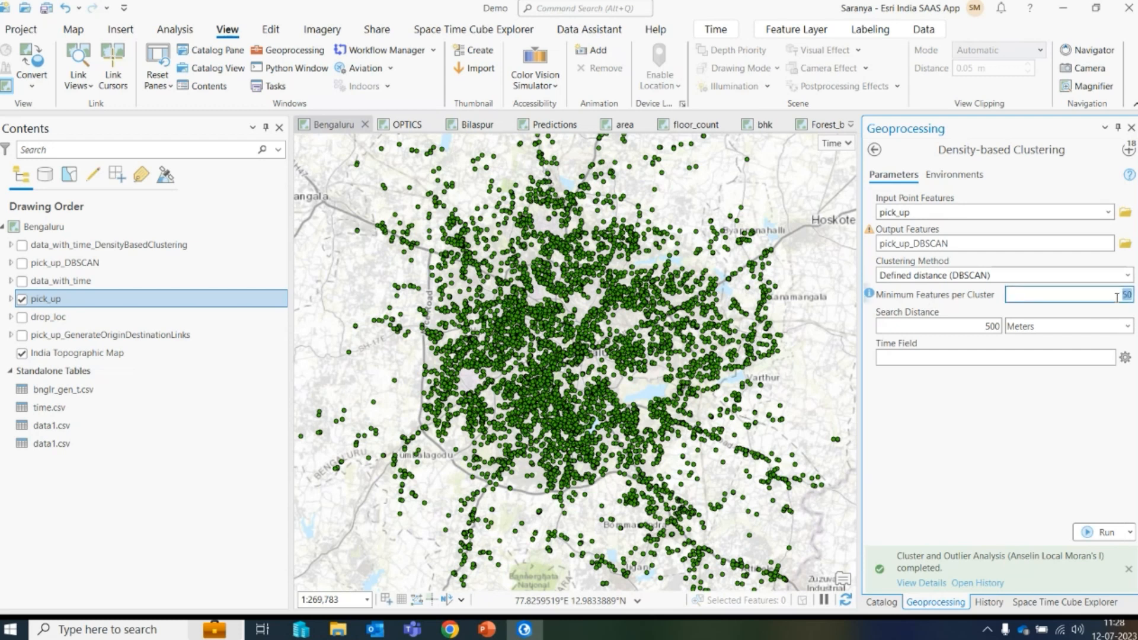
key(Tab)
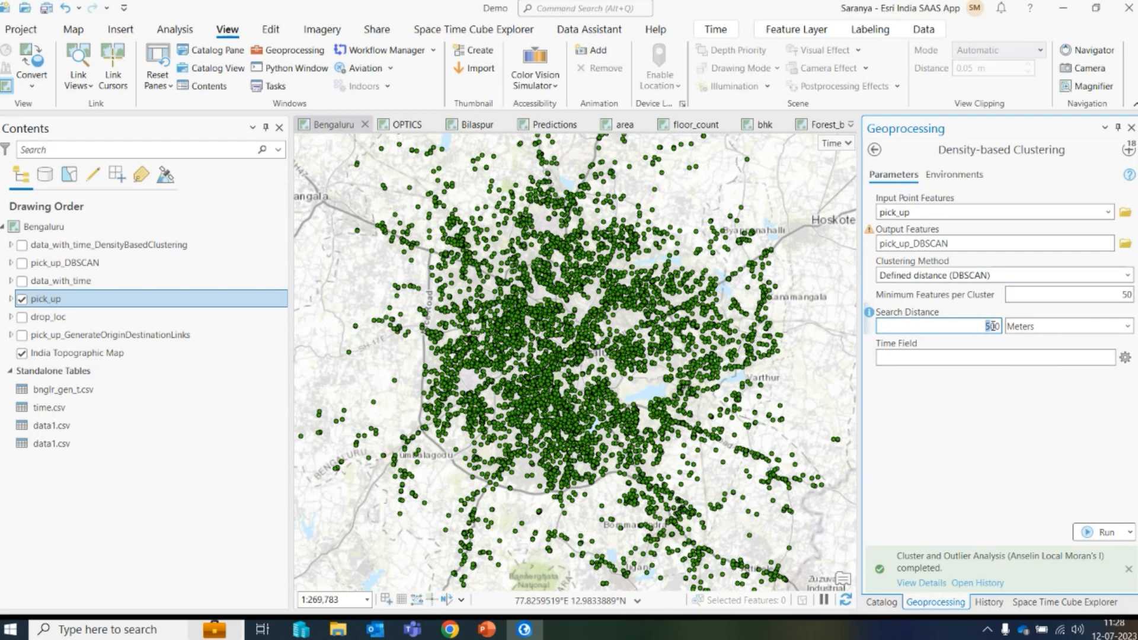
click(977, 390)
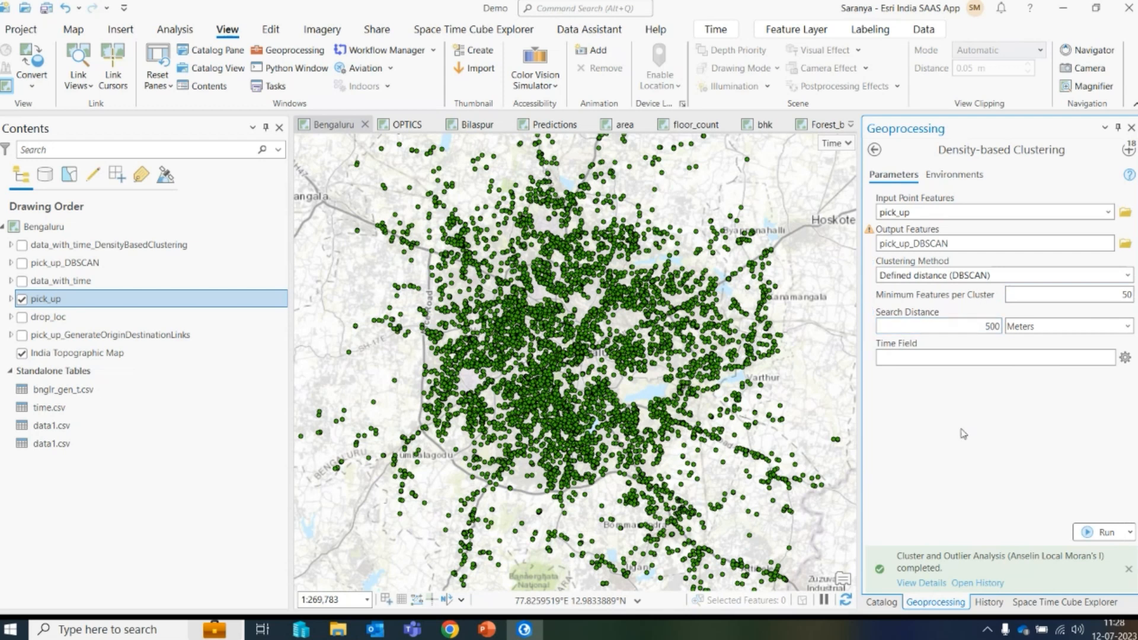
click(1101, 532)
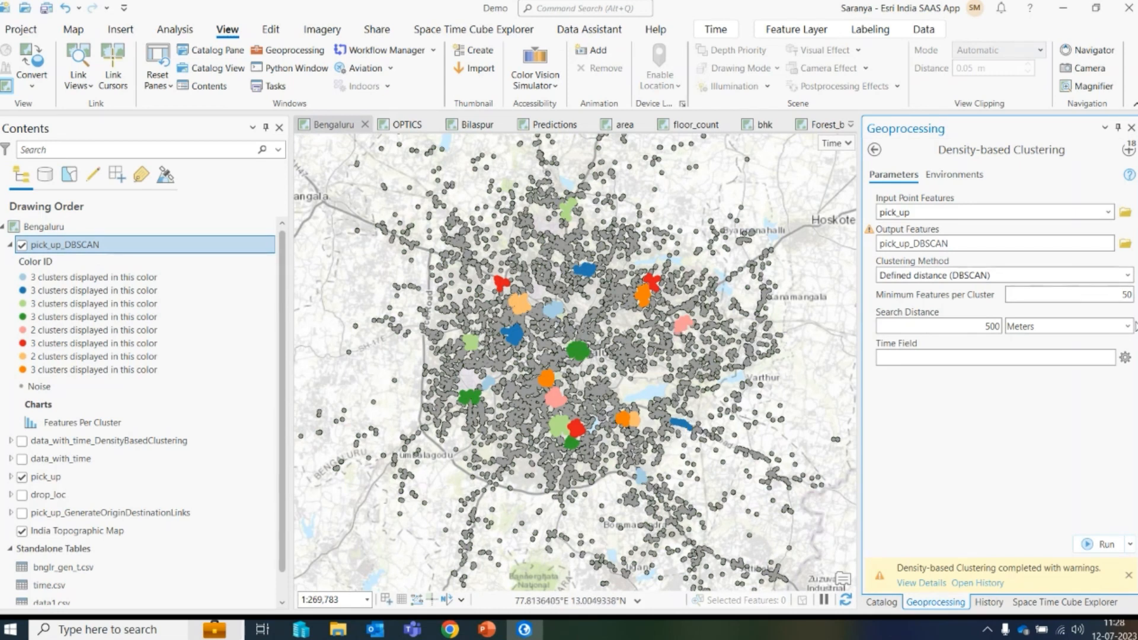
- Review the clustering parameters, then open and close the Features Per Cluster chart of pick_up_DBSCAN
drag(1112, 296, 1132, 297)
key(Tab)
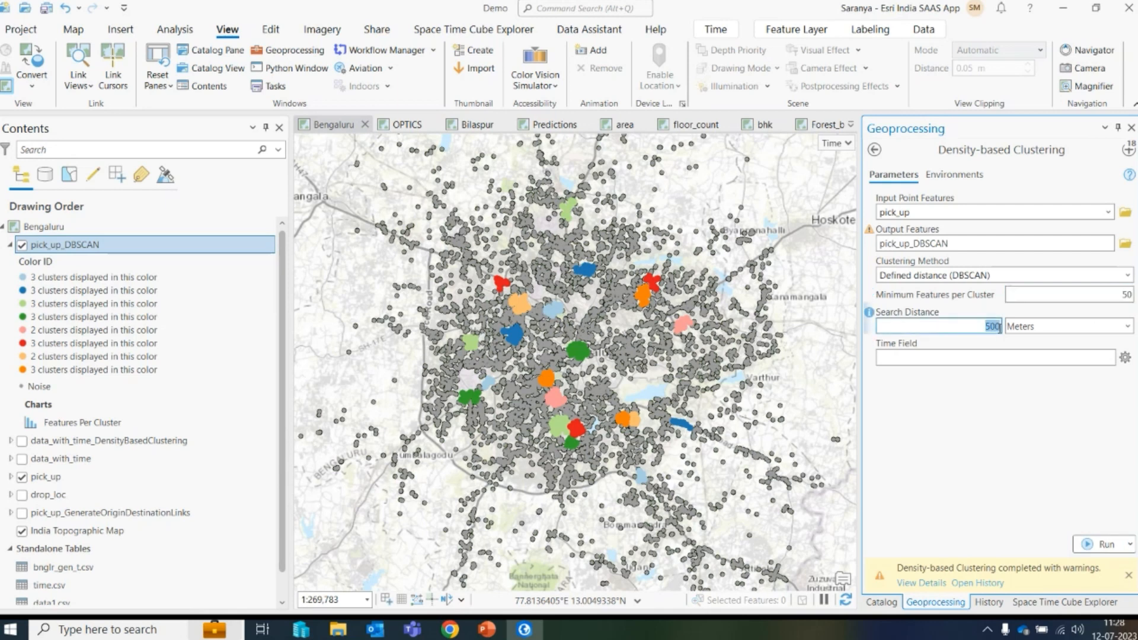
click(134, 359)
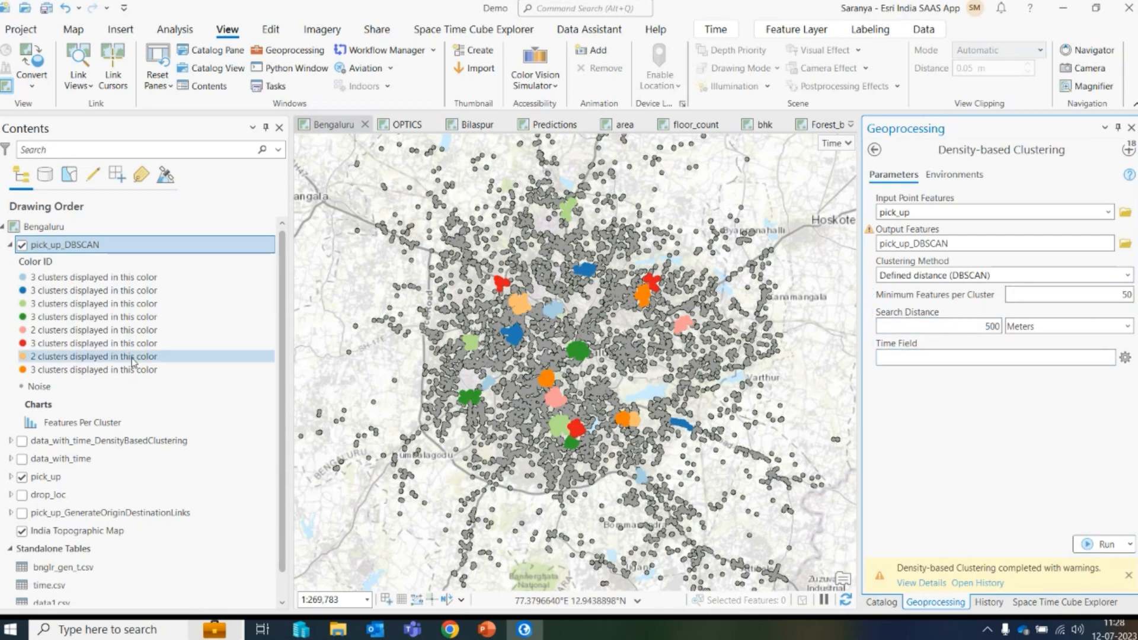
right_click(68, 425)
click(78, 429)
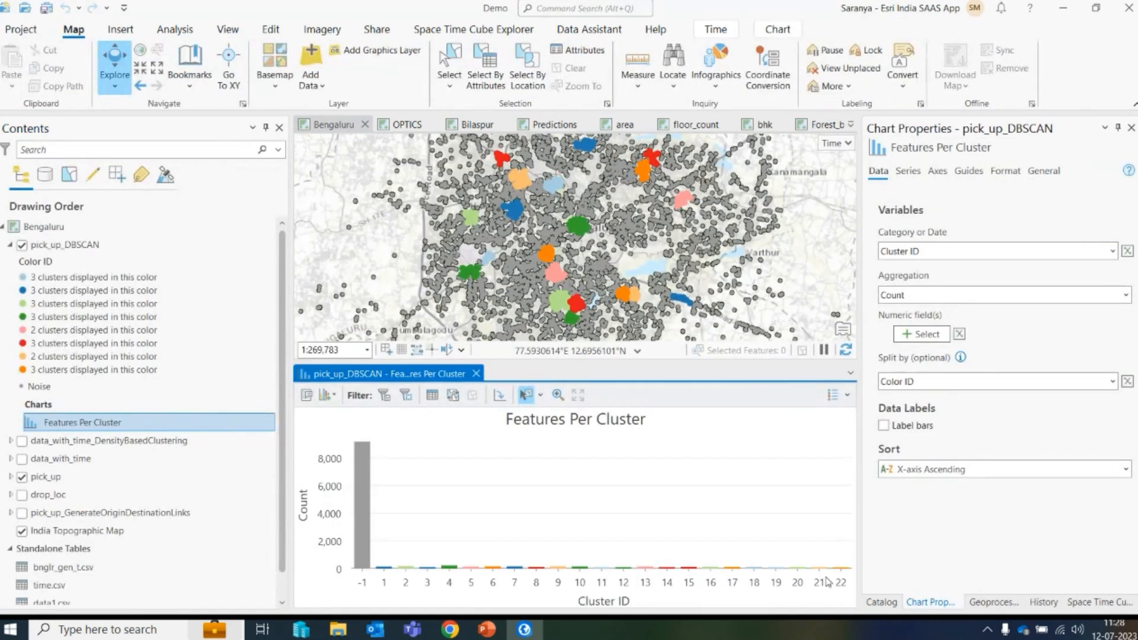
click(476, 374)
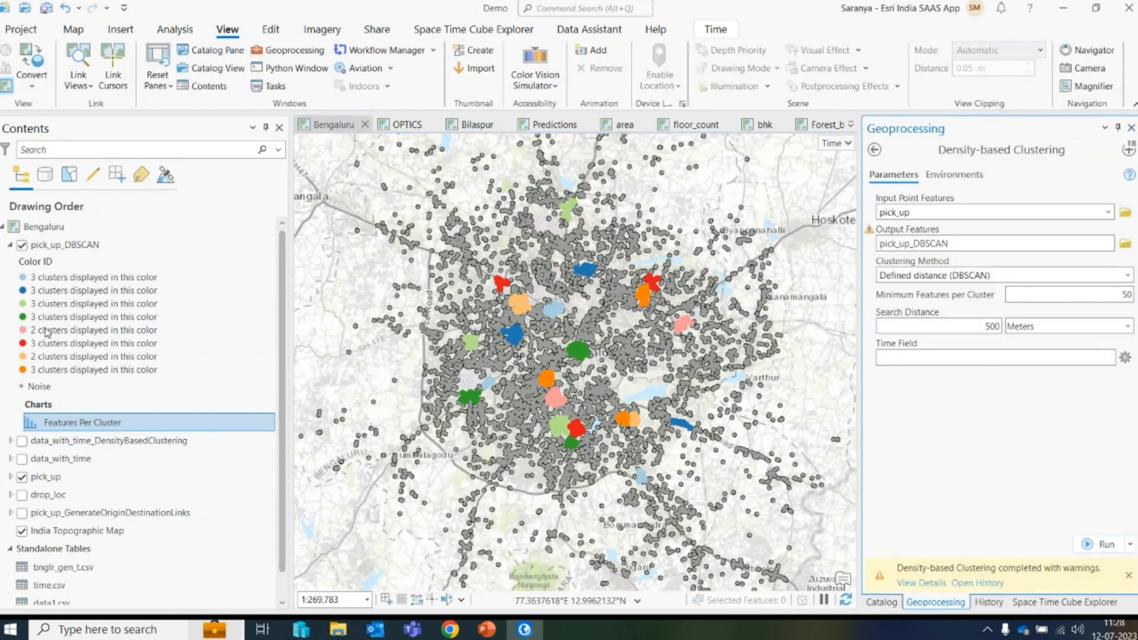
- Collapse and hide pick_up_DBSCAN, hide pick_up, and turn on the data_with_time layer
click(22, 251)
click(22, 247)
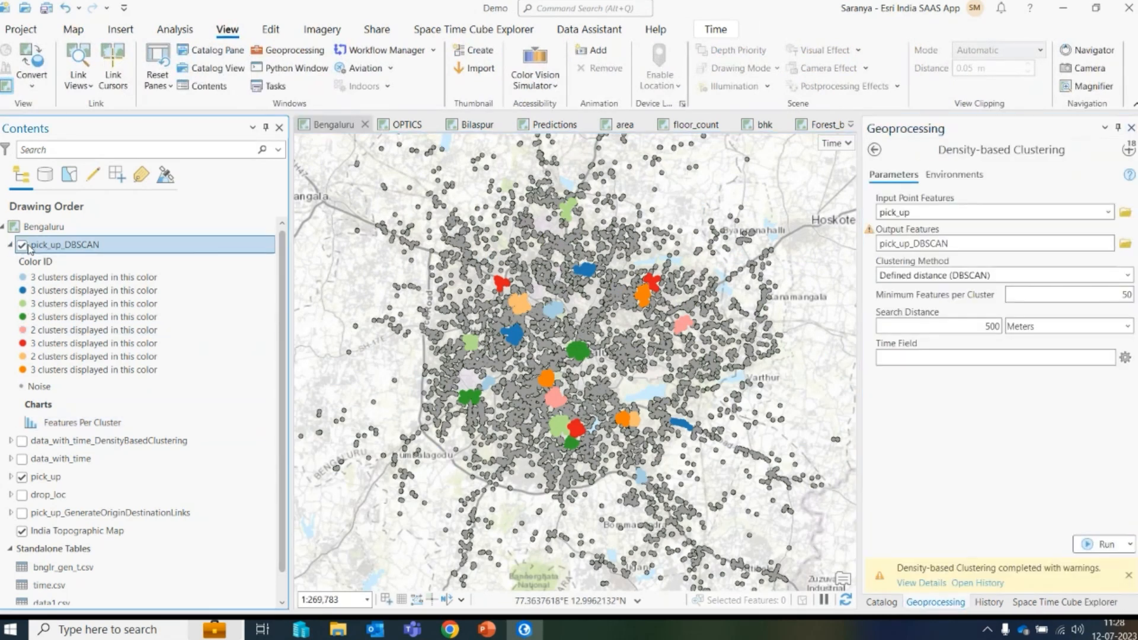
click(10, 245)
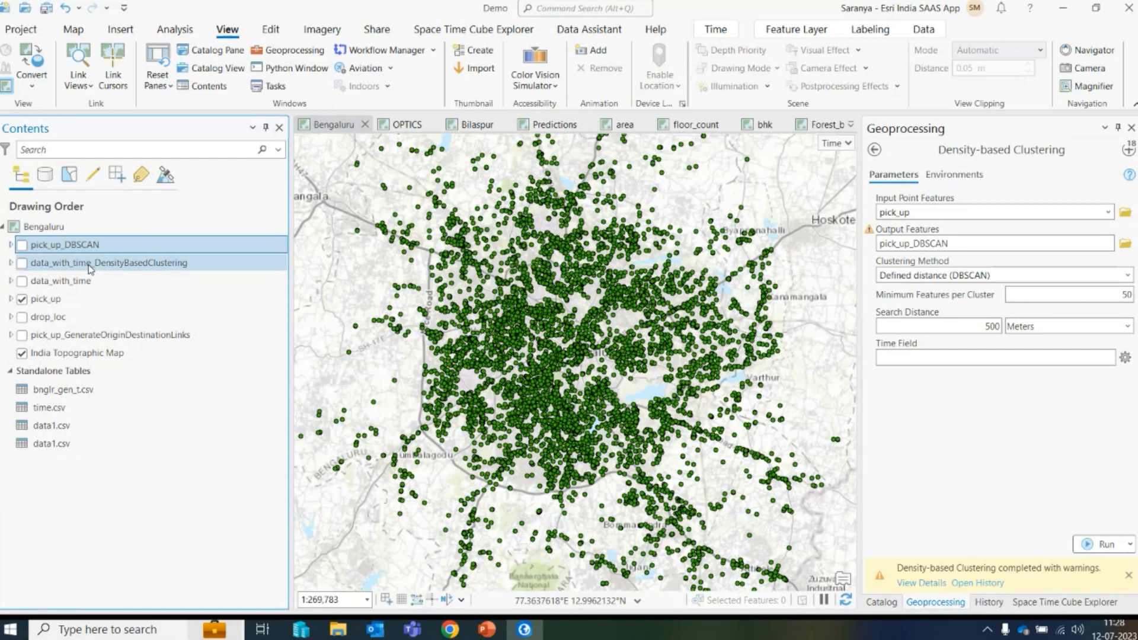
click(27, 280)
click(23, 298)
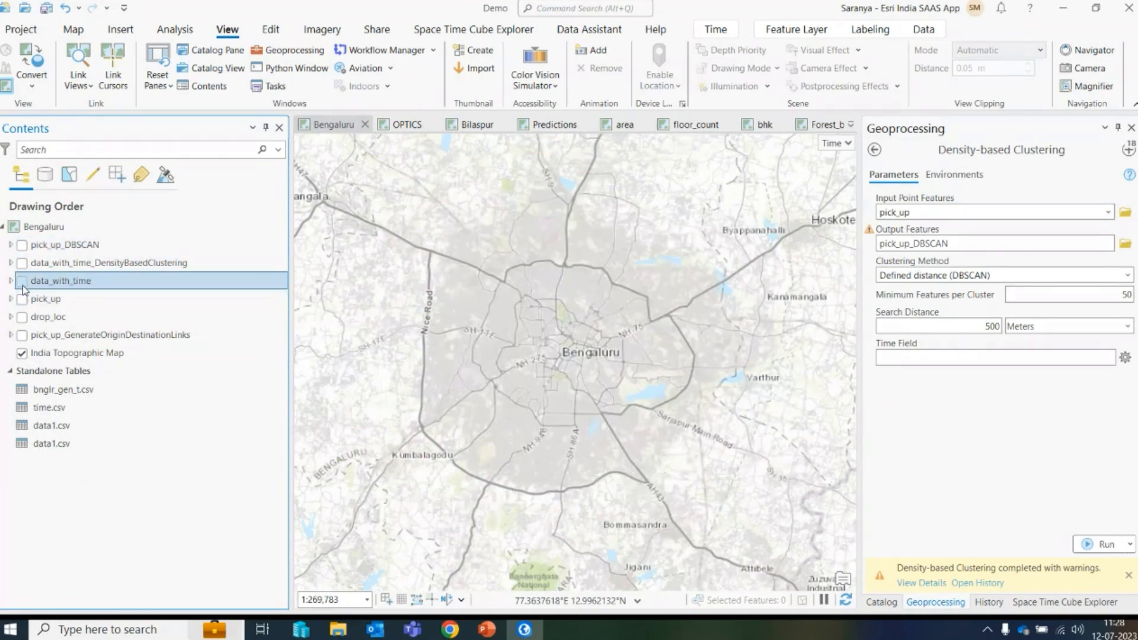
click(22, 280)
- Open the data_with_time attribute table, browse its time fields, and close it
right_click(49, 281)
click(103, 162)
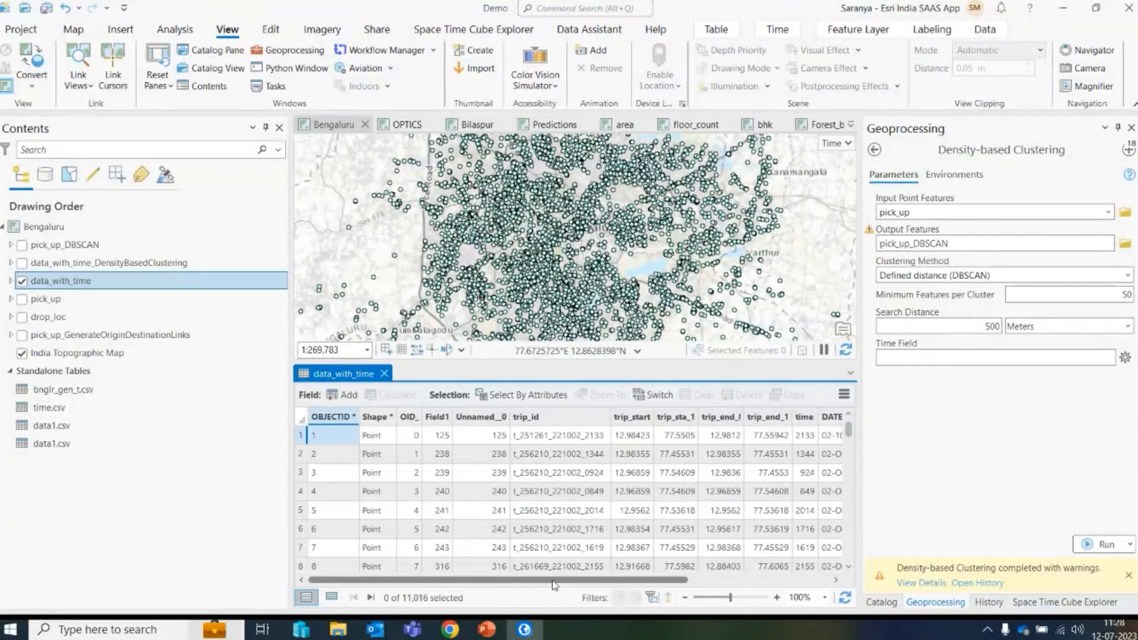
drag(557, 580, 728, 580)
scroll(789, 508, down, 3)
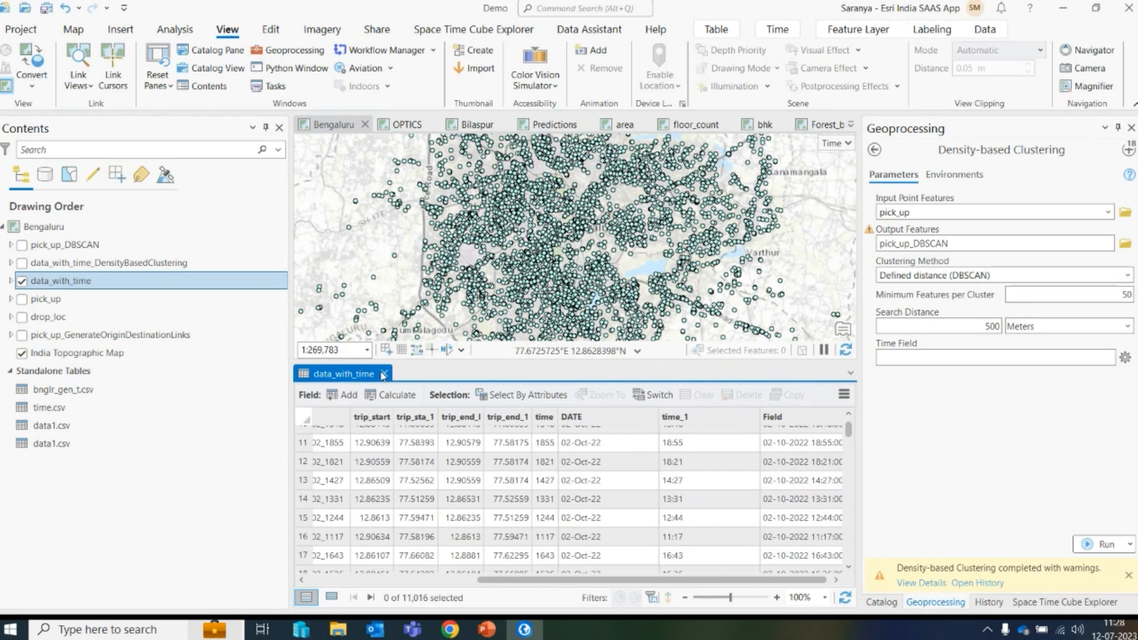
click(384, 374)
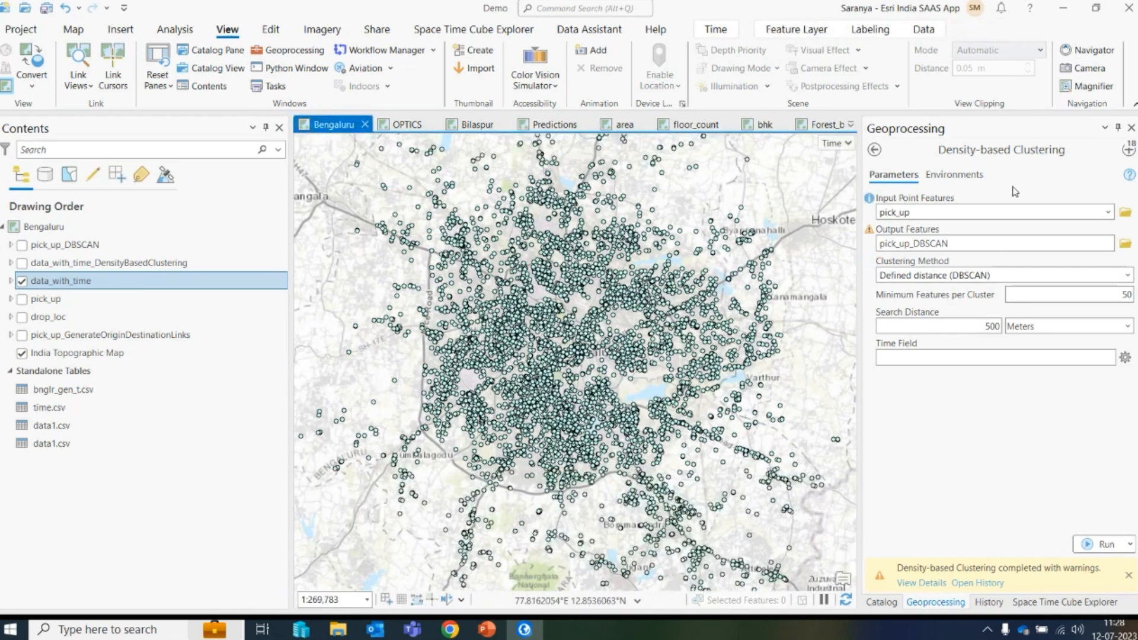
- Reopen the earlier Density-based Clustering run on data_with_time, with Time Field Field and 5 Hours search time interval, and run it
click(1125, 151)
click(945, 326)
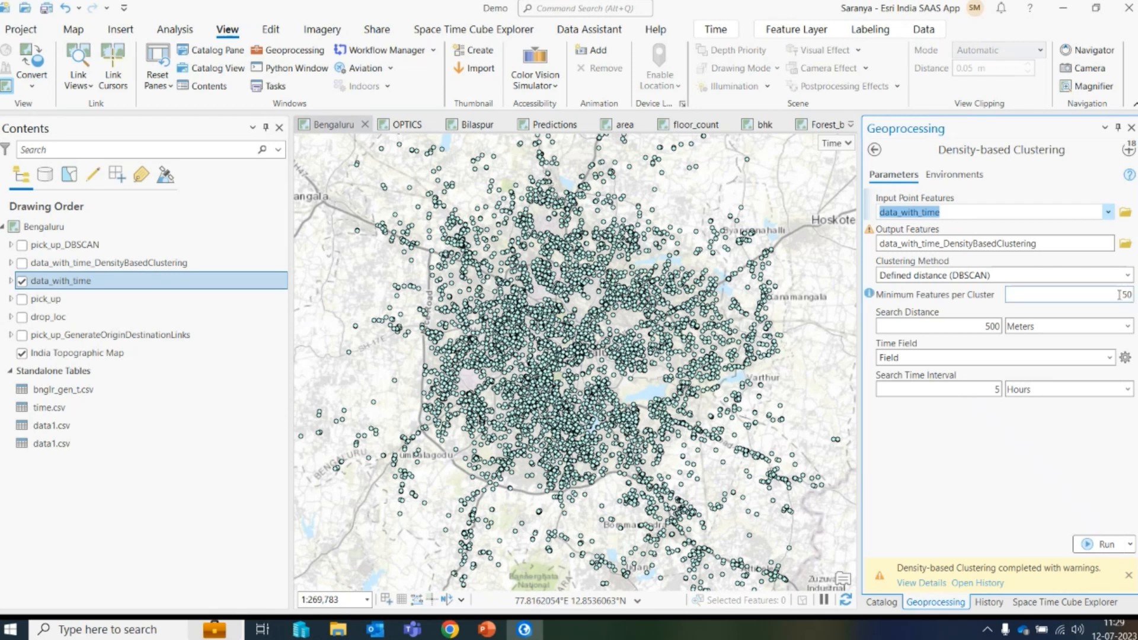
drag(1120, 295, 1136, 298)
key(Tab)
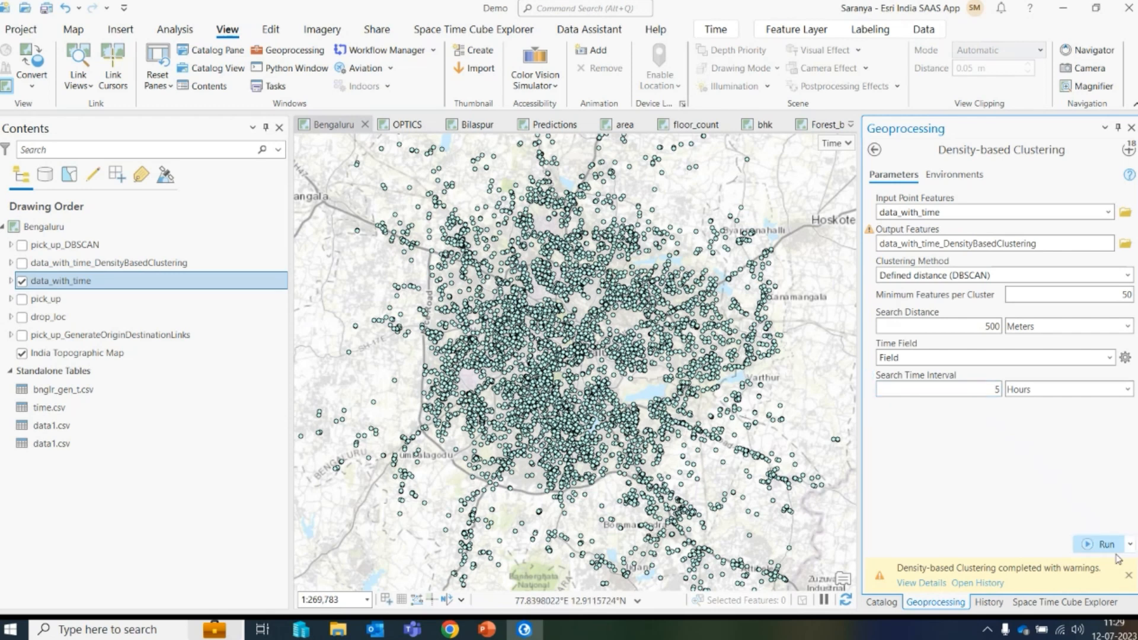
click(1102, 541)
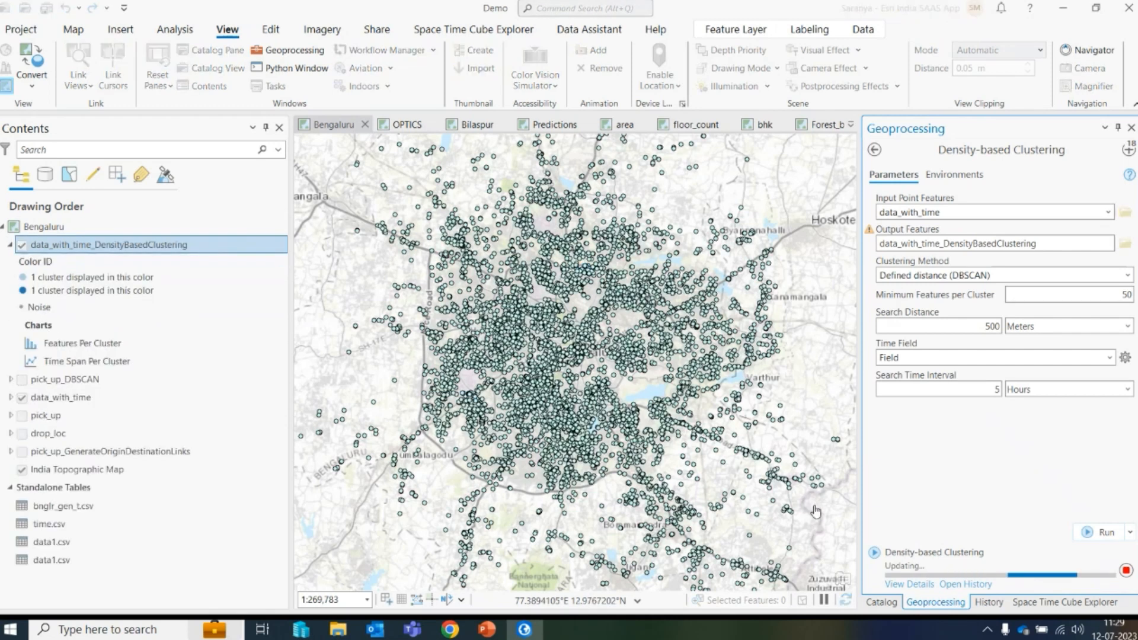
- Zoom in and out on the map to inspect the space-time clusters in the north of the city
scroll(587, 270, up, 3)
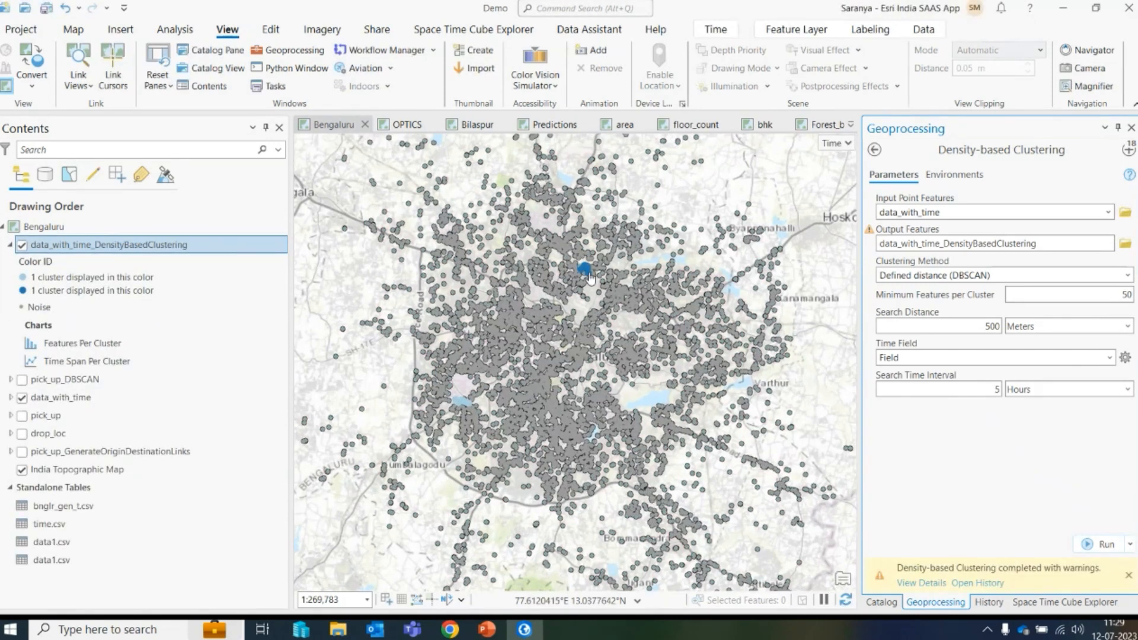
scroll(590, 281, down, 2)
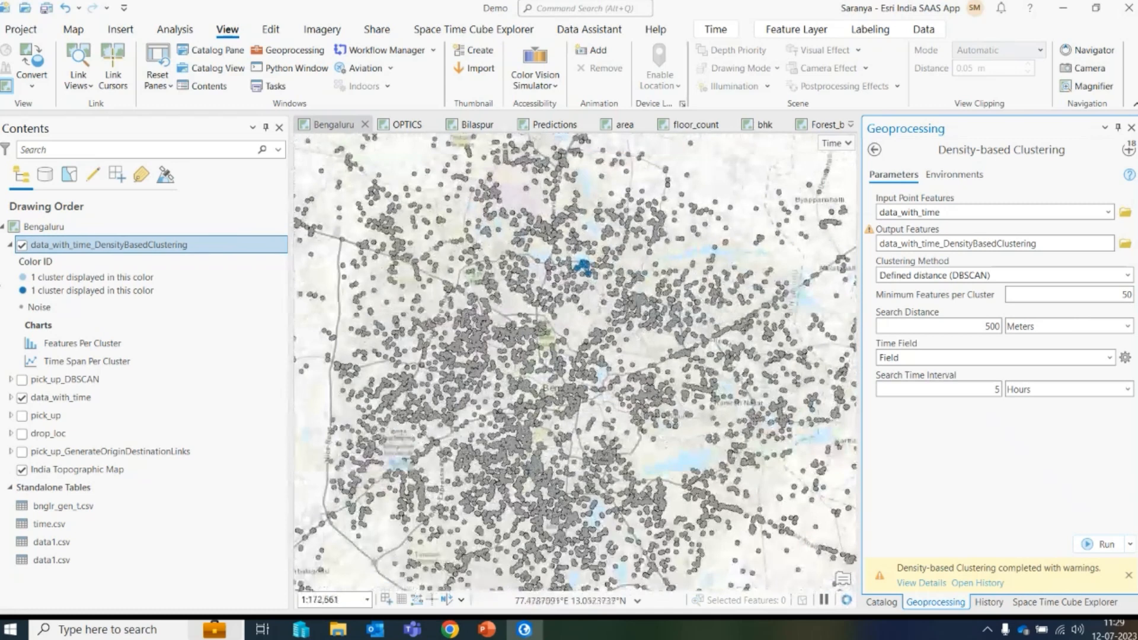
scroll(562, 285, down, 2)
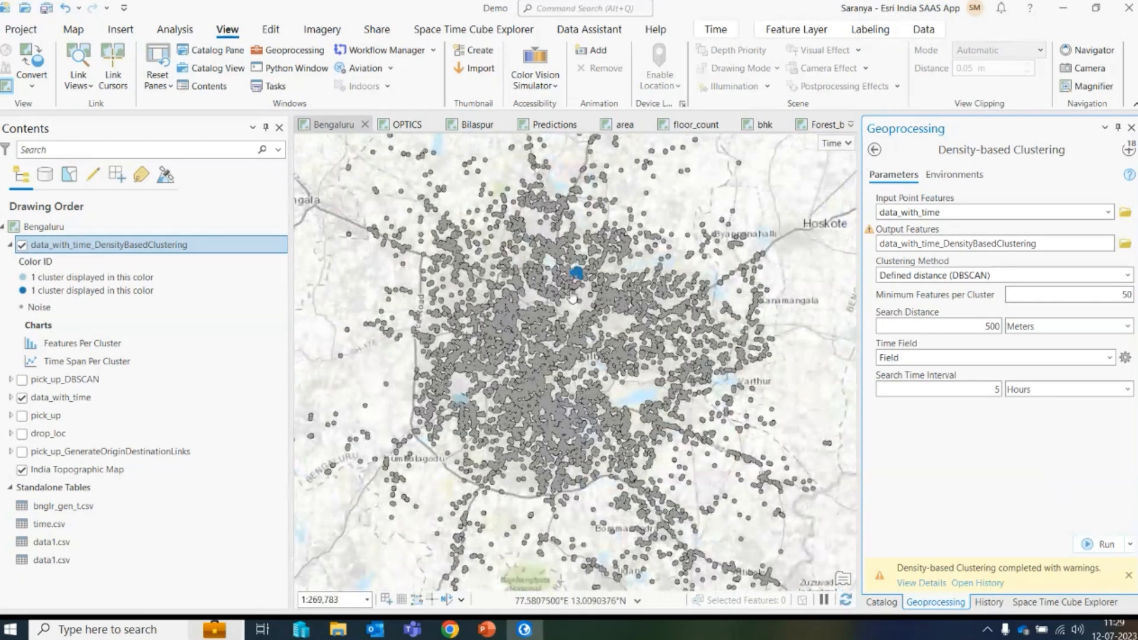
scroll(575, 281, up, 10)
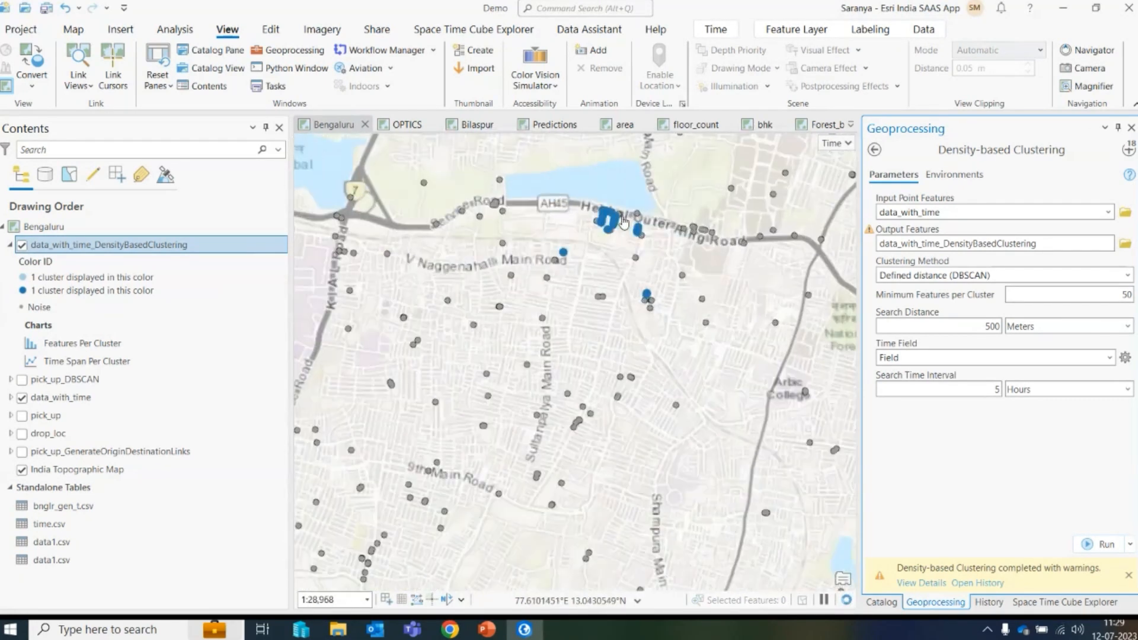
scroll(603, 256, up, 1)
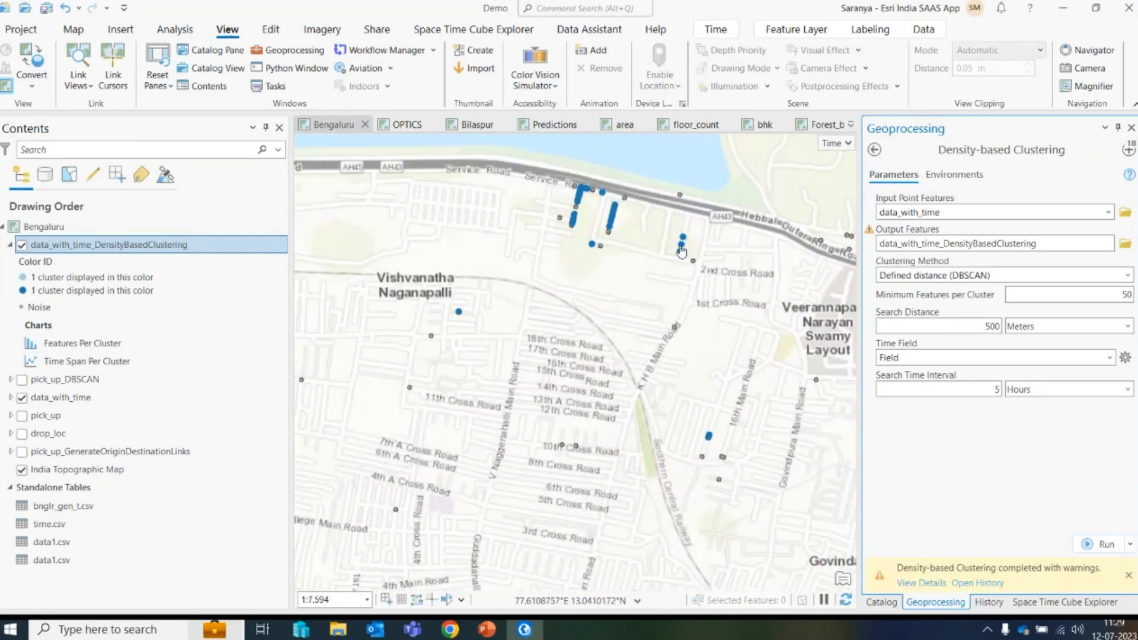
scroll(600, 244, down, 2)
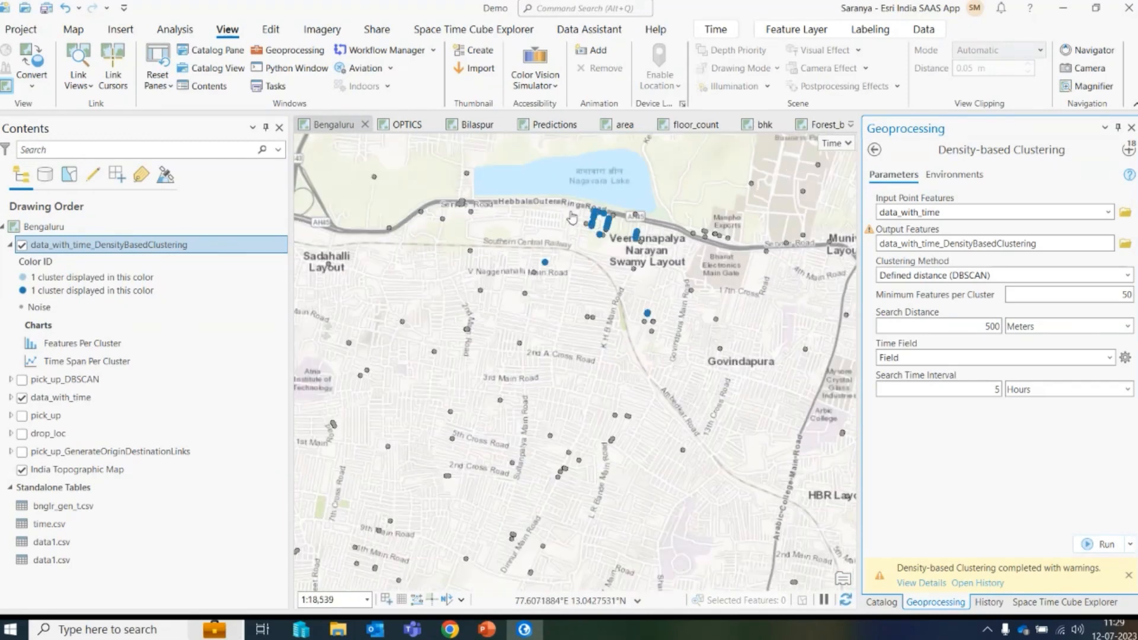
- Open the Time Span Per Cluster chart and select the cluster 2 time span in it
right_click(93, 364)
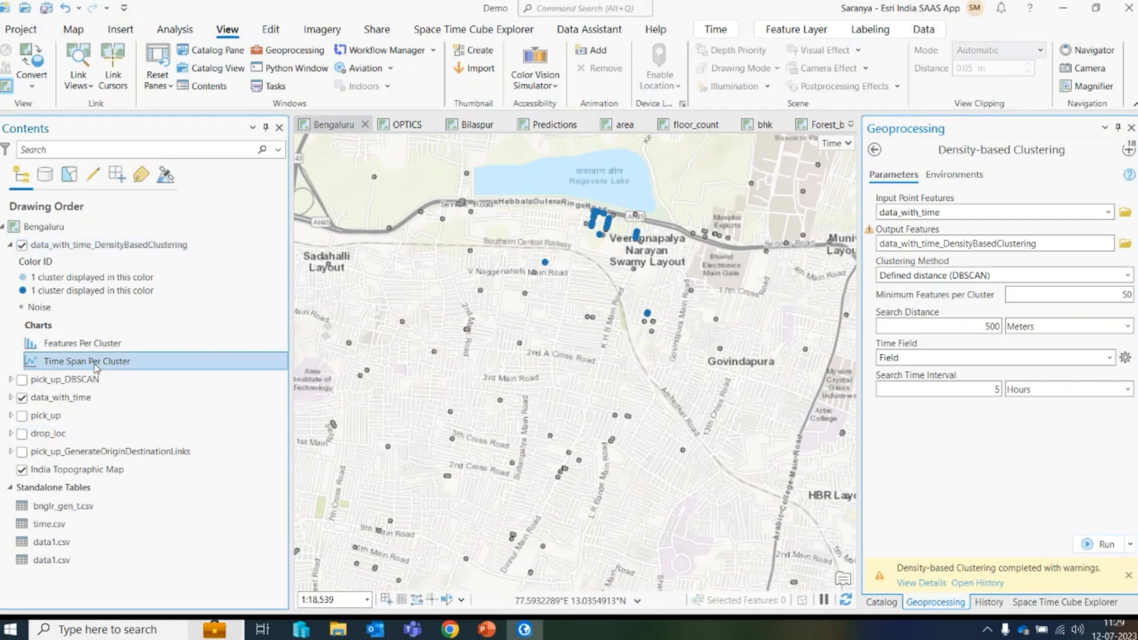
click(123, 364)
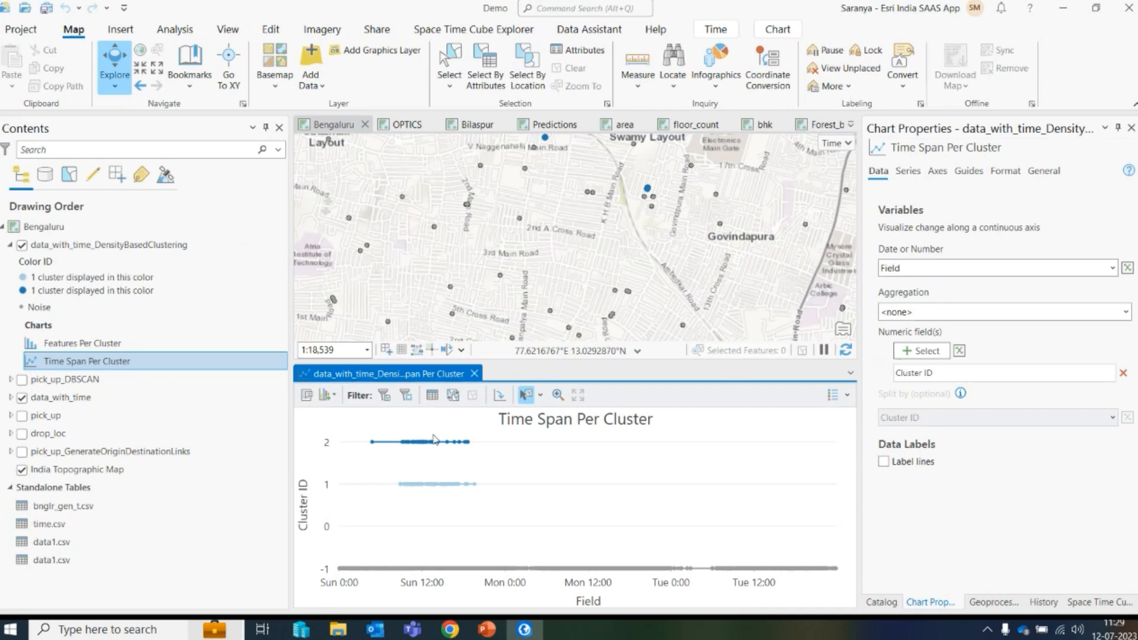
mouse_move(436, 440)
drag(401, 436, 438, 449)
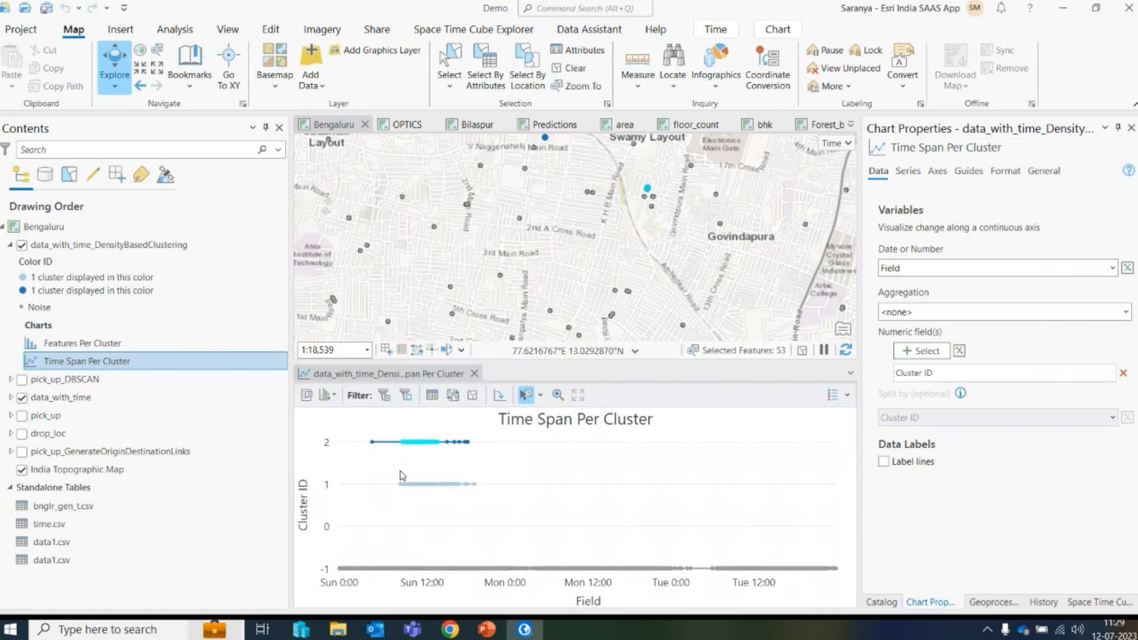
- Zoom out to view the selected cluster features on the map and close the Time Span Per Cluster chart
mouse_move(446, 457)
scroll(574, 295, down, 5)
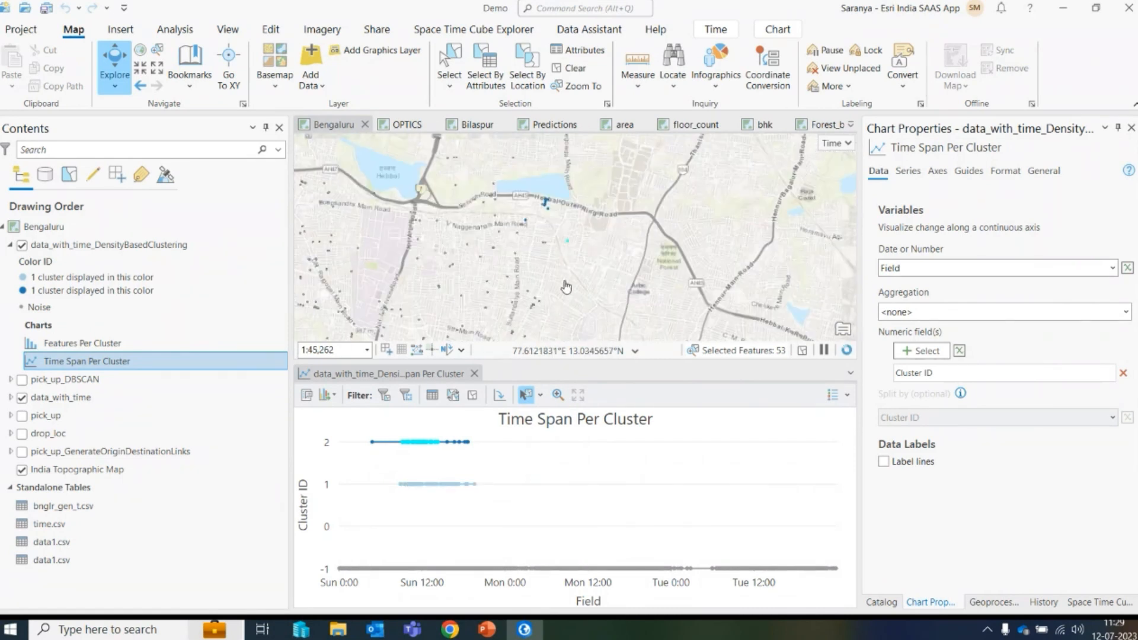
scroll(574, 295, down, 2)
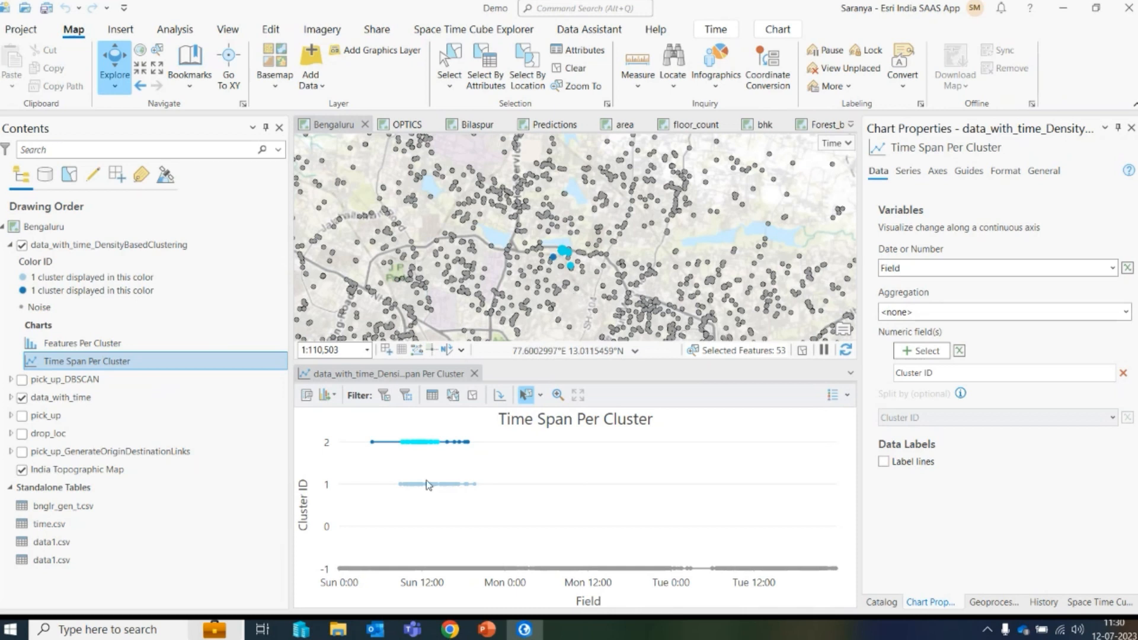
click(474, 379)
click(484, 394)
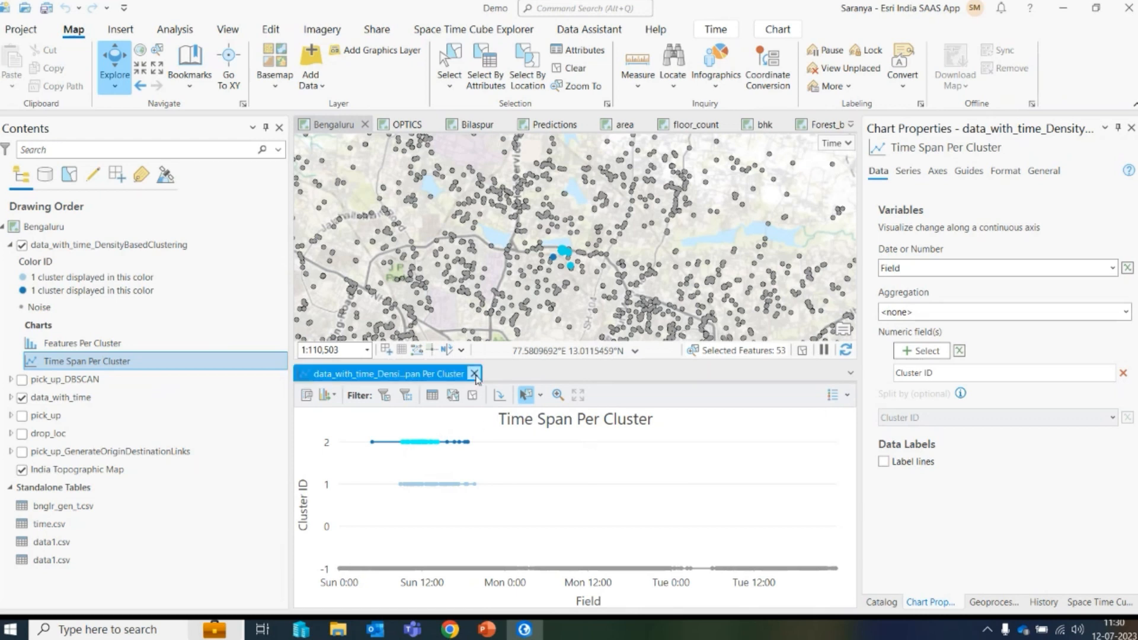
click(474, 374)
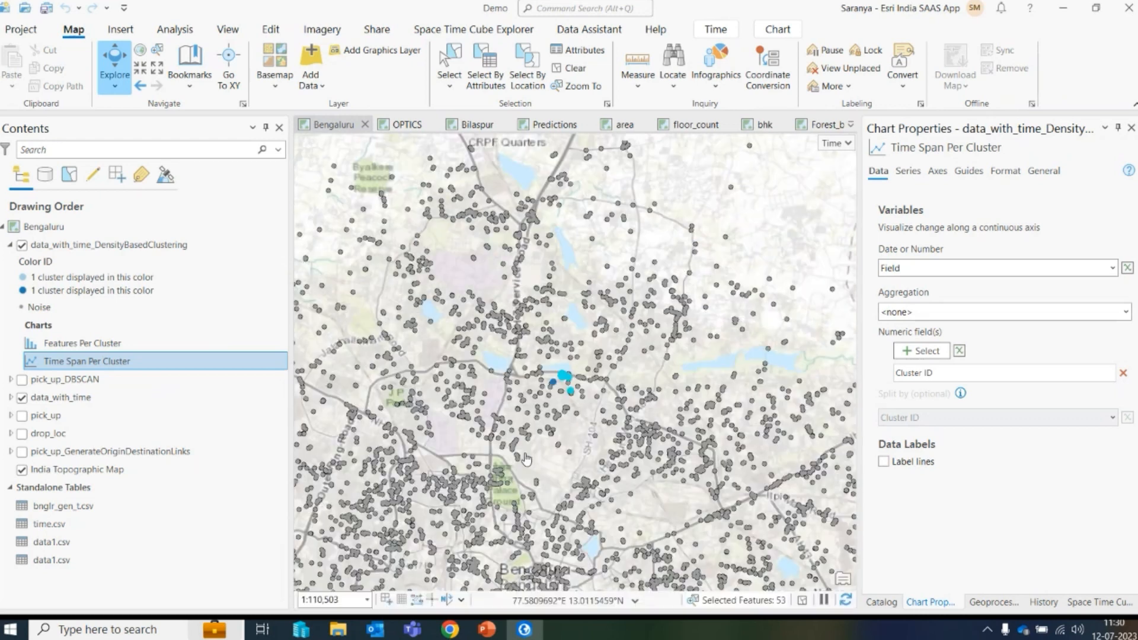
- Collapse and hide the data_with_time_DensityBasedClustering layer and switch to the OPTICS map
click(12, 246)
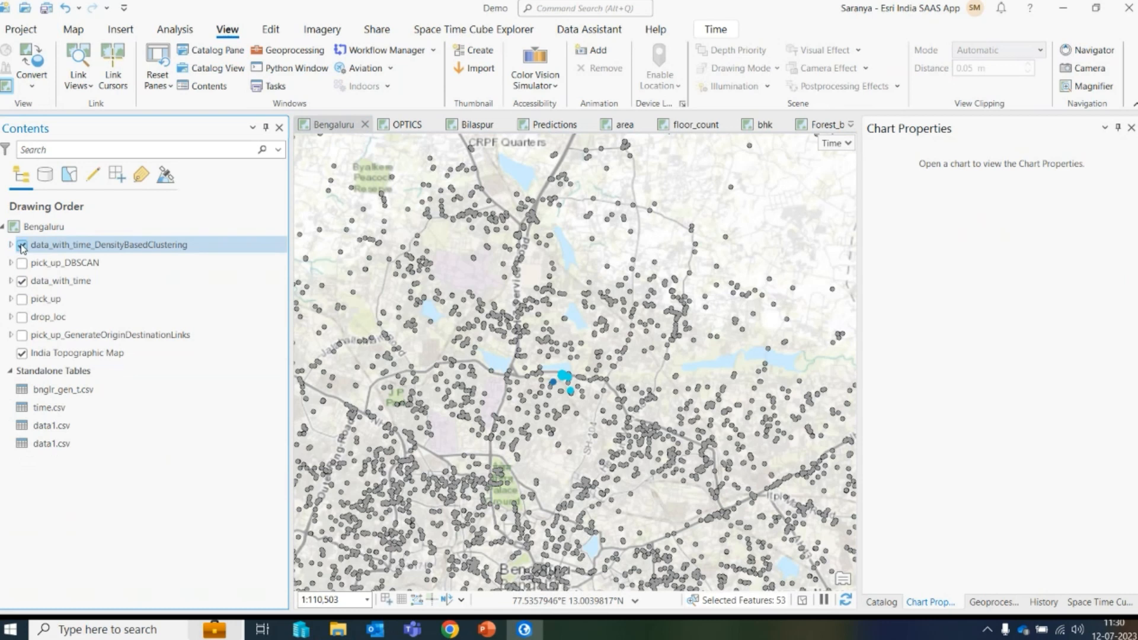
click(22, 245)
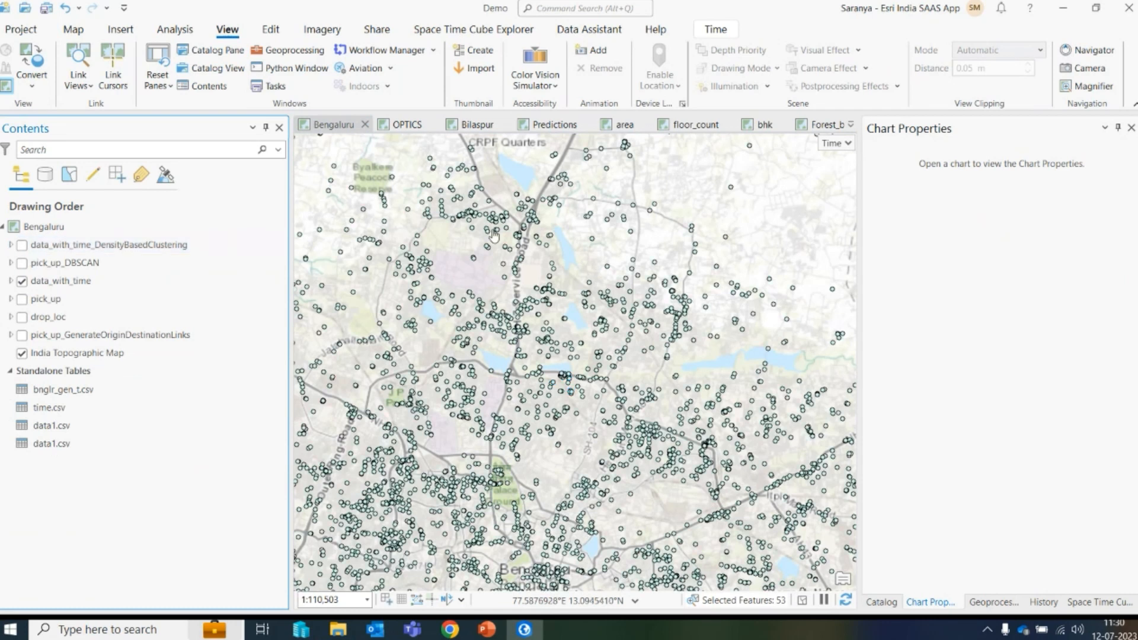
click(384, 128)
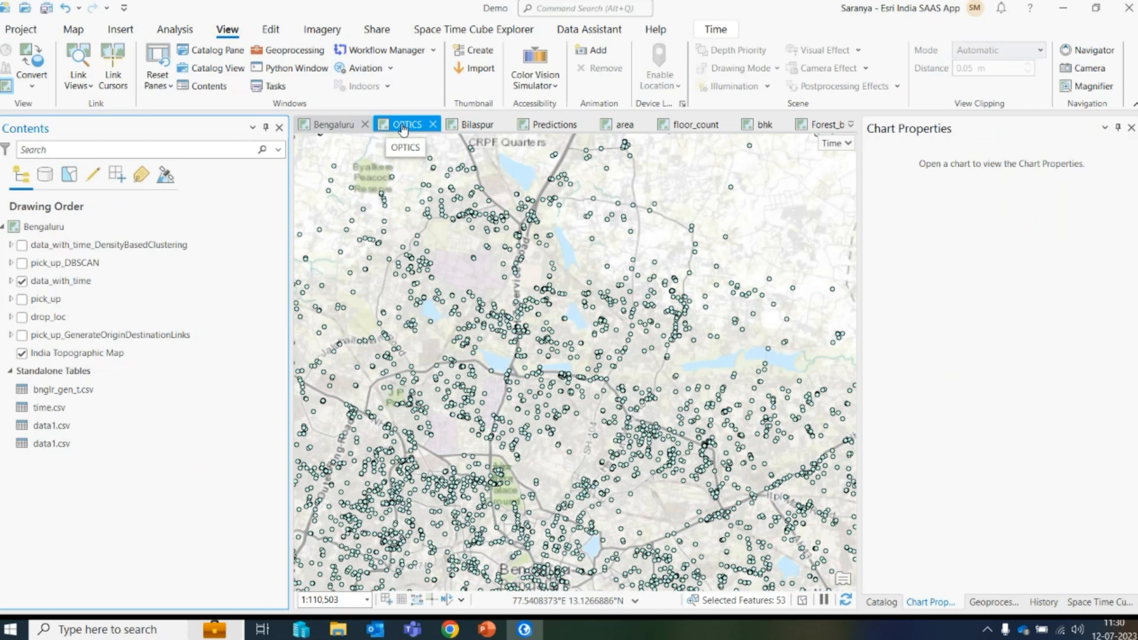
- Run Density-based Clustering with Multi-scale (OPTICS) on pick_up_P, 200 minimum features per cluster and 2 km search distance
click(402, 126)
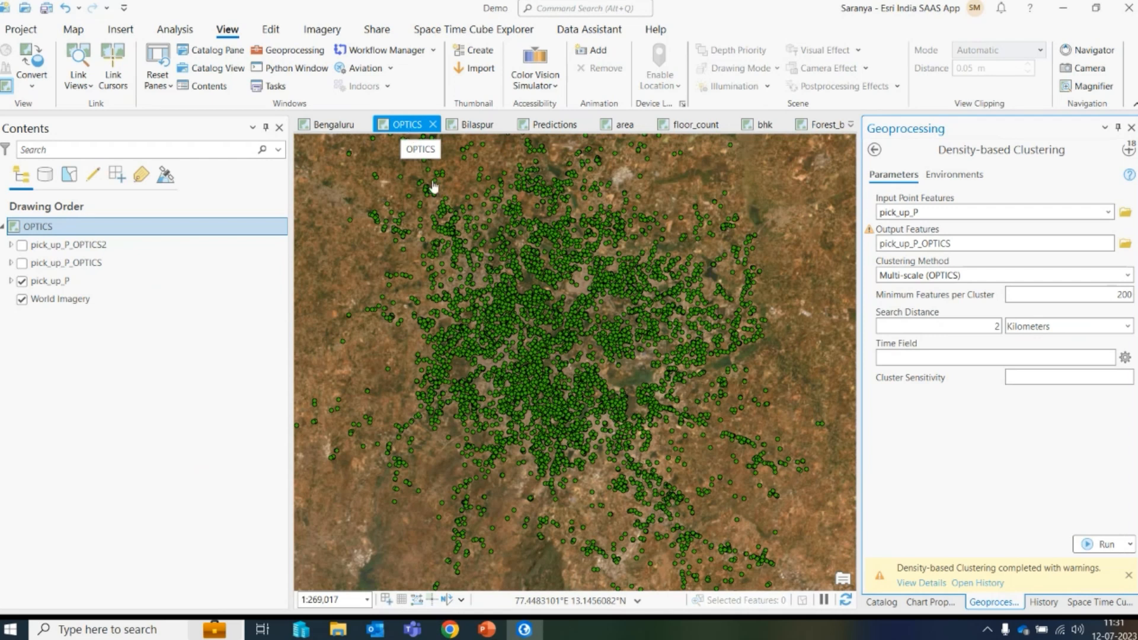
drag(630, 377, 618, 409)
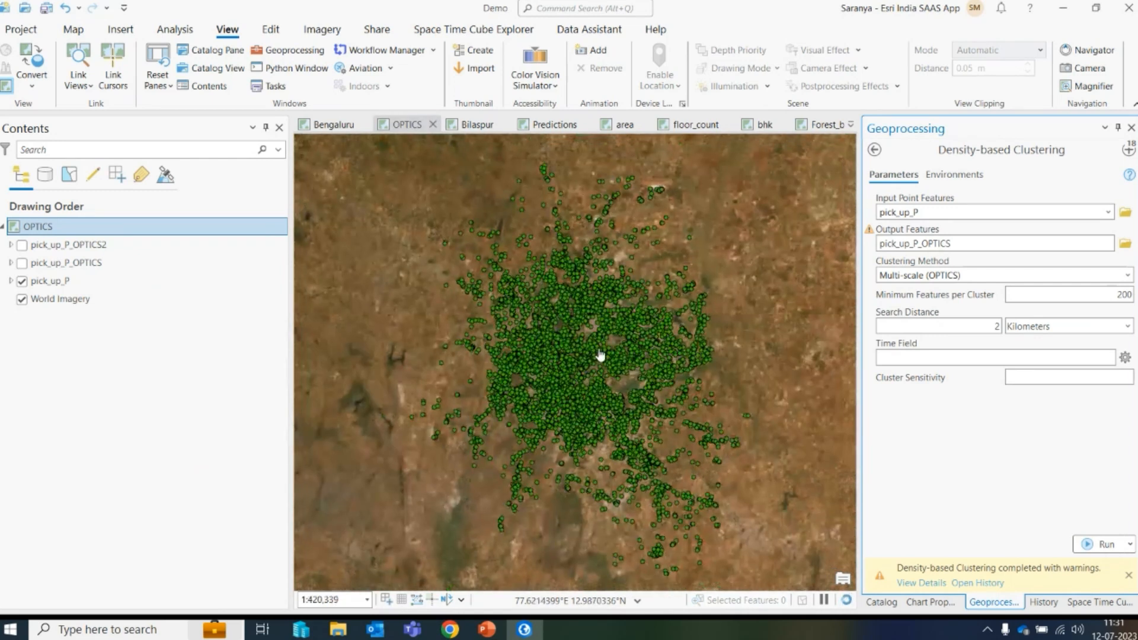
scroll(600, 358, up, 2)
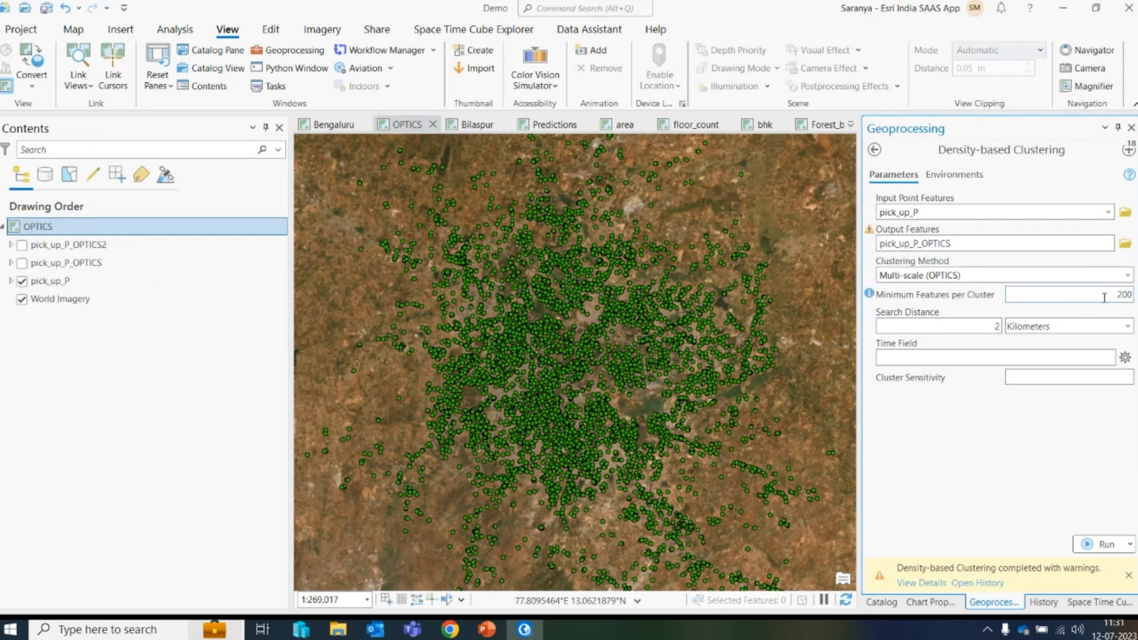
drag(1105, 298, 1127, 297)
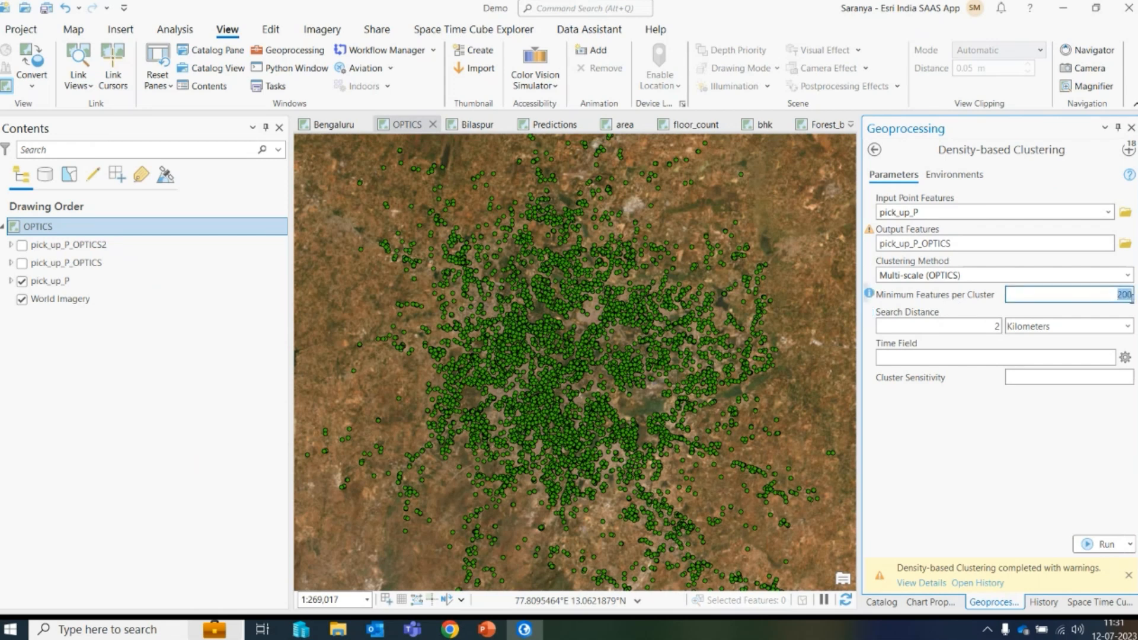
click(965, 414)
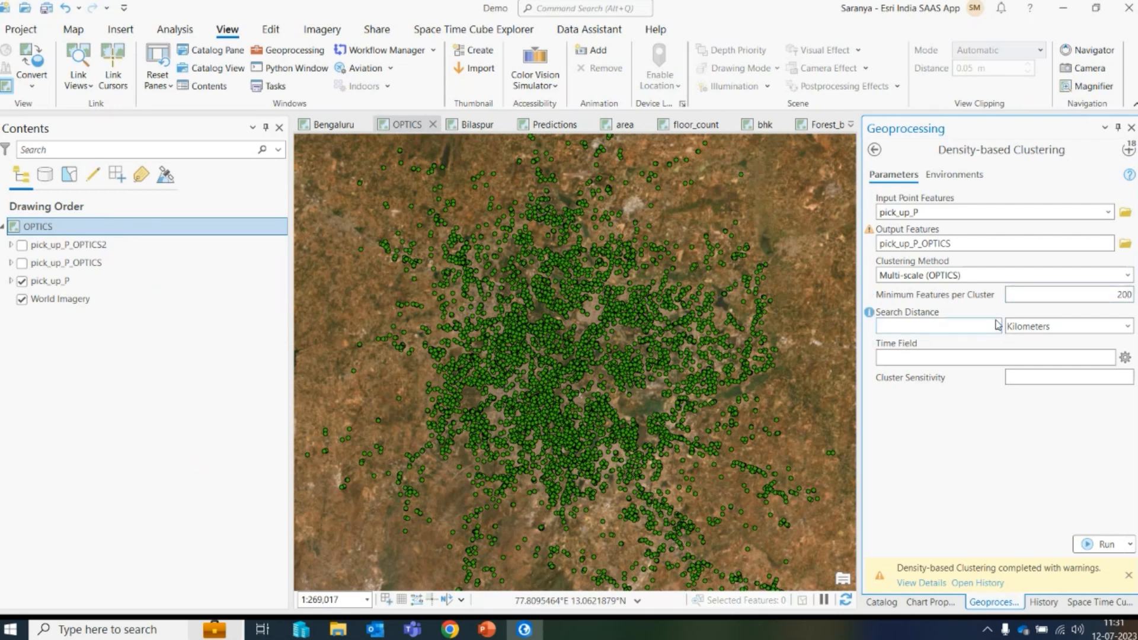
click(1103, 545)
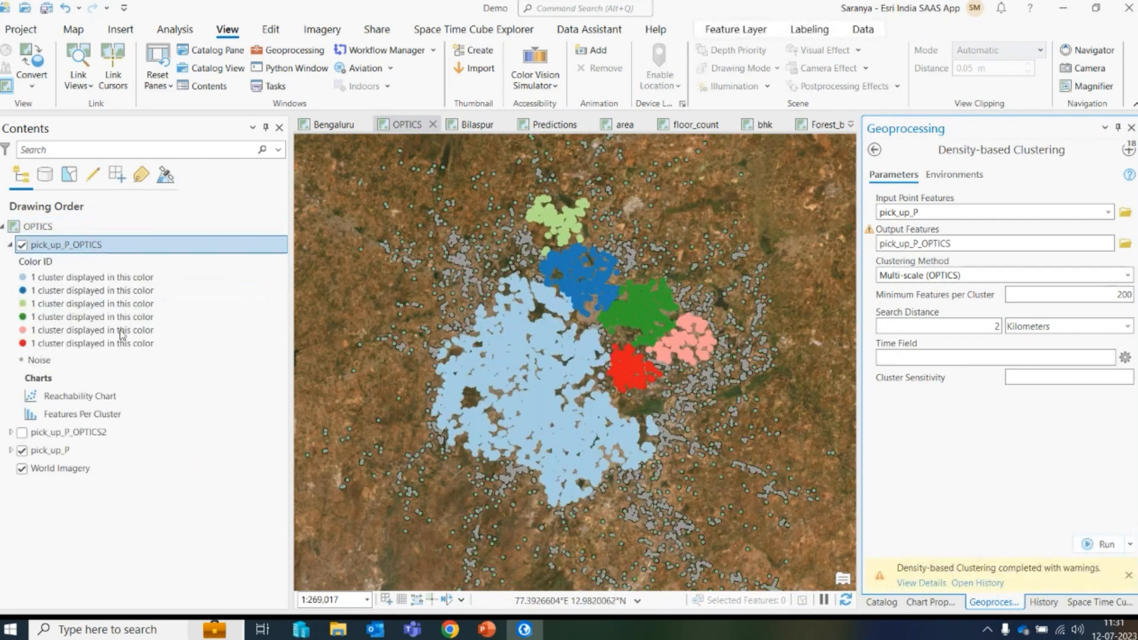
- Open the Reachability Chart of pick_up_P_OPTICS and select the first cluster's points in the chart
right_click(60, 396)
click(97, 396)
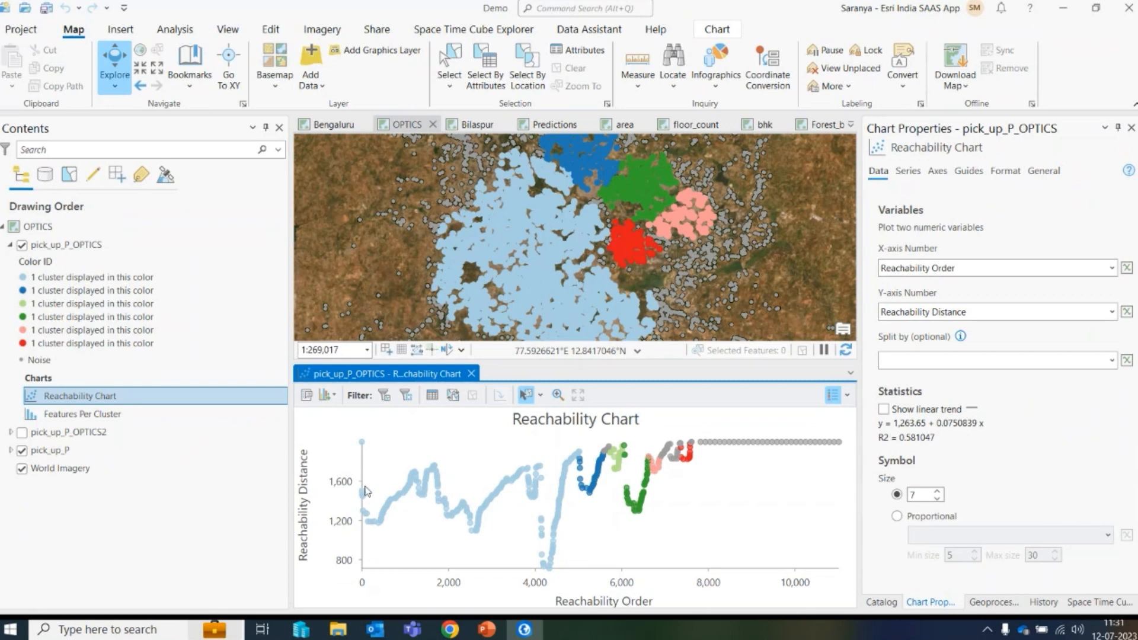
mouse_move(365, 487)
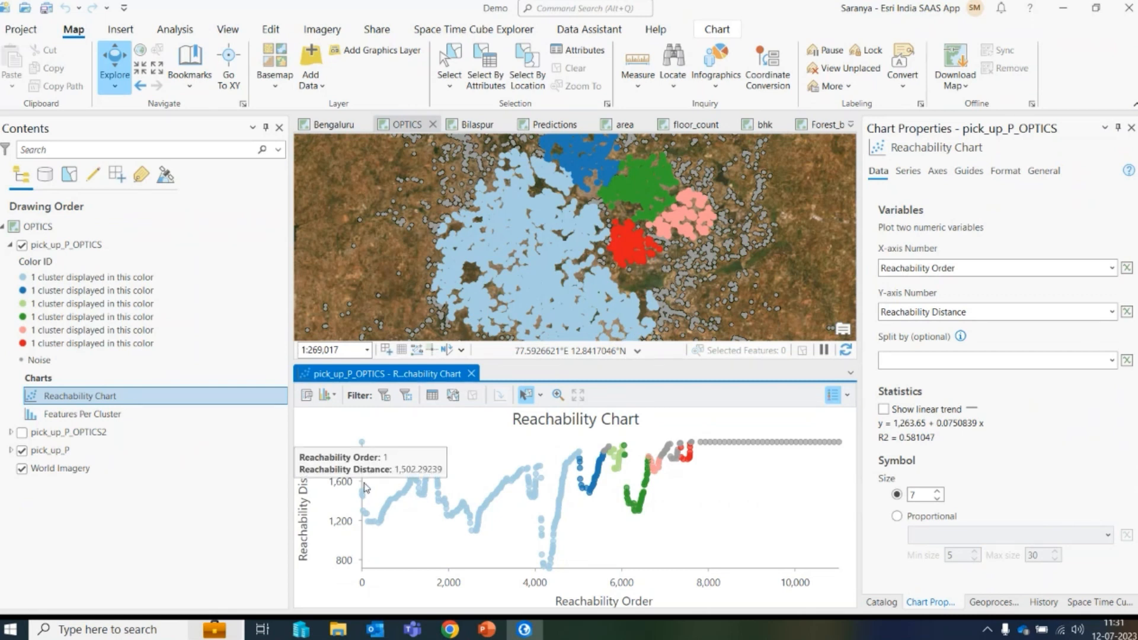
mouse_move(368, 444)
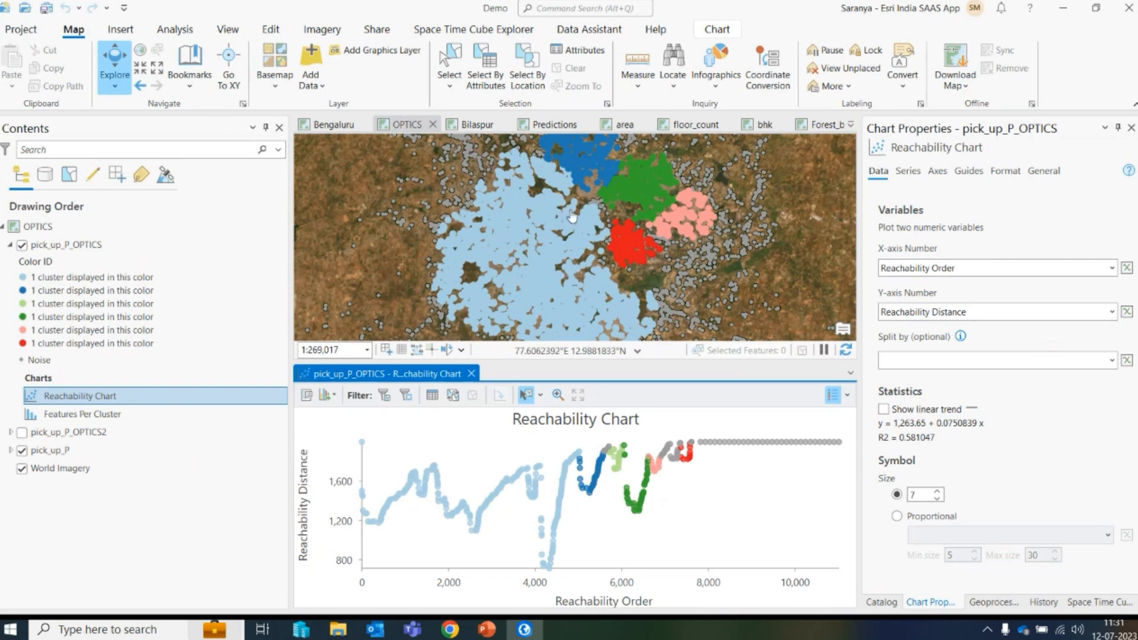
scroll(593, 236, down, 2)
scroll(596, 231, up, 2)
drag(347, 431, 576, 581)
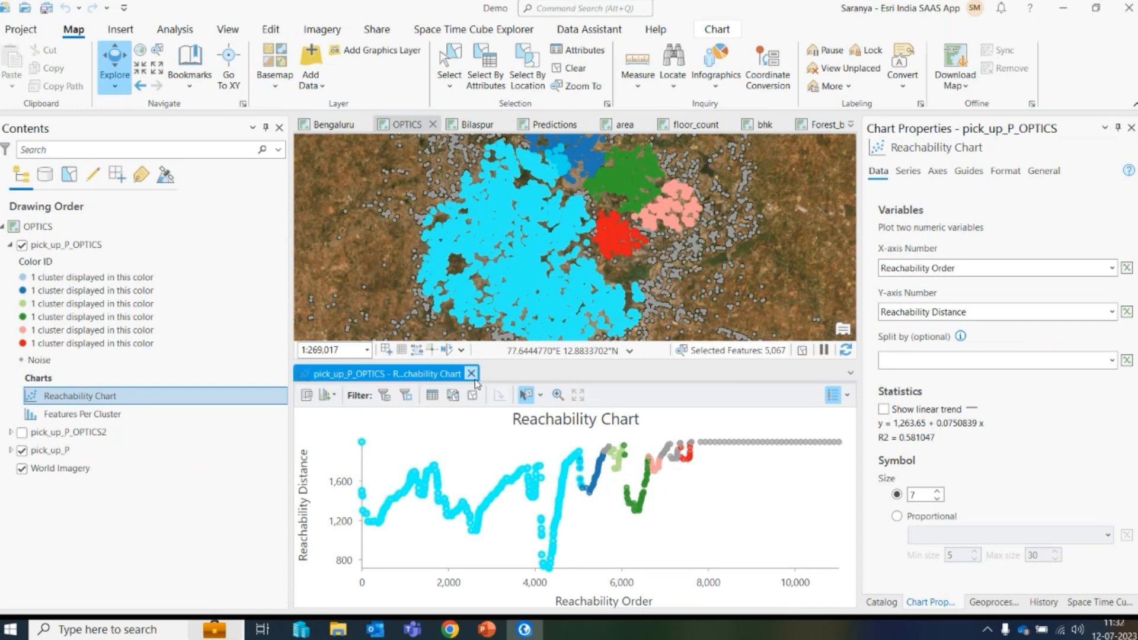
- Open the clustering run's details and review the messages on cluster sensitivity
click(992, 603)
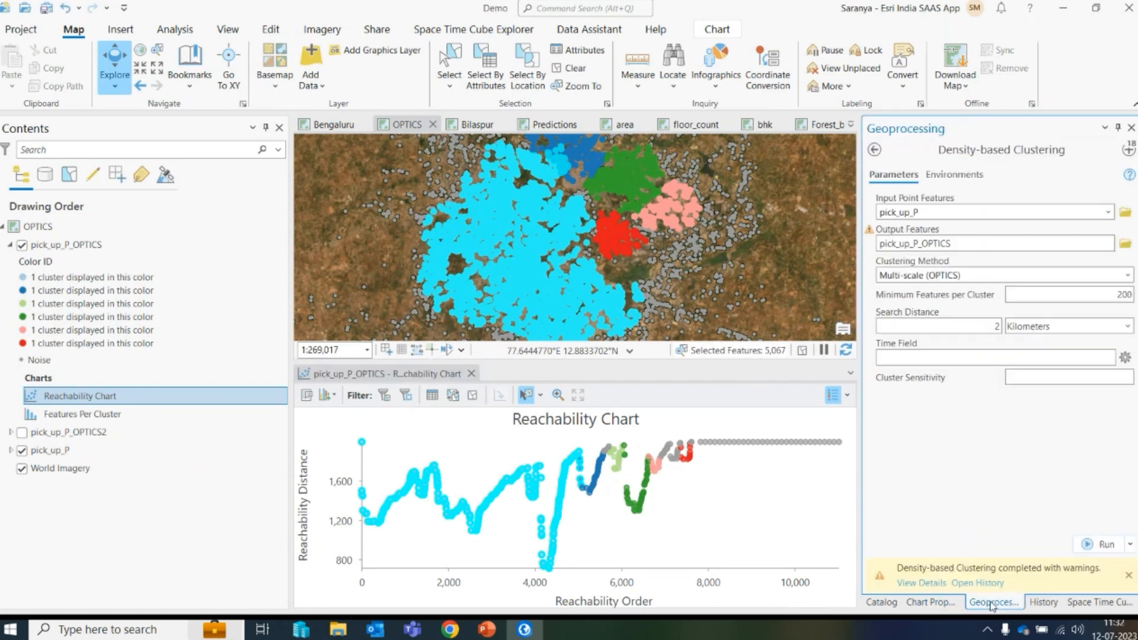
click(941, 584)
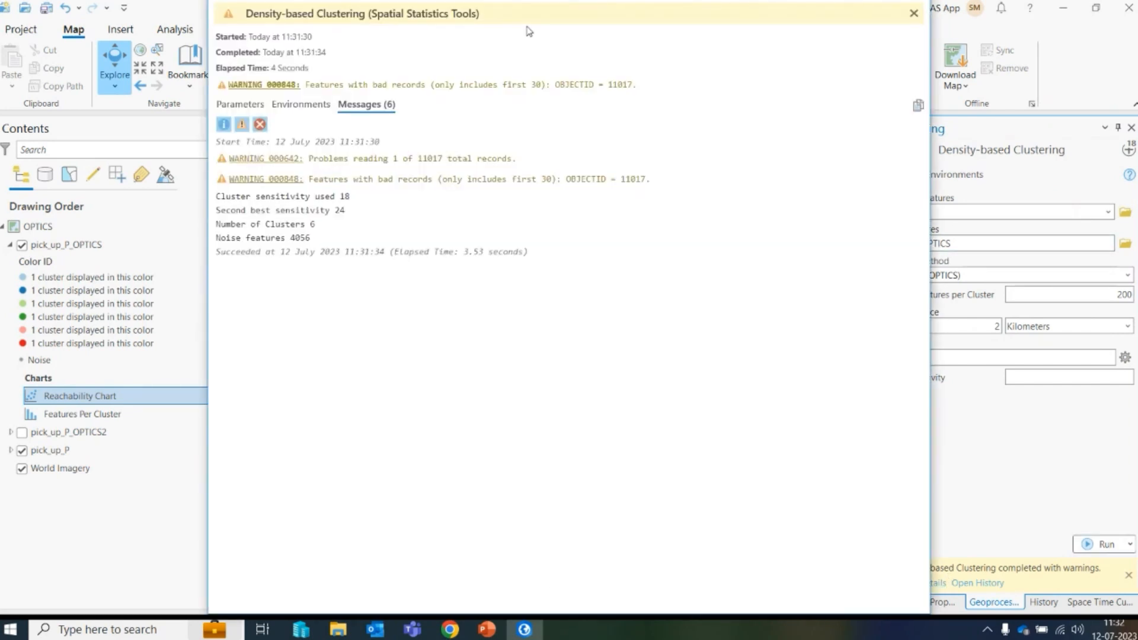
drag(529, 29, 818, 109)
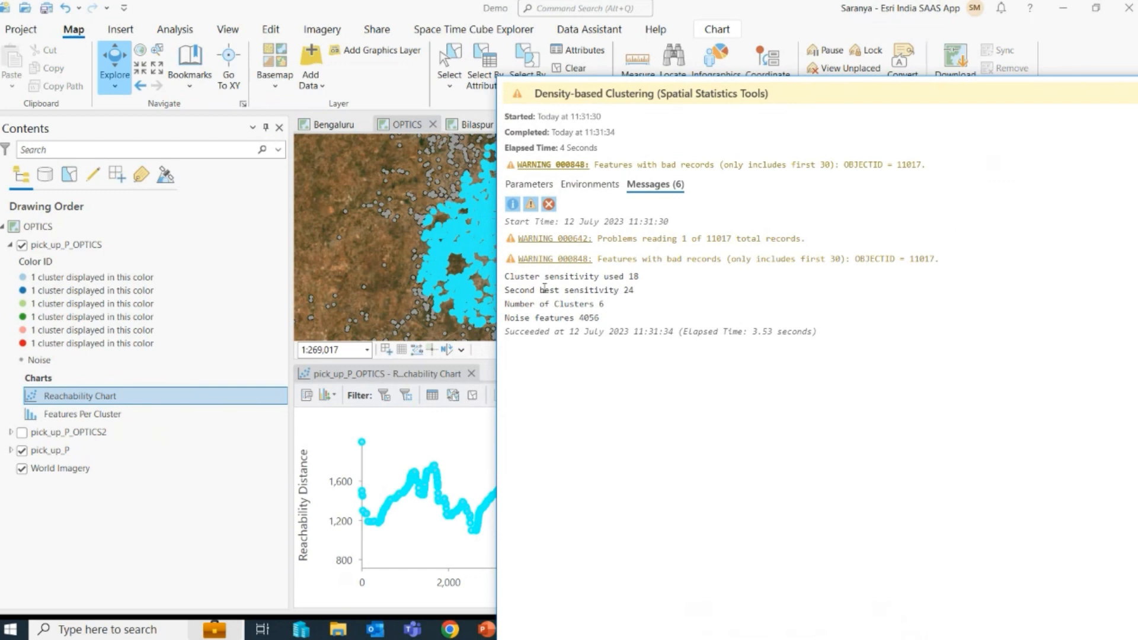
drag(507, 279, 615, 282)
drag(735, 283, 747, 283)
click(664, 295)
drag(622, 294, 755, 294)
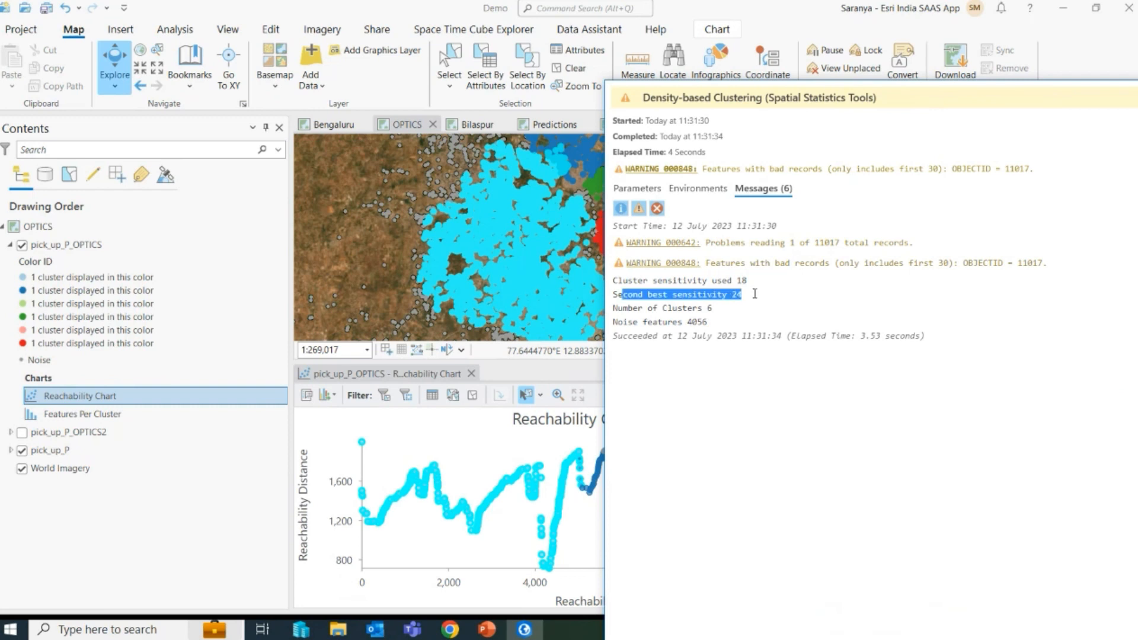
click(741, 300)
drag(1020, 93, 817, 170)
click(1107, 174)
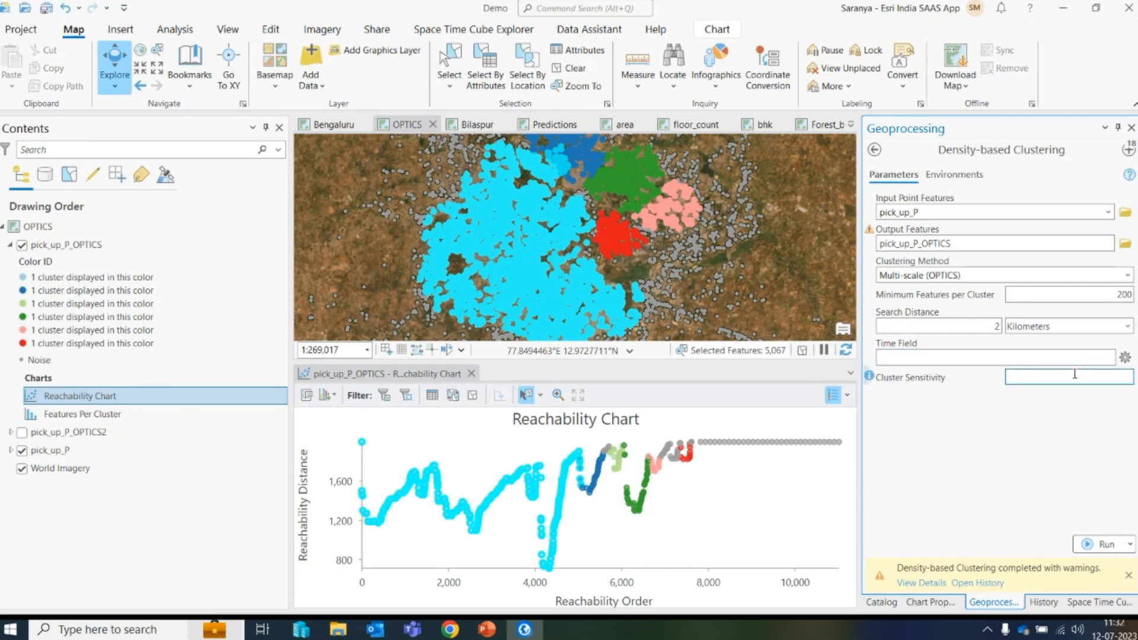
- Set Cluster Sensitivity to 24, name the output pick_up_P_OPTICS2, and rerun the clustering
click(1032, 476)
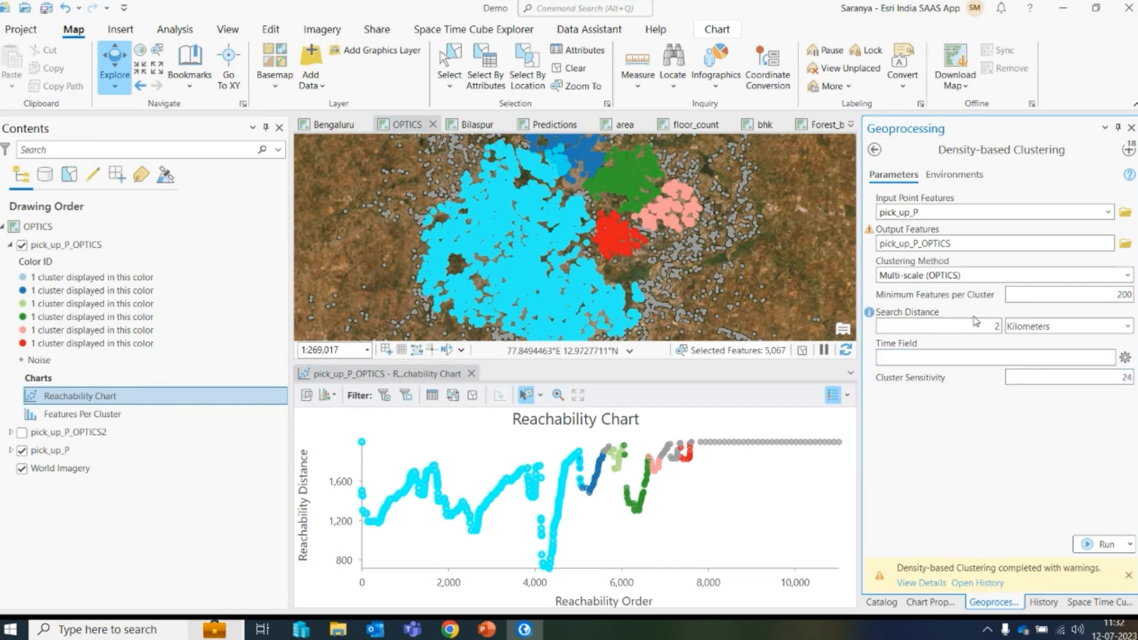
click(974, 246)
text(2)
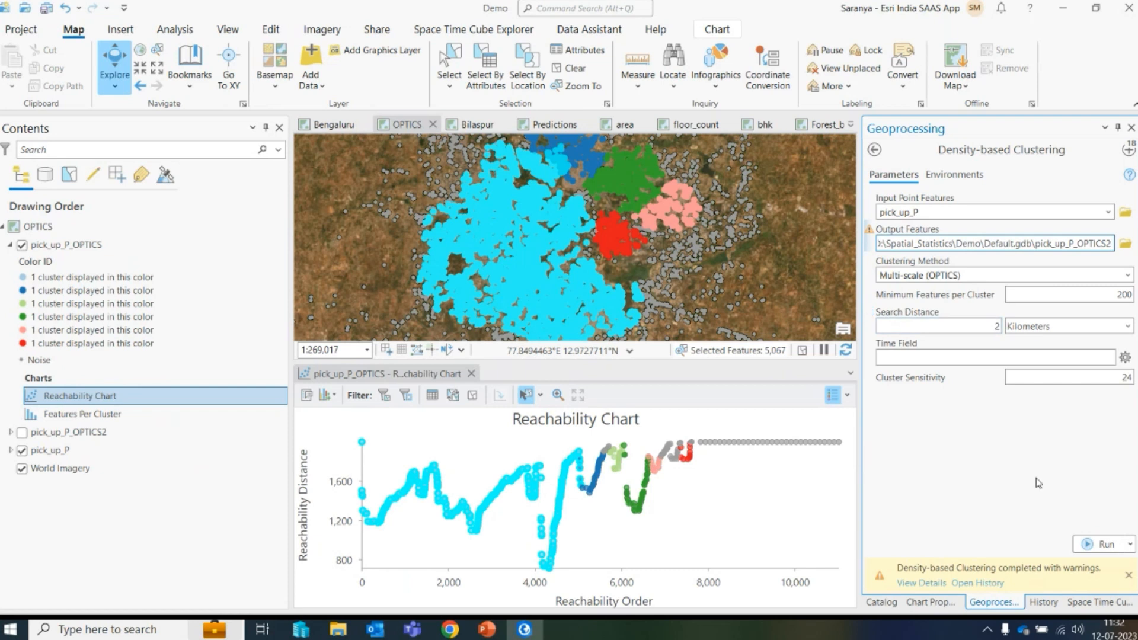
click(1104, 544)
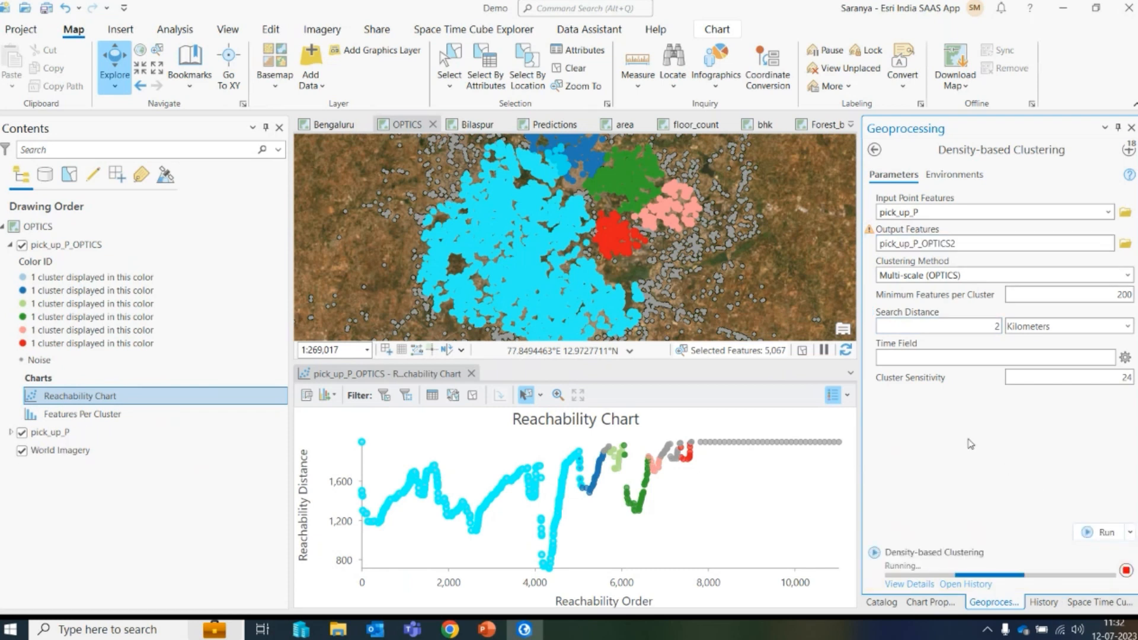
- Clear the current selection and close the Reachability Chart
click(586, 74)
click(471, 373)
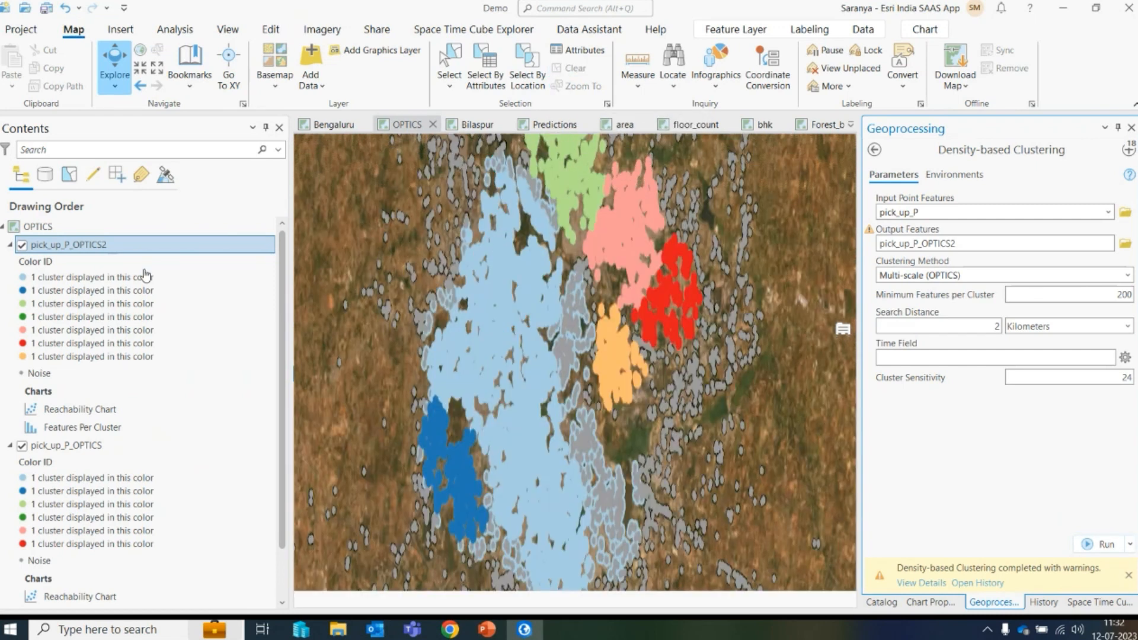
click(80, 409)
right_click(77, 409)
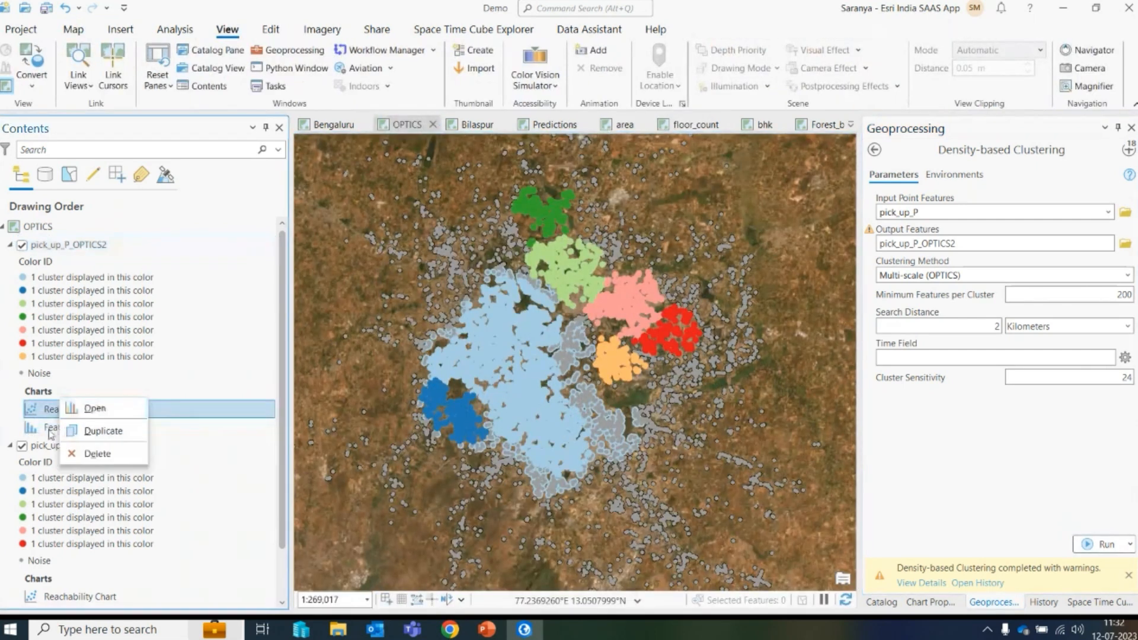
click(98, 560)
- Open the Features Per Cluster chart of pick_up_P_OPTICS and inspect its cluster counts
scroll(98, 560, down, 2)
click(98, 560)
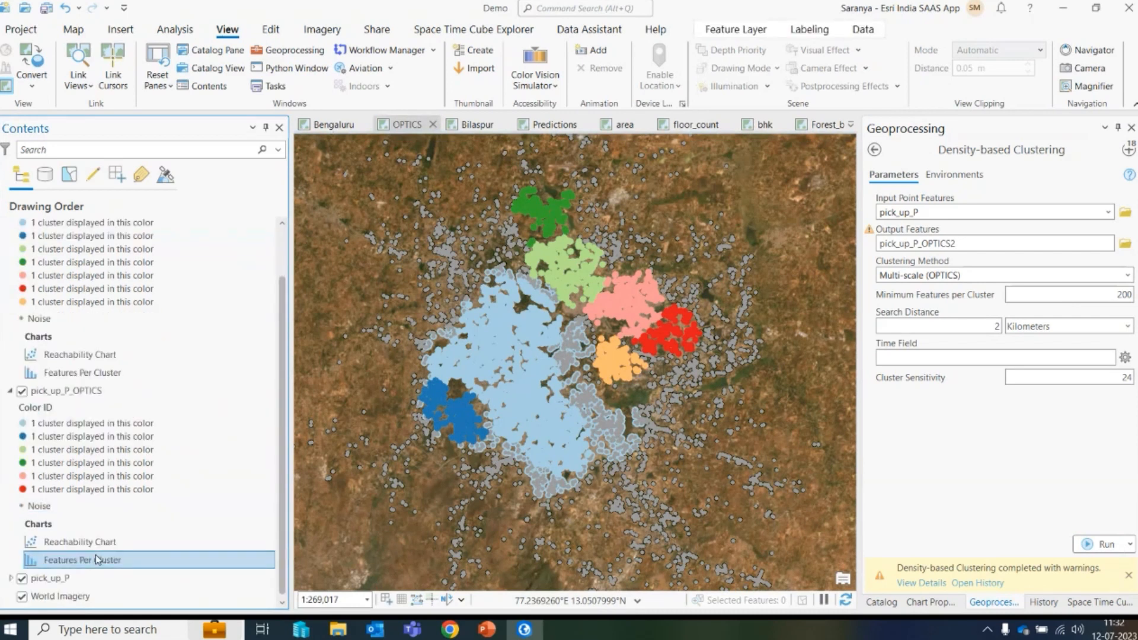
right_click(98, 560)
click(132, 486)
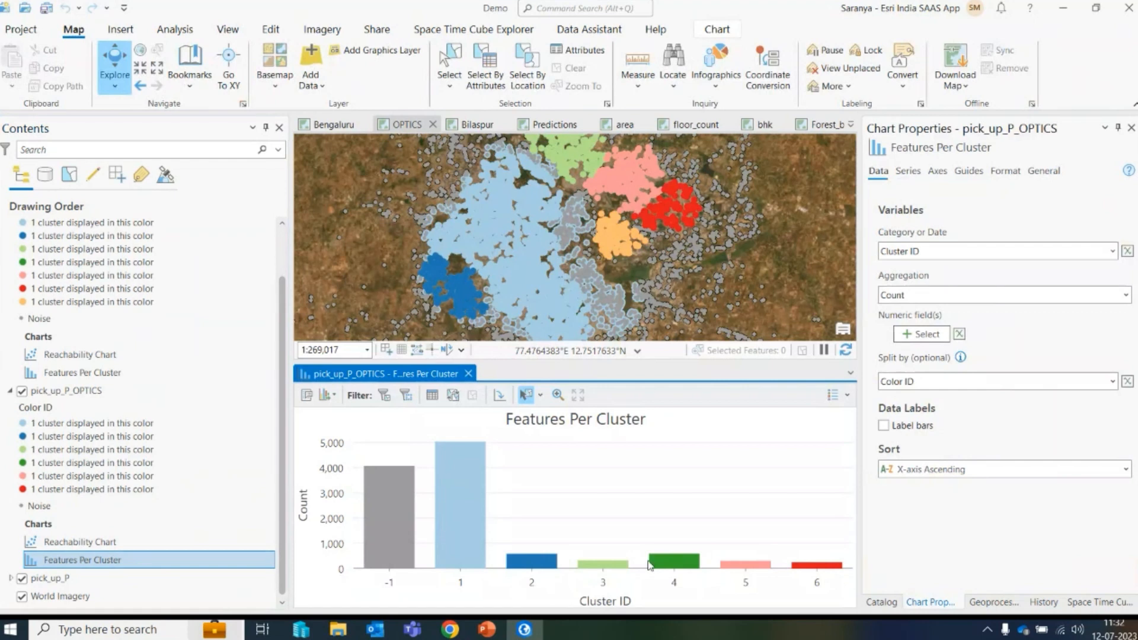
mouse_move(458, 447)
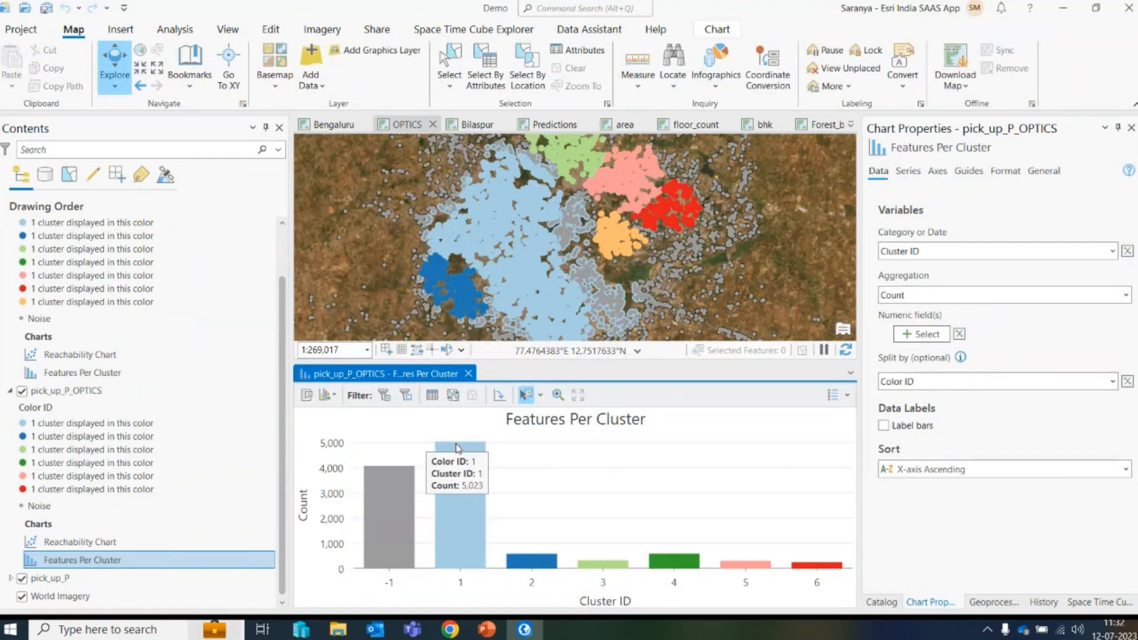
- Open the Features Per Cluster chart of pick_up_P_OPTICS2 to compare, then close both charts
right_click(74, 369)
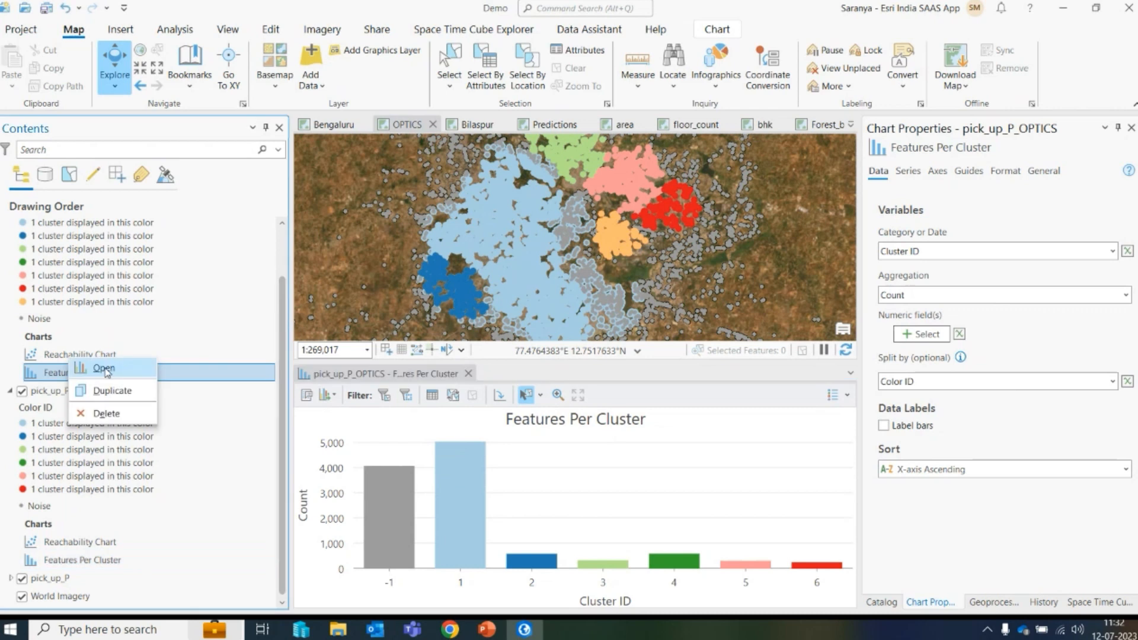
click(105, 370)
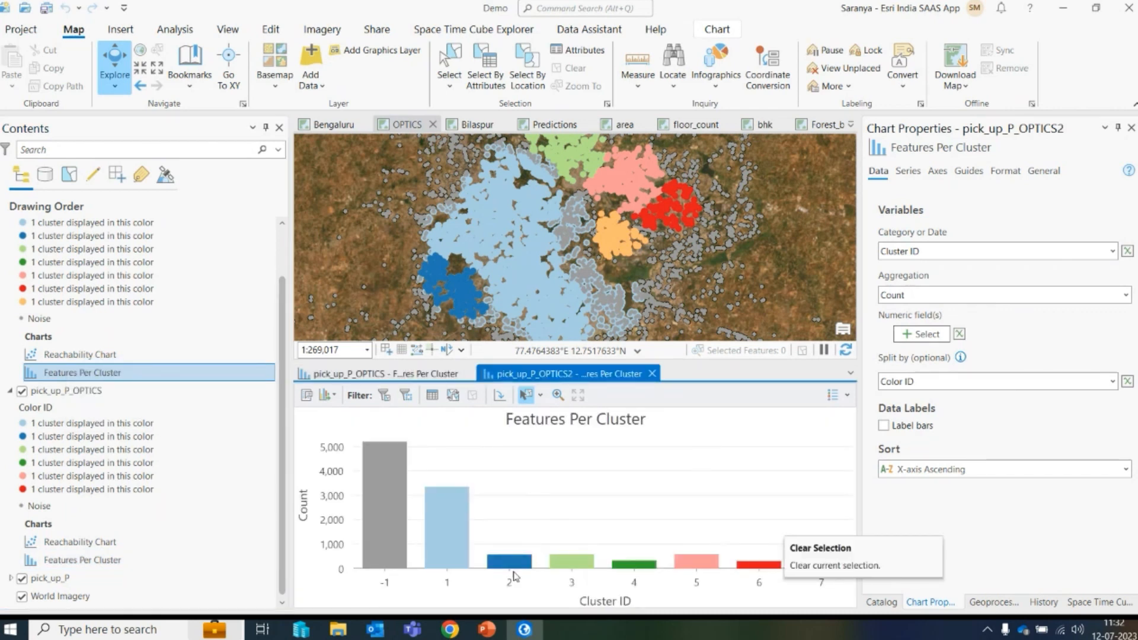
mouse_move(440, 497)
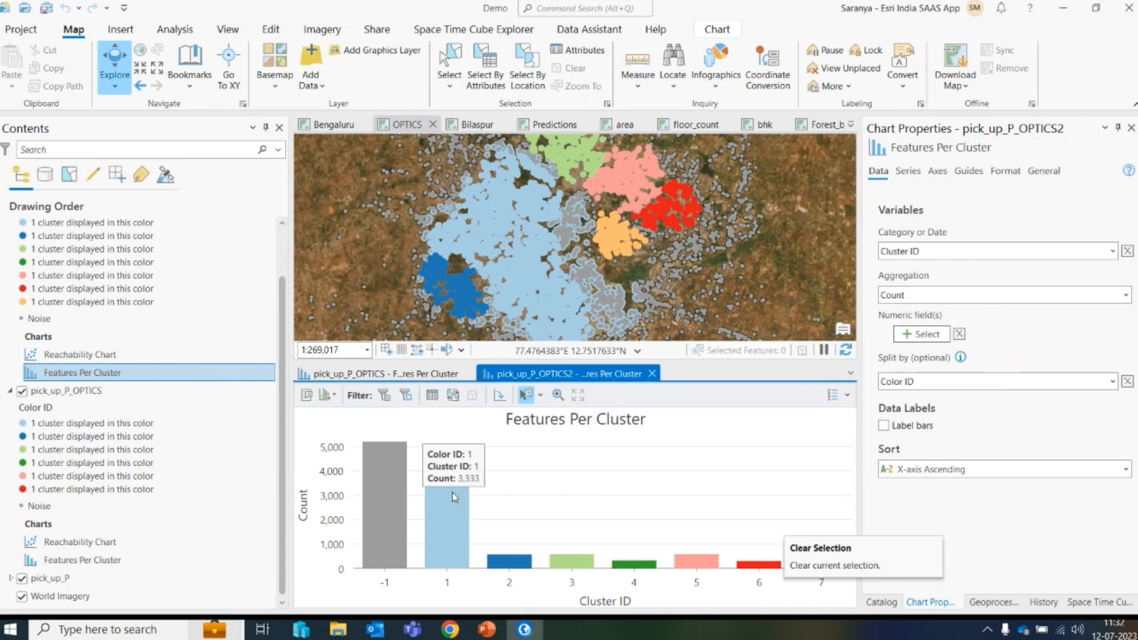
click(468, 374)
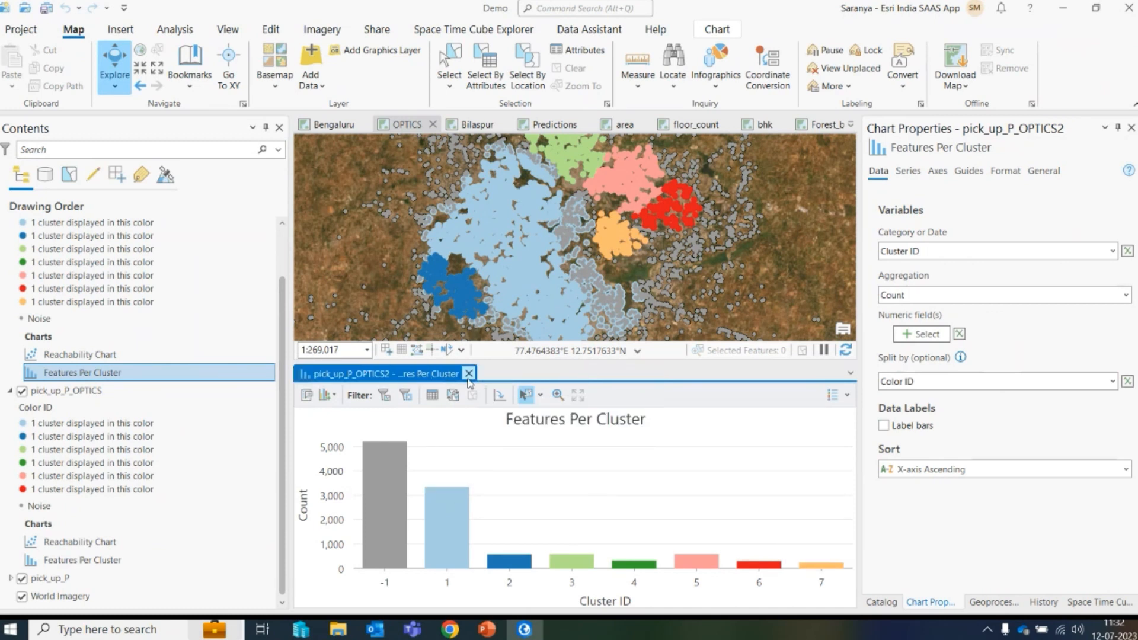
click(468, 374)
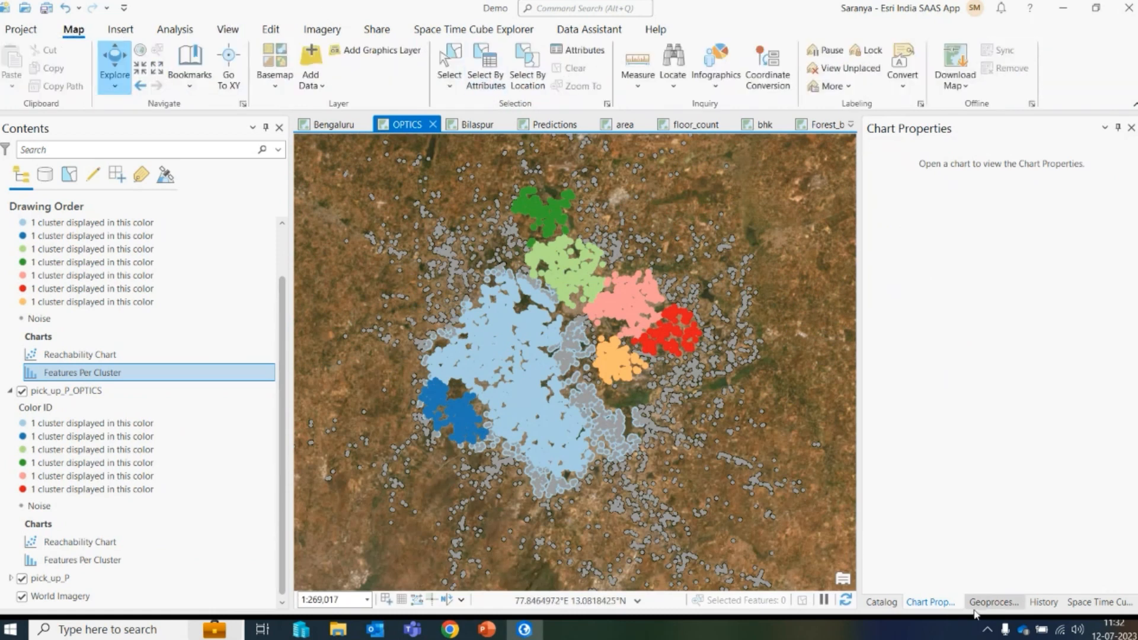
- Open the details of the second clustering run and review its warning messages
click(1010, 606)
click(920, 584)
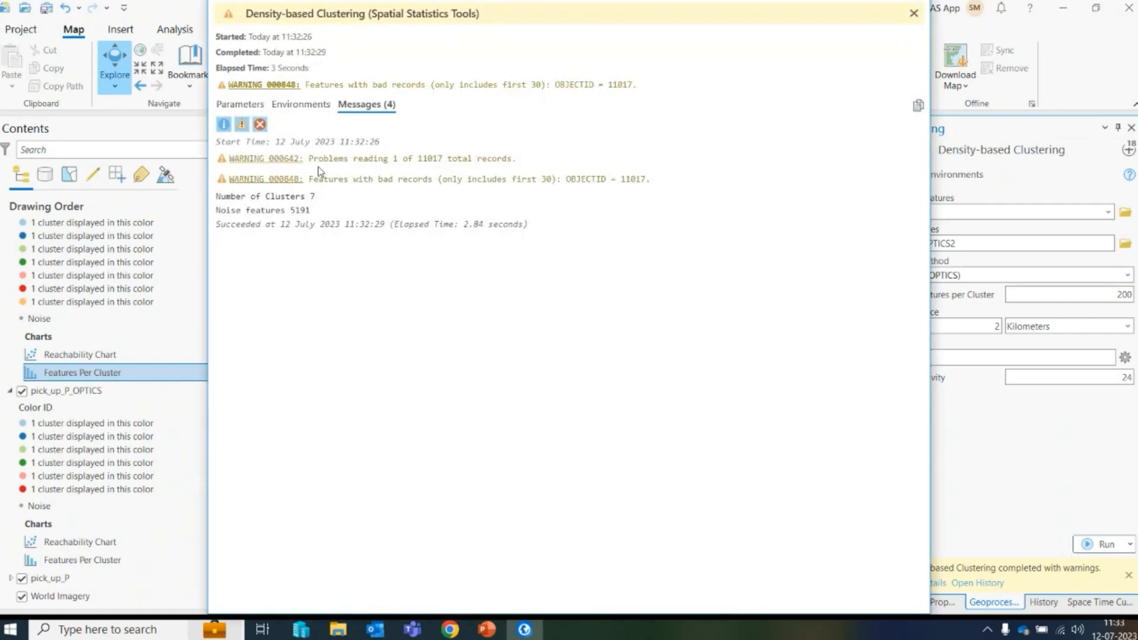
drag(309, 158, 531, 163)
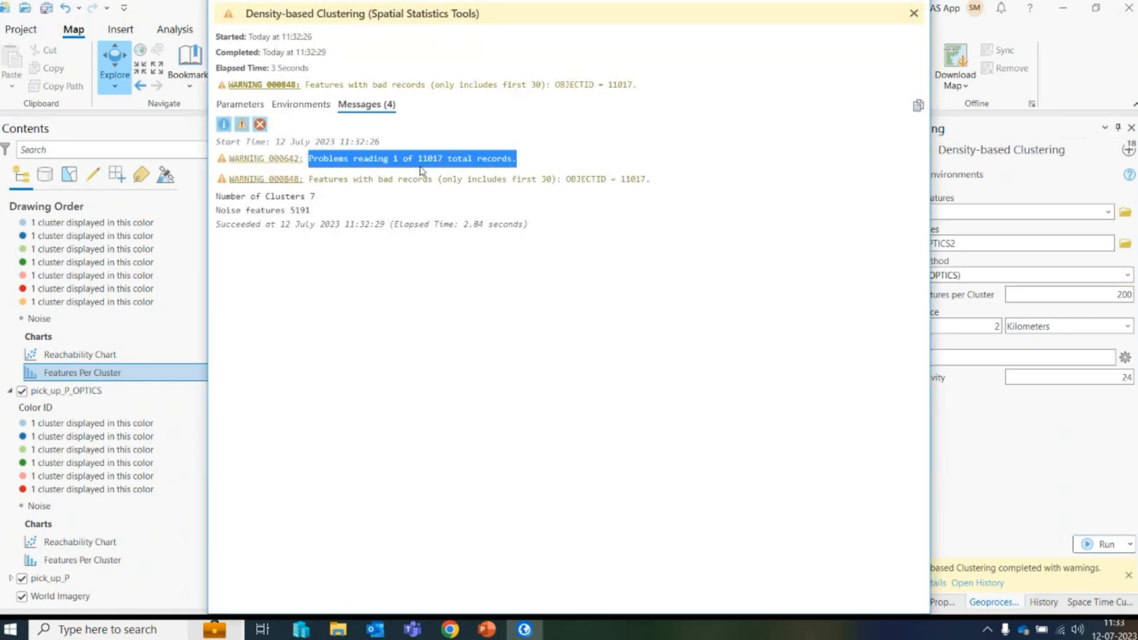
click(915, 14)
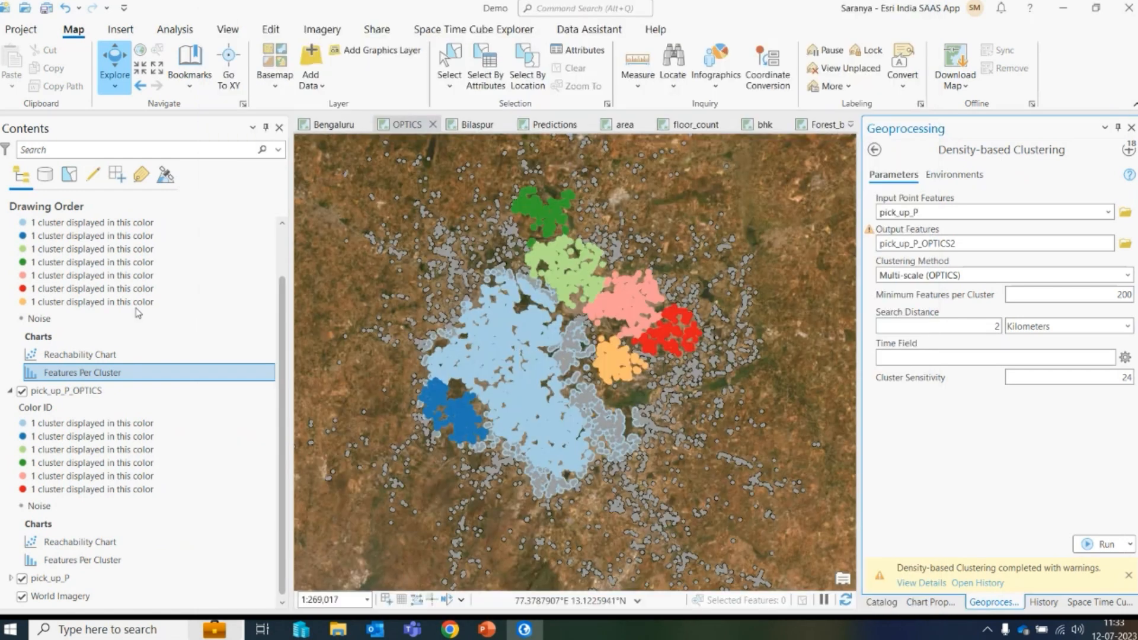
- Open the Data Engineering view for the pick_up_P layer
click(65, 580)
right_click(66, 583)
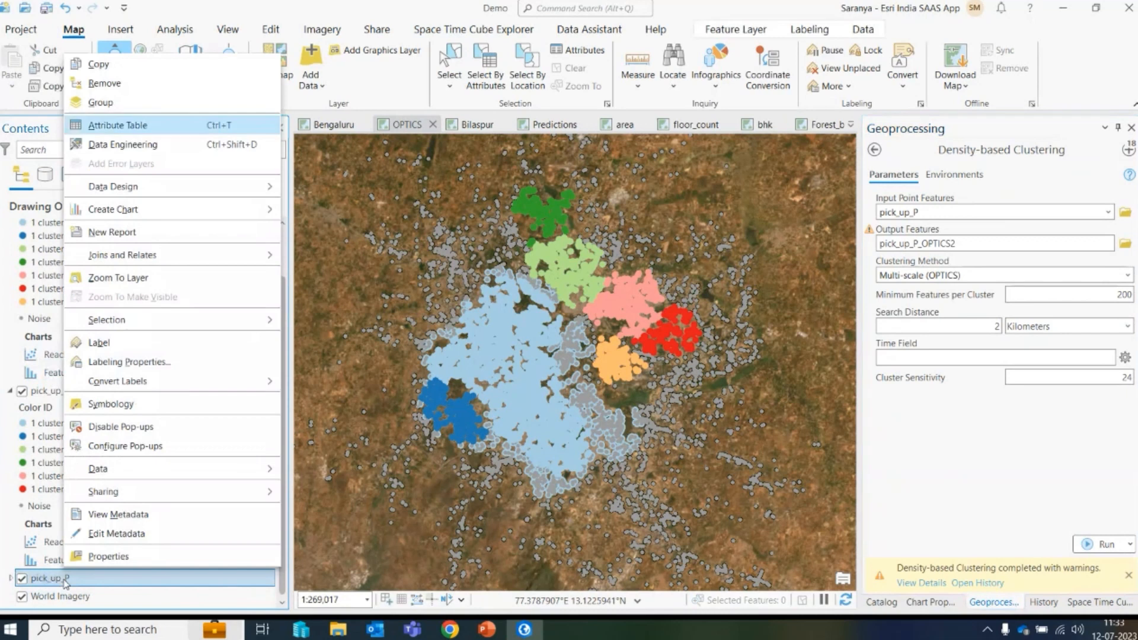
click(141, 144)
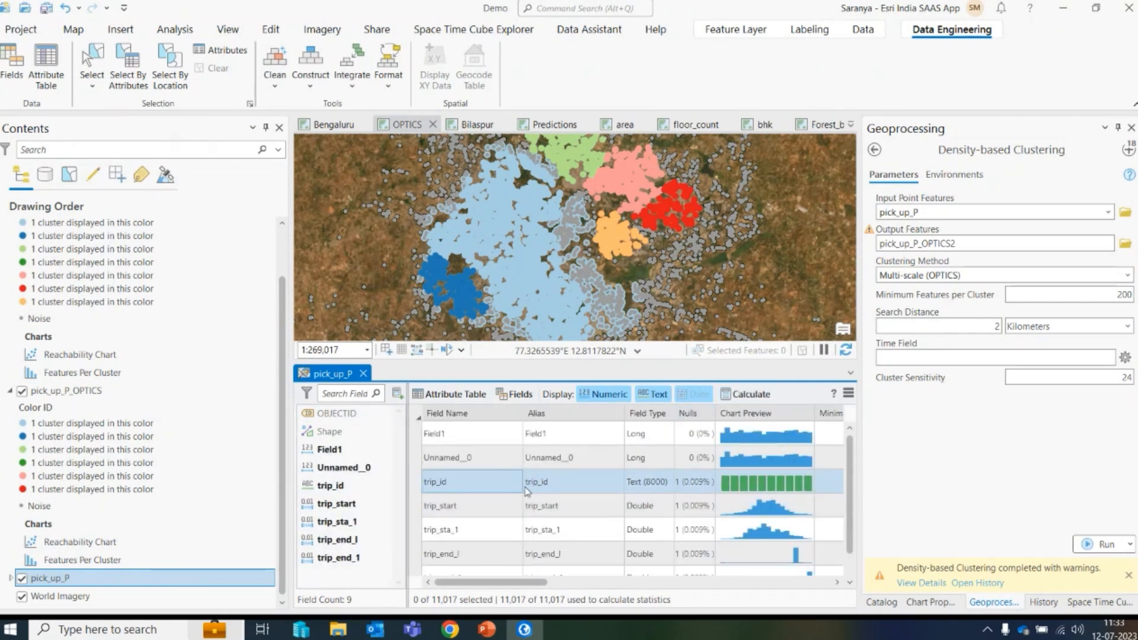
- Select the records with null values in the trip_id field
right_click(700, 489)
click(730, 497)
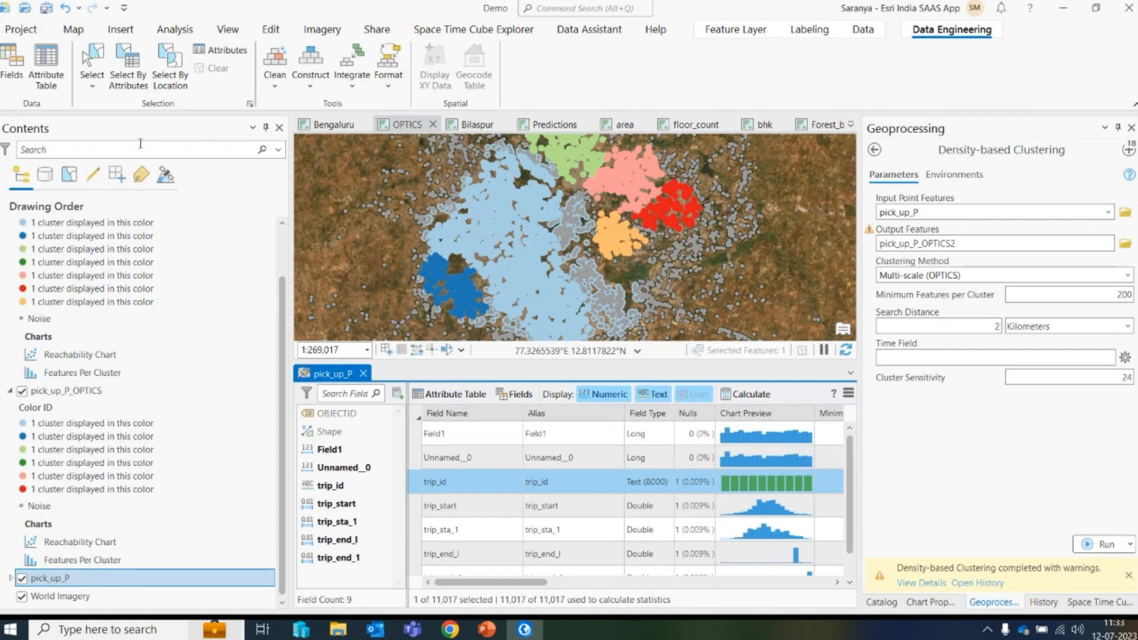
click(74, 30)
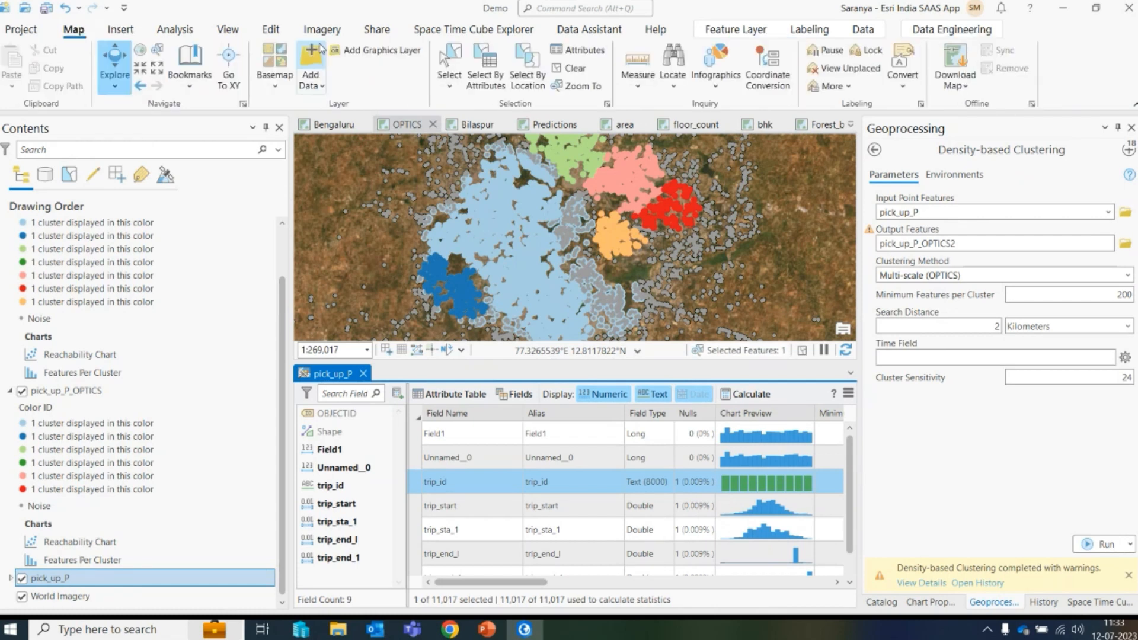
- Delete the selected record with the null trip_id and save the edits to pick_up_P
click(271, 30)
click(464, 59)
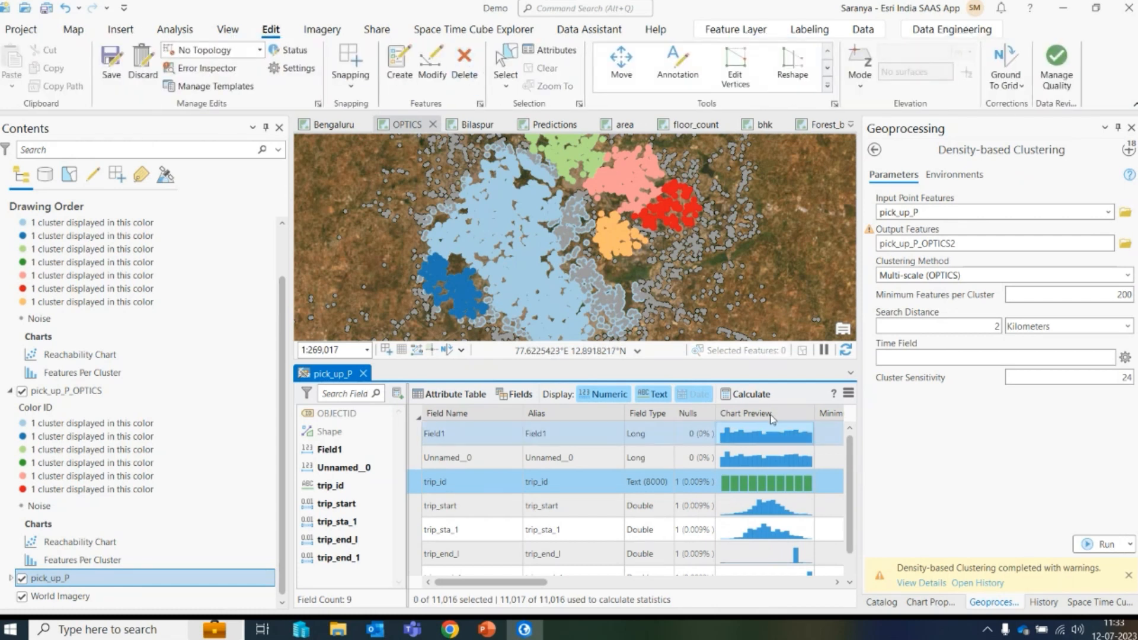
click(748, 395)
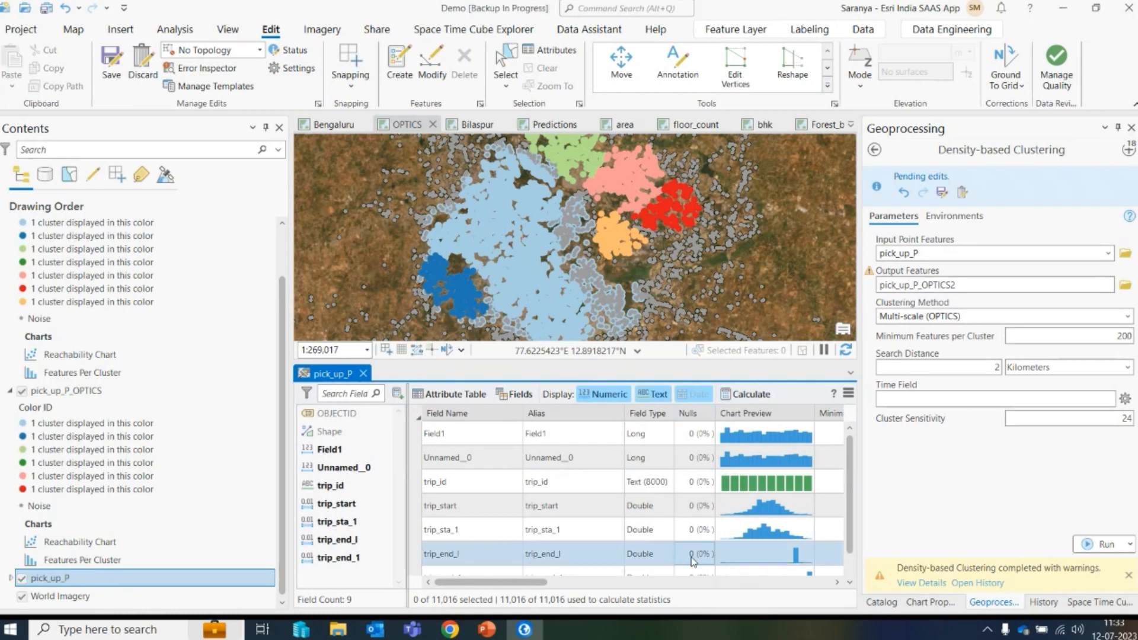
click(111, 59)
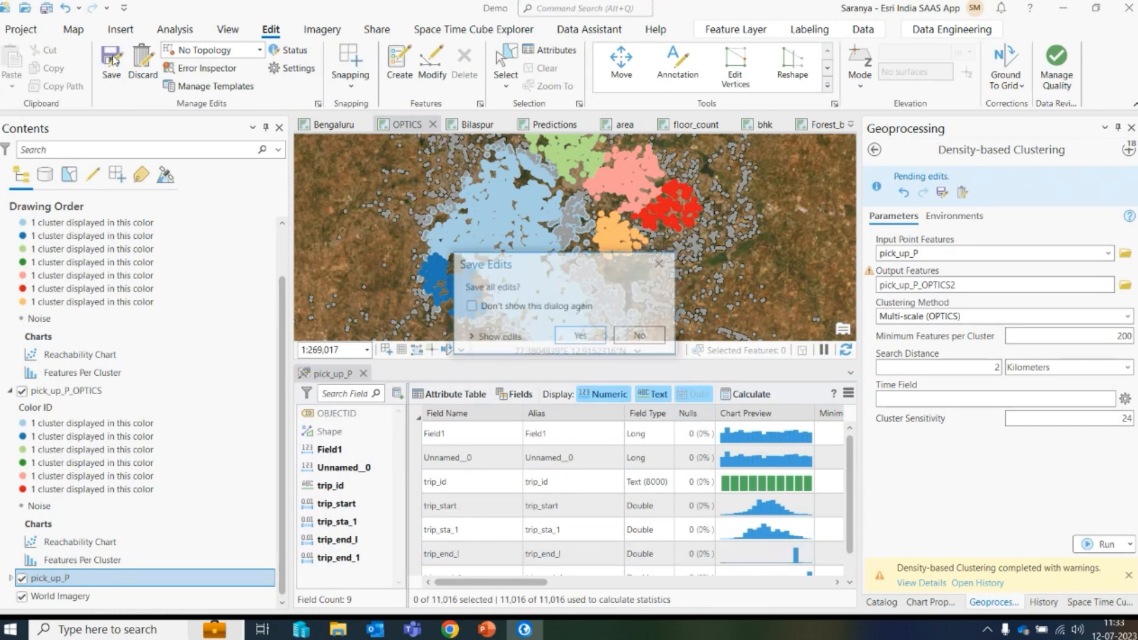
click(578, 336)
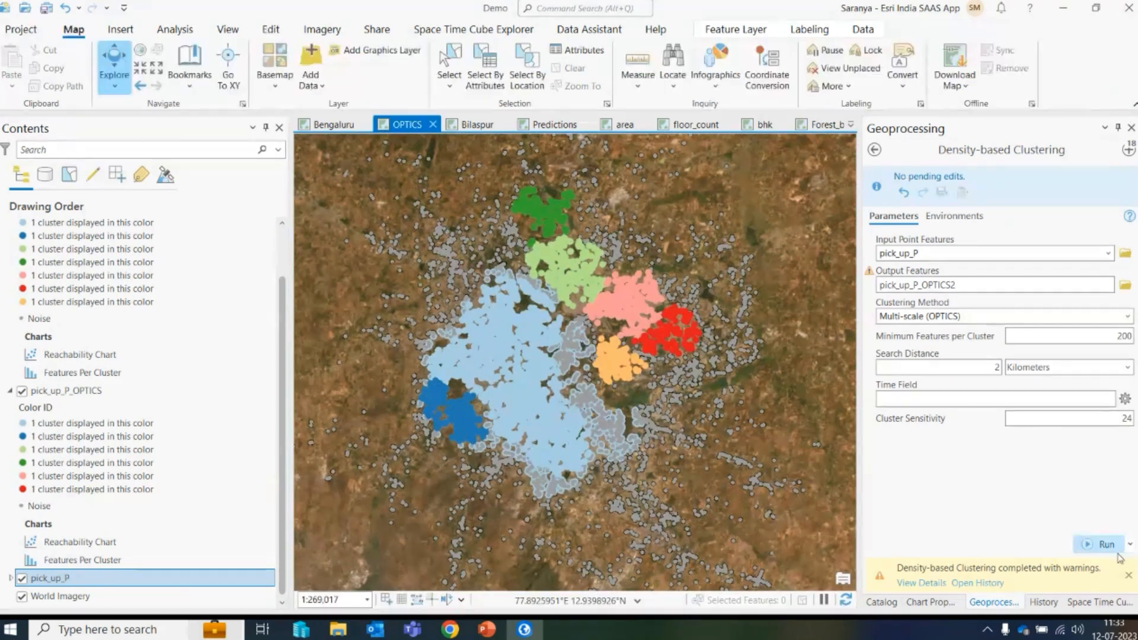
- Rerun Density-based Clustering with the same OPTICS settings and review the run's details and messages
click(1102, 544)
mouse_move(937, 571)
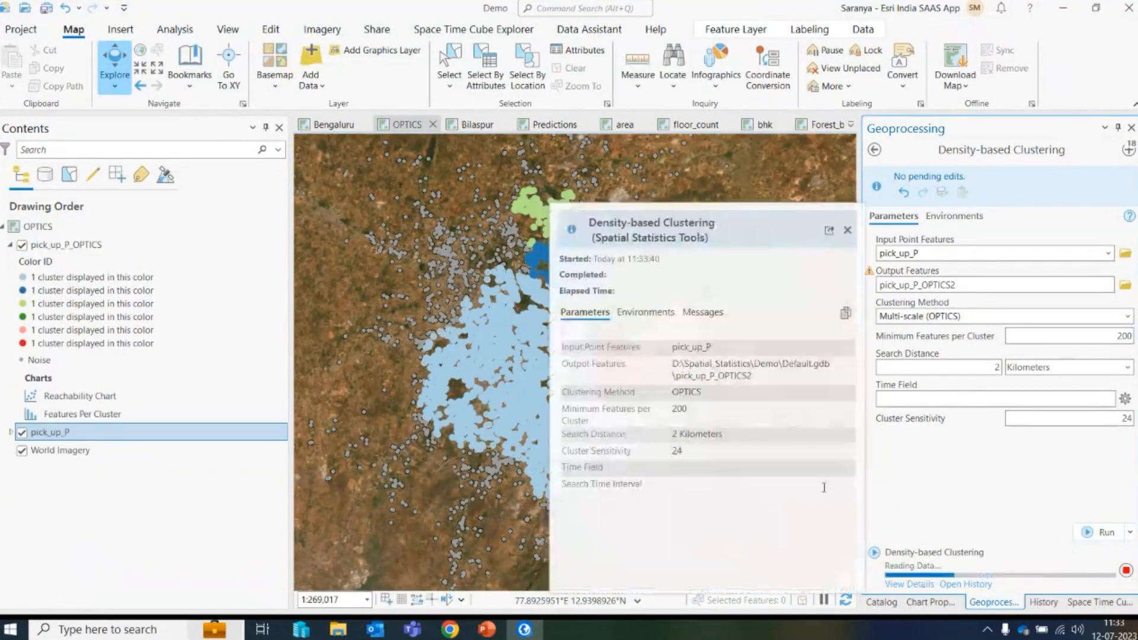
click(917, 584)
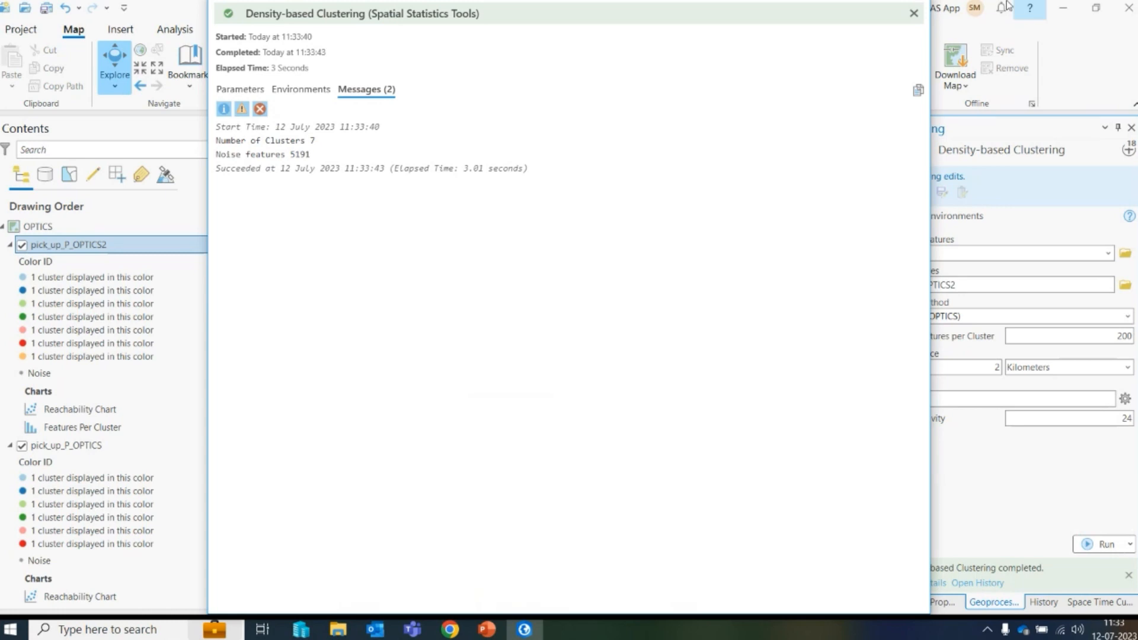
click(913, 13)
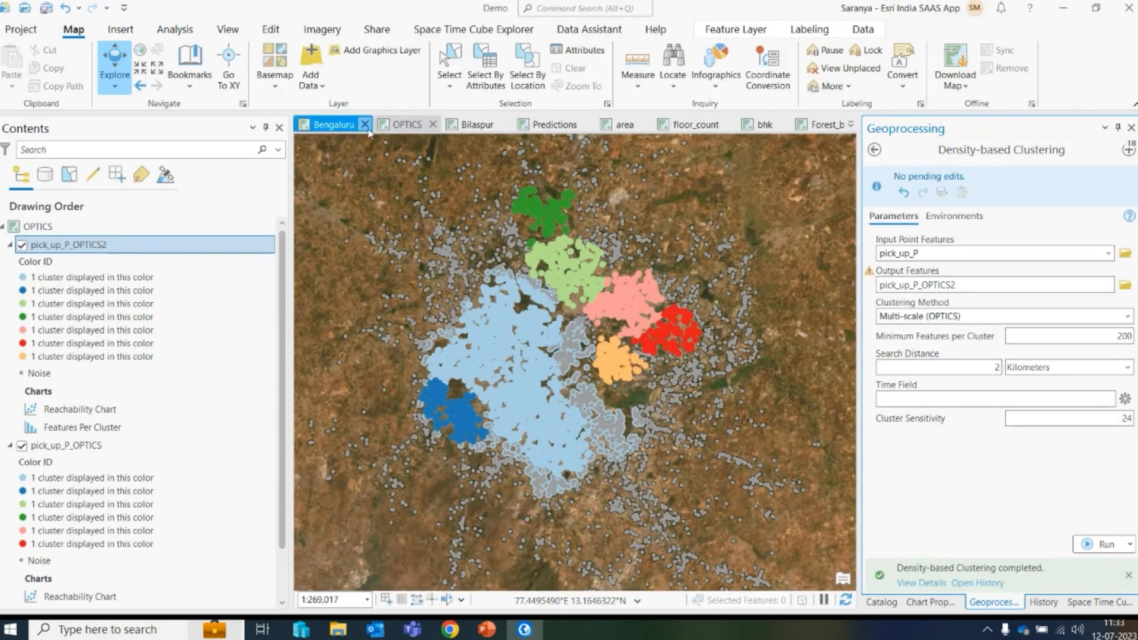
- Close the Bengaluru and OPTICS map views
click(365, 125)
click(354, 124)
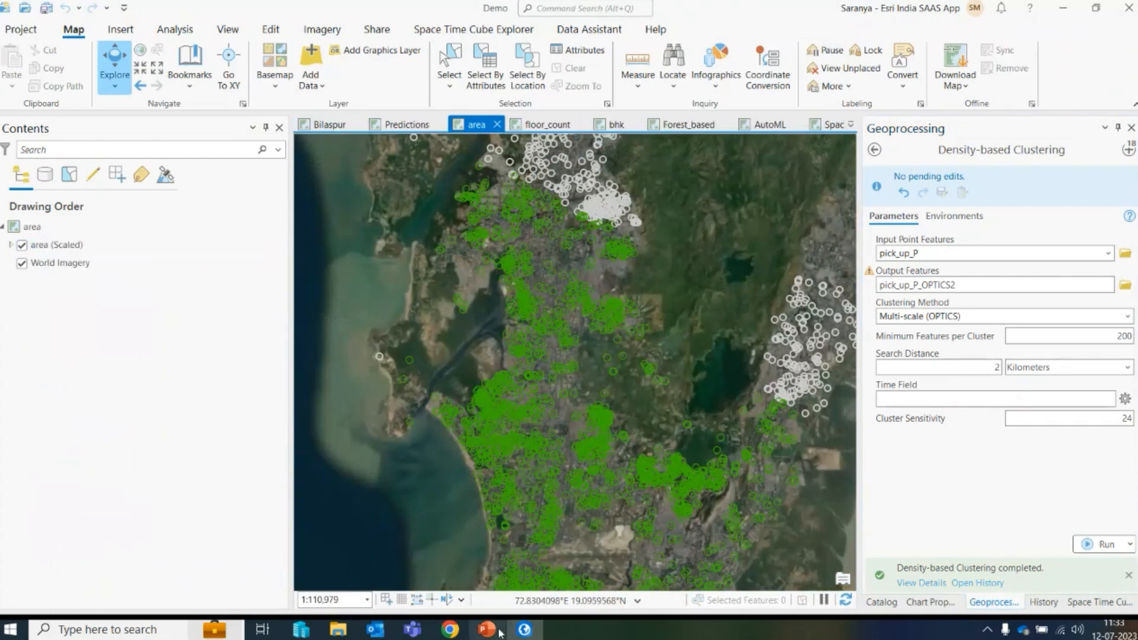
- Switch to the PowerPoint presentation and advance to the next slide
click(487, 630)
click(984, 609)
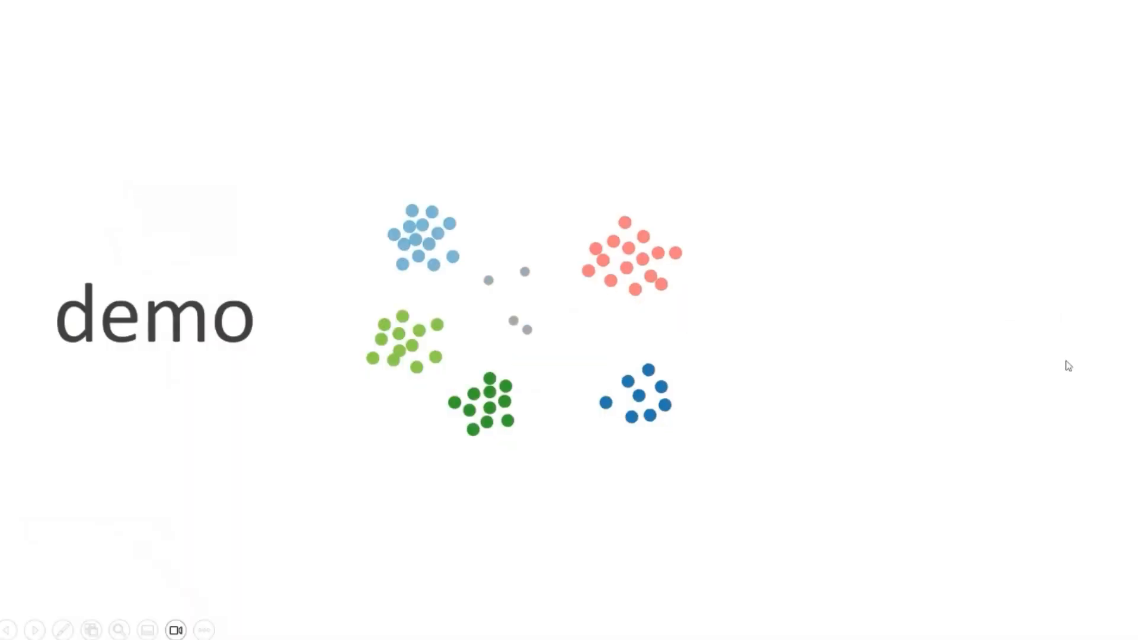
key(Right)
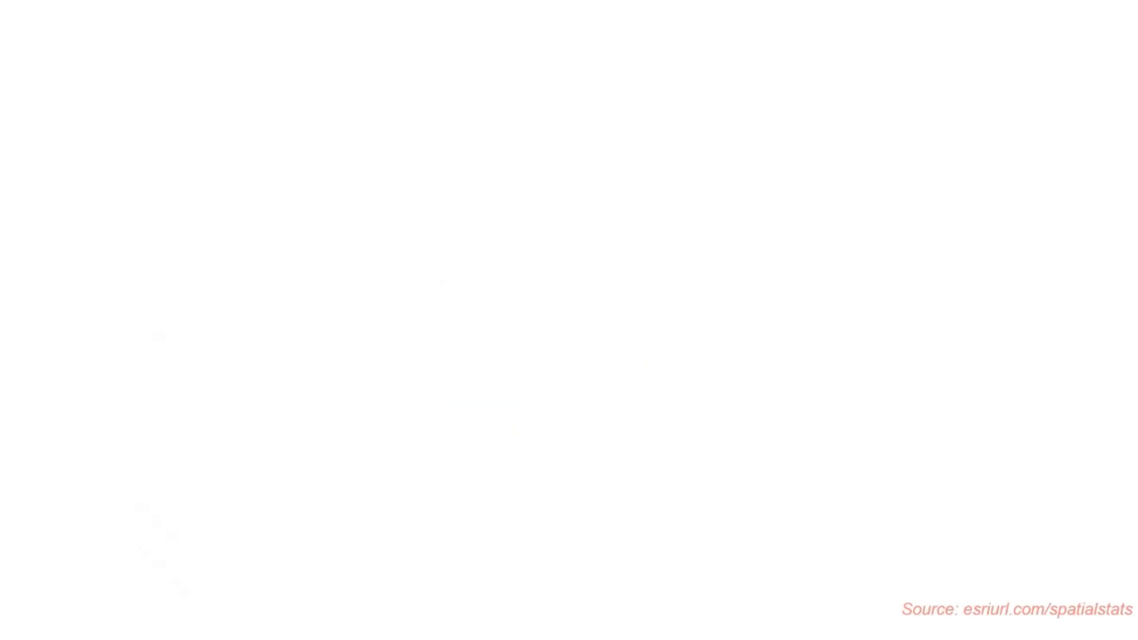
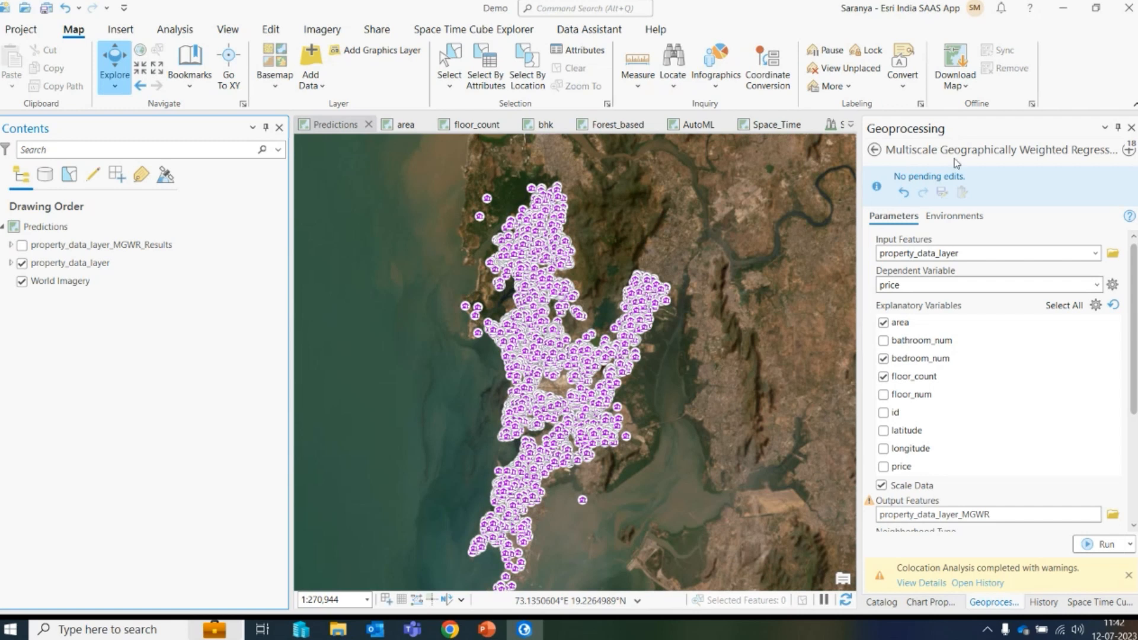
- Hide the Geoprocessing pane and tile the area, floor_count and bhk map views beside Predictions in a four-panel layout
drag(861, 165, 800, 167)
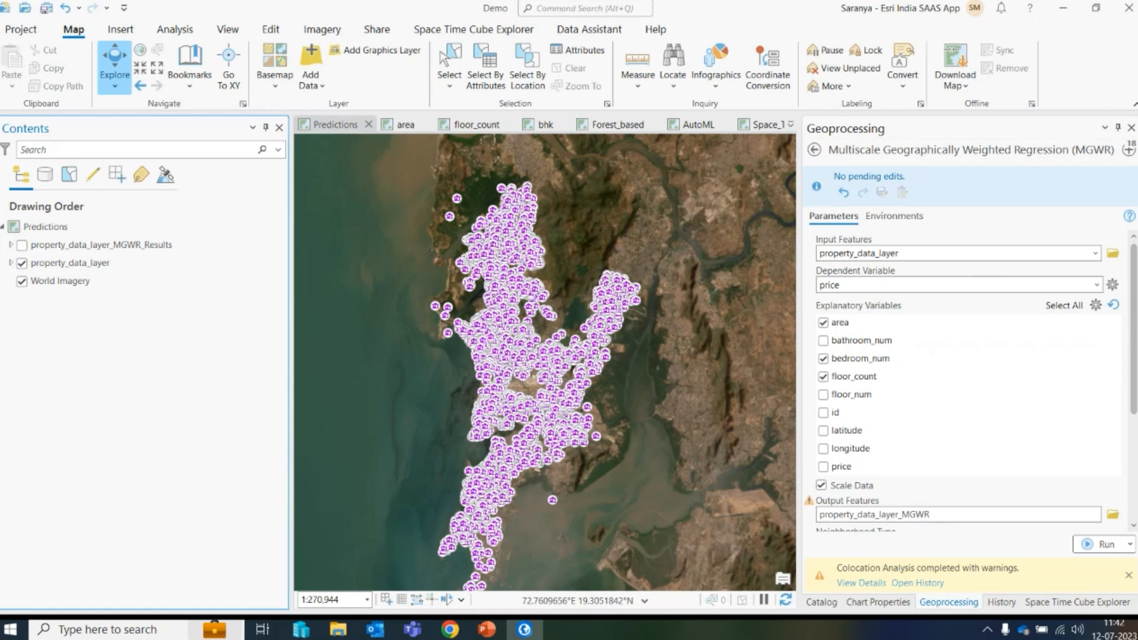
click(1118, 128)
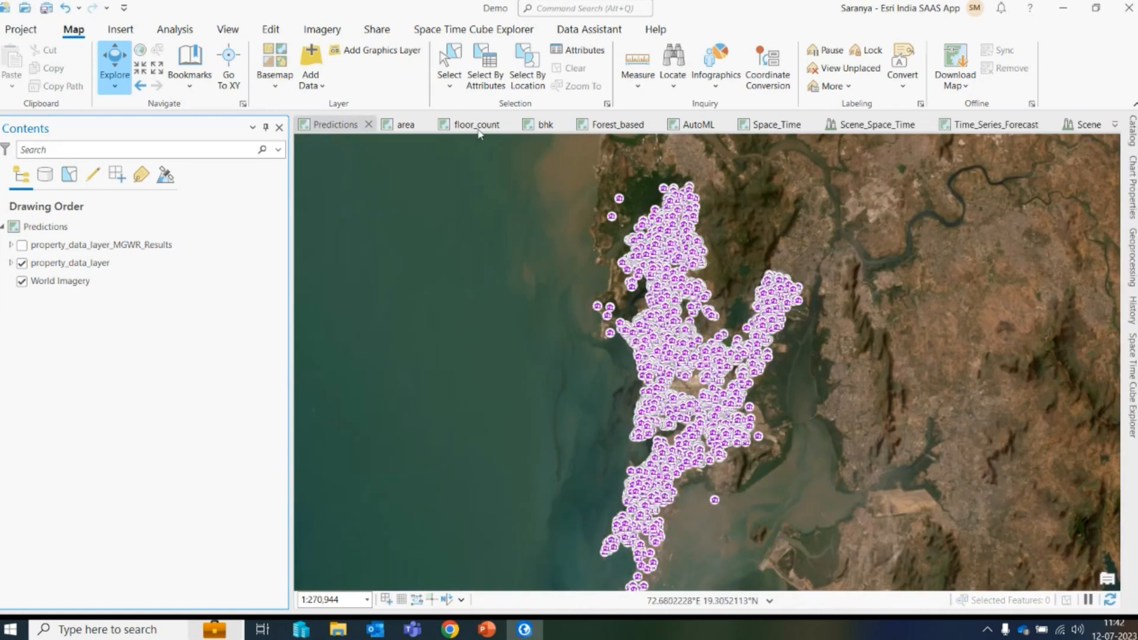
drag(405, 125, 648, 466)
drag(393, 125, 763, 458)
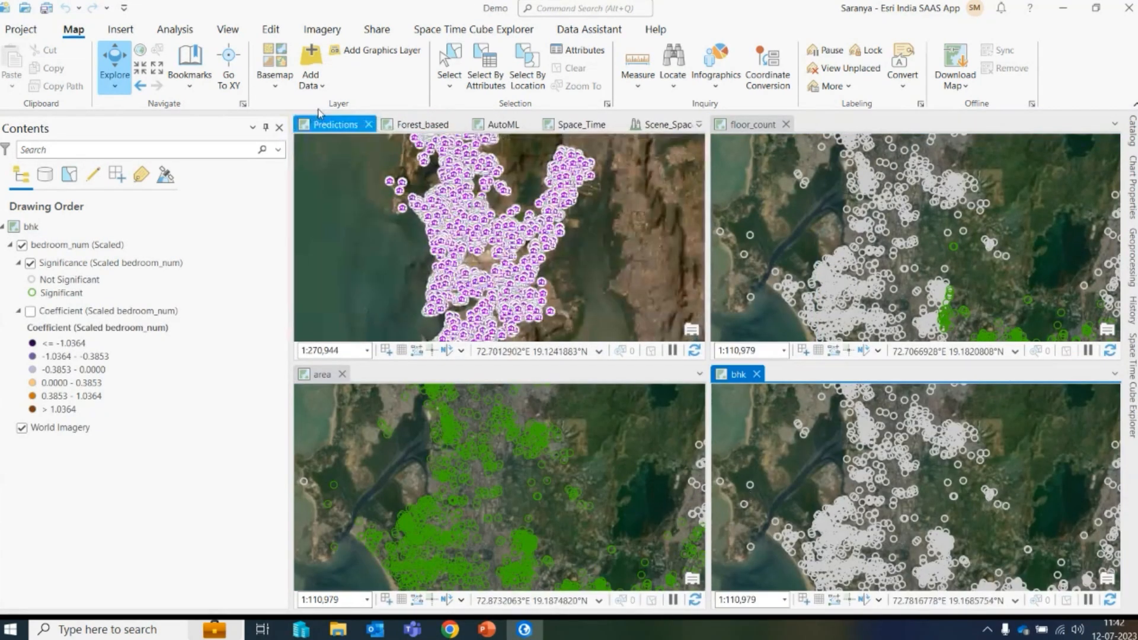
click(333, 124)
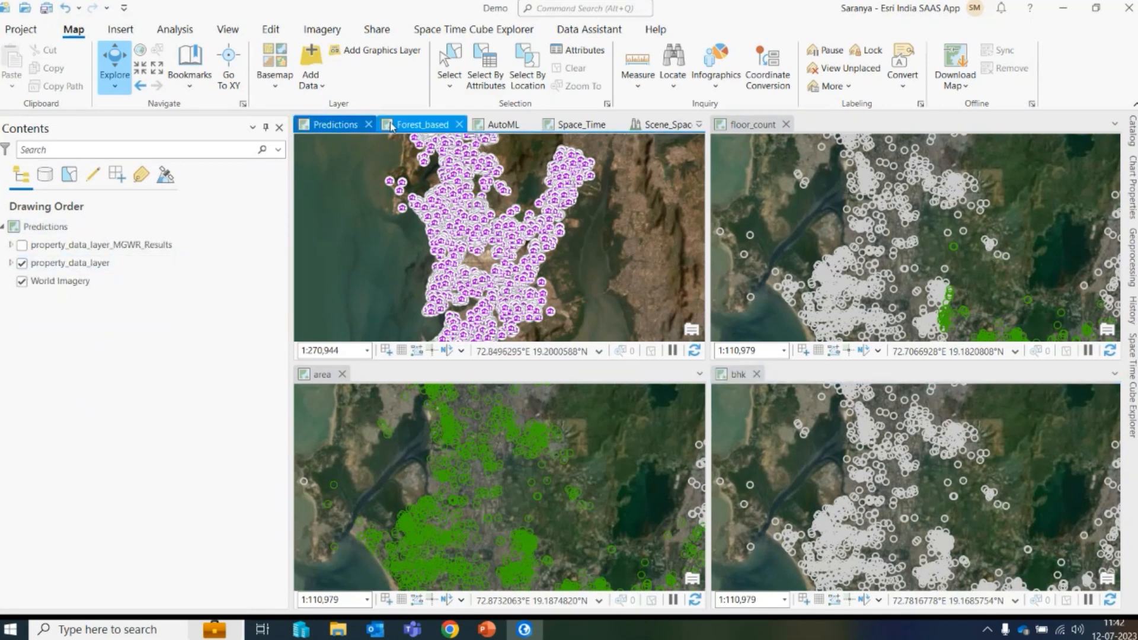
- Expand the area layer's legend and zoom the area view to a saved bookmark
click(323, 375)
click(17, 247)
click(11, 245)
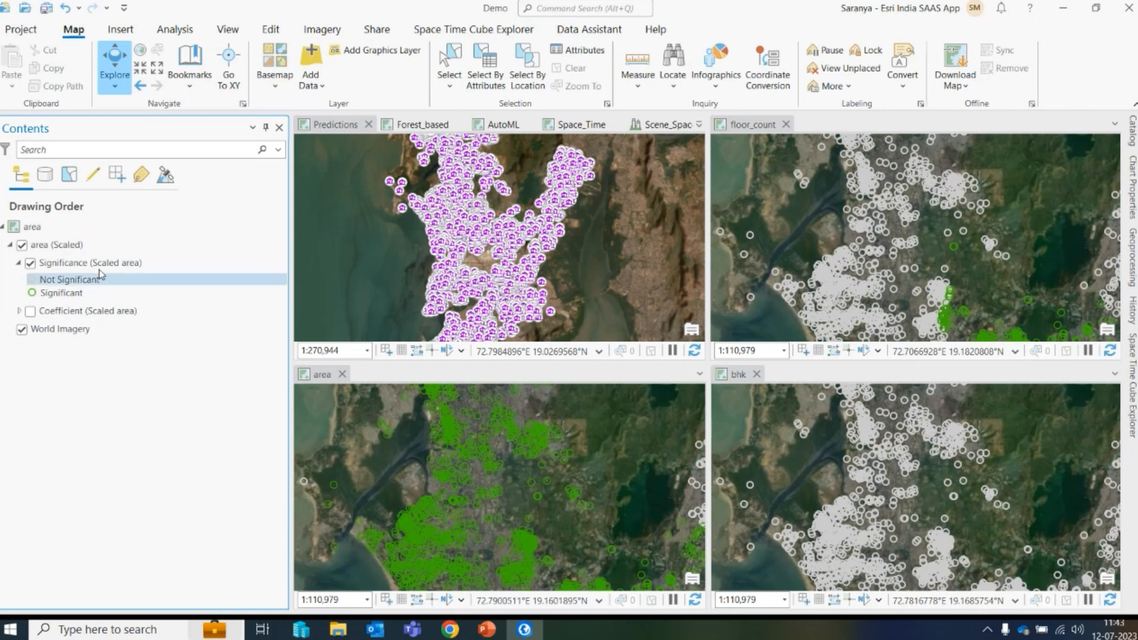
click(195, 93)
click(223, 176)
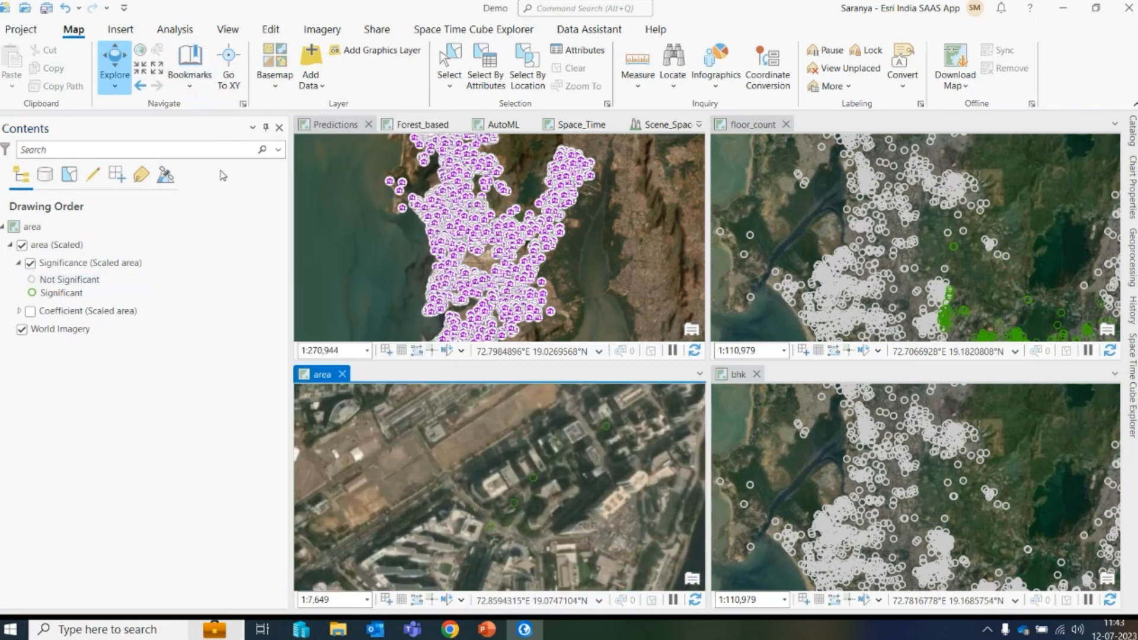
- Link all map views by center and scale
click(231, 33)
click(74, 83)
click(119, 143)
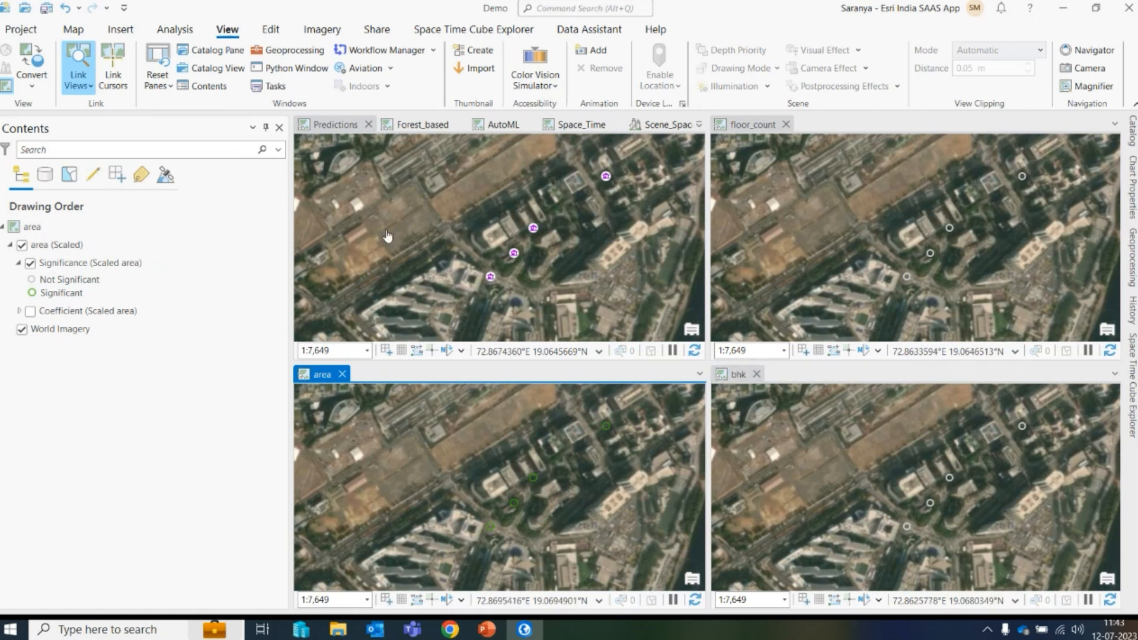
- Zoom the linked views to another bookmark around the airport
click(75, 31)
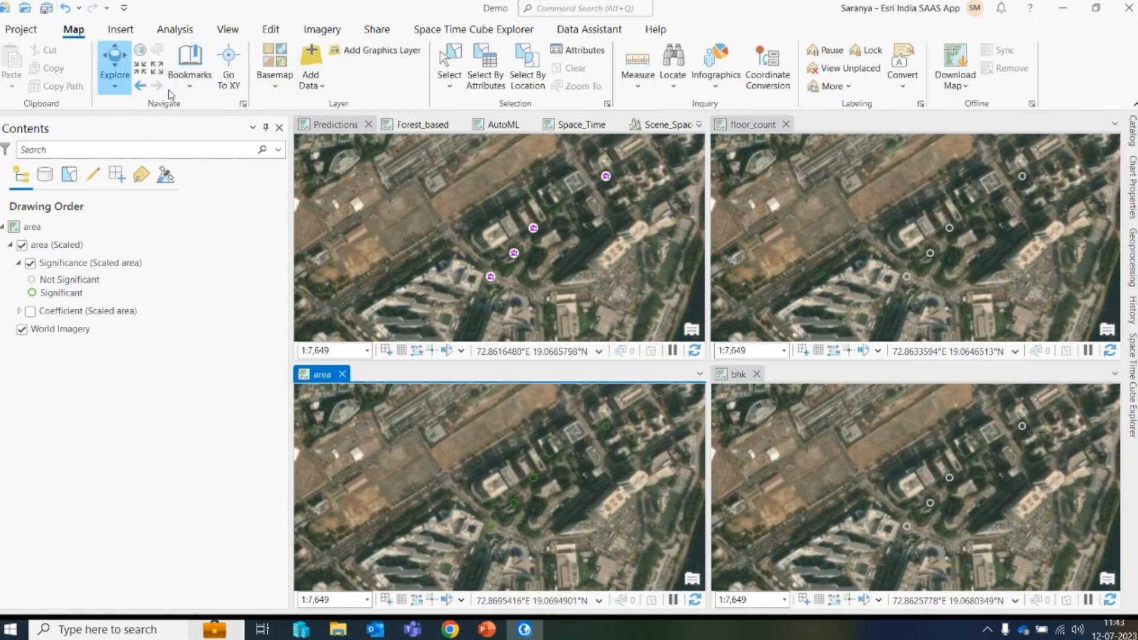
click(190, 81)
click(291, 163)
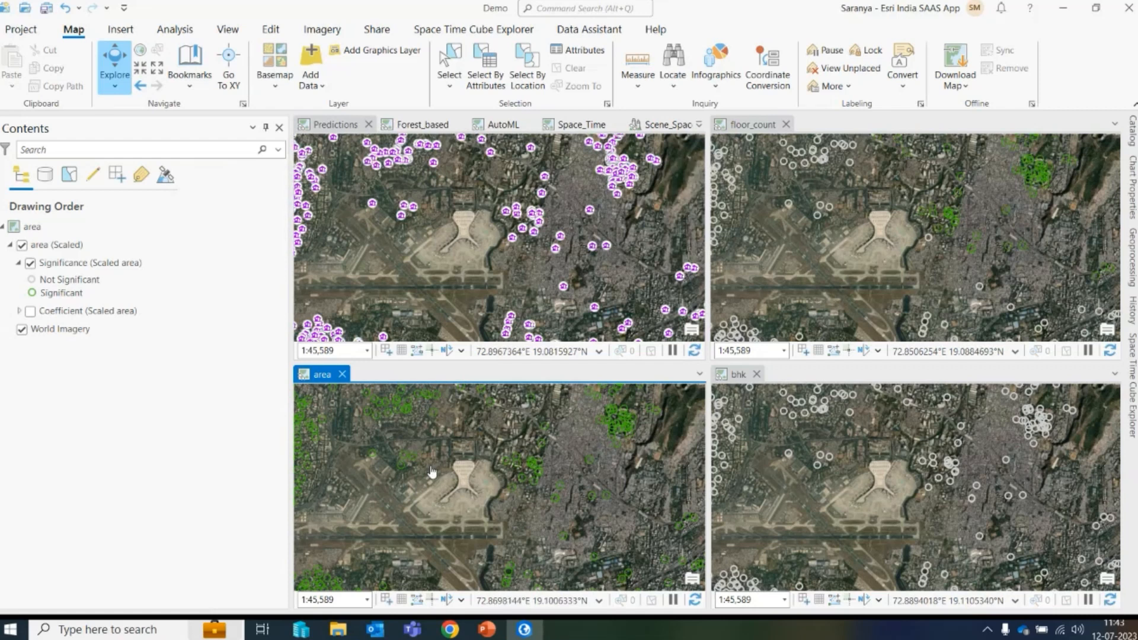
- Close the area, bhk and floor_count map views
click(736, 122)
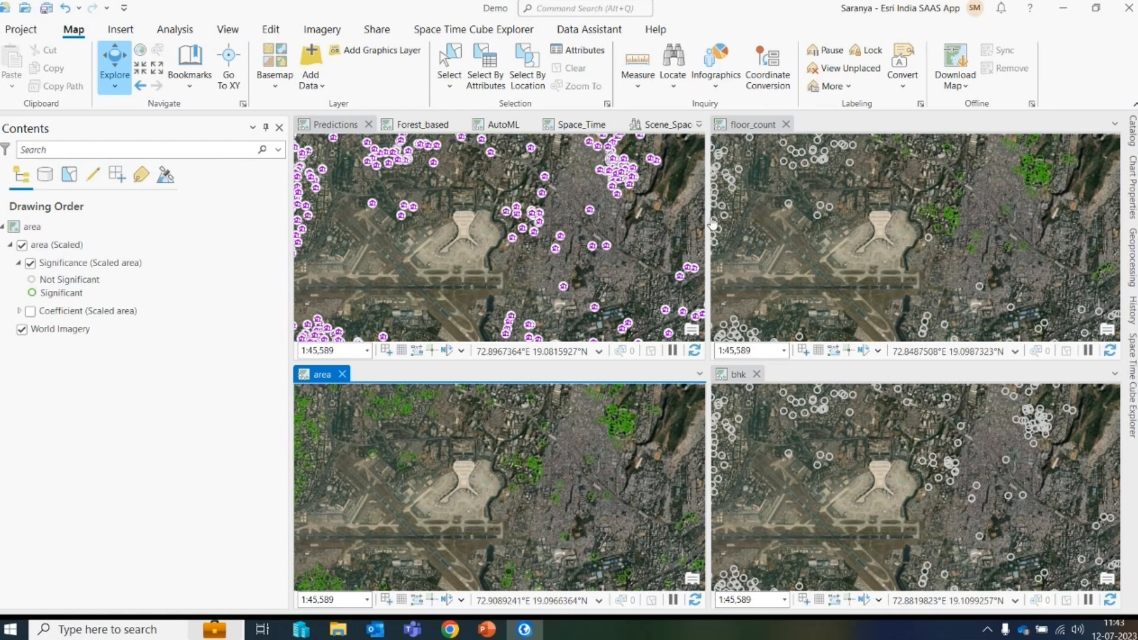
click(342, 374)
click(339, 374)
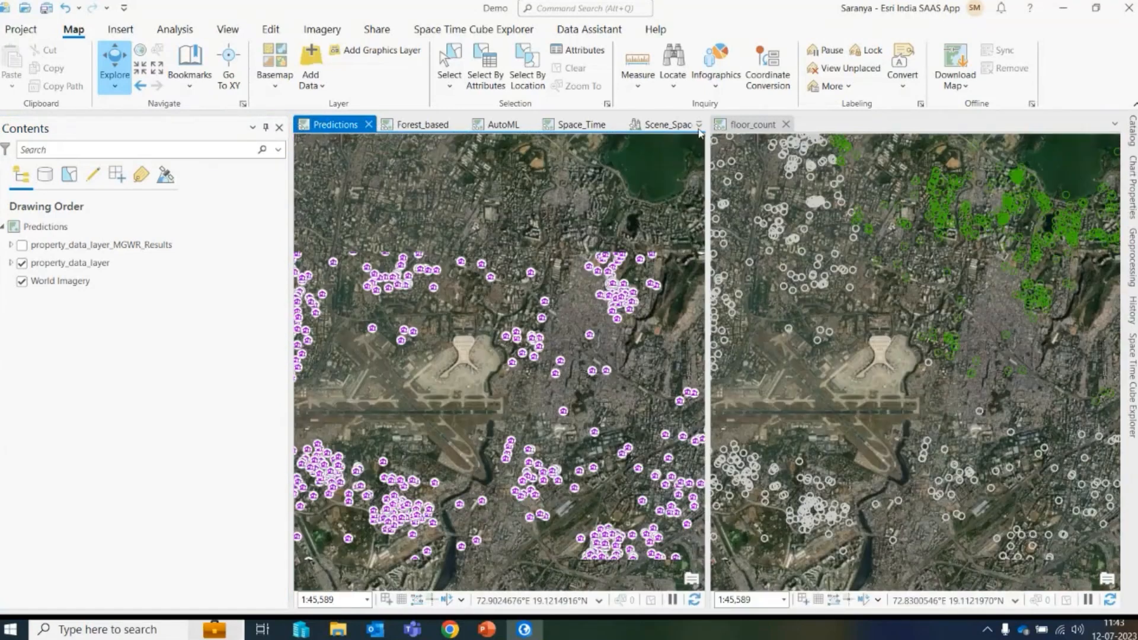
click(785, 125)
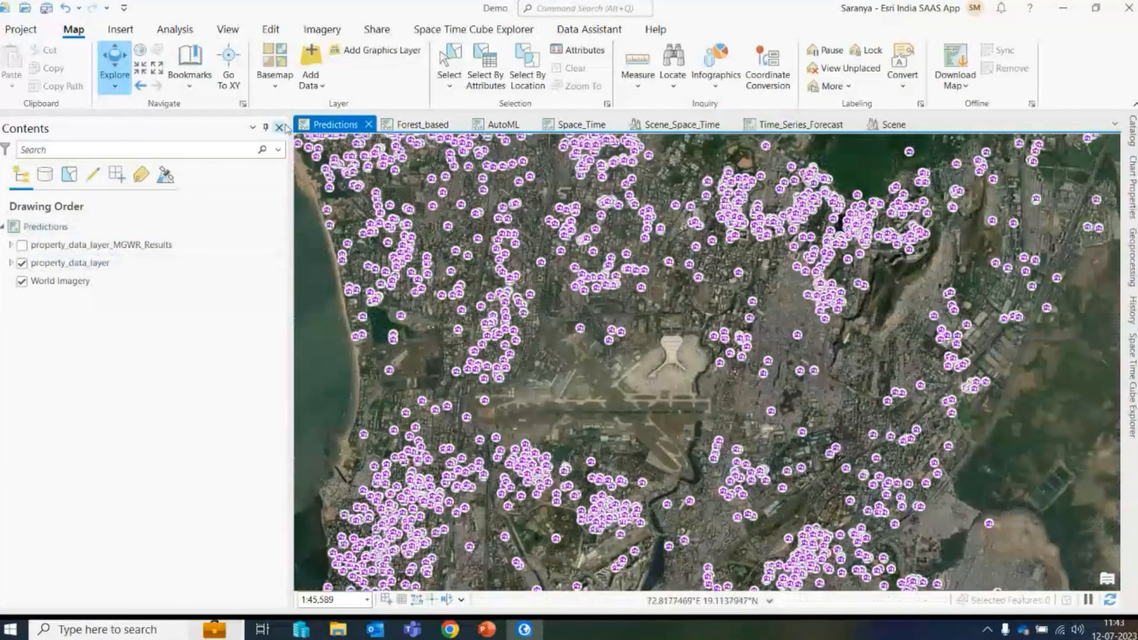
- Expand the MGWR results layer and open, then close, the Relationships between Variables chart
click(12, 246)
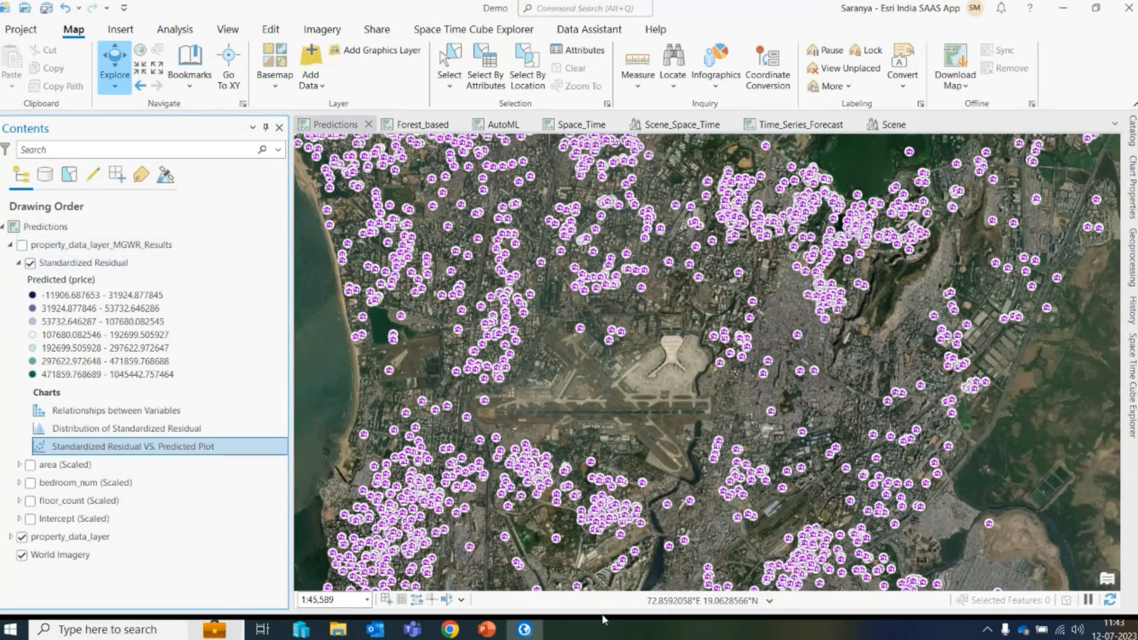
right_click(148, 413)
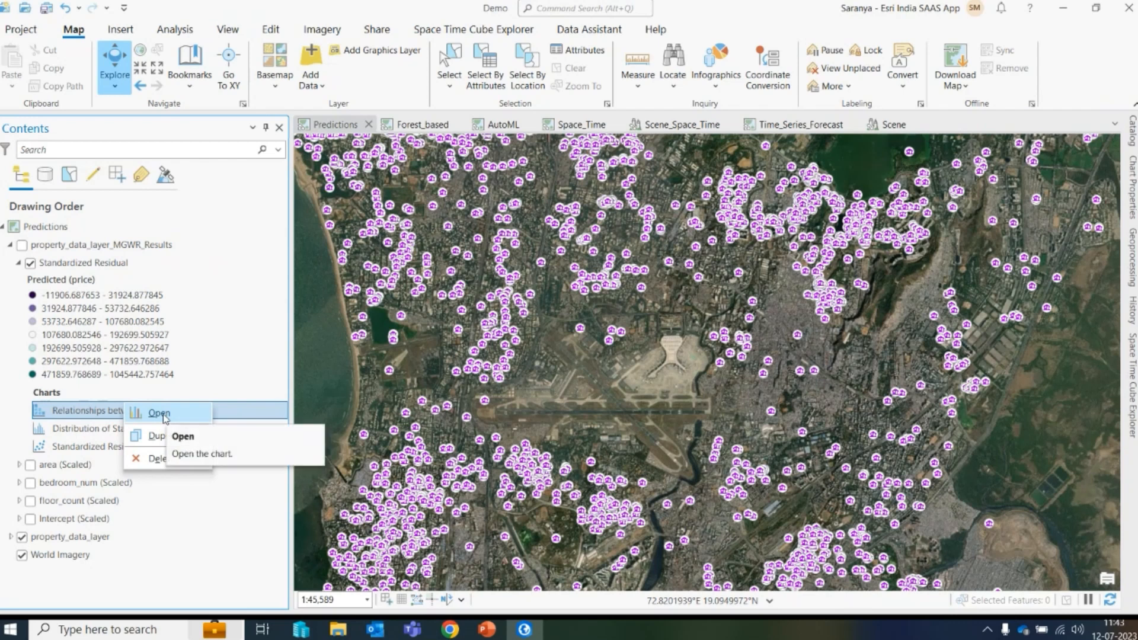
click(164, 413)
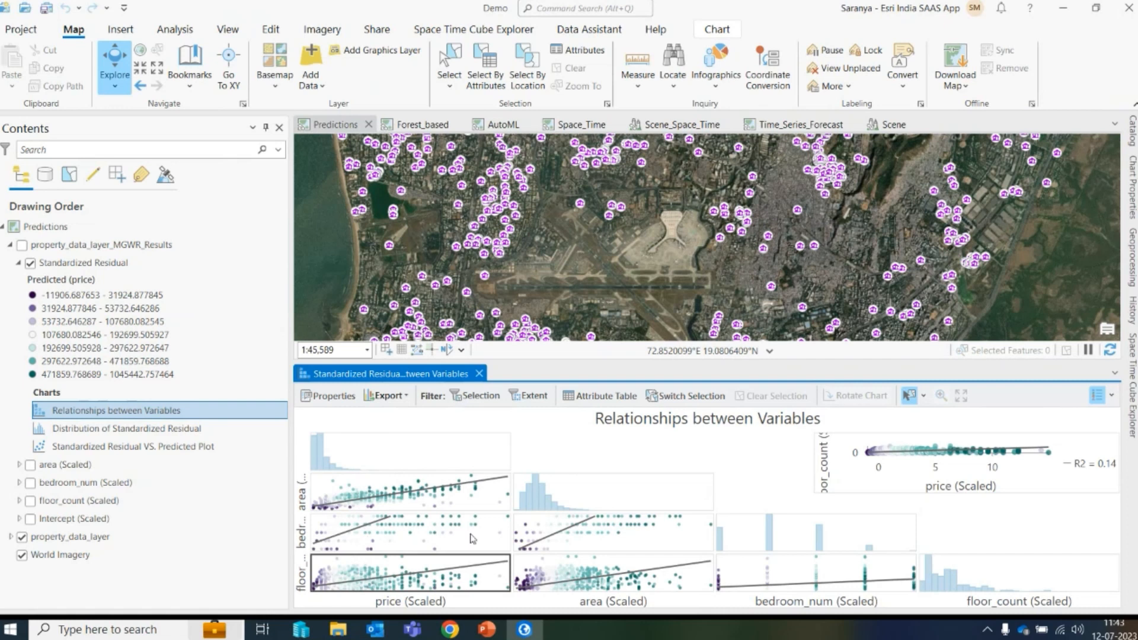
click(478, 374)
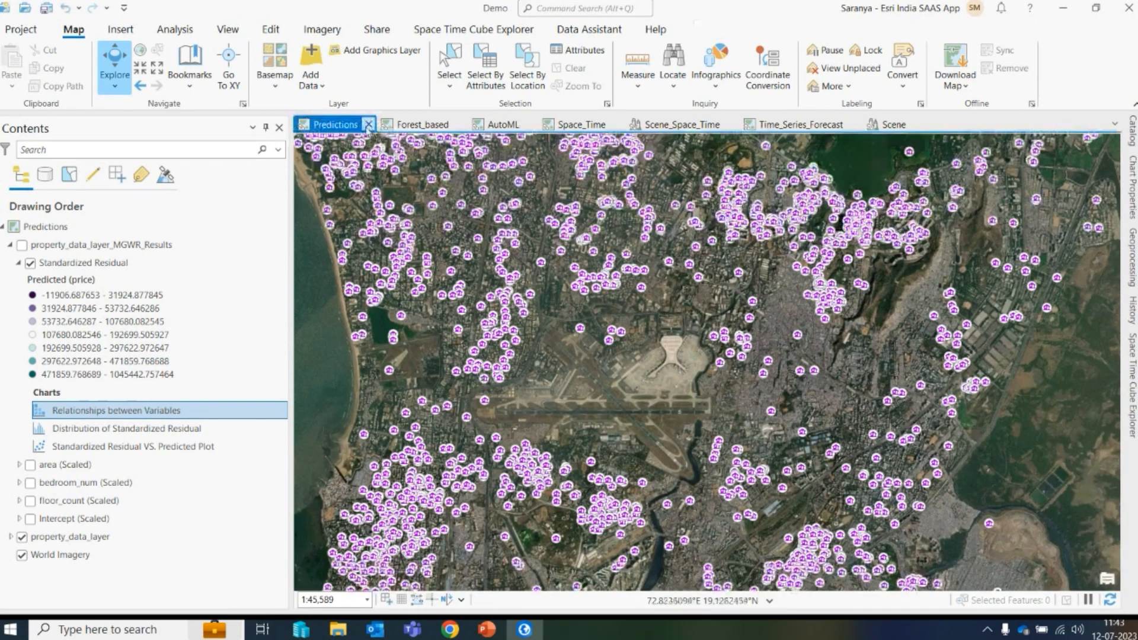
- Close the Predictions map view and open the Catalog pane beside the Forest_based map
click(369, 125)
click(332, 124)
click(1132, 131)
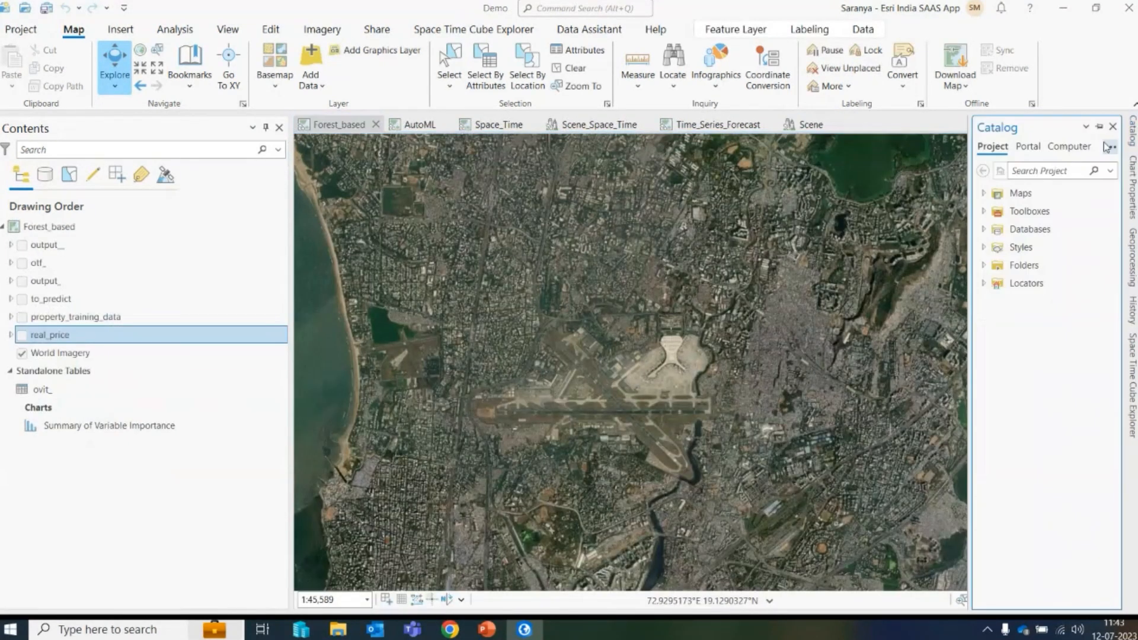
click(1106, 128)
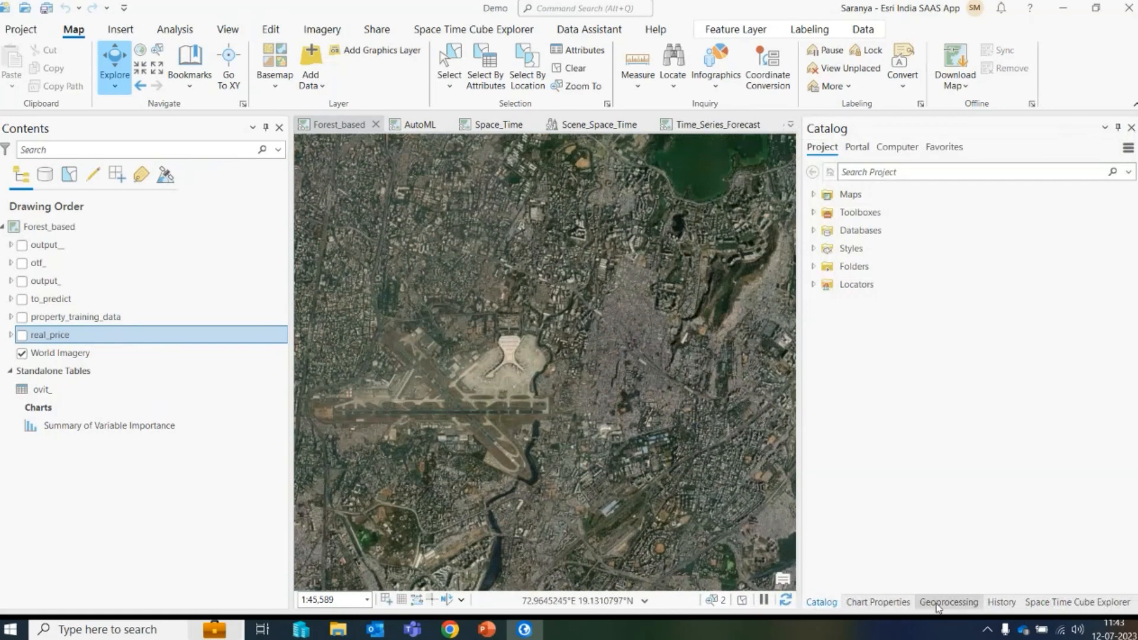
- Reopen the Forest-based Classification and Regression tool from the Geoprocessing tool history
click(947, 602)
click(1129, 149)
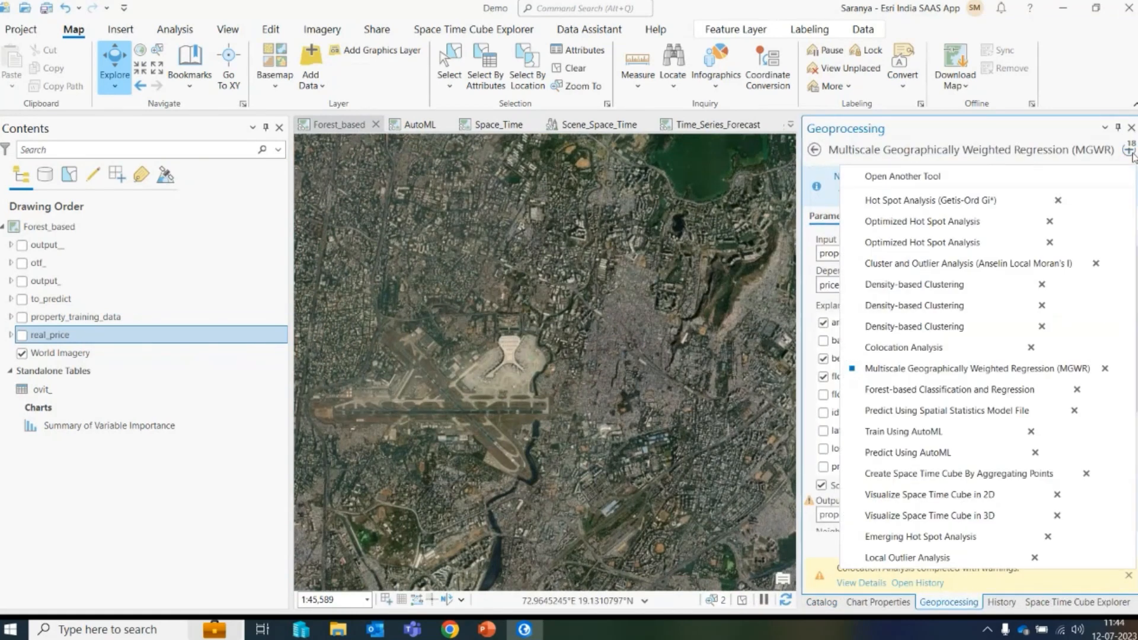
click(933, 391)
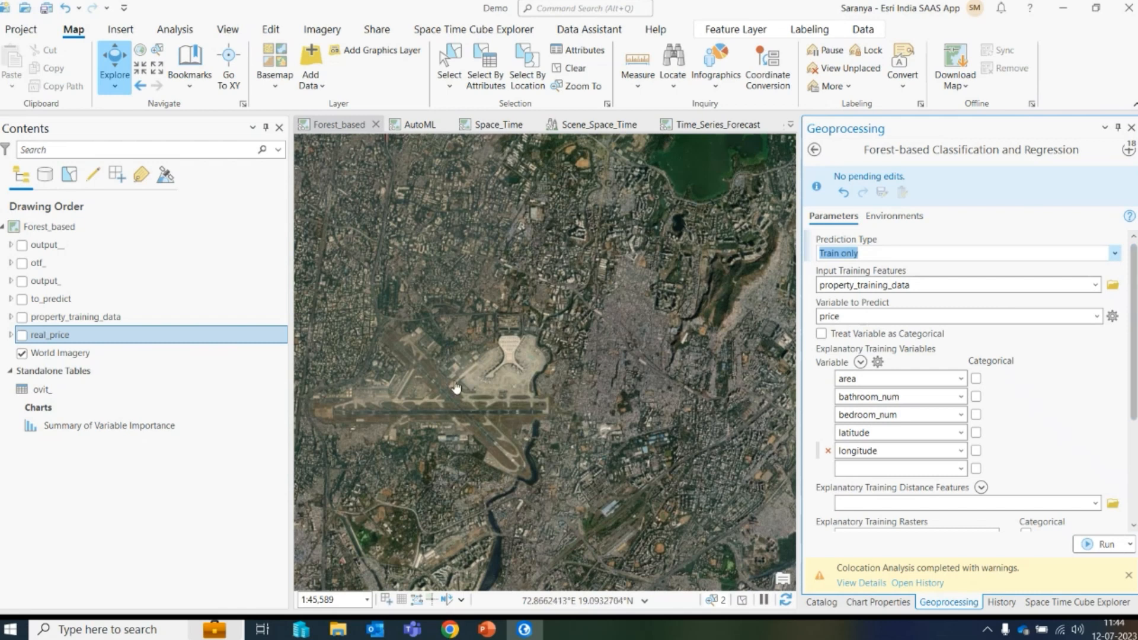
- Zoom out, turn on property_training_data, and open then close its attribute table
scroll(513, 374, down, 4)
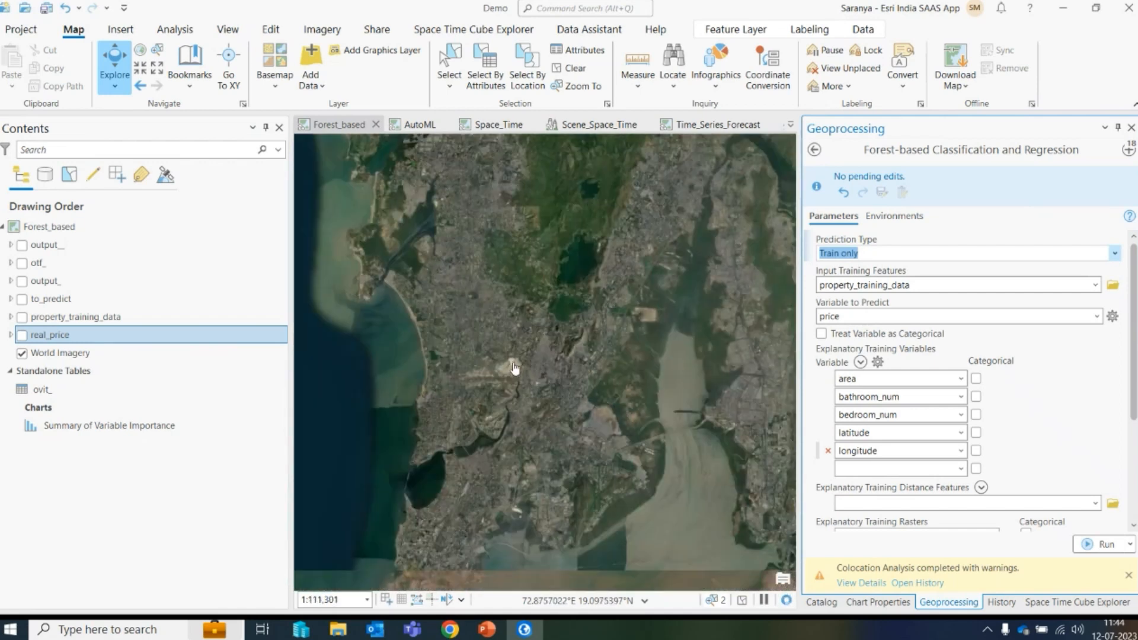
click(22, 317)
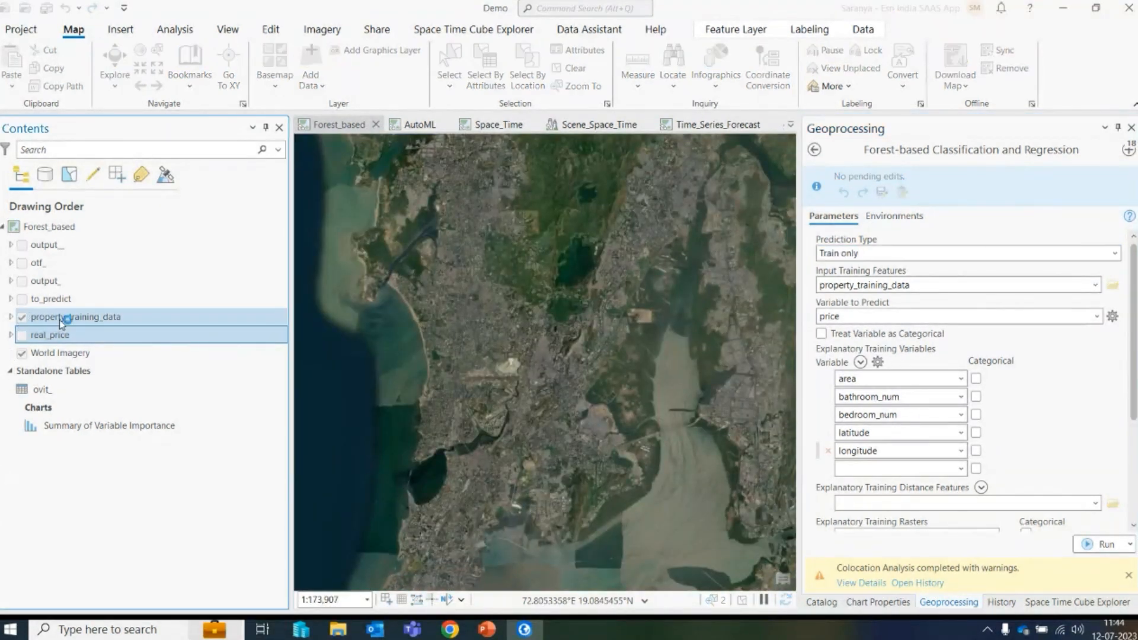
click(102, 318)
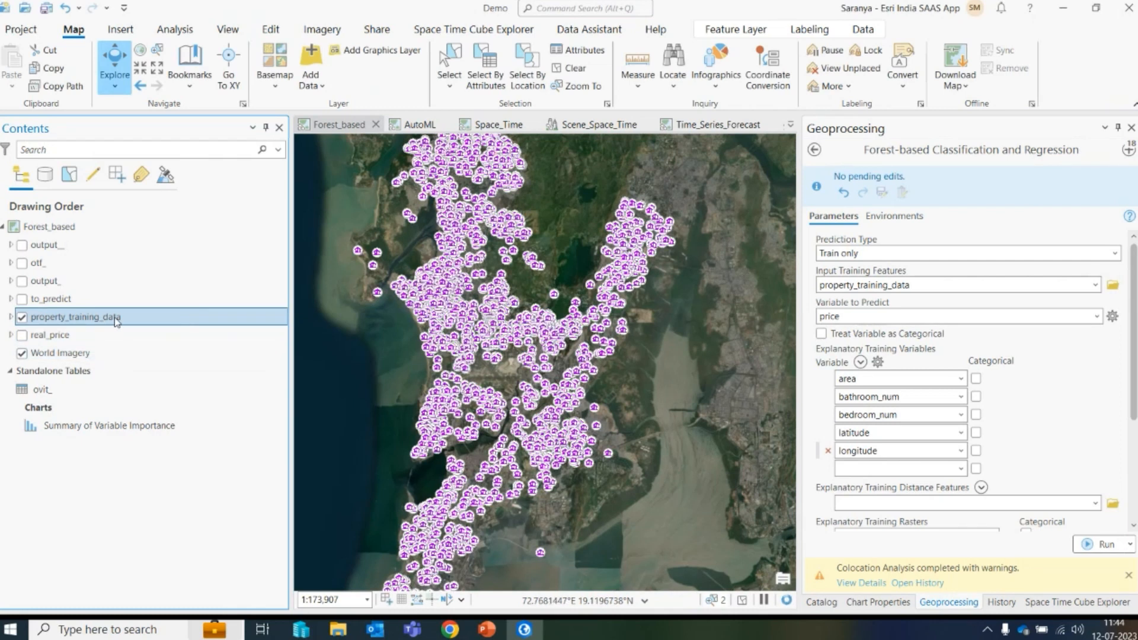
right_click(116, 321)
click(178, 69)
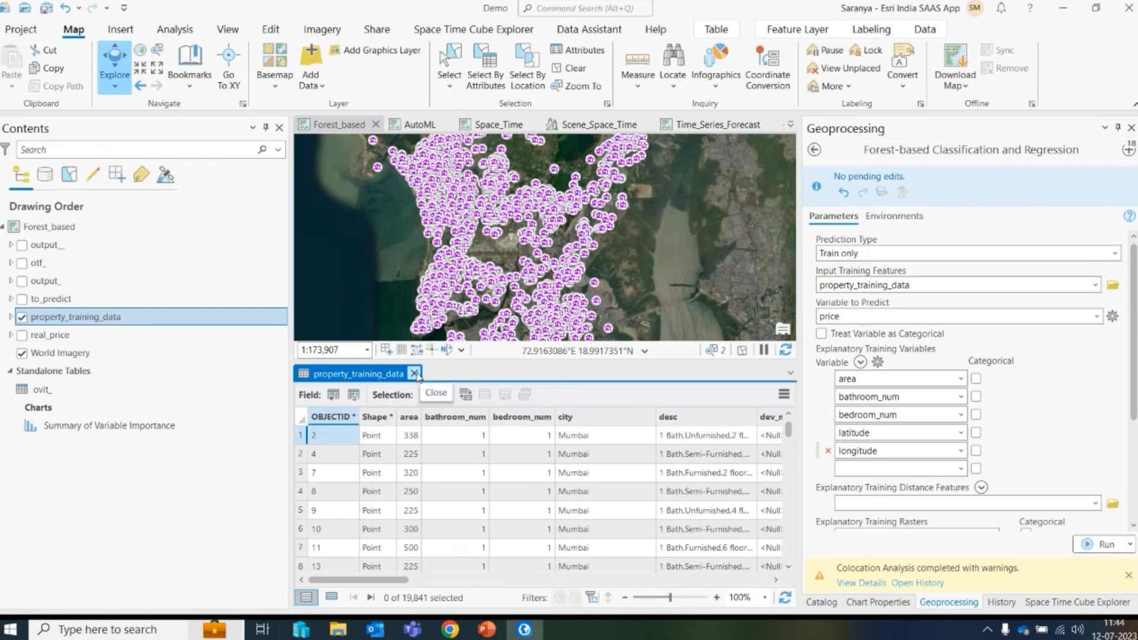
click(415, 372)
- Toggle the to_predict and property_training_data layers on and off to compare their points
click(22, 299)
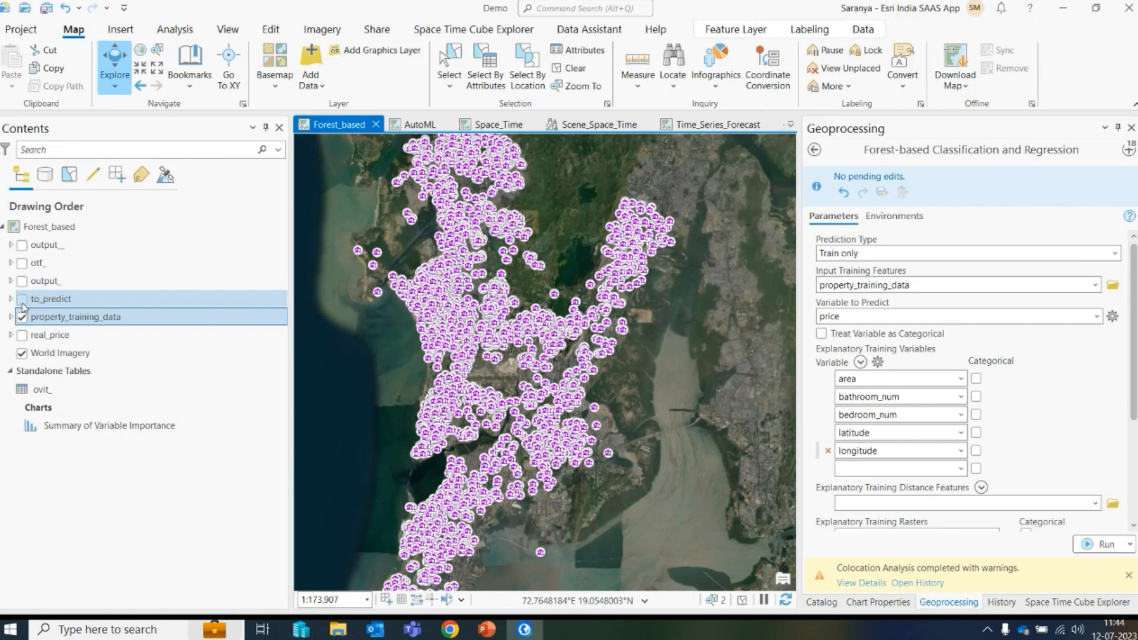
click(23, 318)
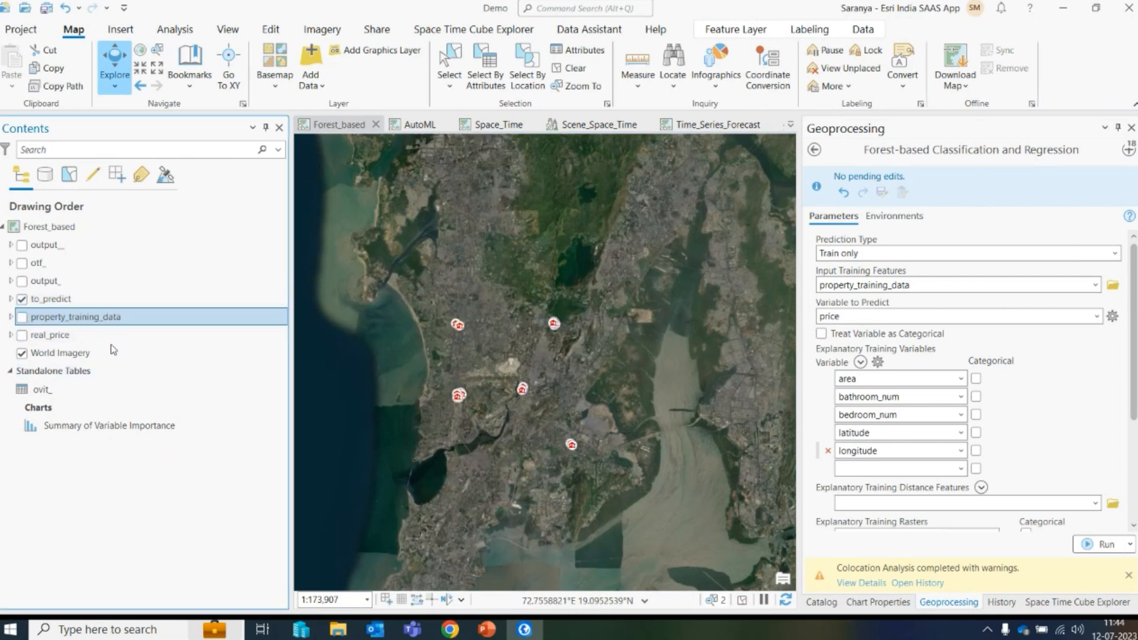
click(22, 299)
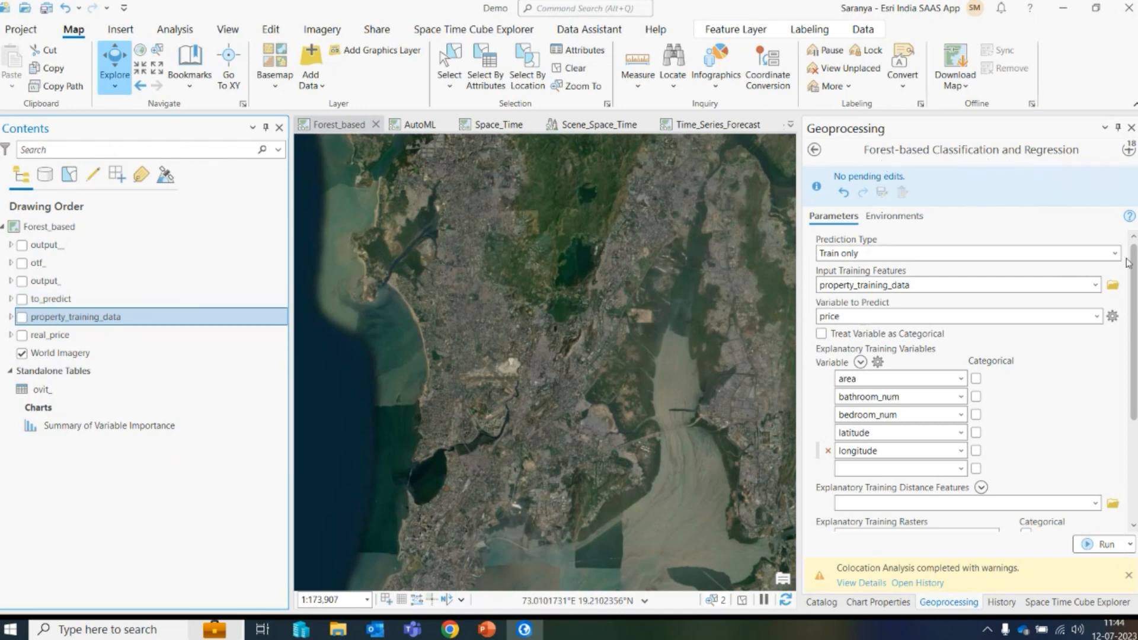
- Review the Prediction Type options while keeping Train only
click(857, 253)
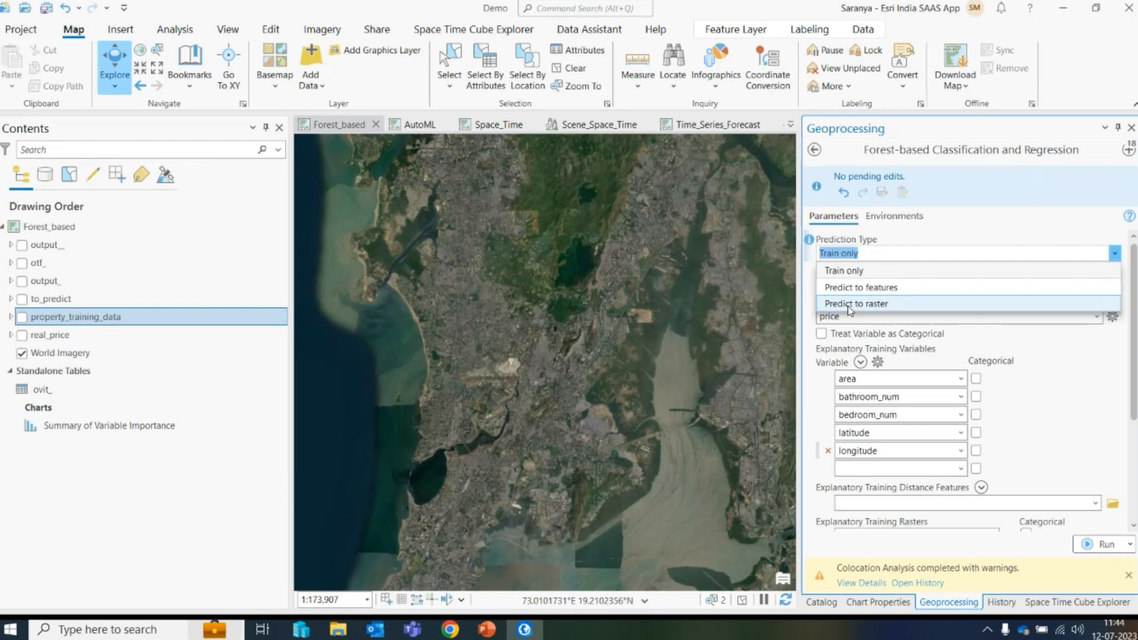
click(1027, 223)
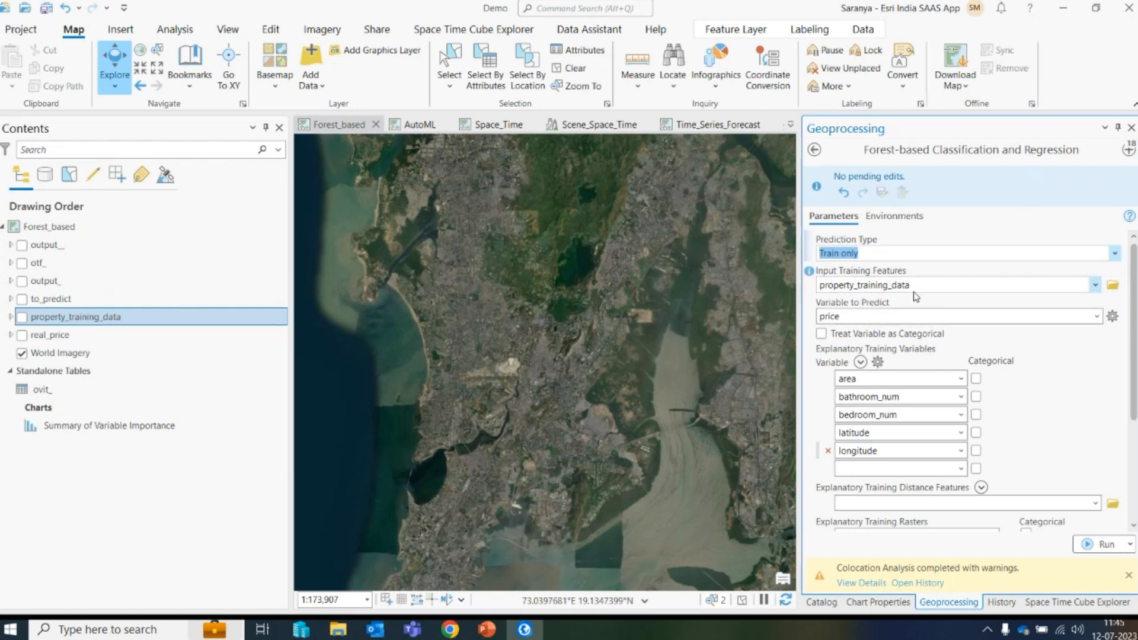
scroll(1134, 304, down, 3)
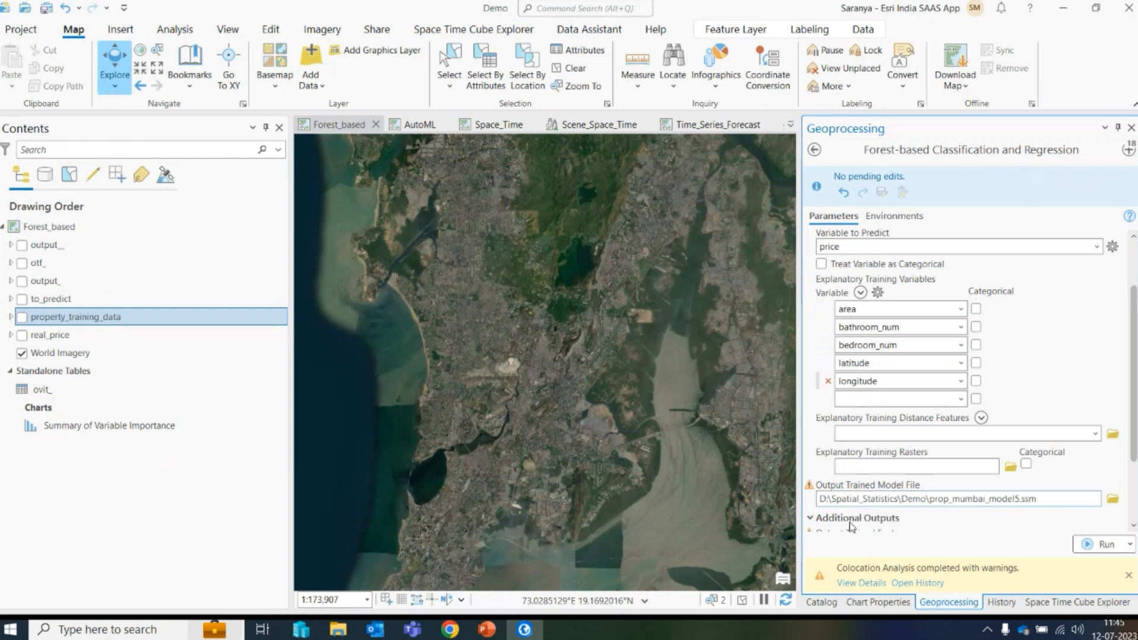
- Add furnishing as an explanatory training variable and remove it again
click(961, 400)
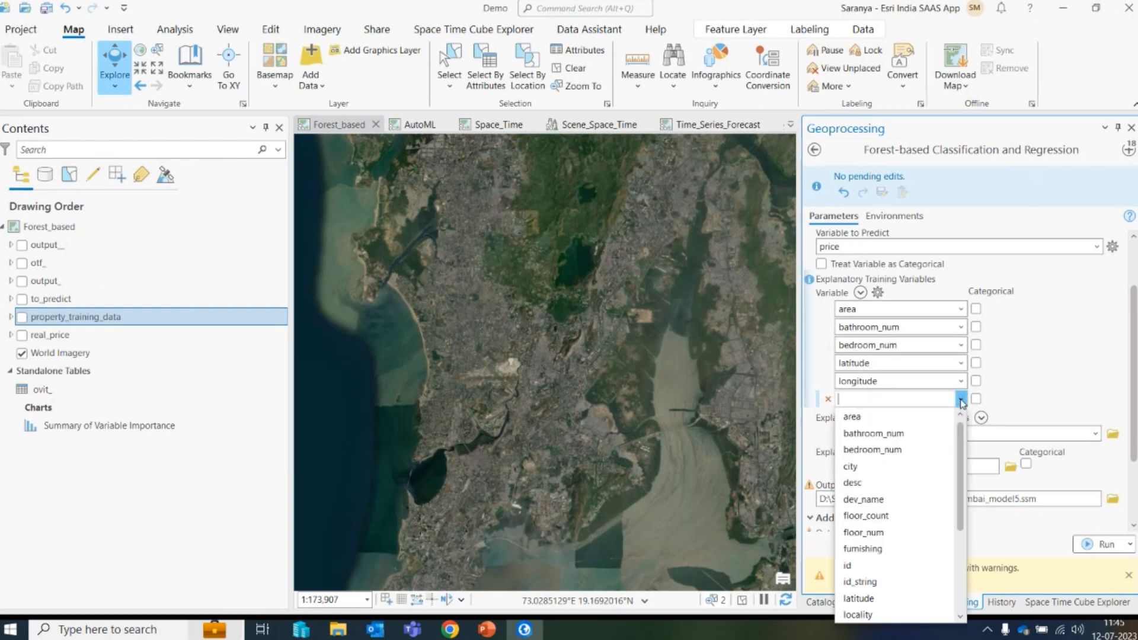
click(871, 551)
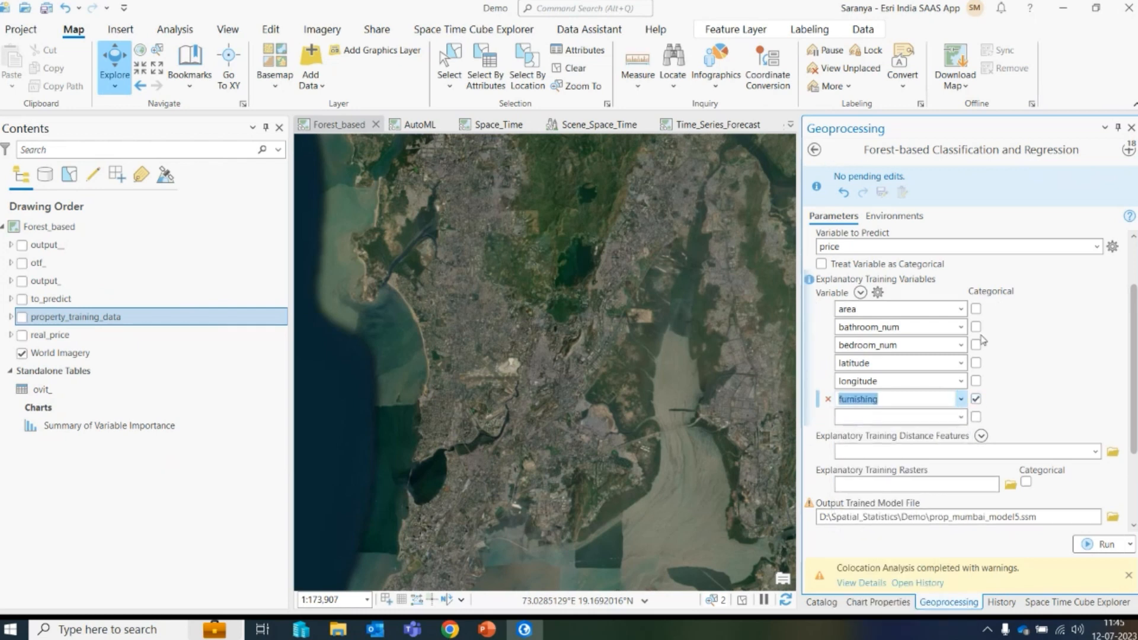
click(828, 399)
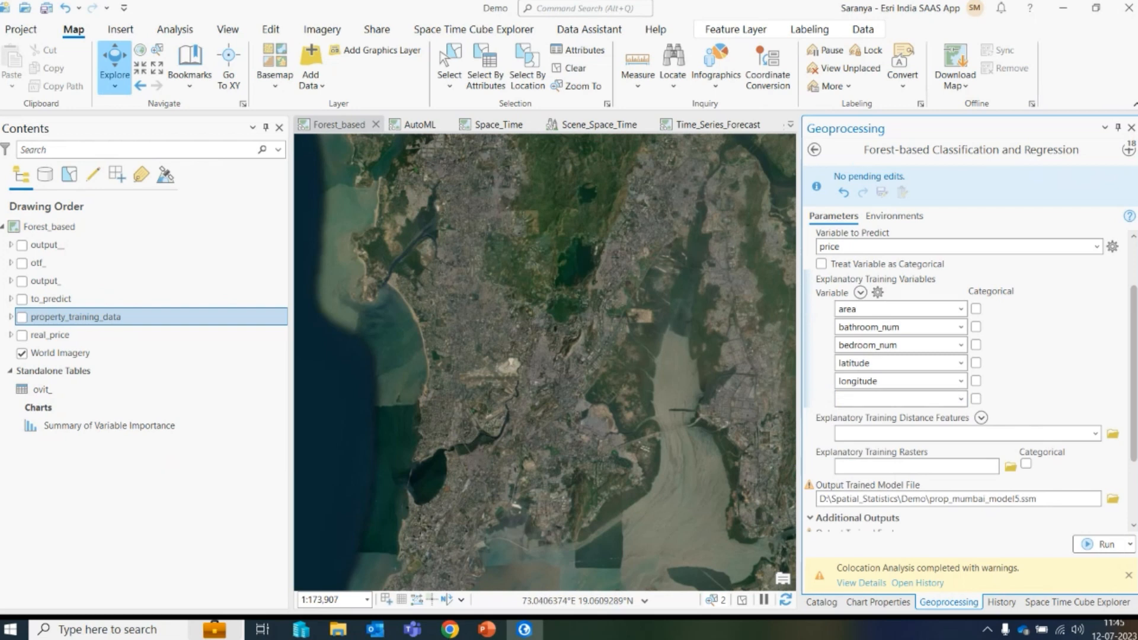
- Select the Output Trained Model File path in the tool's parameters
scroll(1134, 343, down, 3)
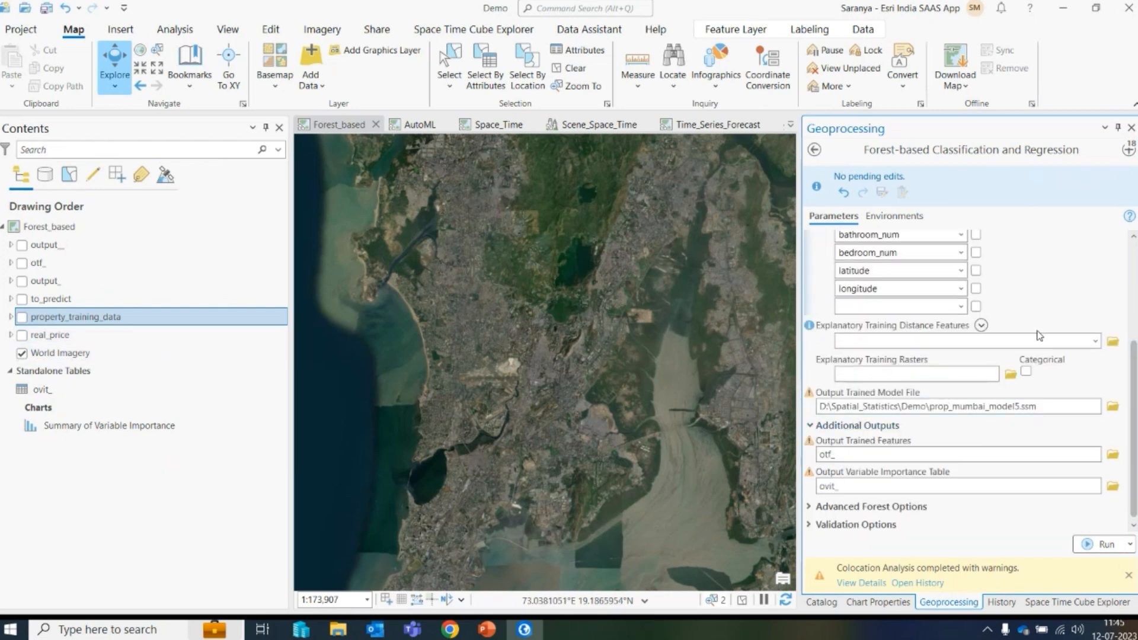
drag(823, 408, 1044, 421)
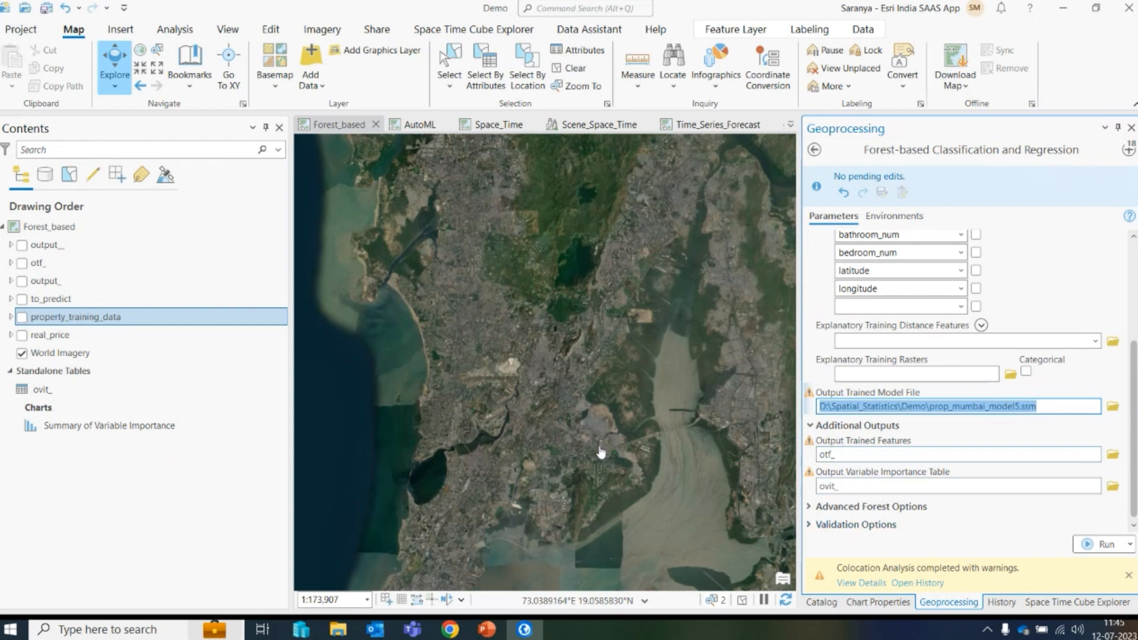
- Open the Summary of Variable Importance chart, examine the variable bars, and close the chart view
right_click(73, 421)
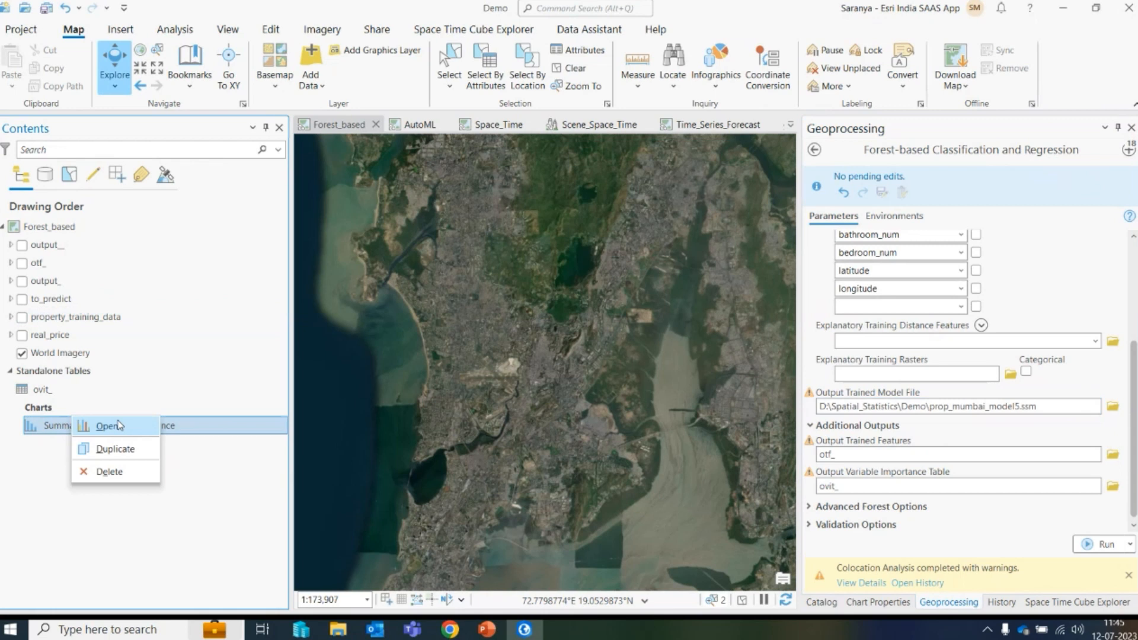
click(119, 425)
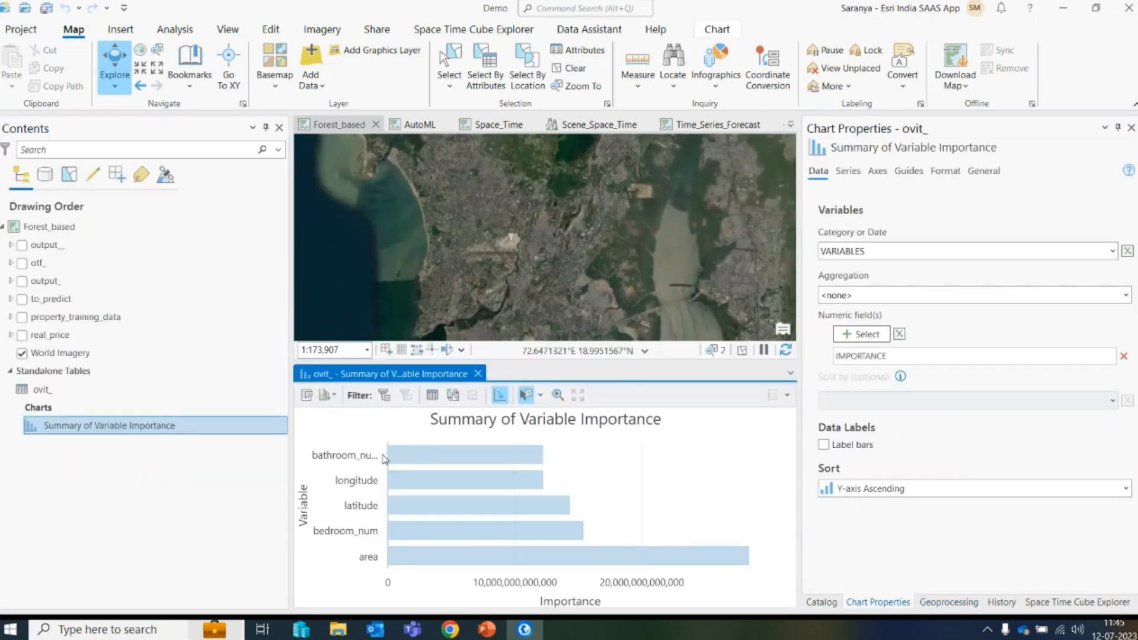
mouse_move(432, 458)
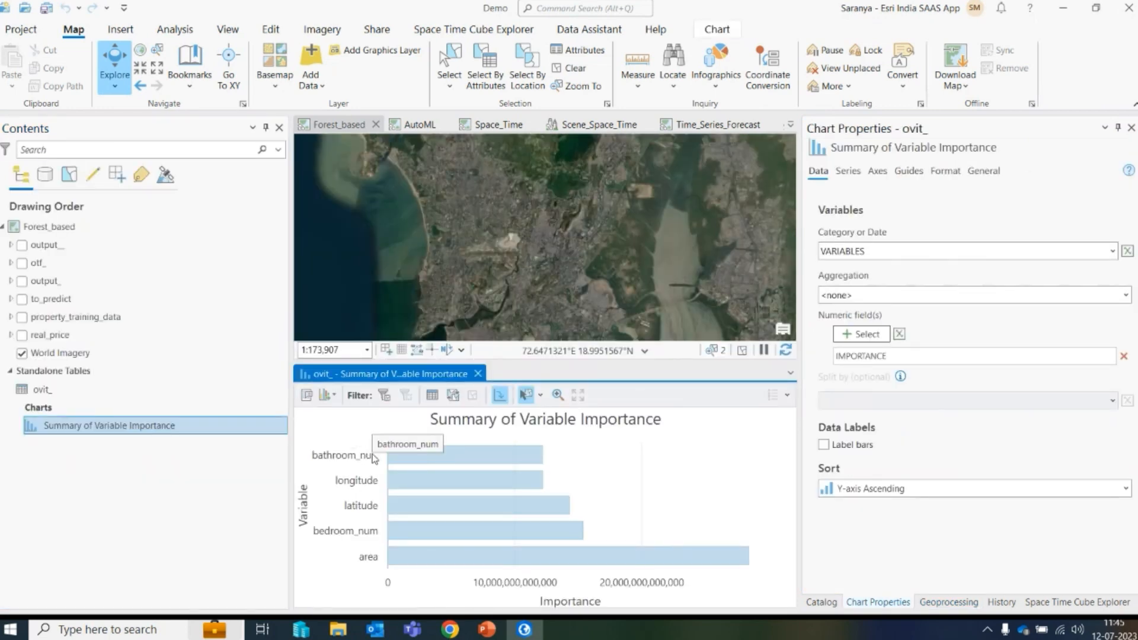
mouse_move(455, 564)
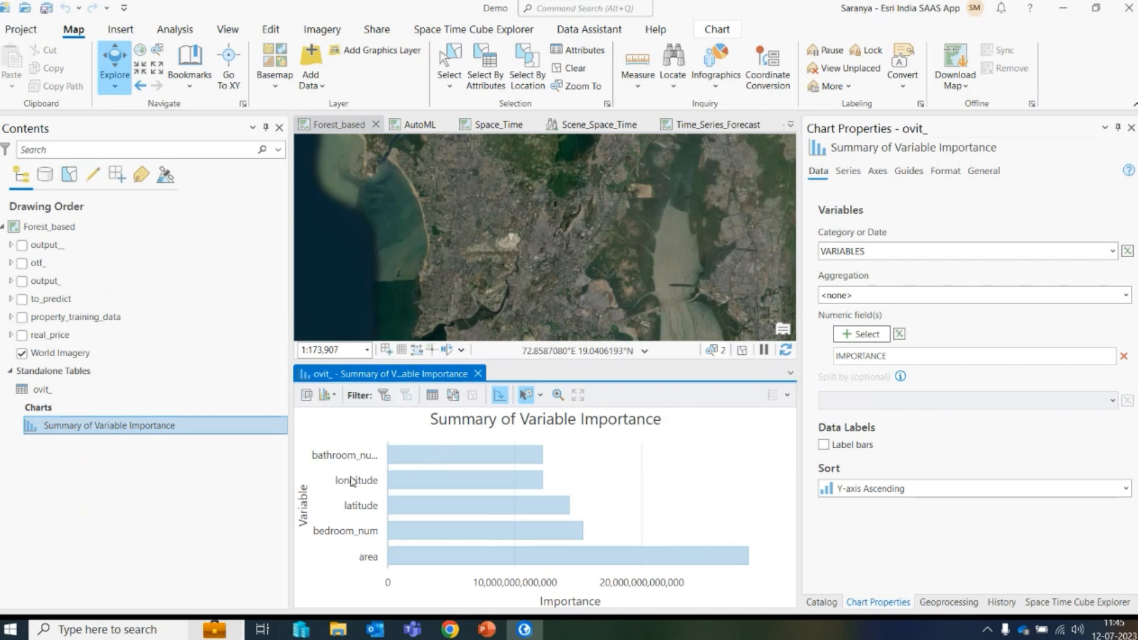
click(478, 373)
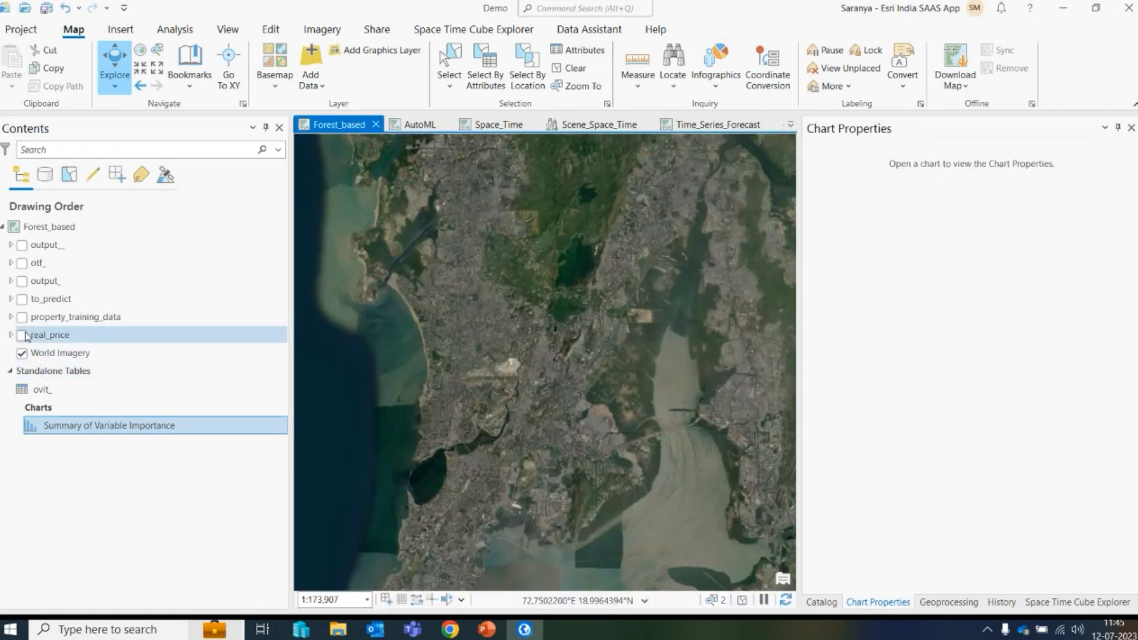
- Open the Predict Using Spatial Statistics Model File tool and set its input model file to prop_mumbai_model4.ssm
click(1131, 128)
click(1128, 150)
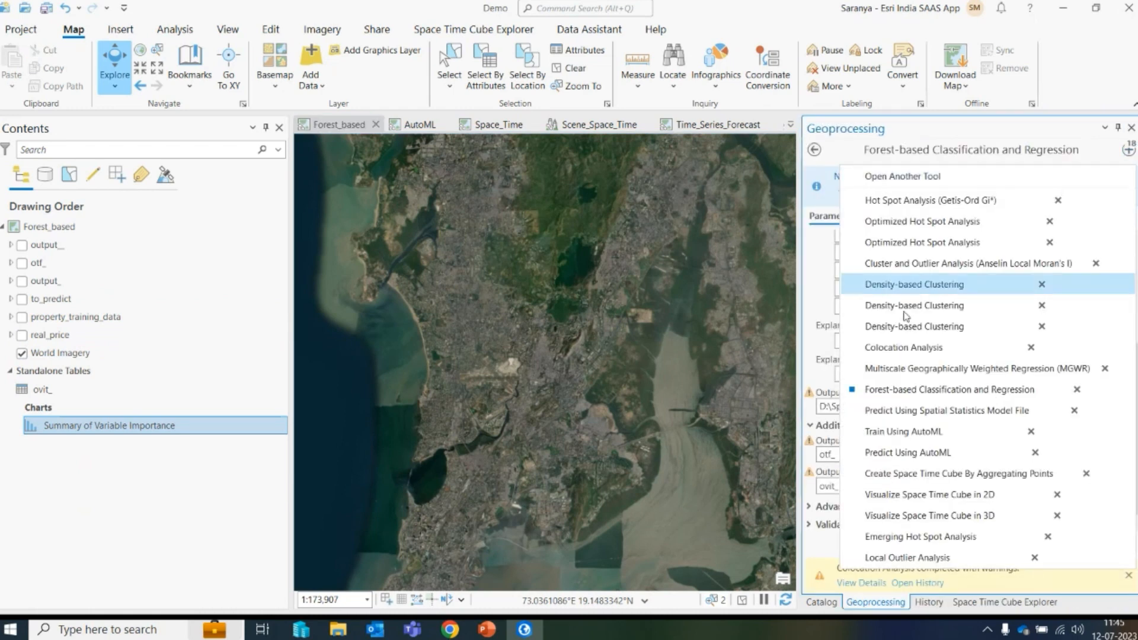
click(904, 412)
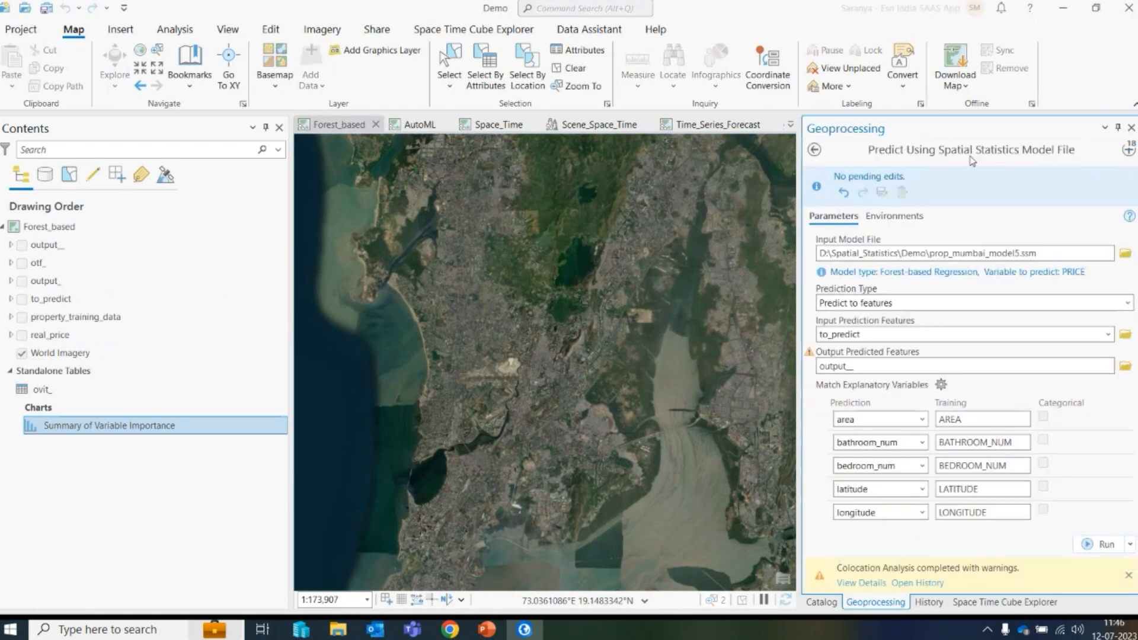
click(1125, 253)
scroll(584, 397, down, 1)
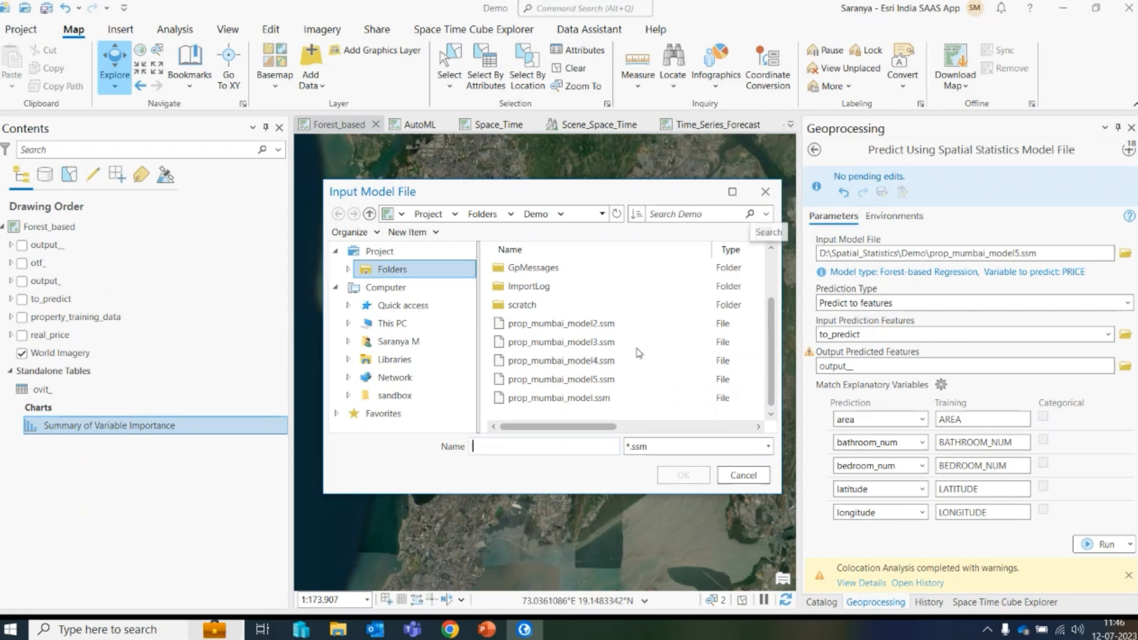
click(560, 360)
click(684, 475)
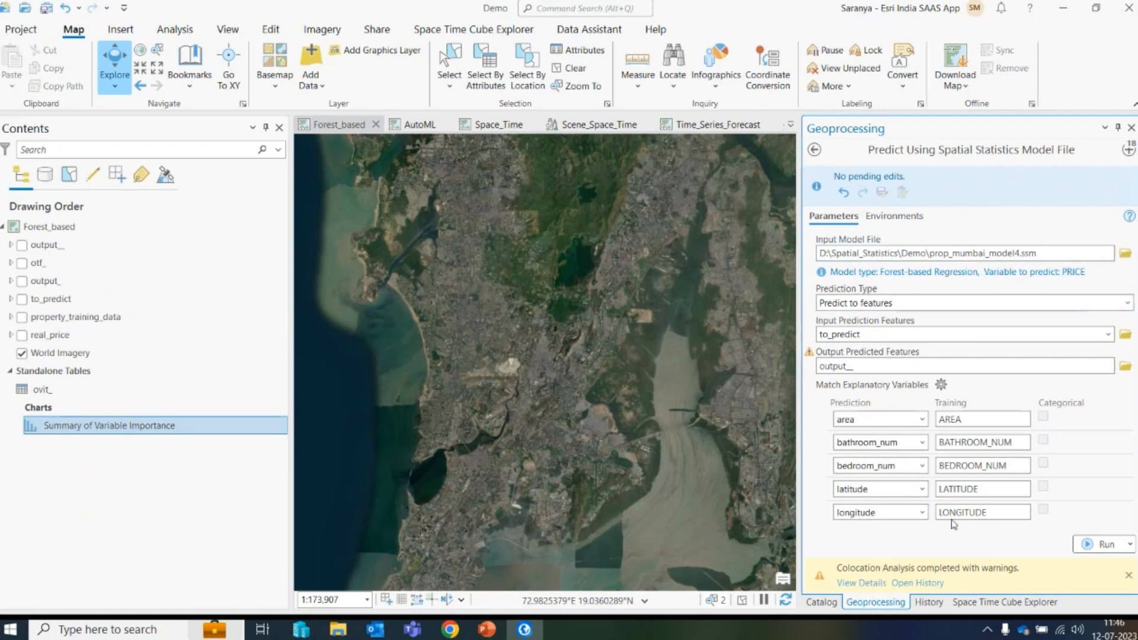
- Reselect longitude as the prediction field matched to LONGITUDE and dismiss the Colocation Analysis notification
click(922, 512)
click(905, 508)
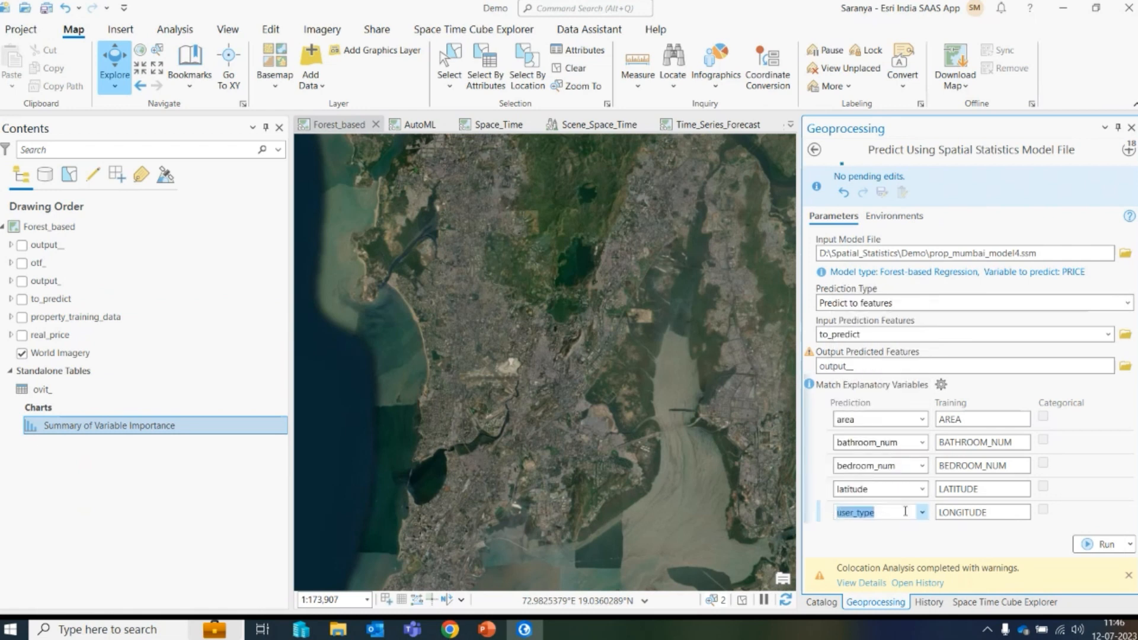
click(923, 513)
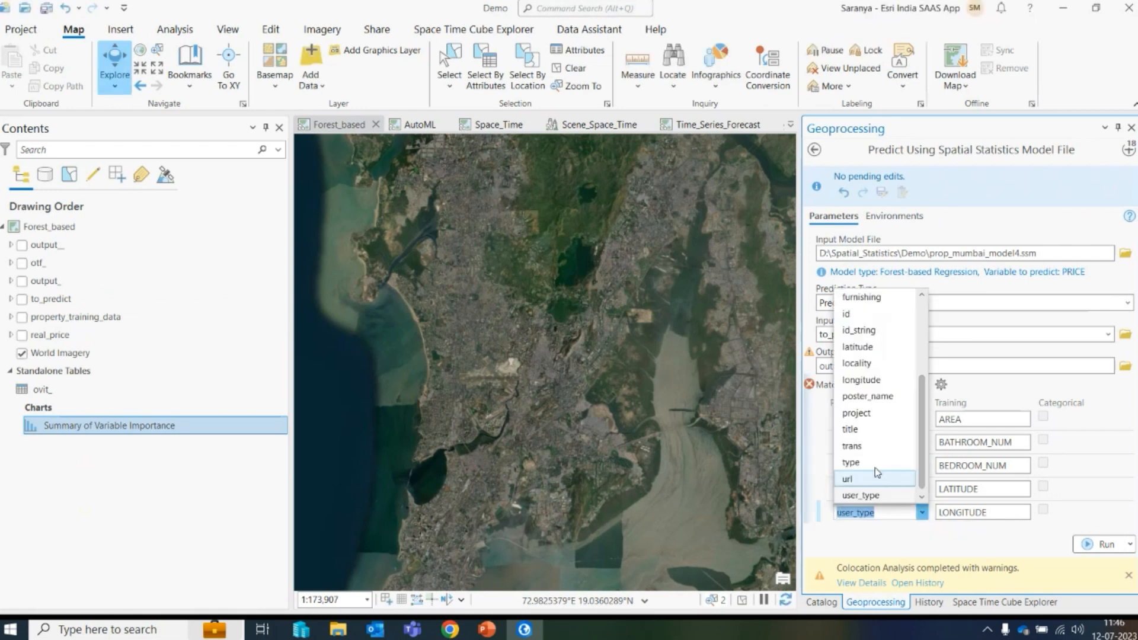
click(868, 380)
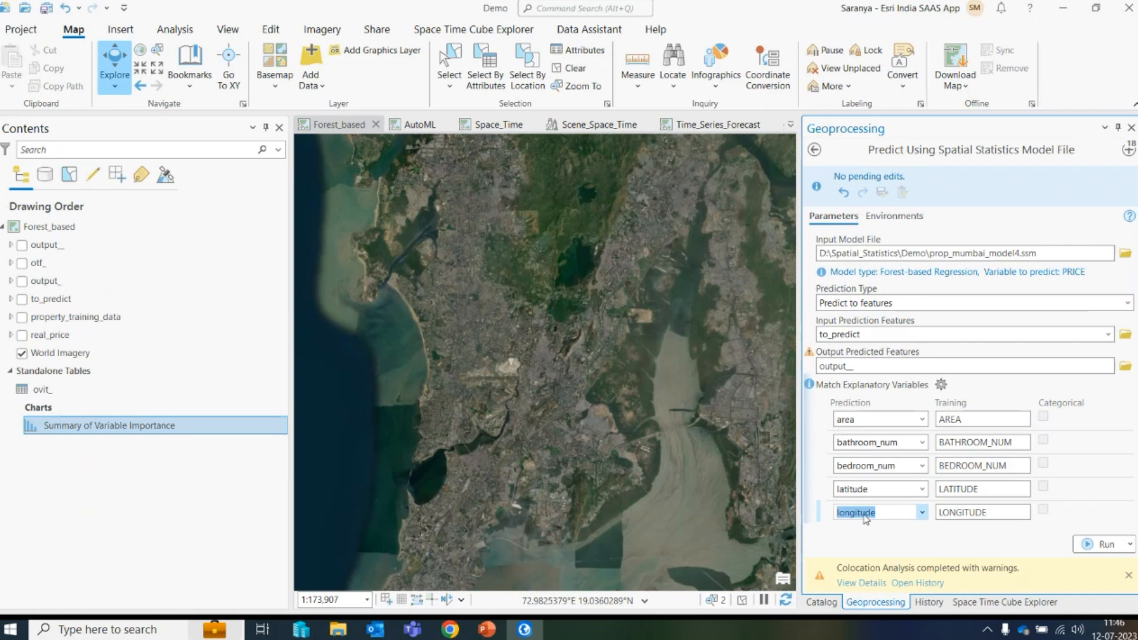
click(1129, 575)
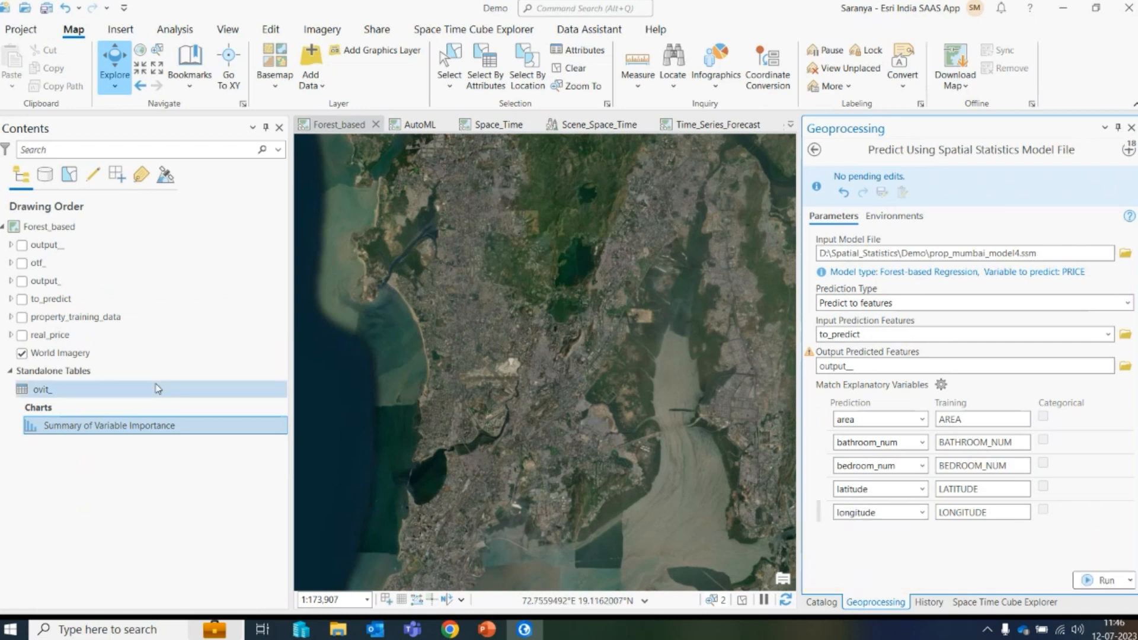
- Turn on the to_predict layer and choose to_predict as the Input Prediction Features
click(22, 318)
click(22, 318)
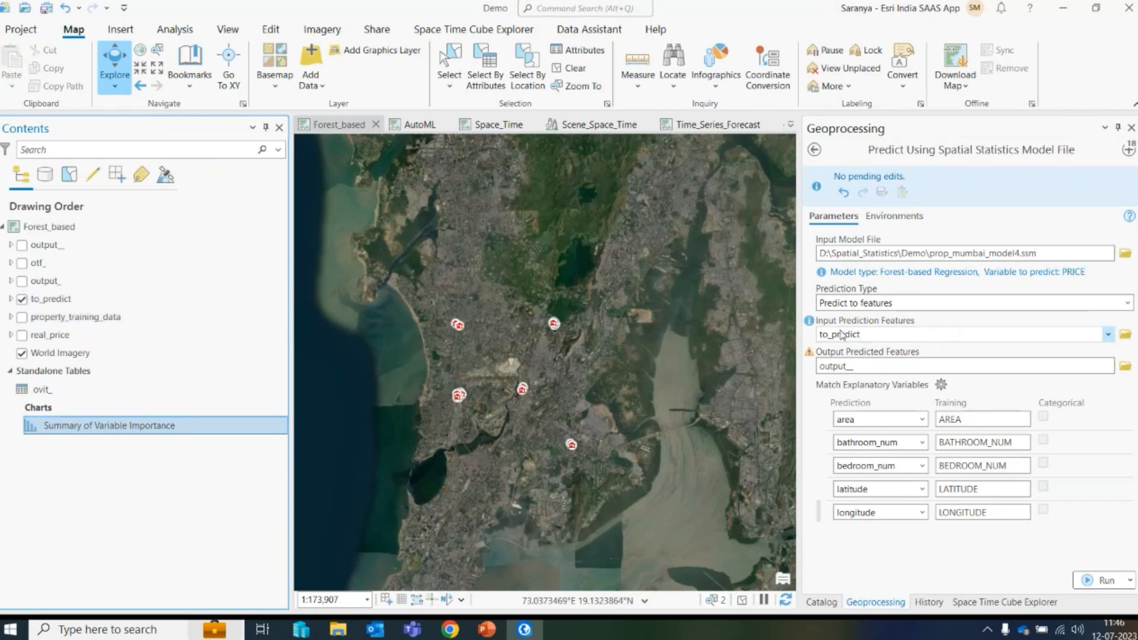
click(1108, 335)
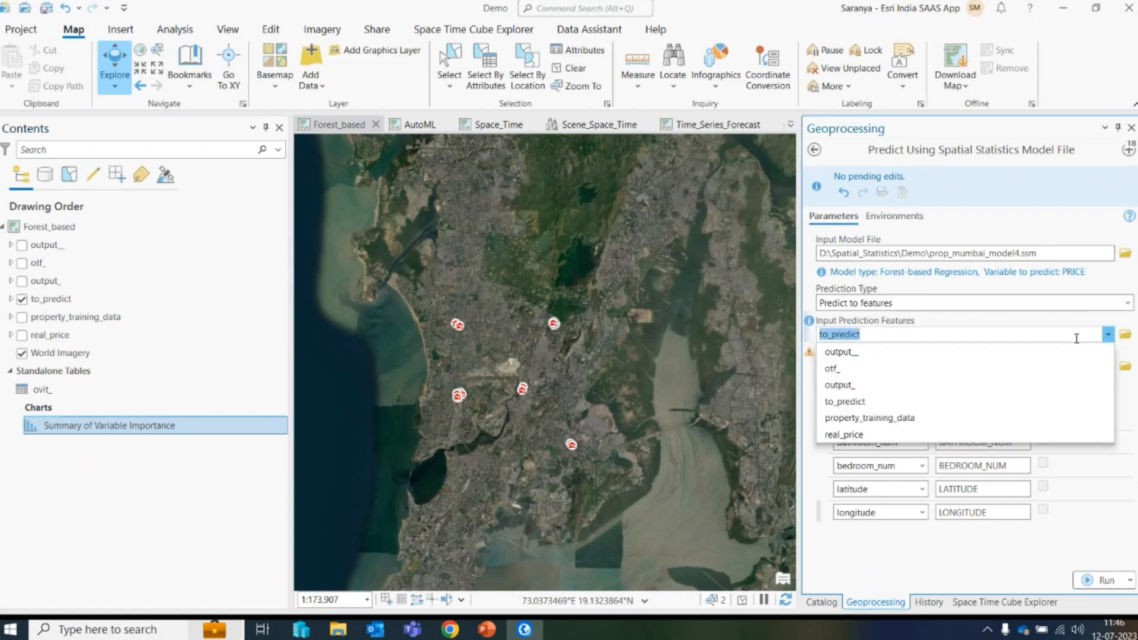
click(849, 401)
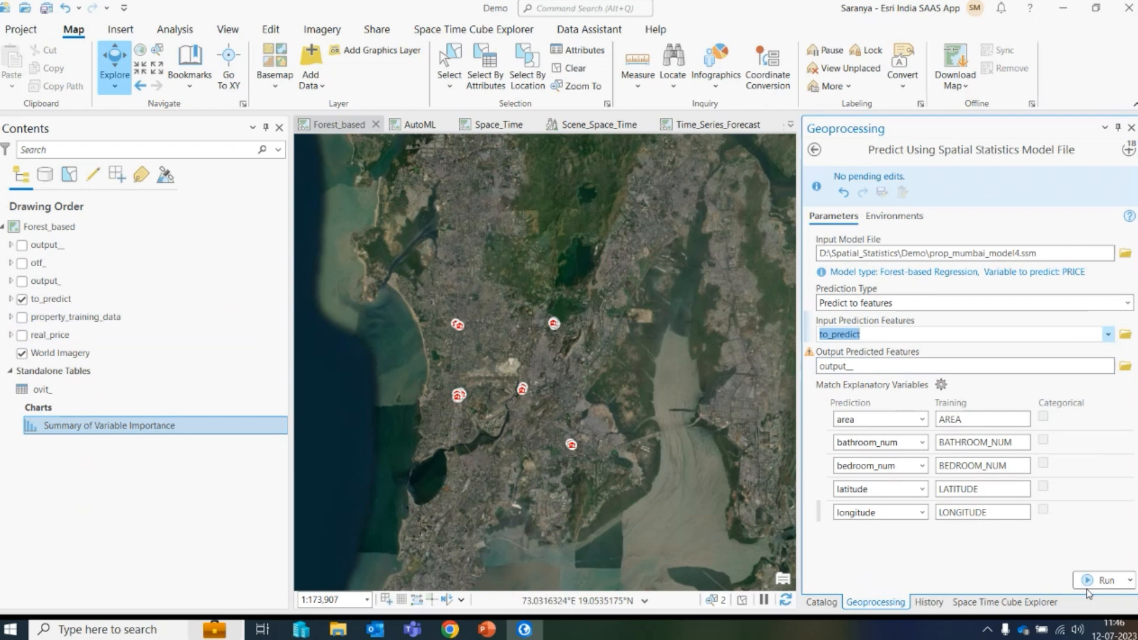
- Turn on the output_ prediction layer and open its attribute table
click(22, 244)
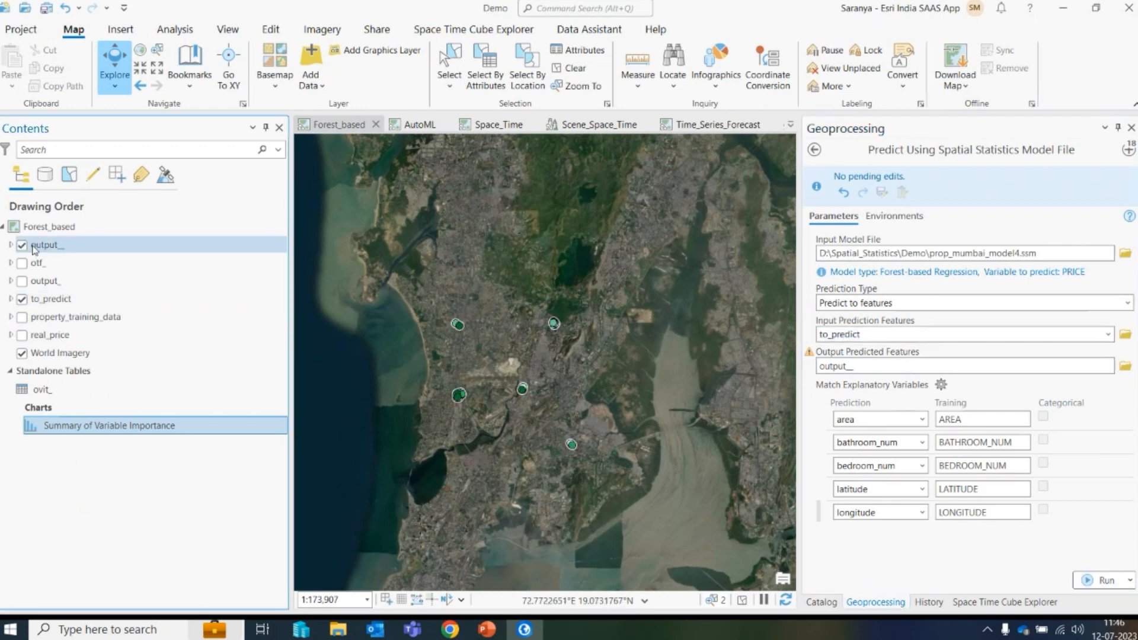
right_click(39, 248)
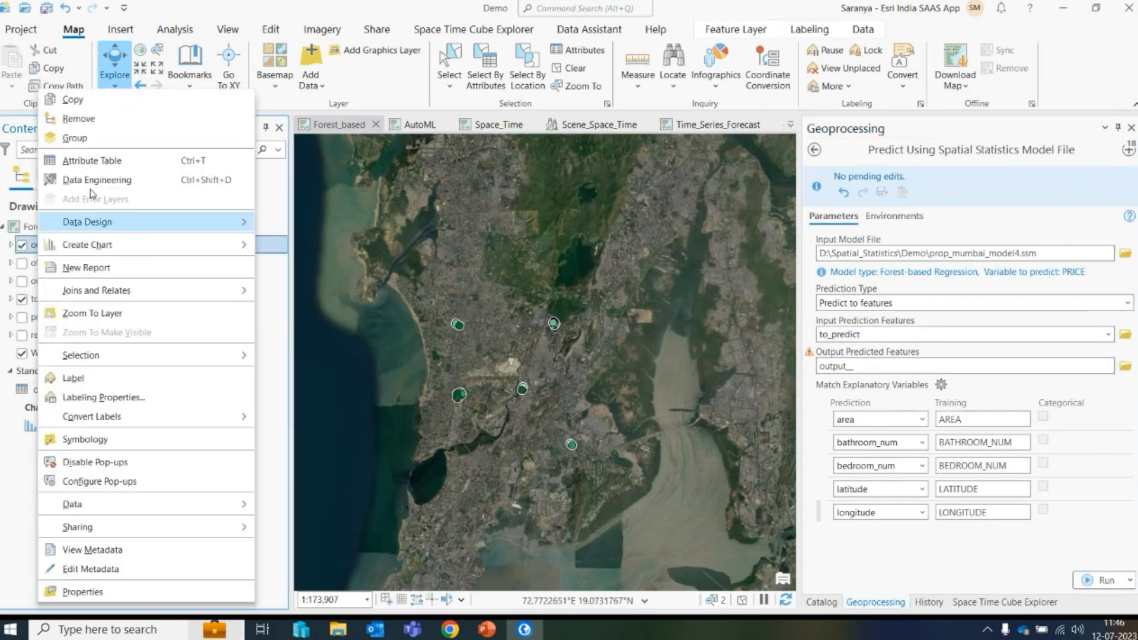
click(109, 159)
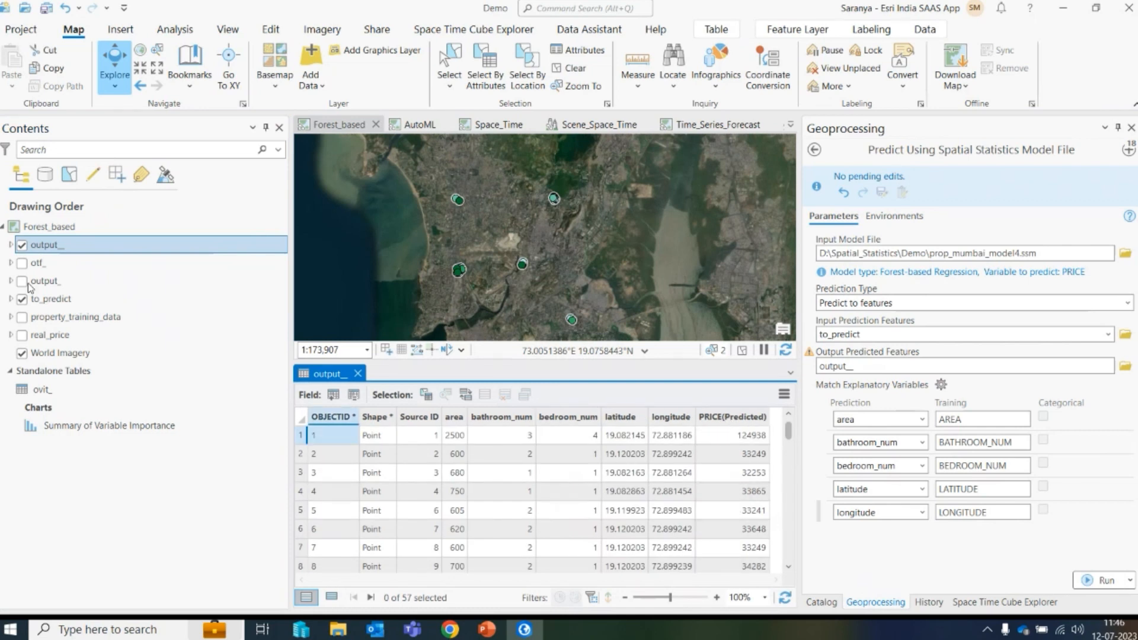
- Open the real_price attribute table beside the output_ table and scroll both to compare predicted and actual prices
right_click(51, 335)
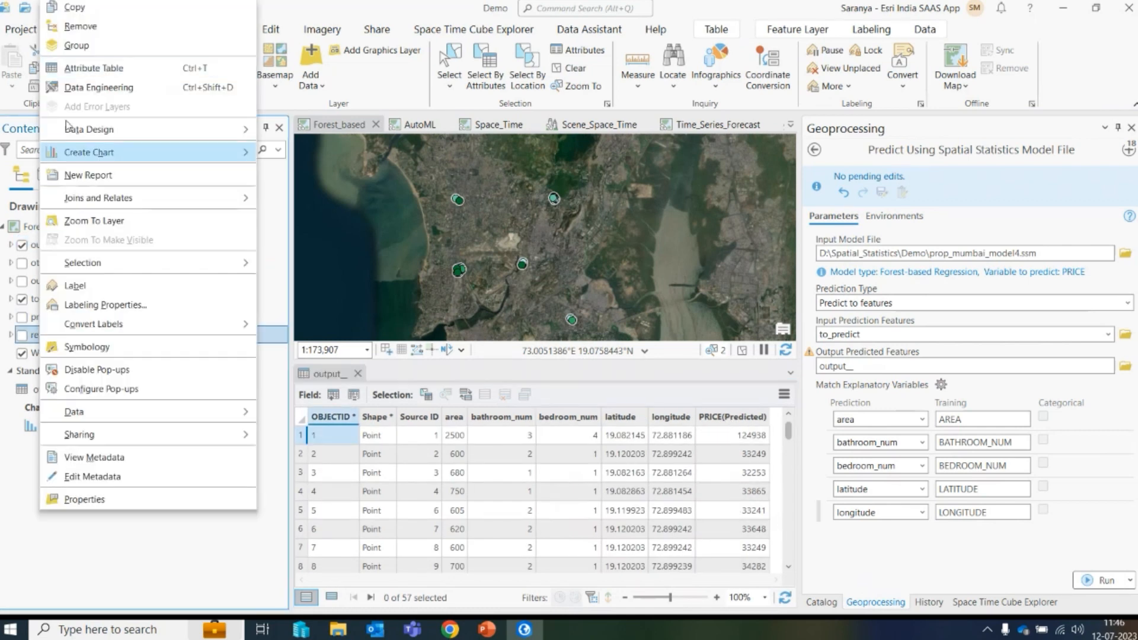
click(89, 68)
drag(405, 374, 575, 486)
drag(387, 582, 493, 582)
drag(575, 581, 709, 597)
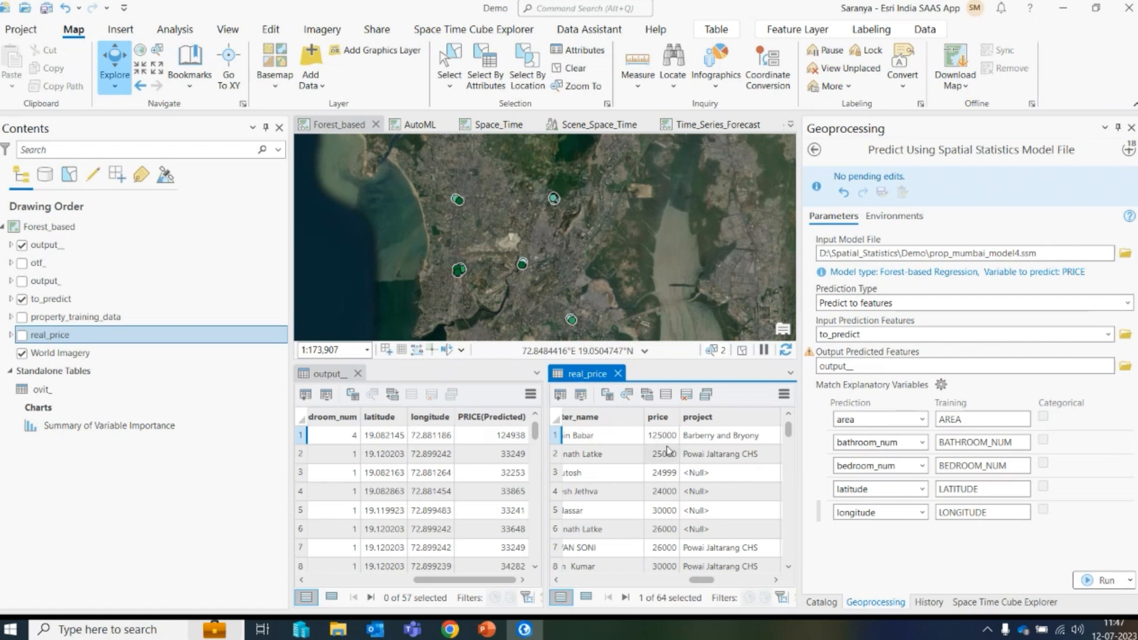
- Close the real_price and output_ tables and the Forest_based map view
click(617, 374)
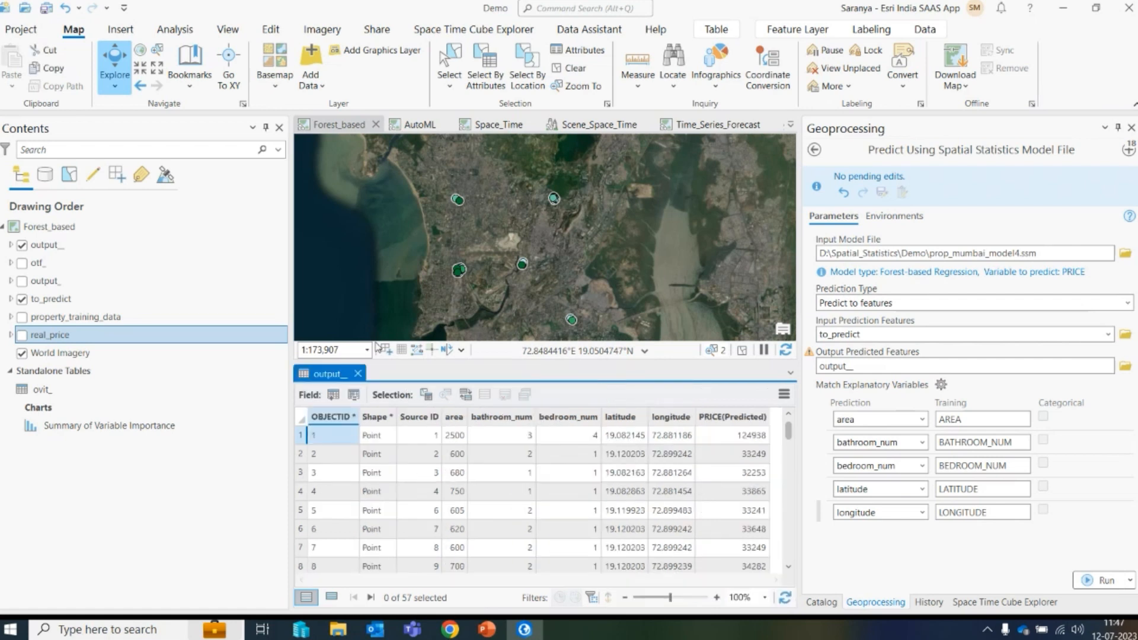
click(358, 373)
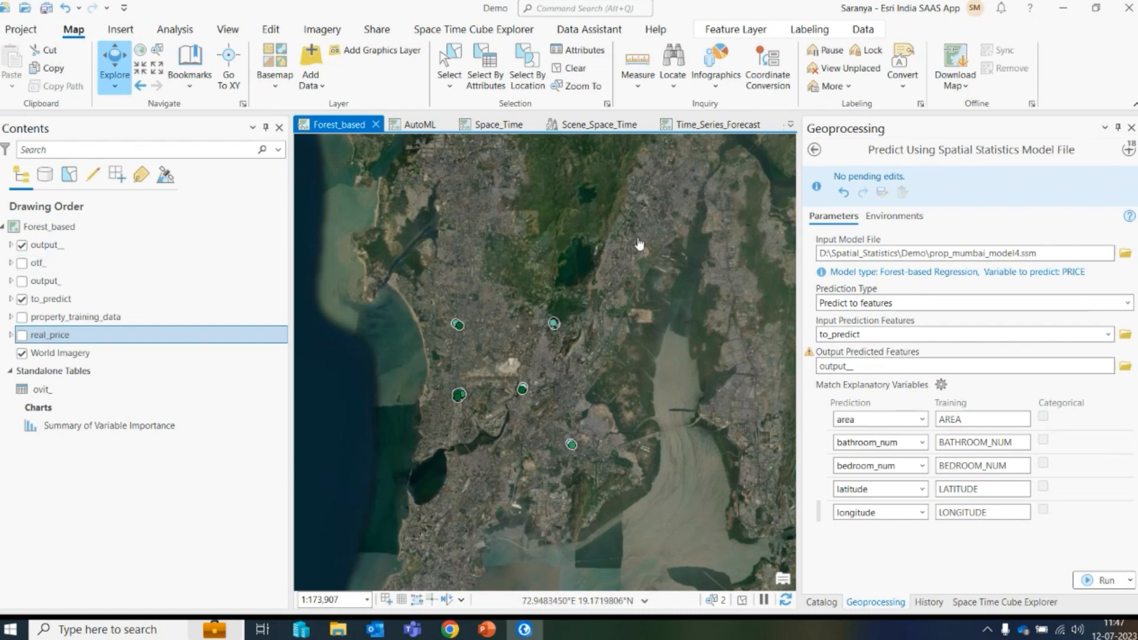
click(376, 124)
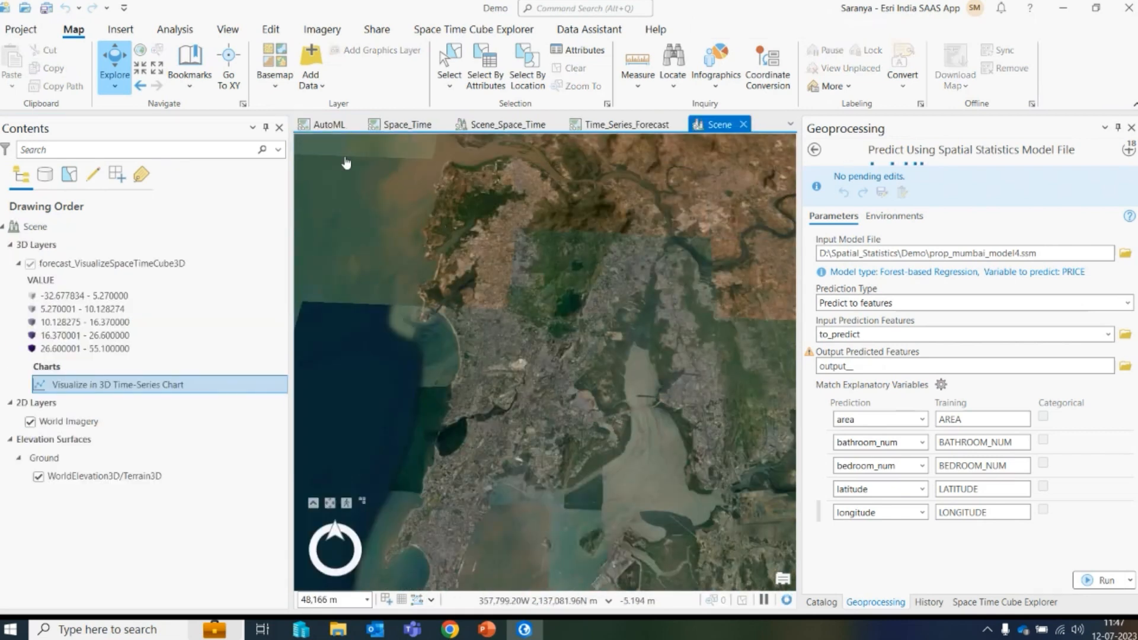
- Switch to the AutoML map and open the Train Using AutoML tool to review its parameters
click(328, 124)
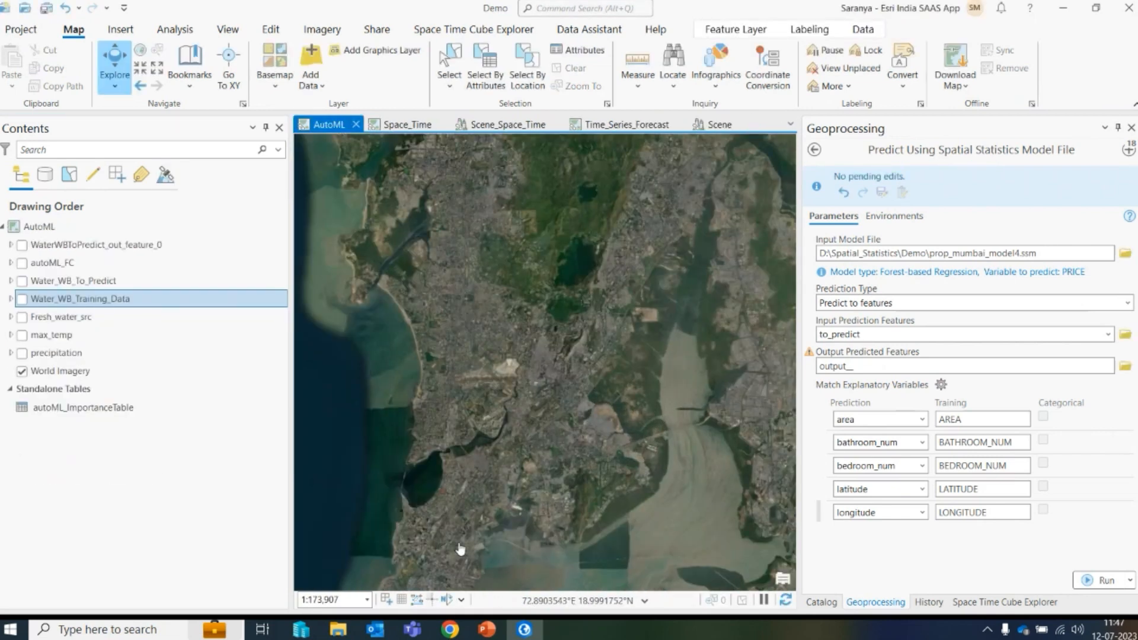
click(1129, 149)
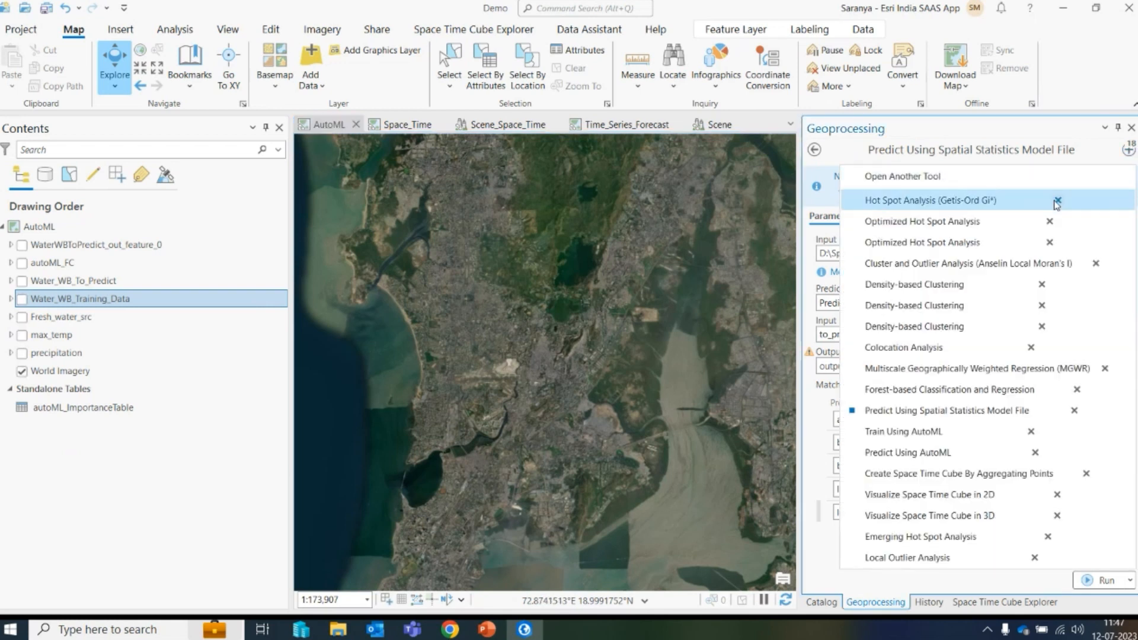
click(919, 435)
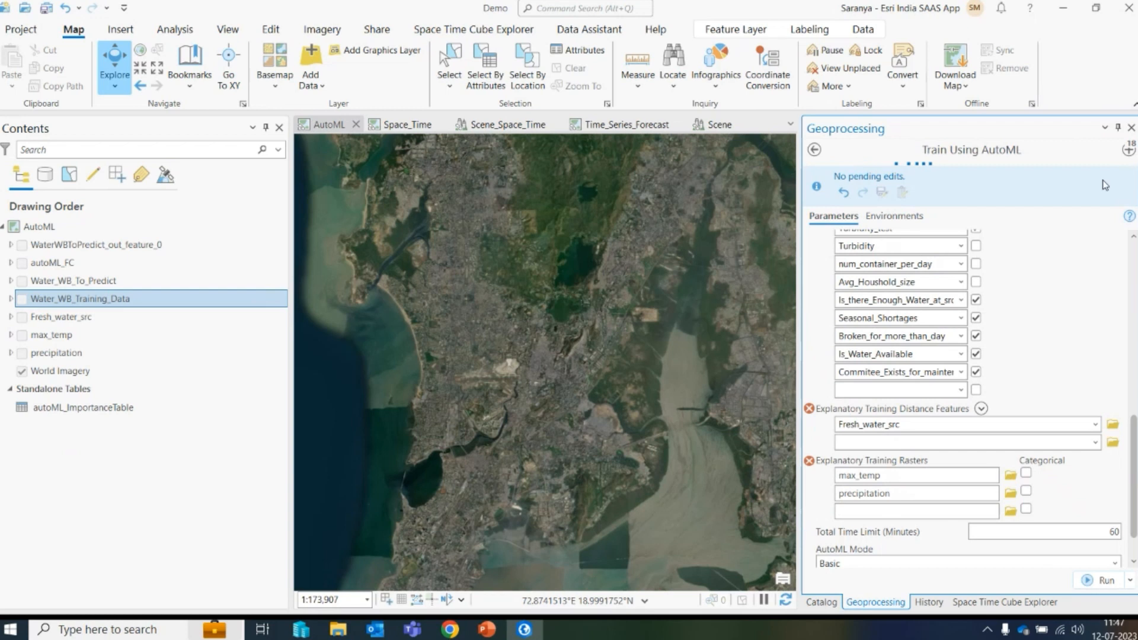
scroll(1133, 403, down, 5)
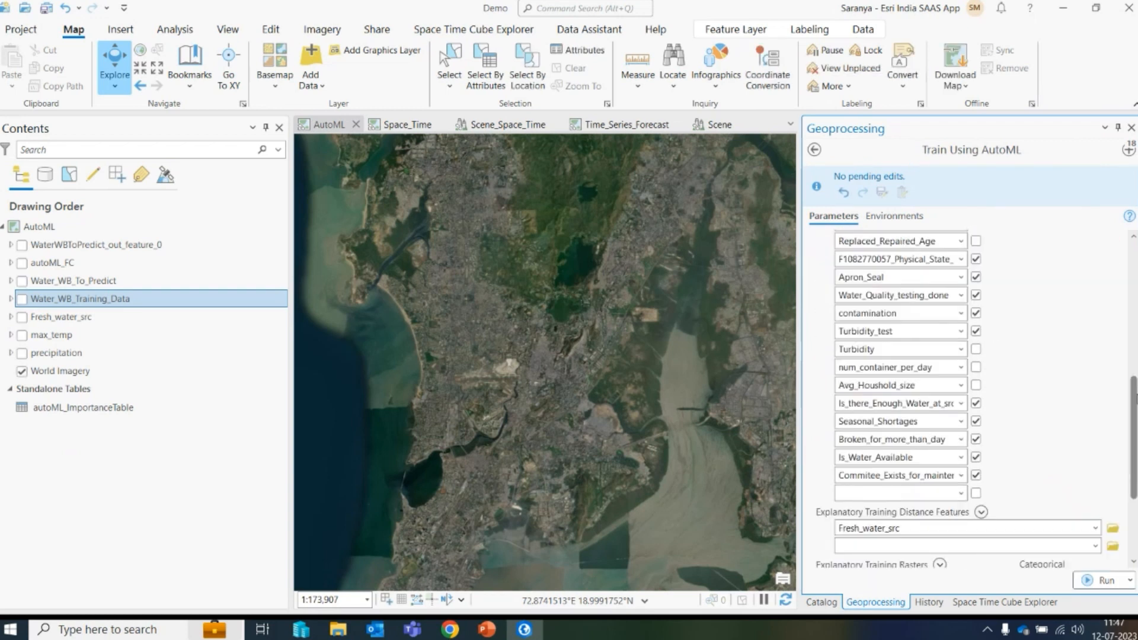
drag(1134, 399, 1134, 232)
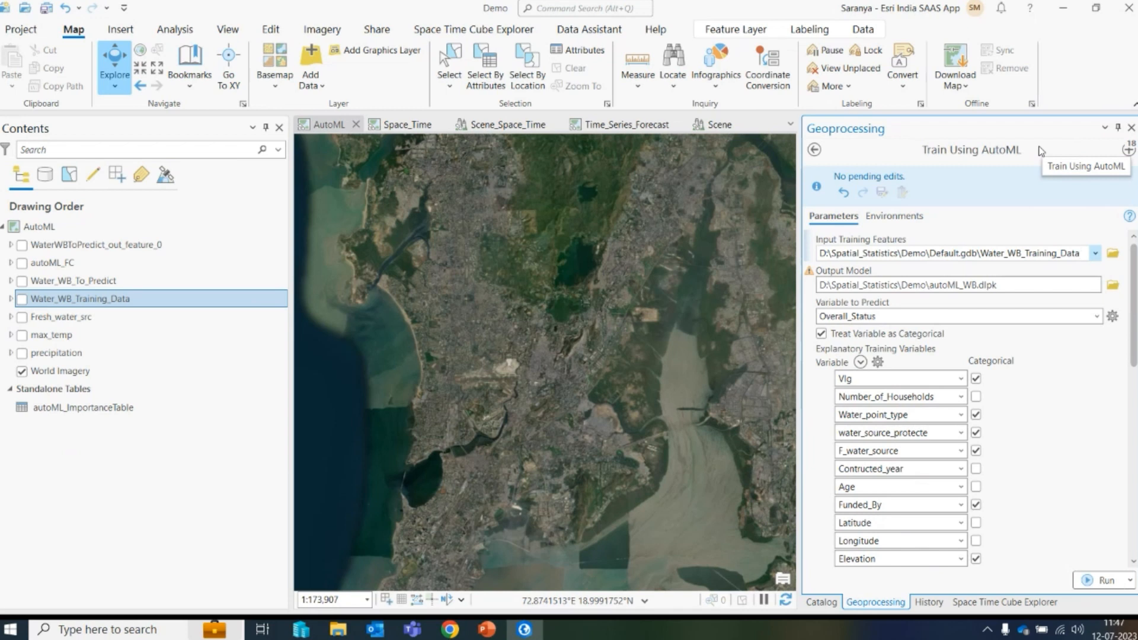
- Open autoML_Report.html from File Explorer in the browser and view the Ensemble model's summary
click(338, 630)
click(261, 230)
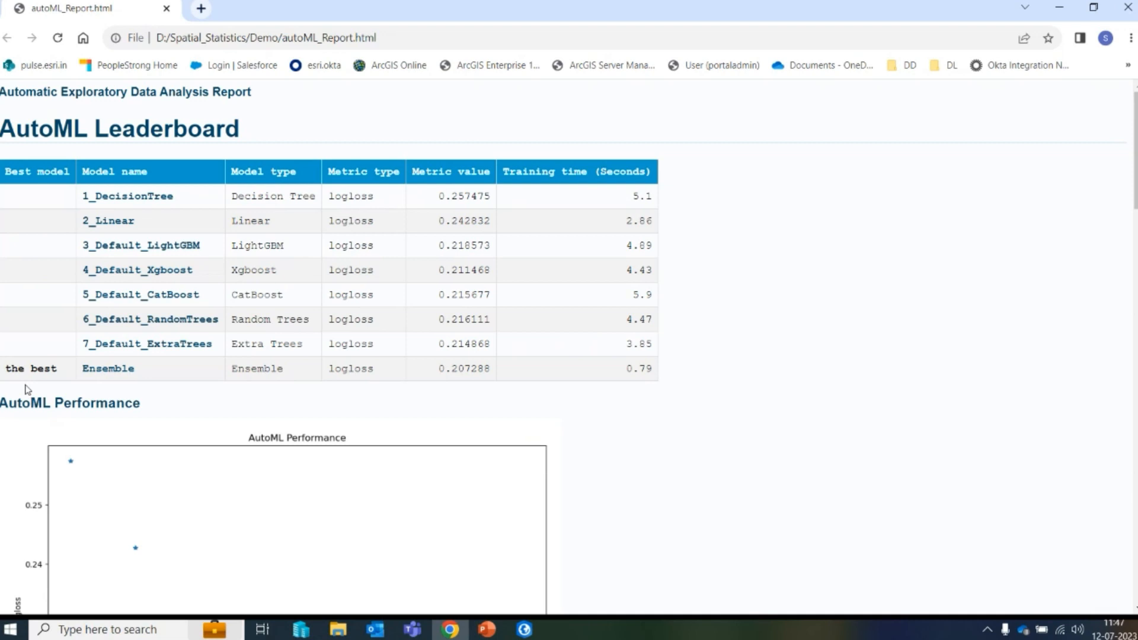
click(109, 370)
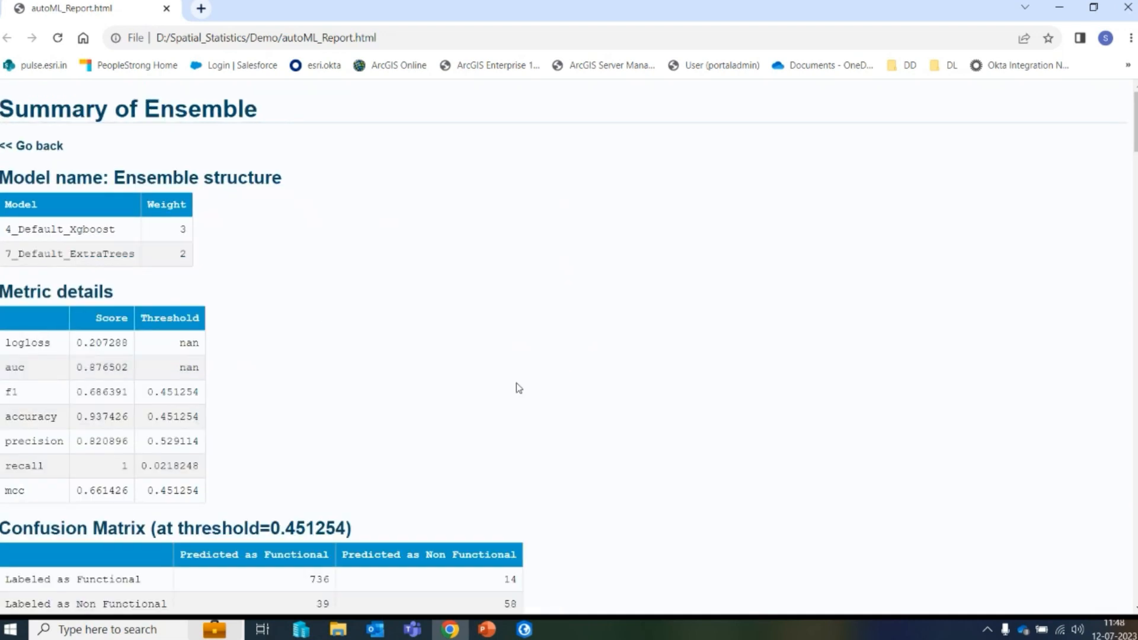
- Scroll through the Ensemble summary to examine its metric details, confusion matrix, learning curves and ROC charts
scroll(522, 367, down, 1)
scroll(291, 247, up, 1)
scroll(227, 203, down, 10)
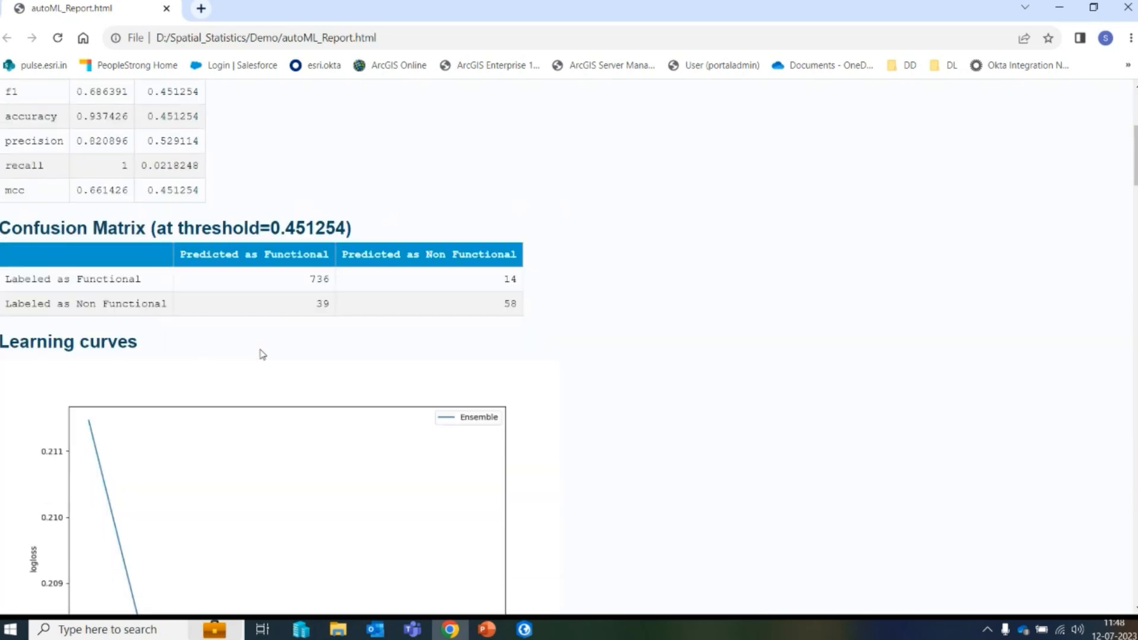
scroll(581, 404, down, 12)
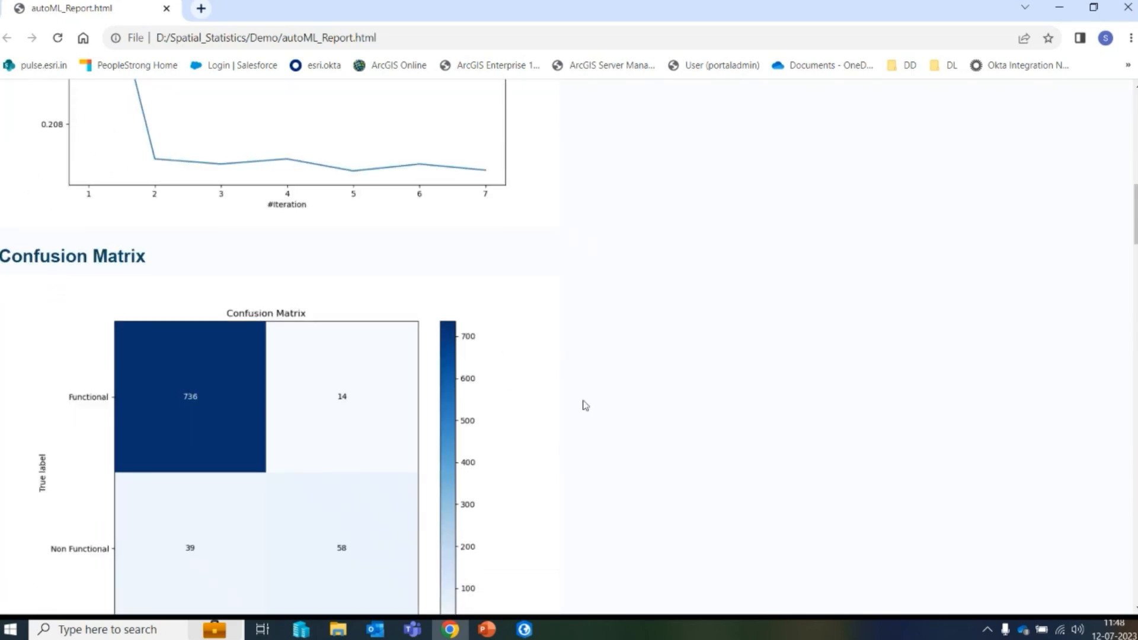
scroll(585, 405, down, 10)
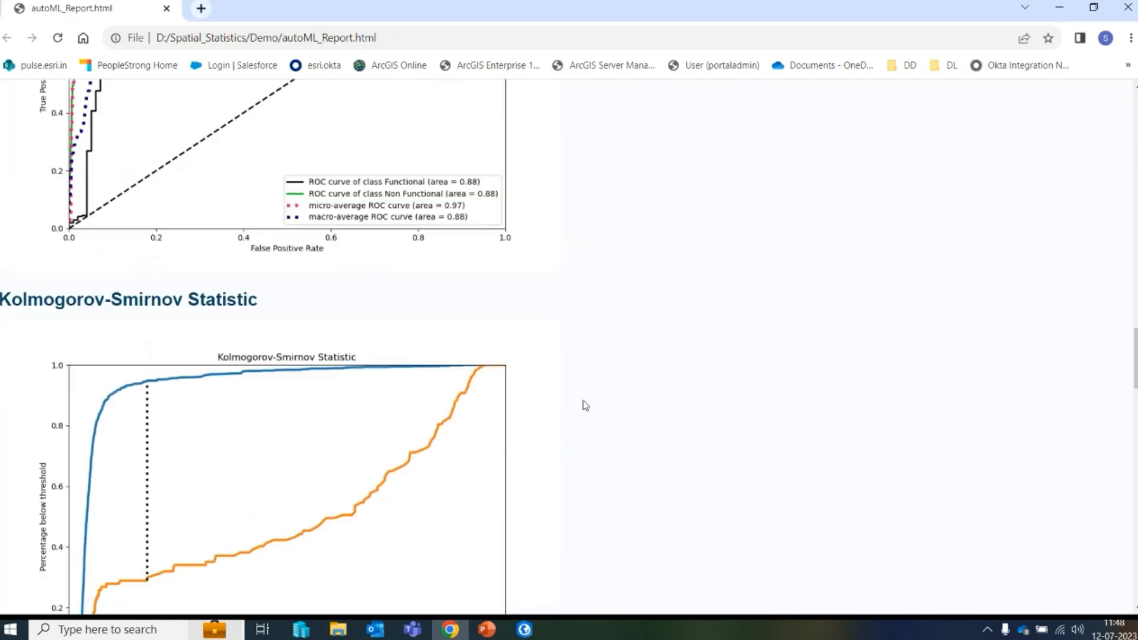
scroll(585, 405, up, 3)
scroll(586, 405, down, 15)
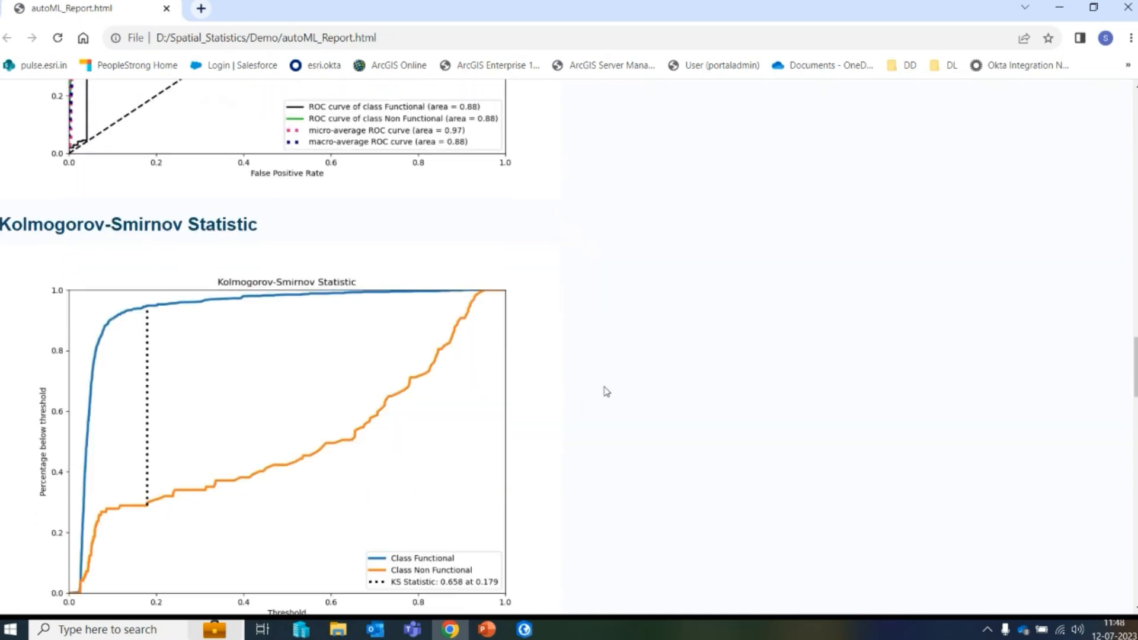
- Examine the Kolmogorov-Smirnov, calibration and lift curves, then return to the top of the report
scroll(614, 379, down, 12)
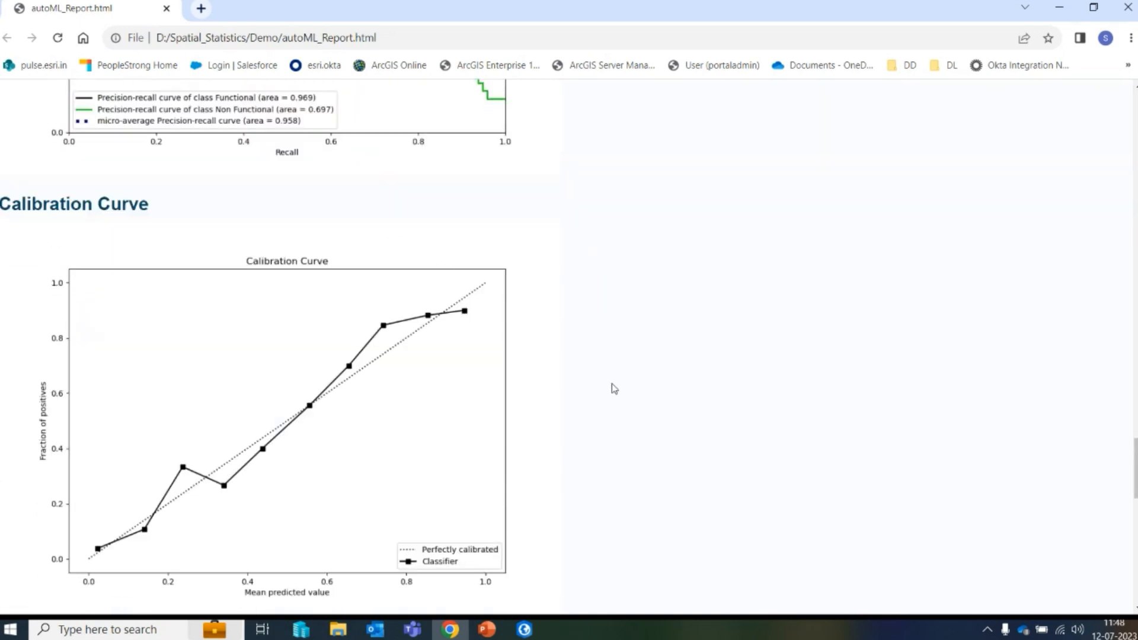
scroll(600, 460, down, 8)
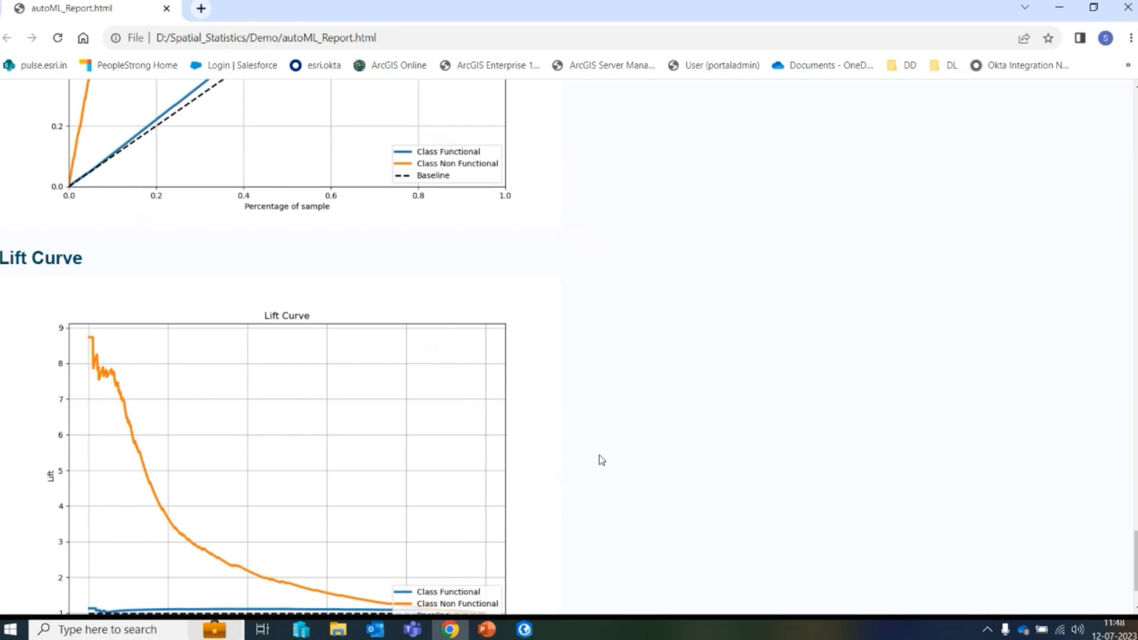
key(Home)
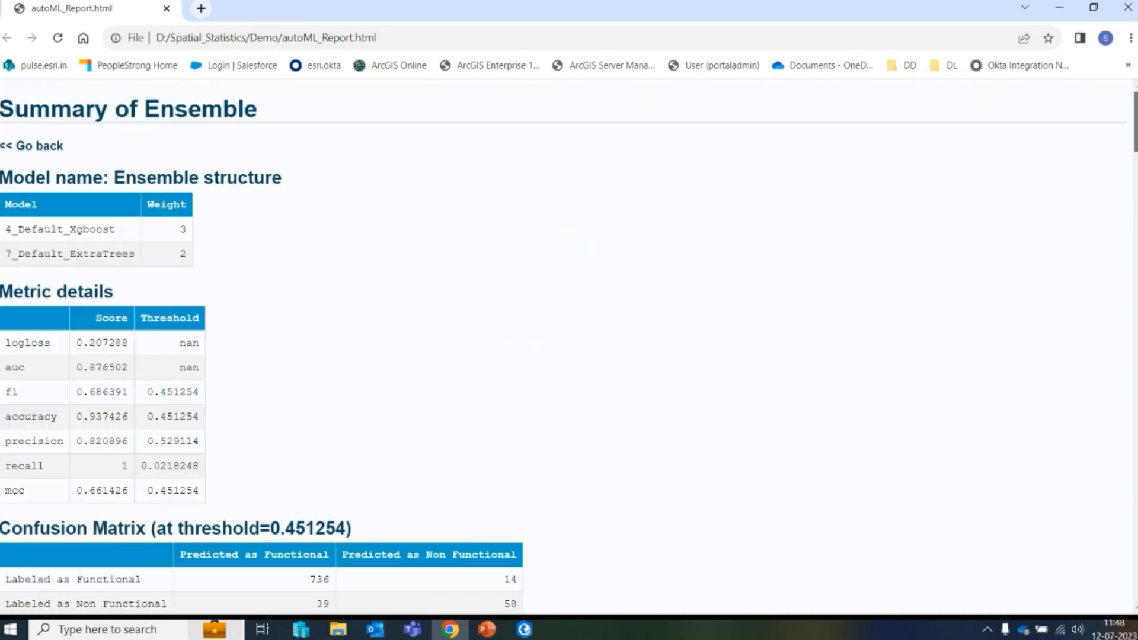
- Close the report in the browser and return to the AutoML map in ArcGIS Pro
click(1128, 8)
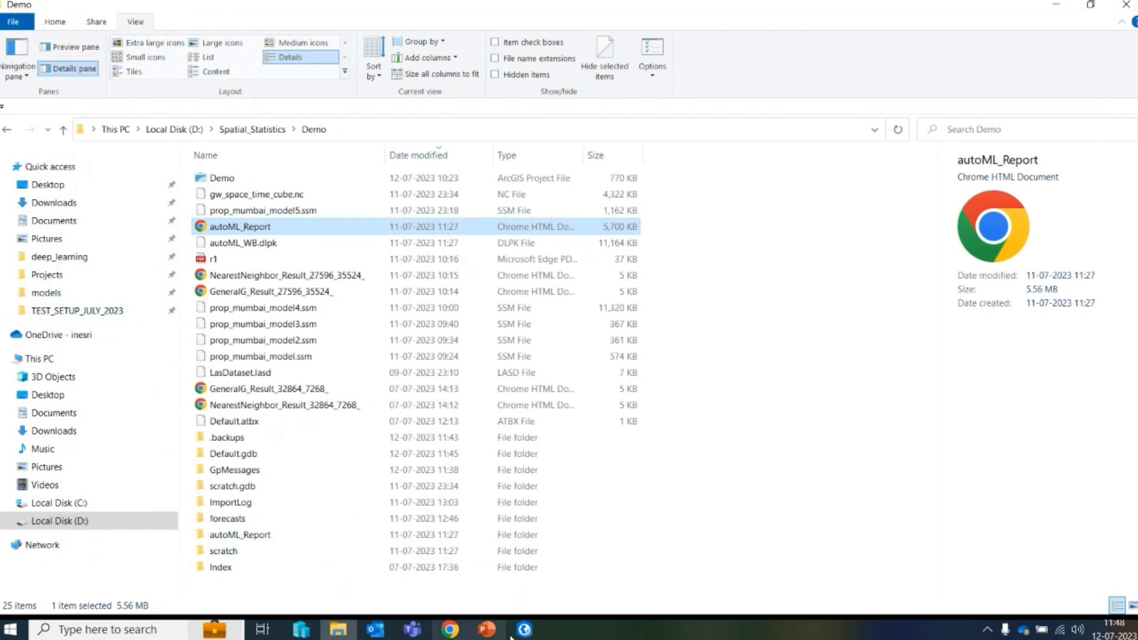
key(alt+Tab)
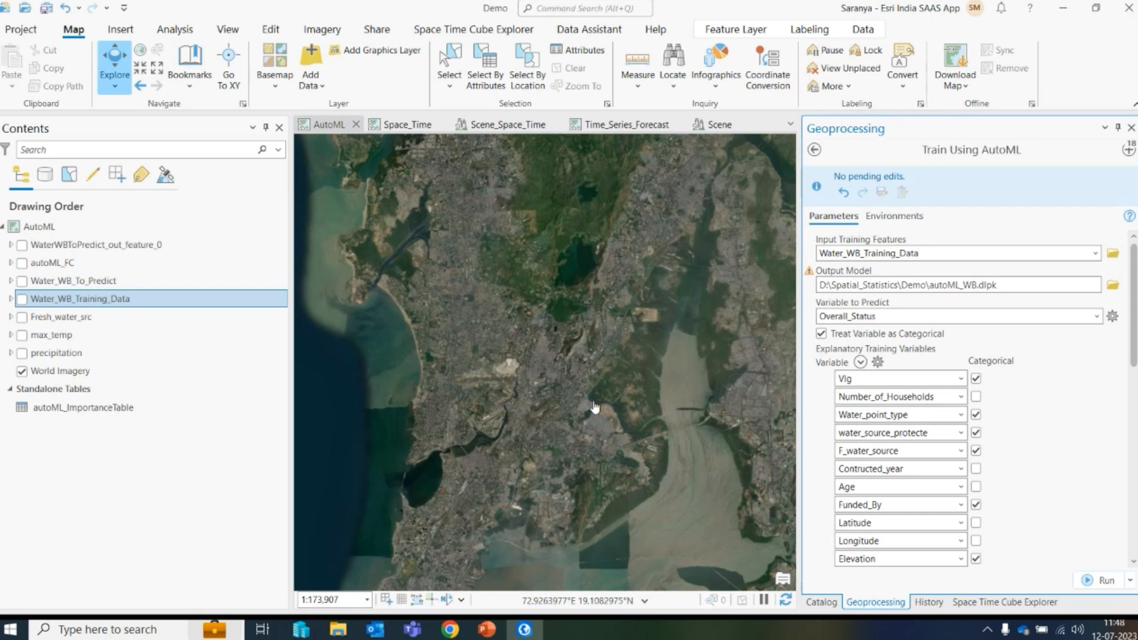
click(325, 124)
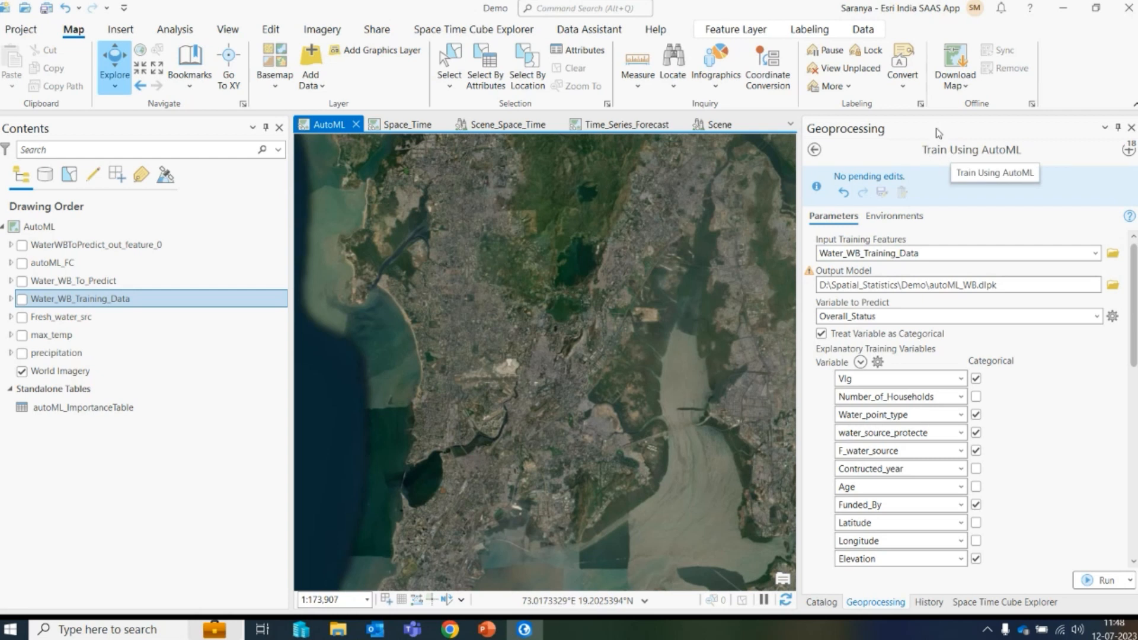
- Open the Predict Using AutoML tool from the recent tools list
click(1130, 150)
click(925, 460)
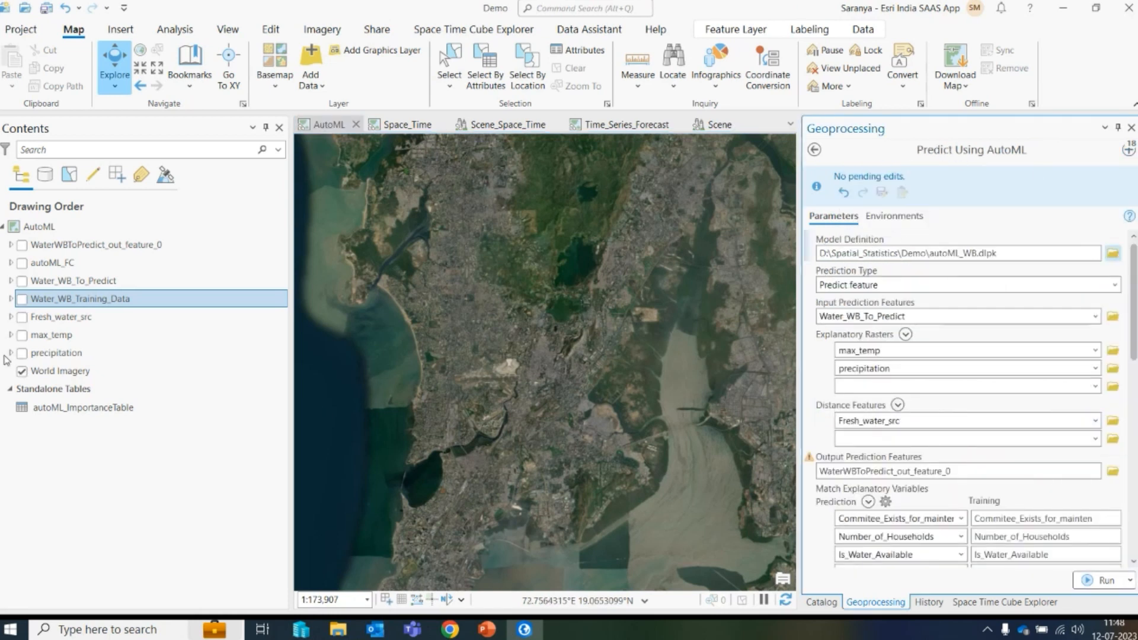
- Turn on the Water_WB_Training_Data layer and zoom to its full extent
click(23, 300)
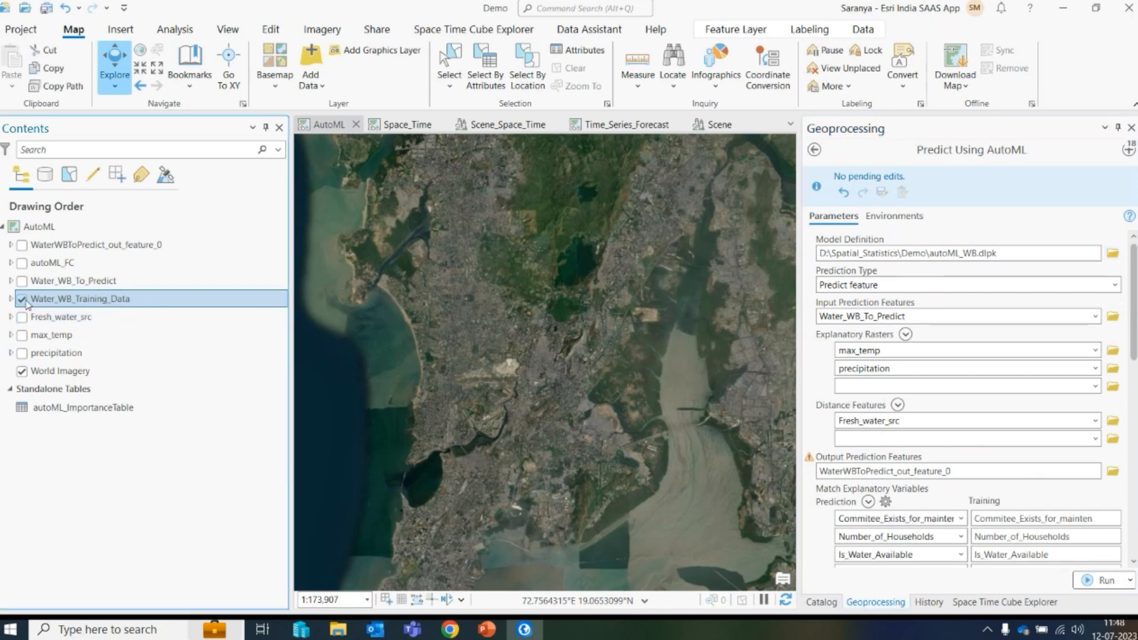
scroll(508, 368, down, 2)
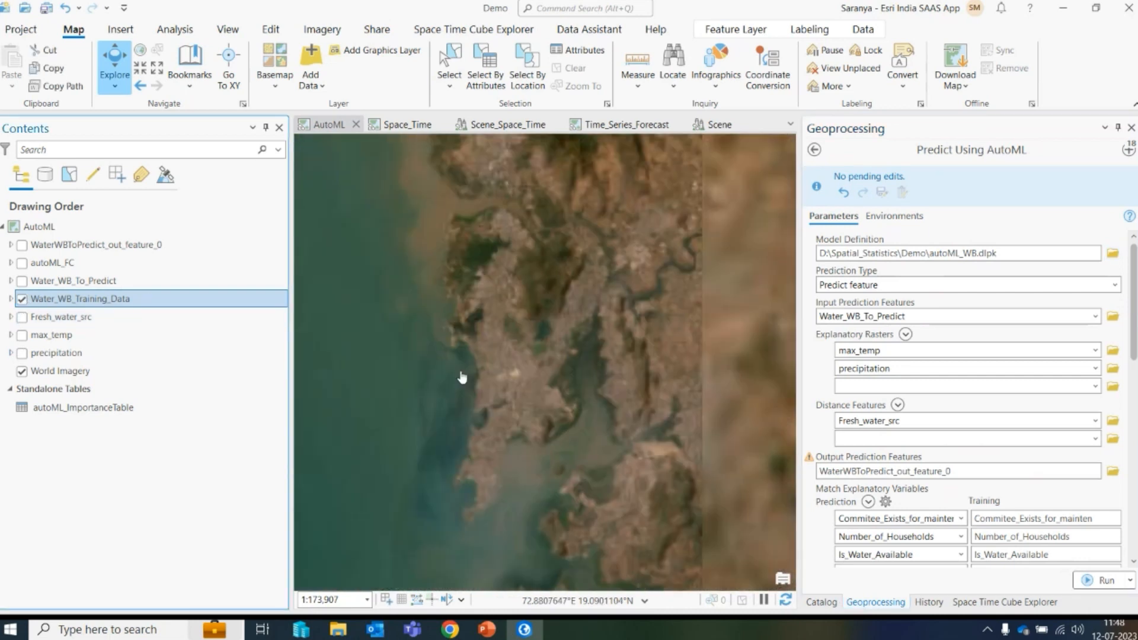
right_click(90, 298)
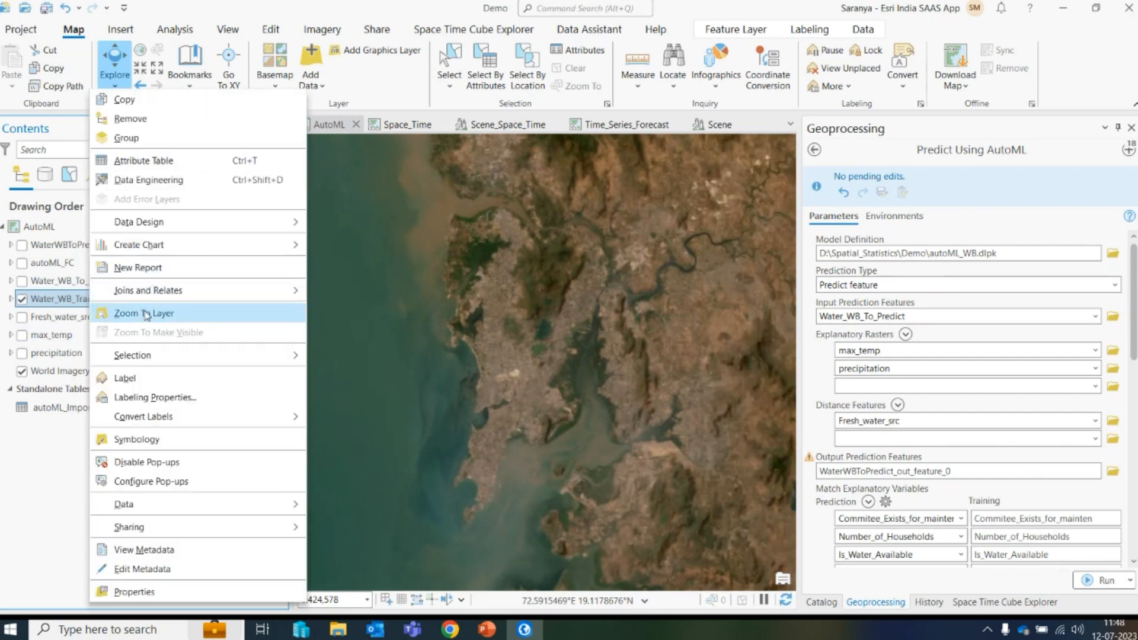
click(128, 313)
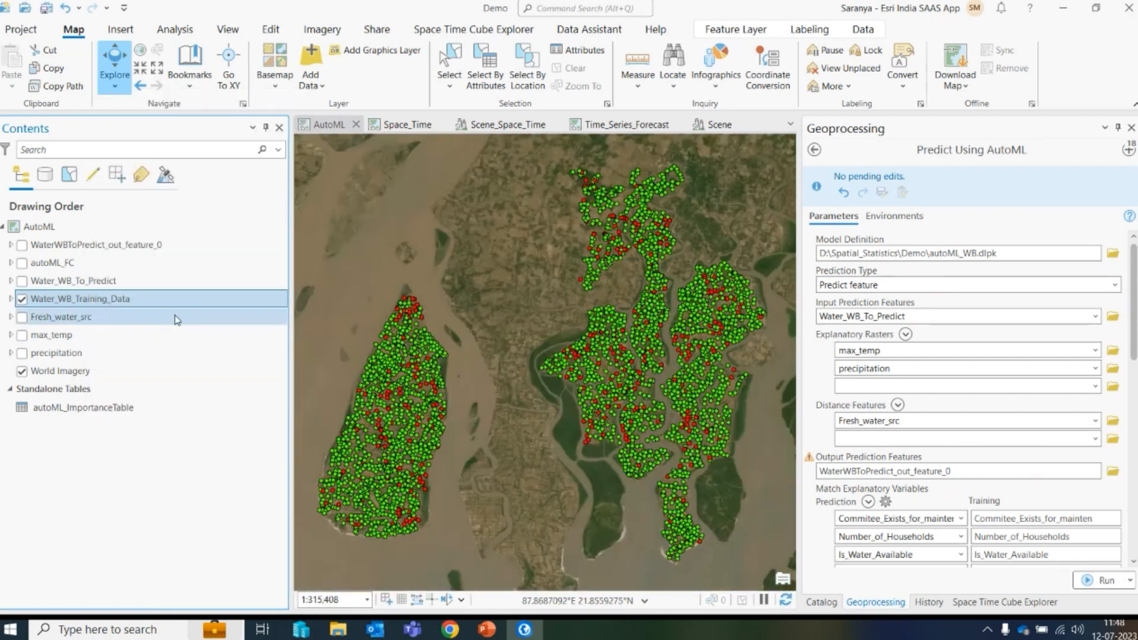
- Expand the Water_WB_Training_Data layer to show its Overall_Status legend
click(227, 29)
click(90, 87)
click(108, 145)
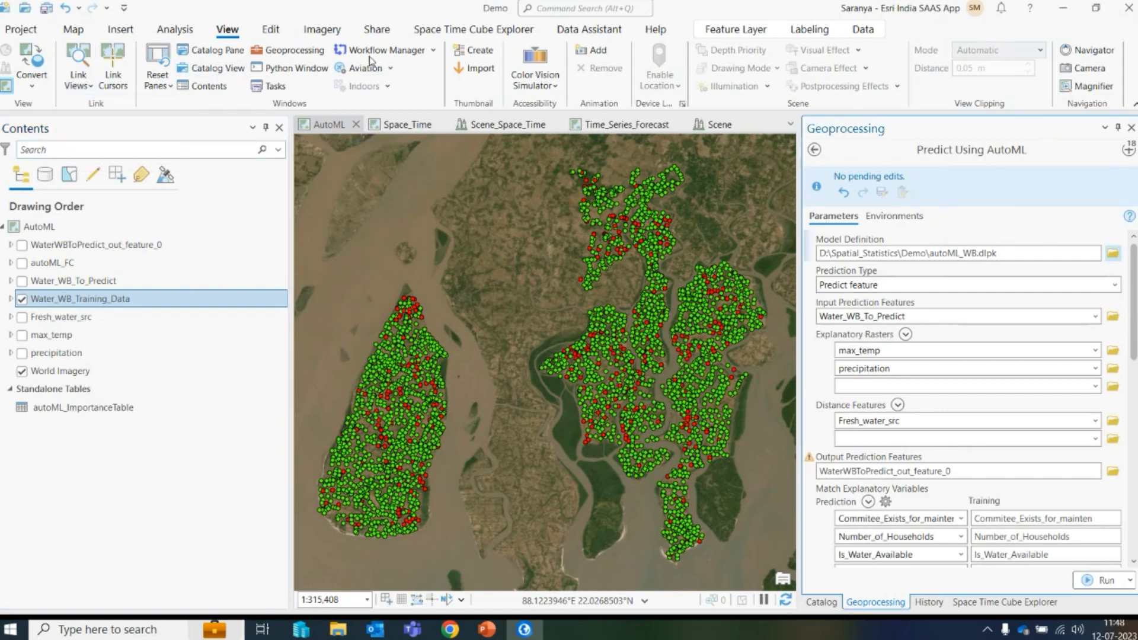
scroll(541, 408, down, 5)
scroll(541, 408, up, 5)
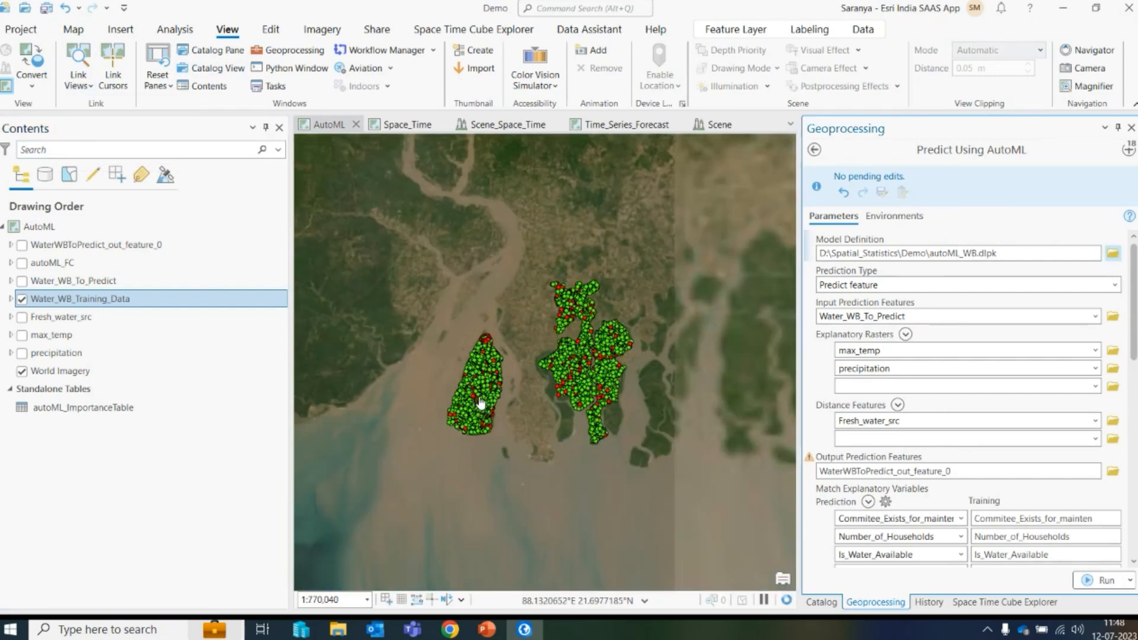
drag(655, 361, 603, 382)
click(10, 299)
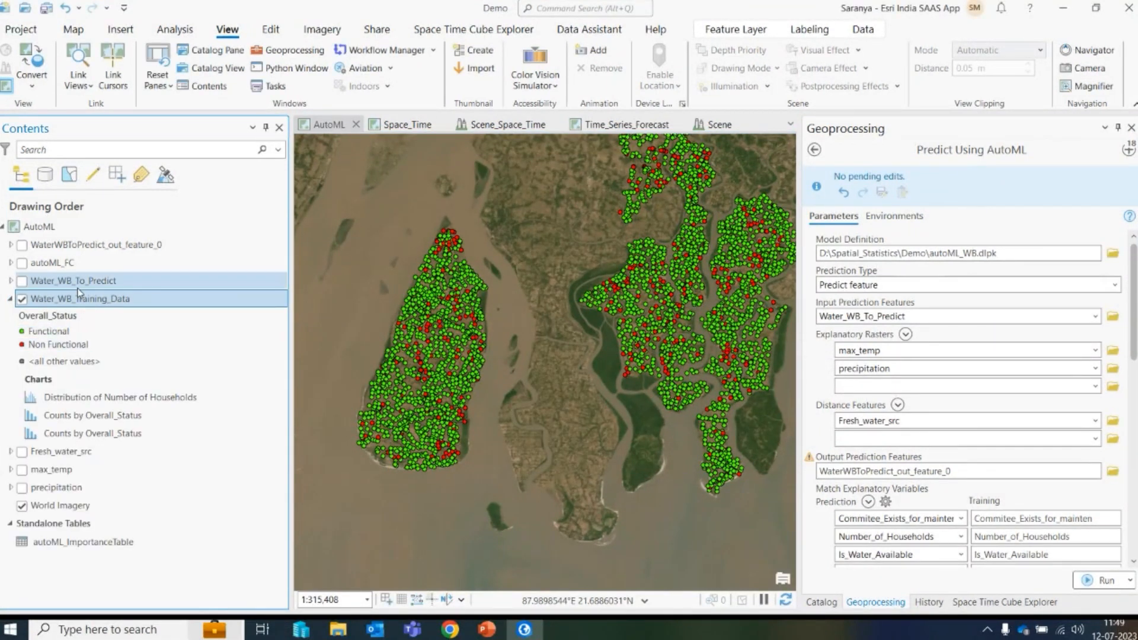
- Open the Water_WB_Training_Data attribute table, scroll through its fields to Overall_Status, and close it
right_click(92, 301)
click(125, 85)
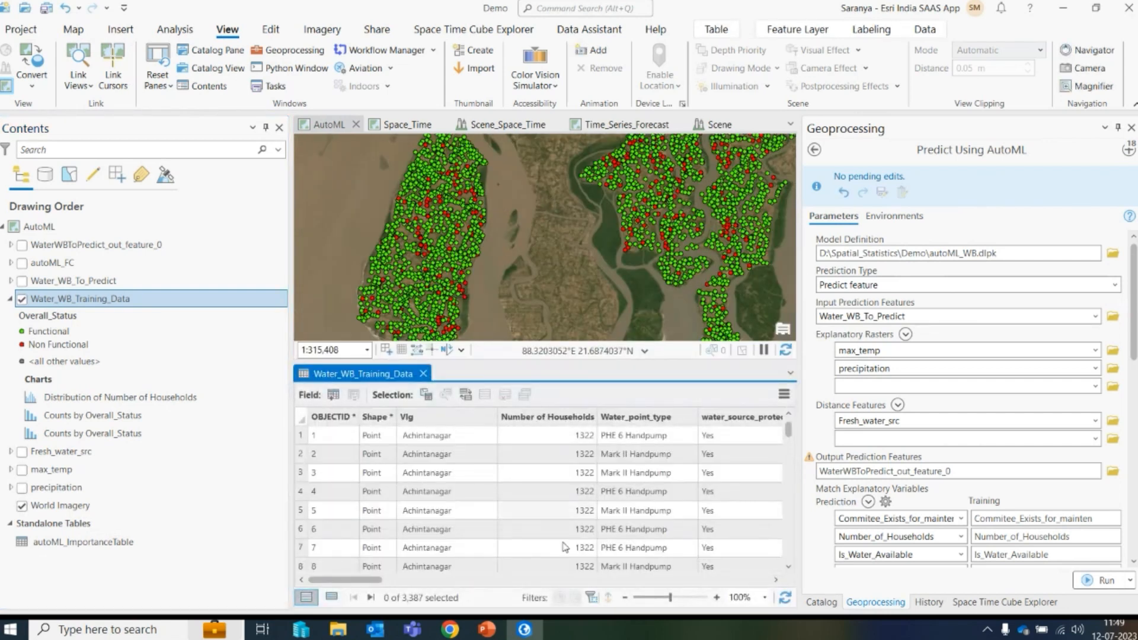
drag(330, 580, 431, 585)
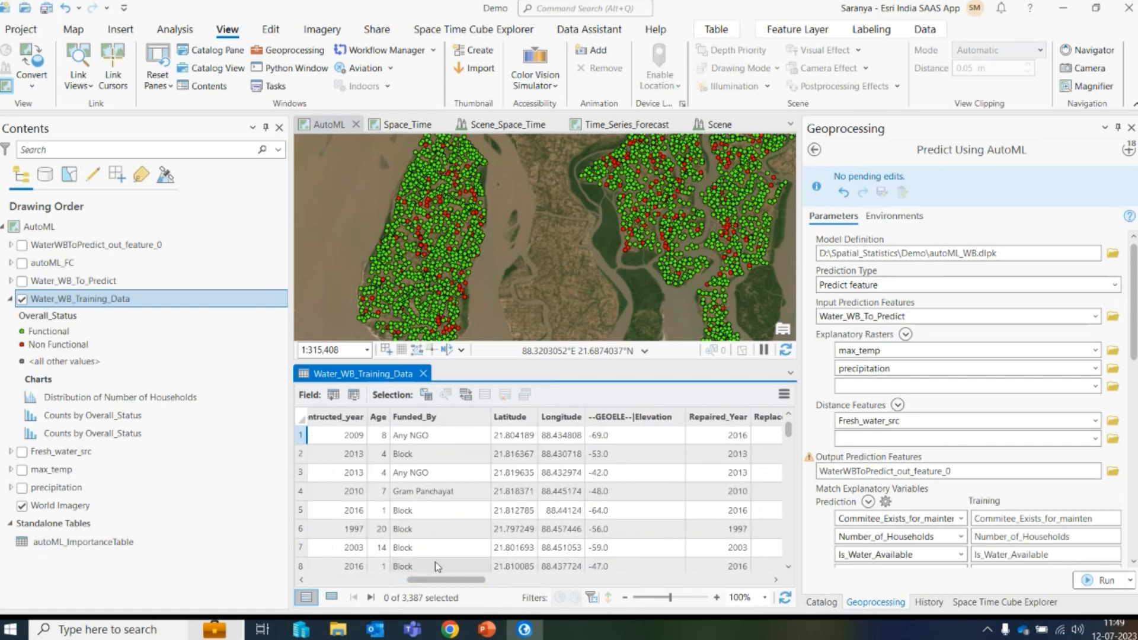
drag(463, 586, 743, 596)
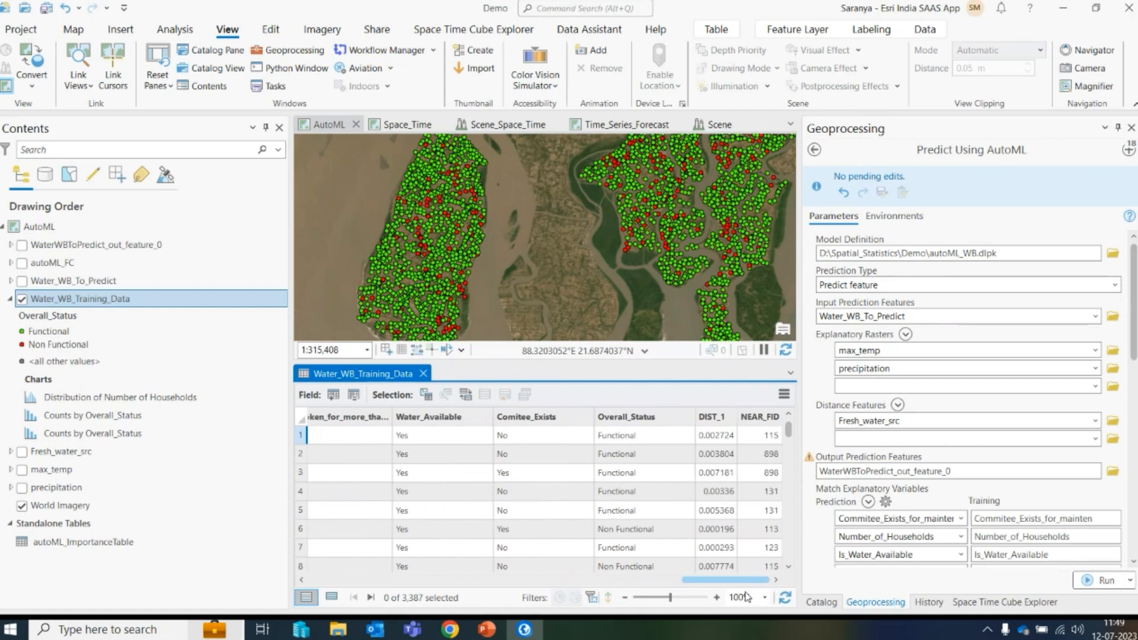
click(423, 374)
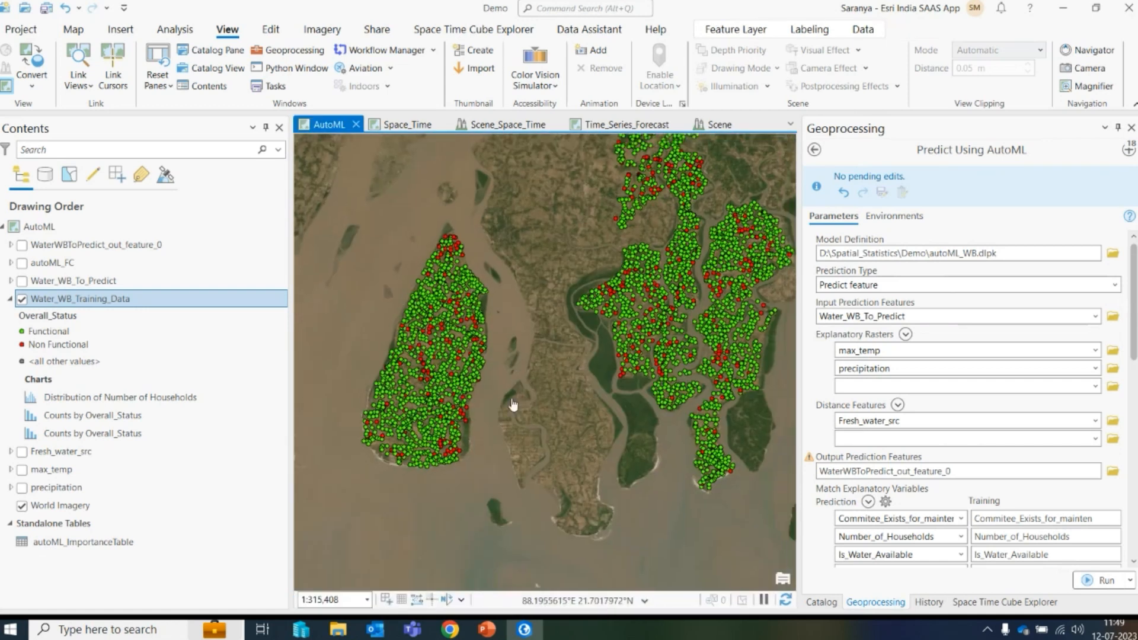
- Turn on the Water_WB_To_Predict layer and collapse and hide the training data layer
scroll(510, 399, down, 3)
click(22, 281)
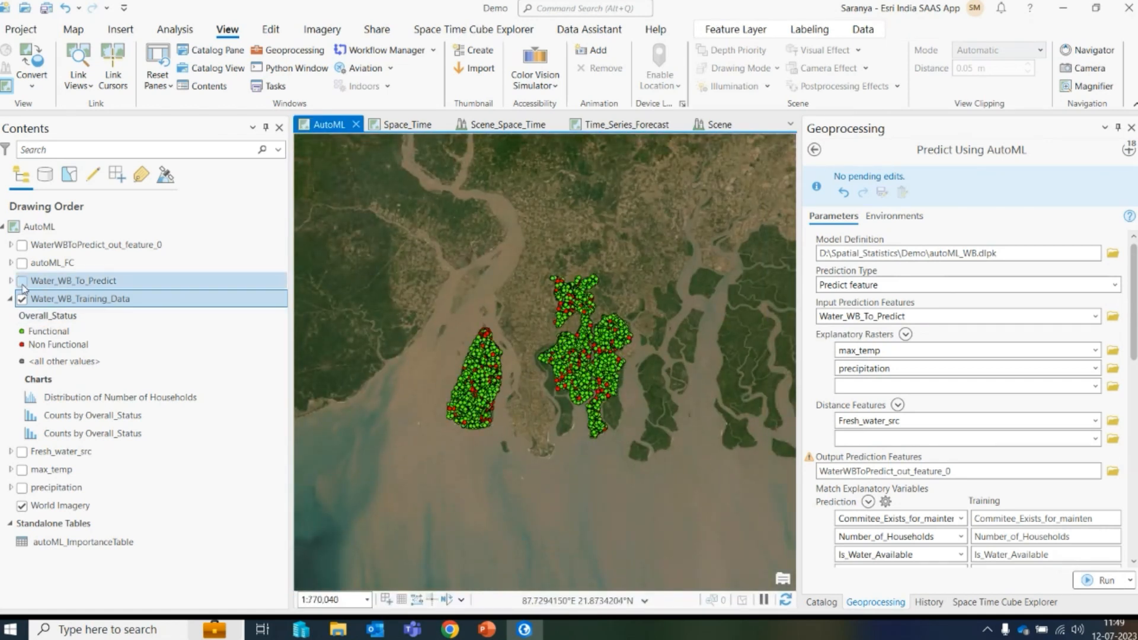
scroll(619, 359, up, 1)
scroll(619, 360, up, 2)
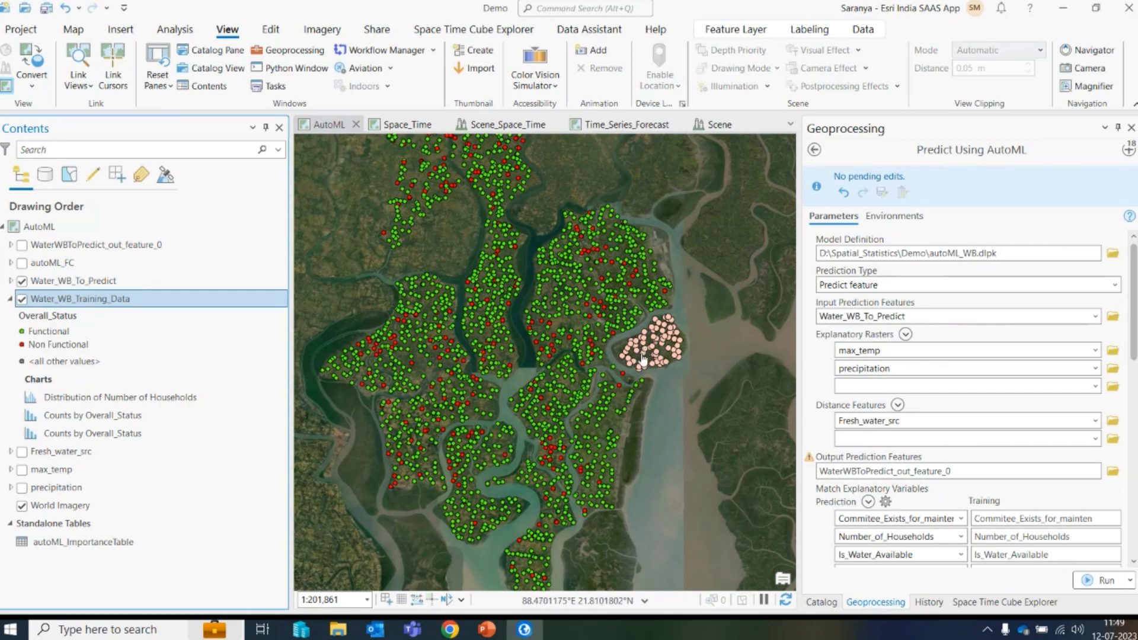
click(11, 300)
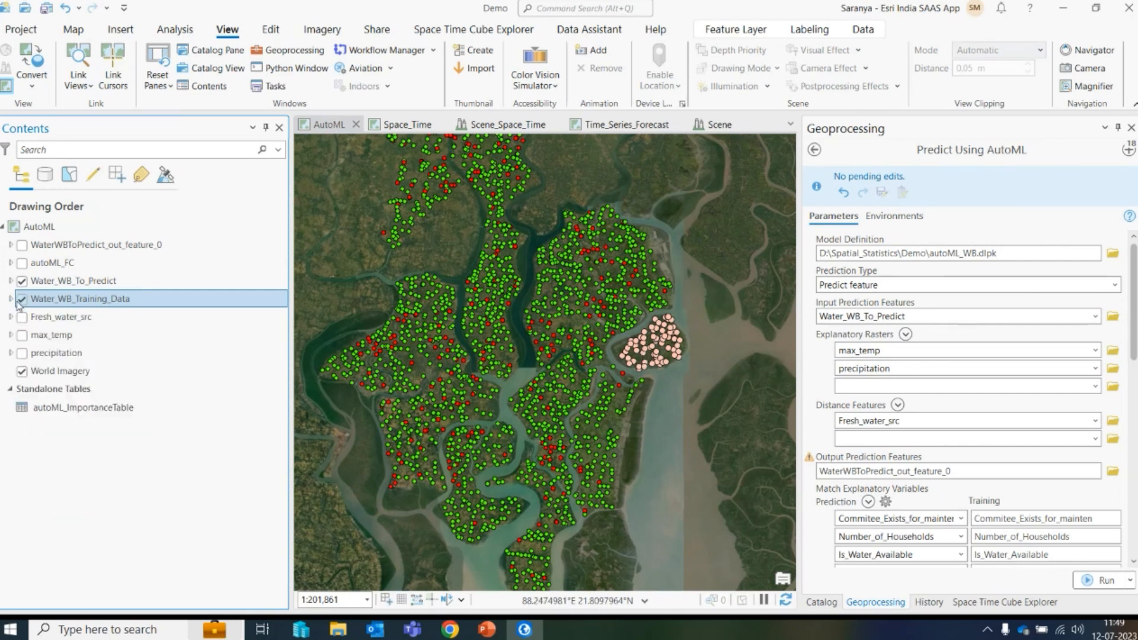
click(22, 299)
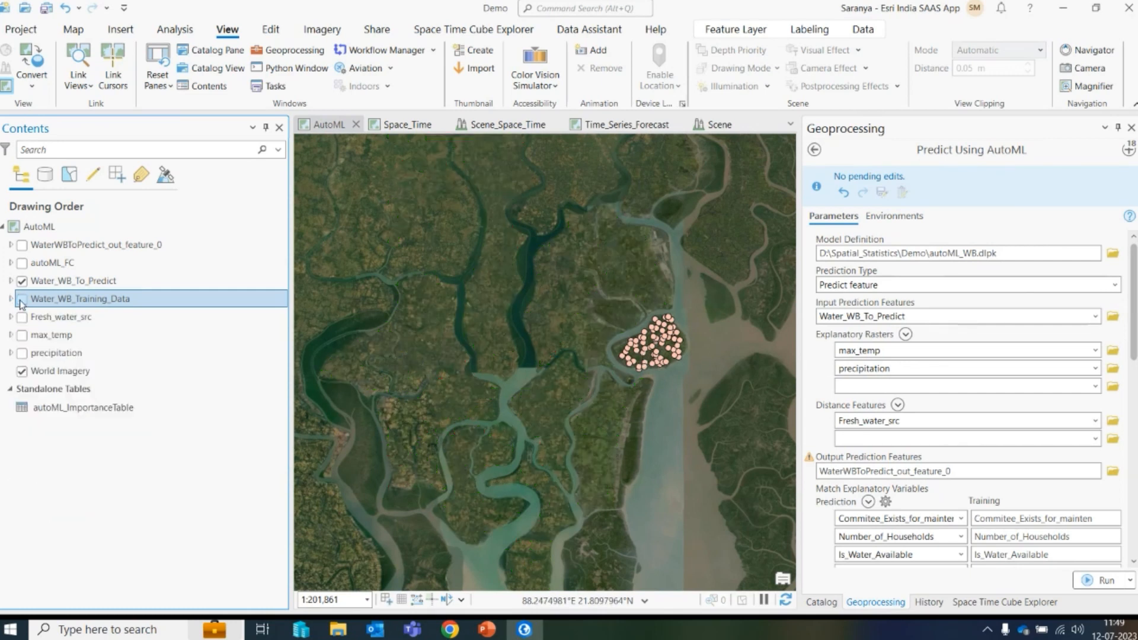
- Compare the Train Using AutoML parameters, then return to the Predict Using AutoML tool
click(1128, 152)
click(939, 432)
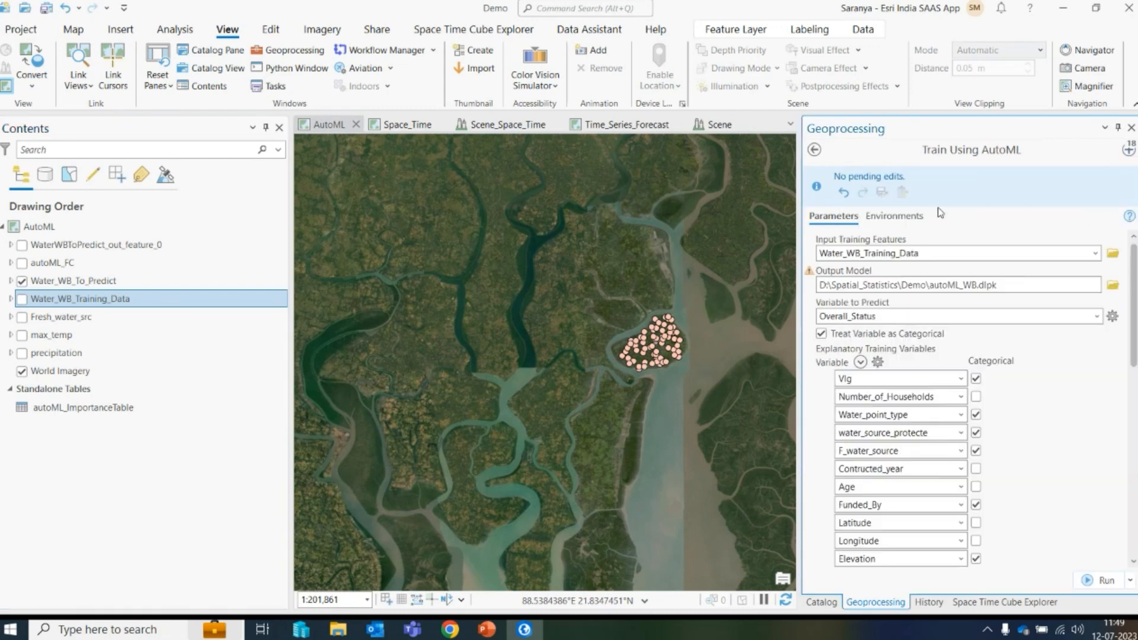
click(1128, 152)
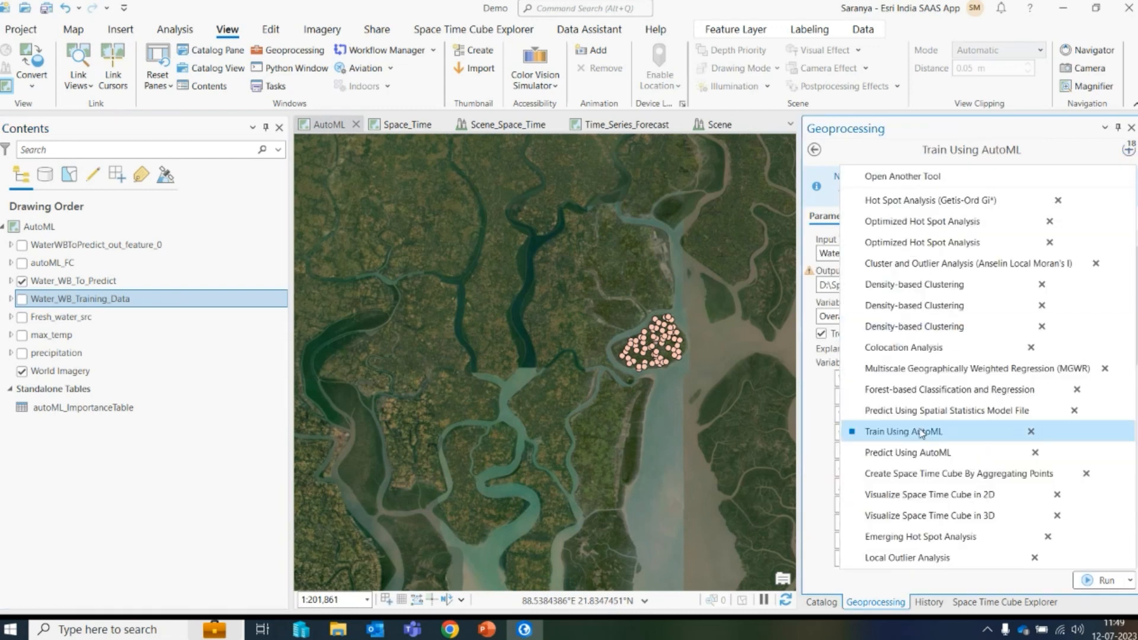
click(911, 461)
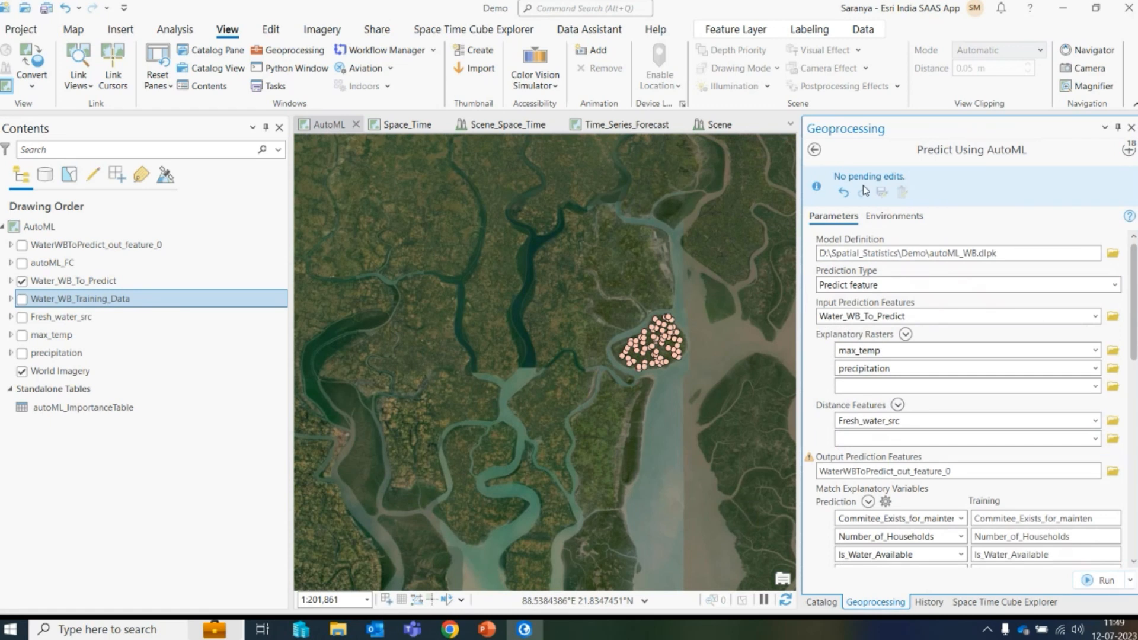
- Scroll through the Predict Using AutoML parameters, including matched explanatory variables, distance features and rasters
scroll(1133, 277, down, 2)
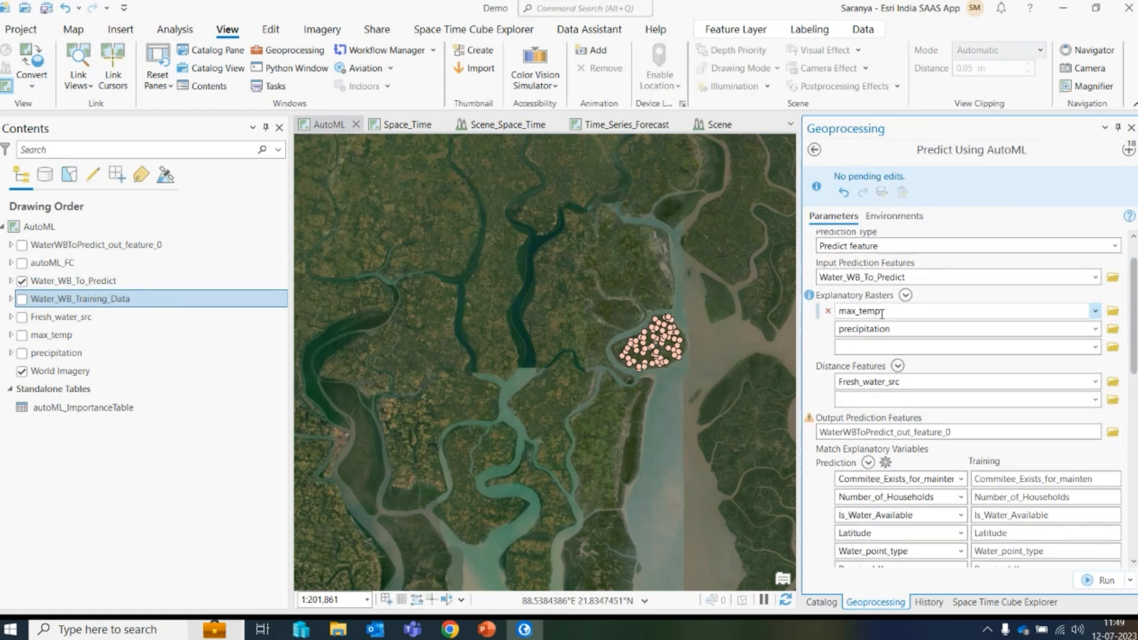
scroll(1133, 277, down, 5)
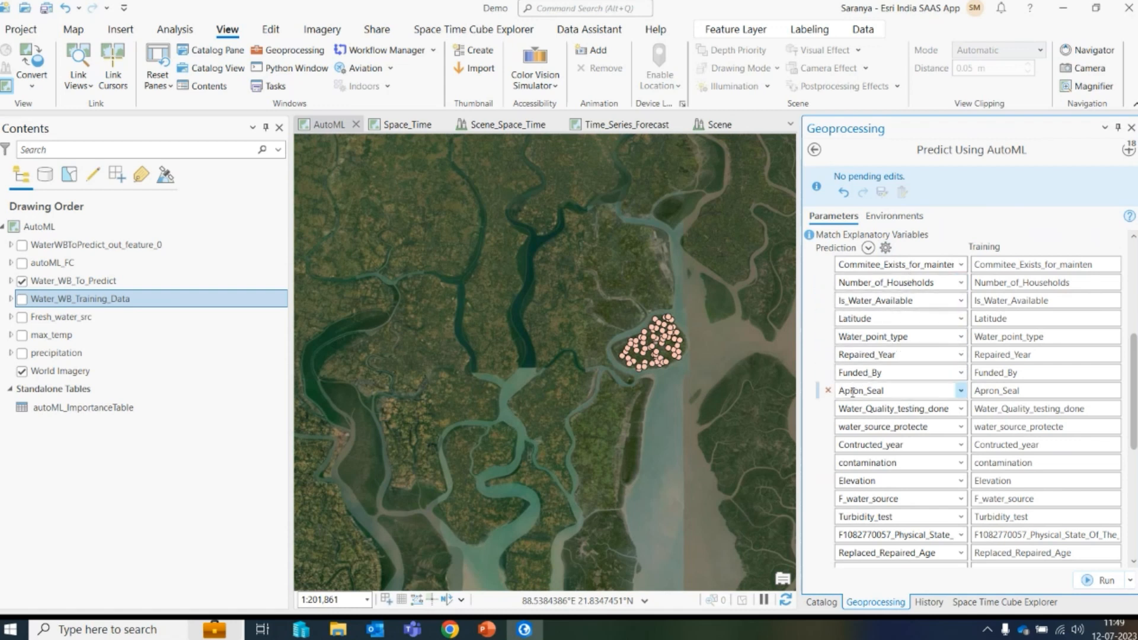
scroll(972, 397, down, 5)
scroll(973, 397, up, 7)
scroll(972, 397, down, 6)
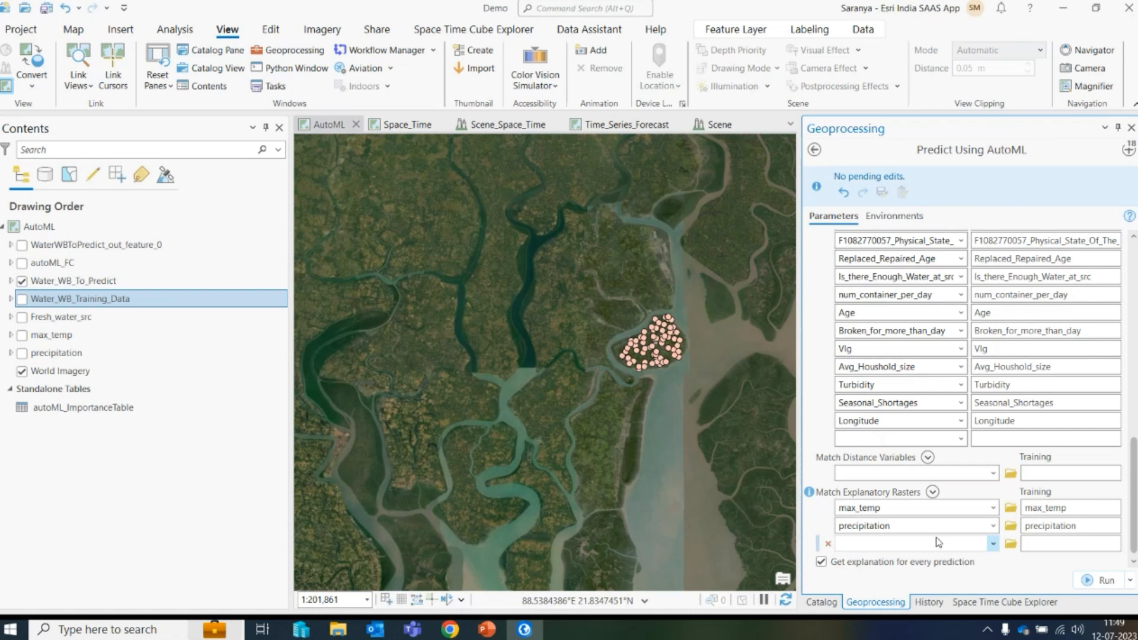
scroll(938, 542, up, 5)
scroll(824, 383, up, 5)
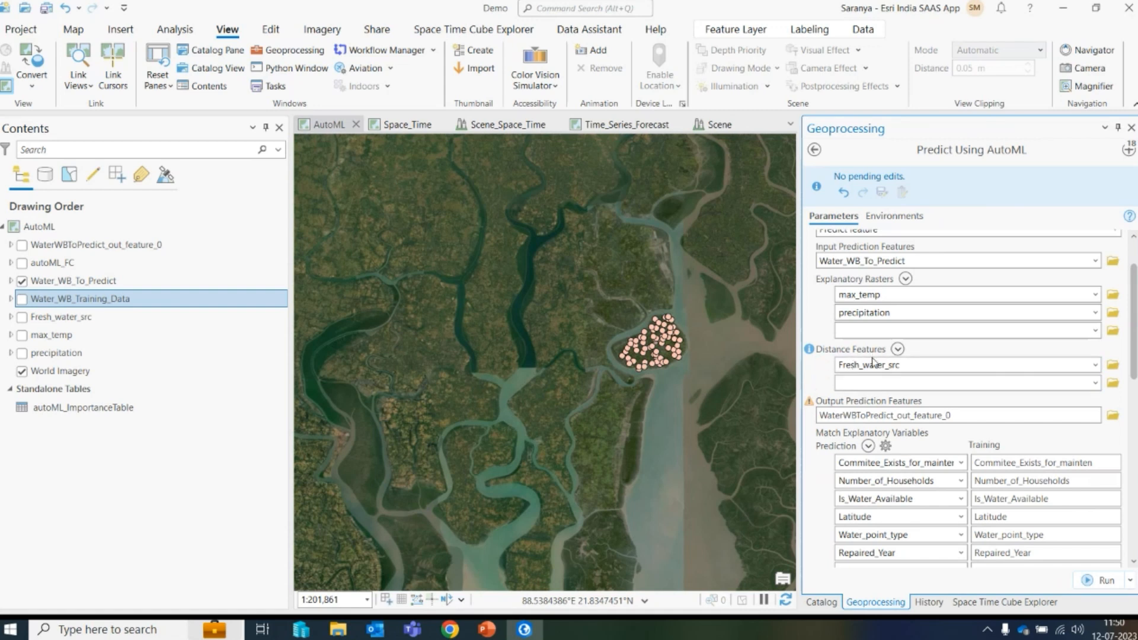
click(22, 317)
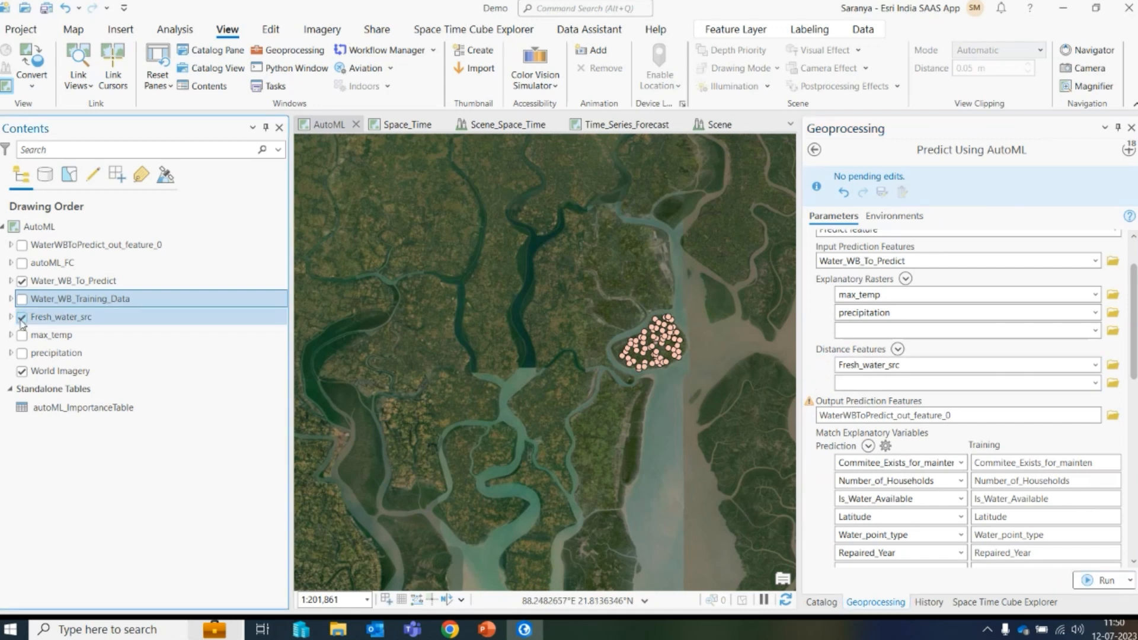
click(22, 318)
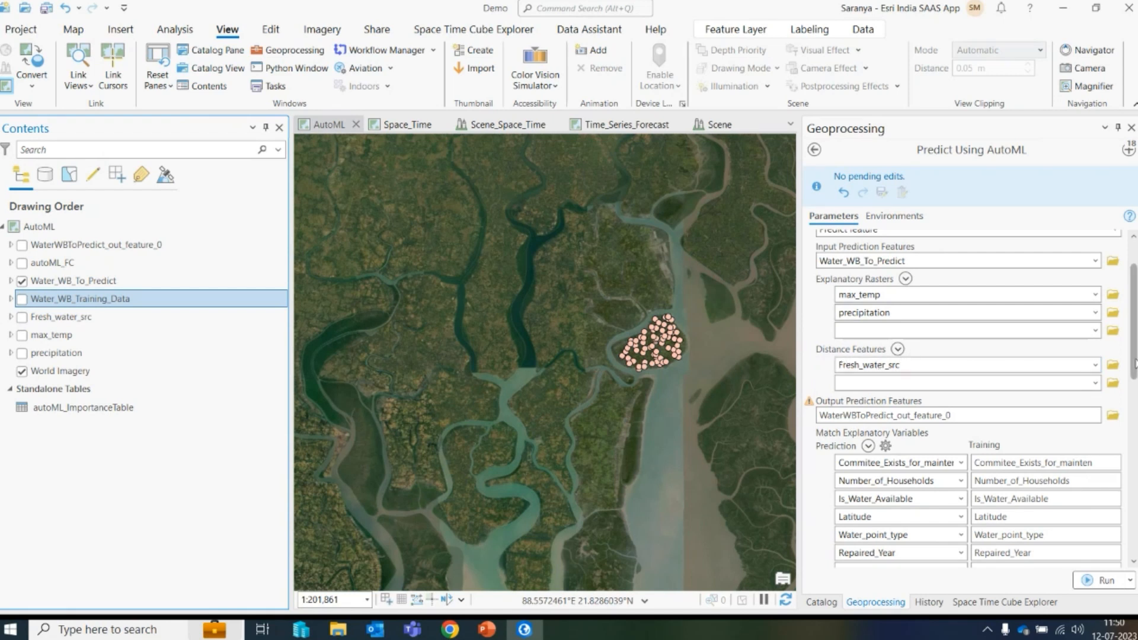
scroll(967, 403, up, 2)
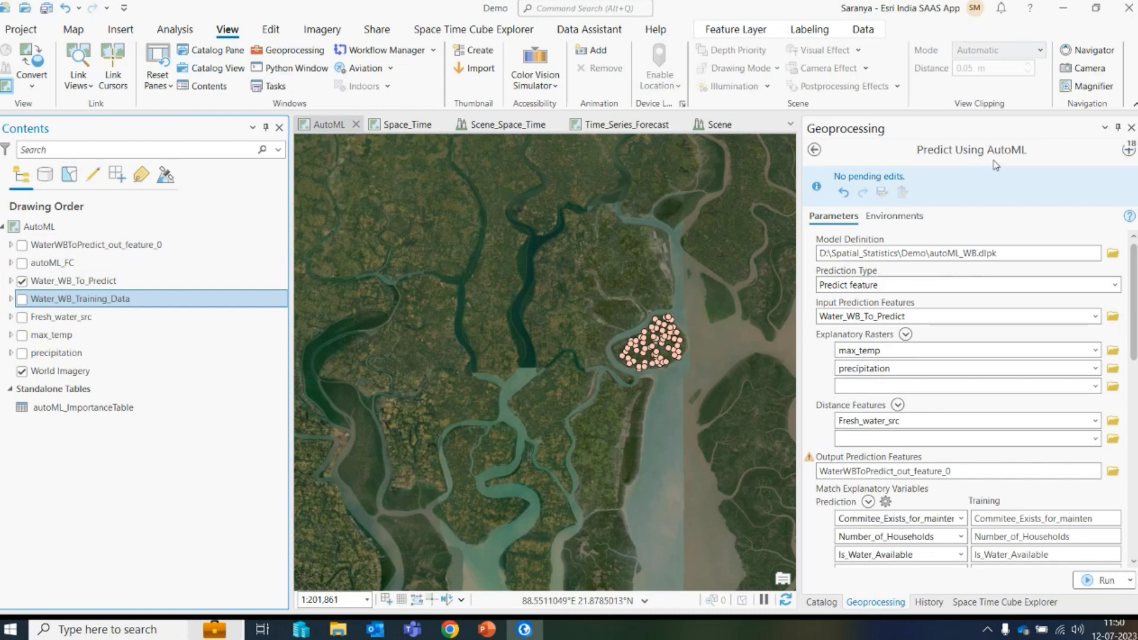
- Turn on and expand the WaterWBToPredict_out_feature_0 prediction layer to view its predicted Overall_Status points
click(22, 244)
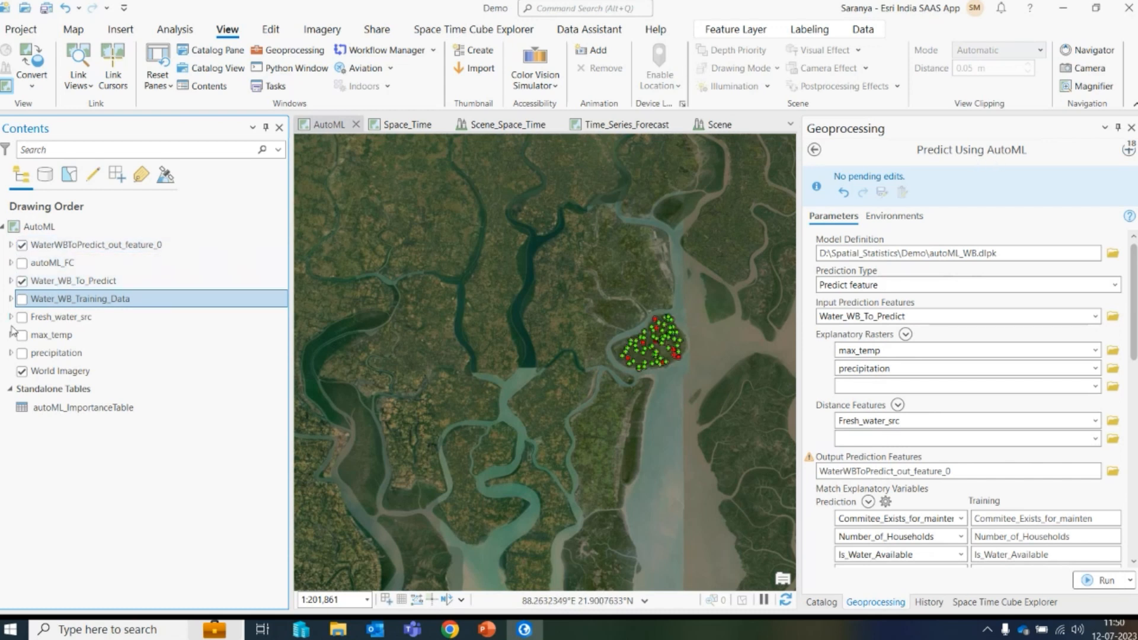
click(11, 245)
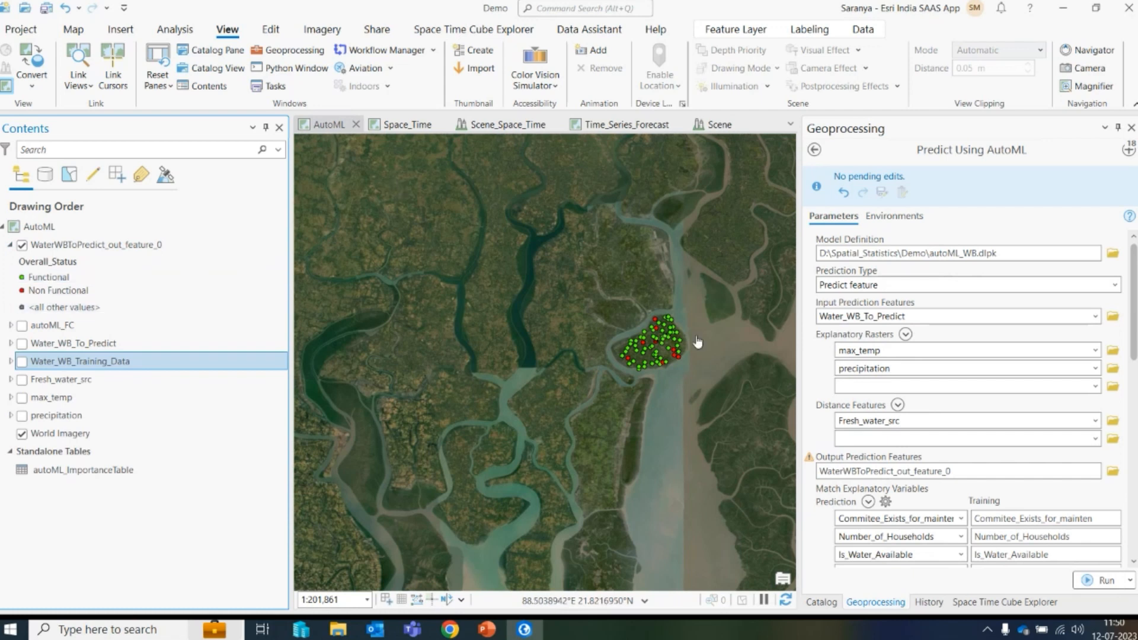
scroll(659, 350, up, 4)
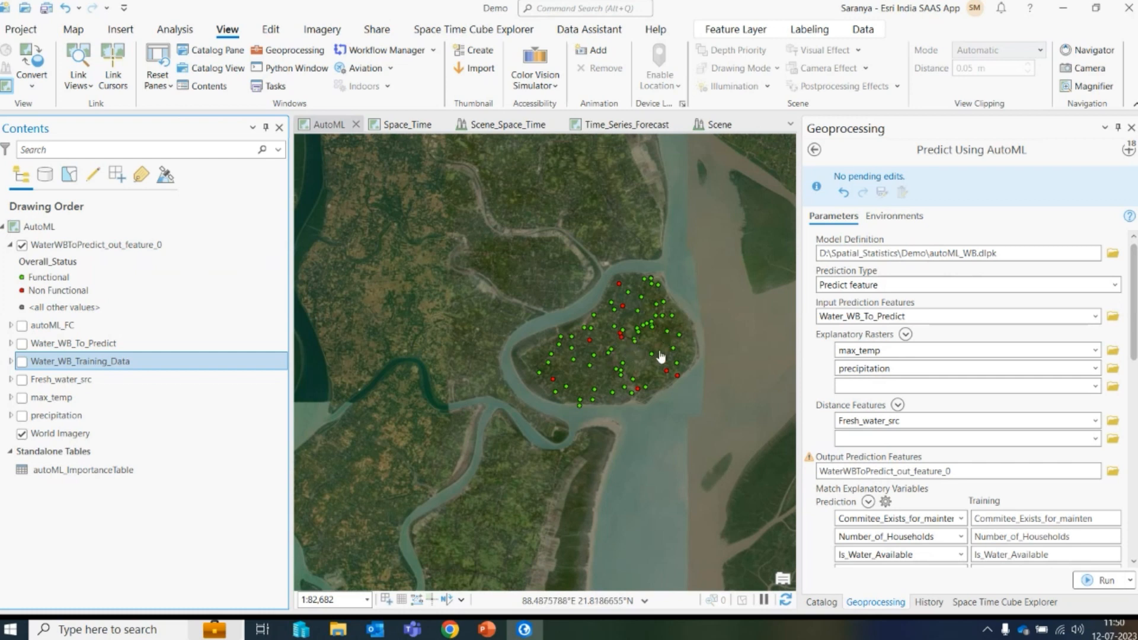
- Close the AutoML map view and switch to the Space_Time map
click(356, 125)
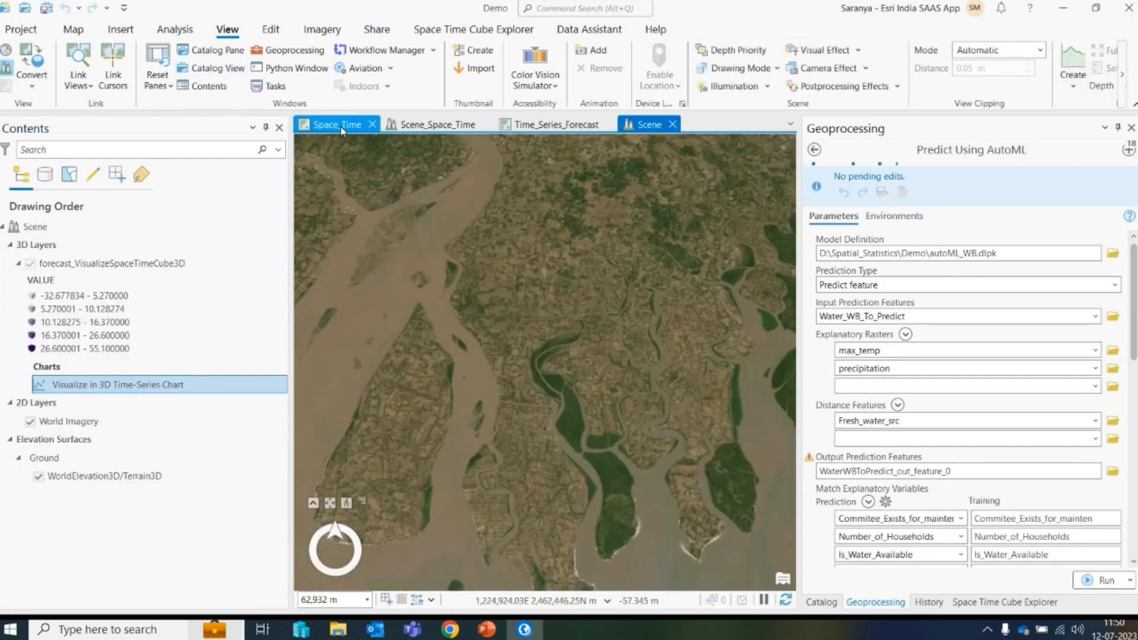
click(341, 126)
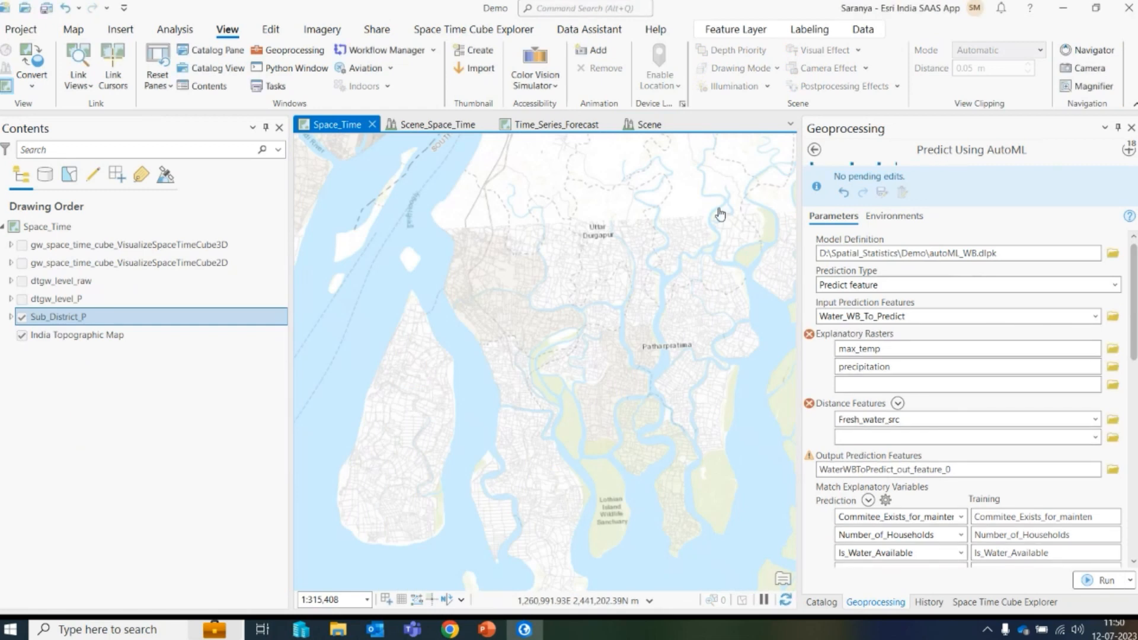
- Reopen the Create Space Time Cube By Aggregating Points tool from the recently used tools list
click(1128, 149)
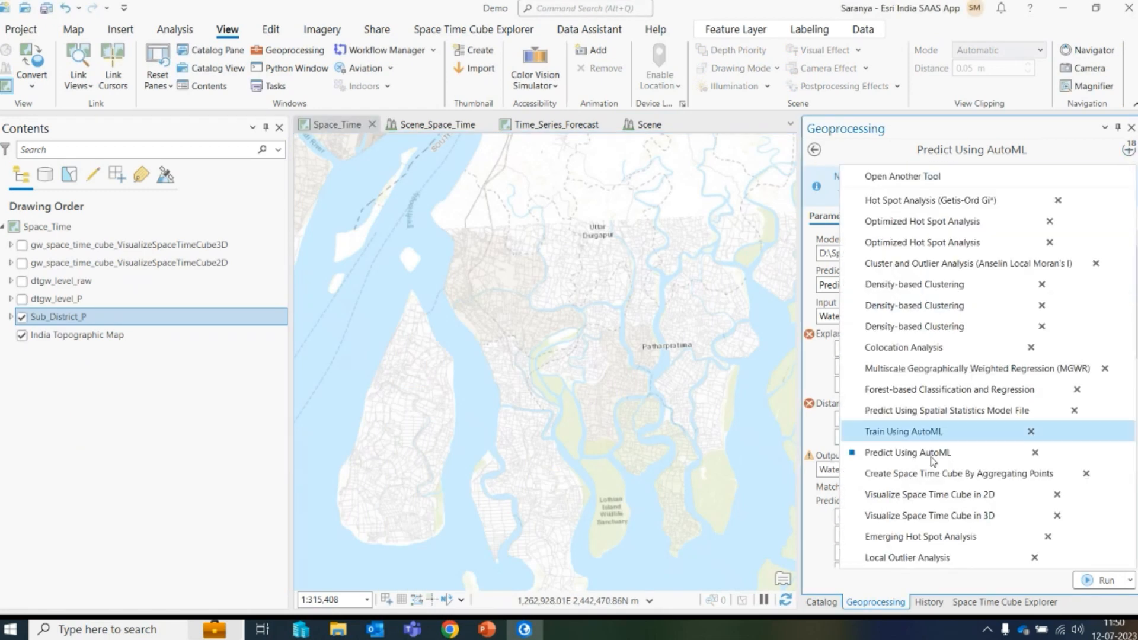
click(926, 475)
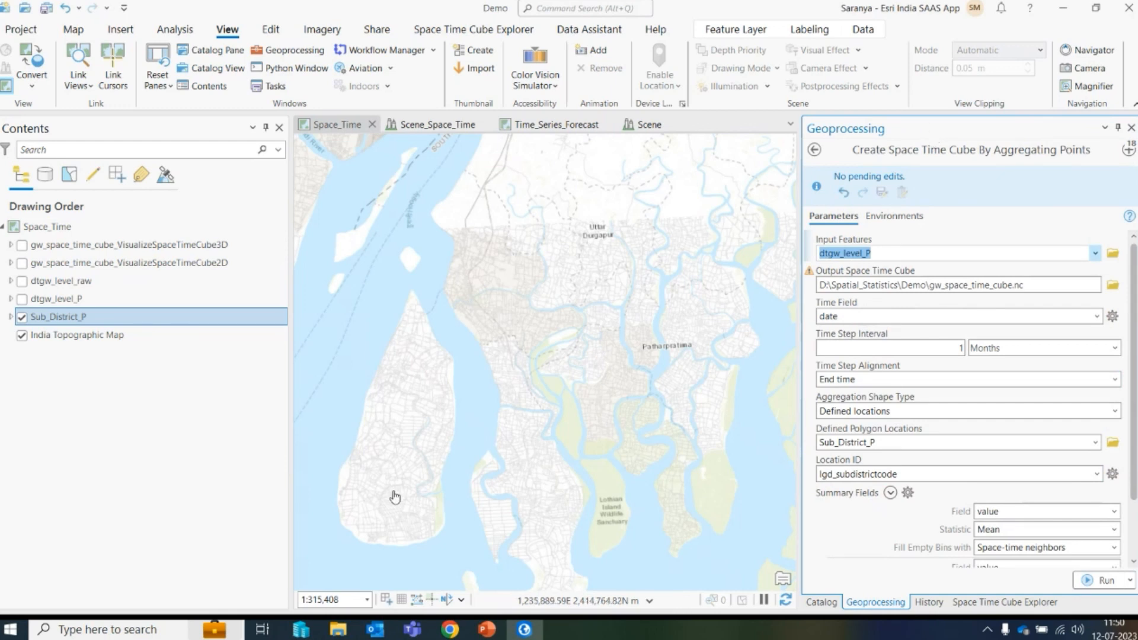
- Turn on the dtgw_level_P layer and zoom to its full extent
click(27, 300)
click(59, 299)
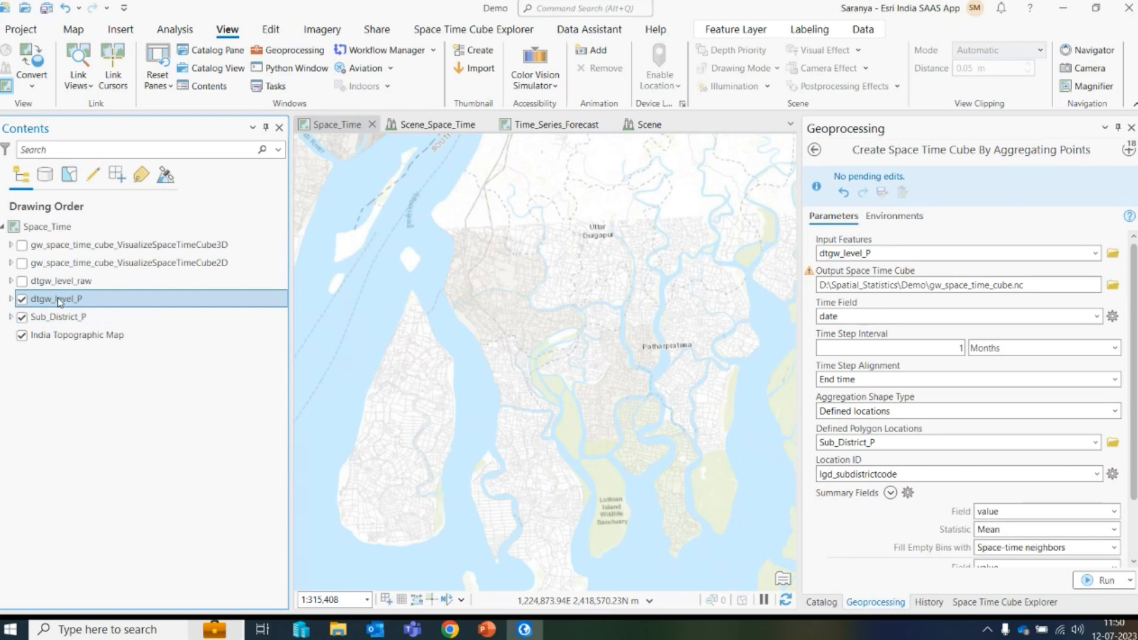
right_click(59, 301)
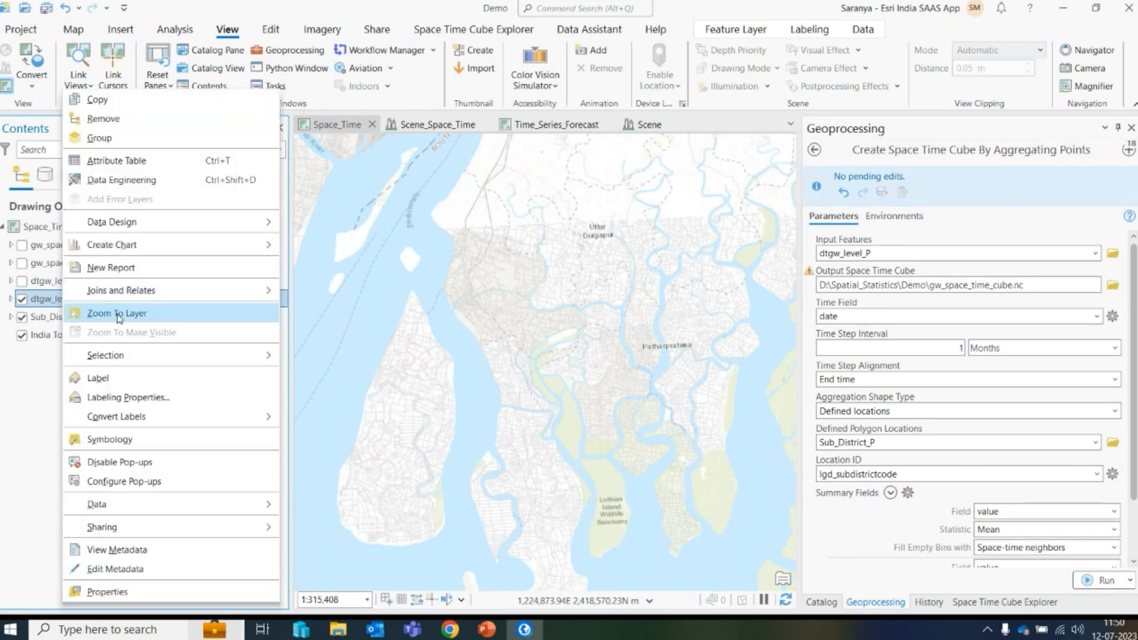
click(116, 313)
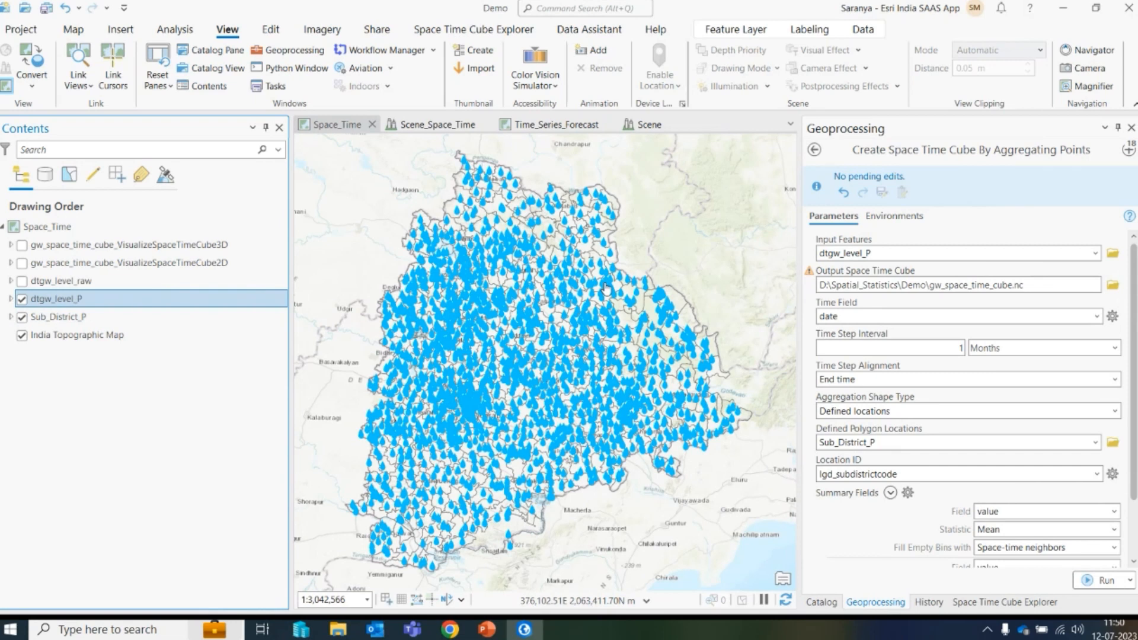
- Open the attribute table of the dtgw_level_P layer
right_click(62, 302)
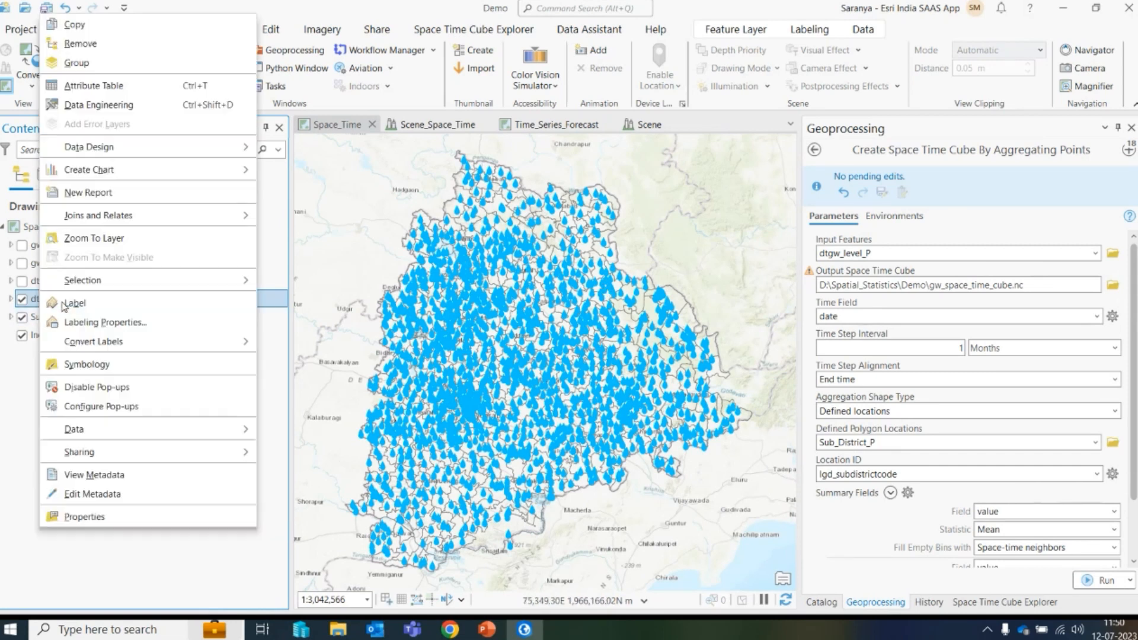
click(127, 85)
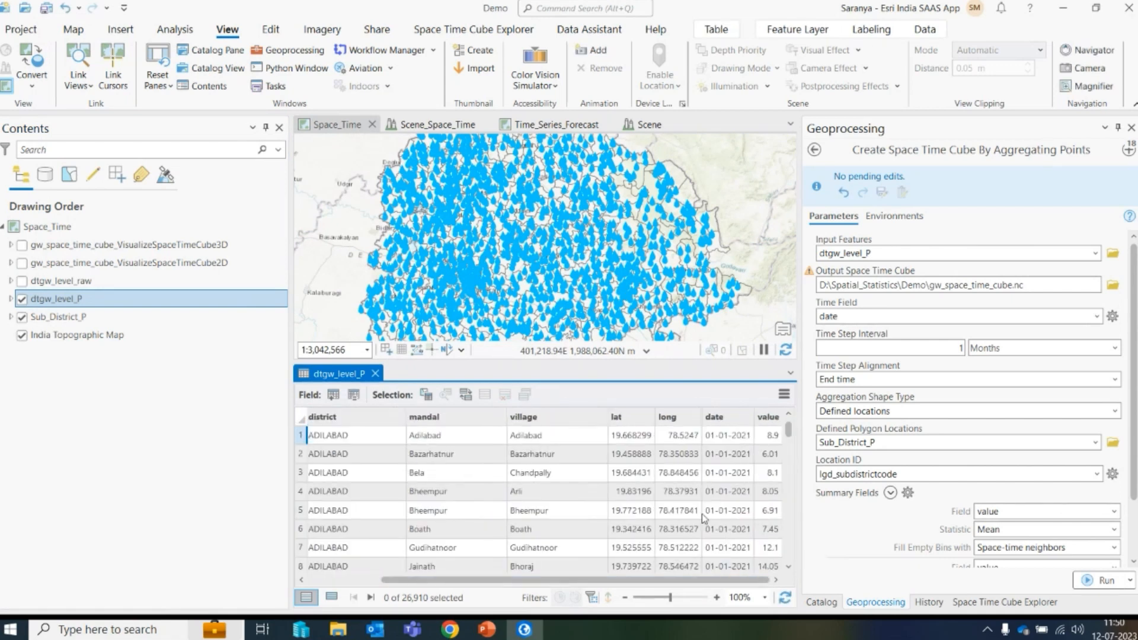
- Open the Data Engineering view for dtgw_level_P and calculate statistics for its fields
mouse_move(769, 419)
right_click(62, 301)
click(116, 180)
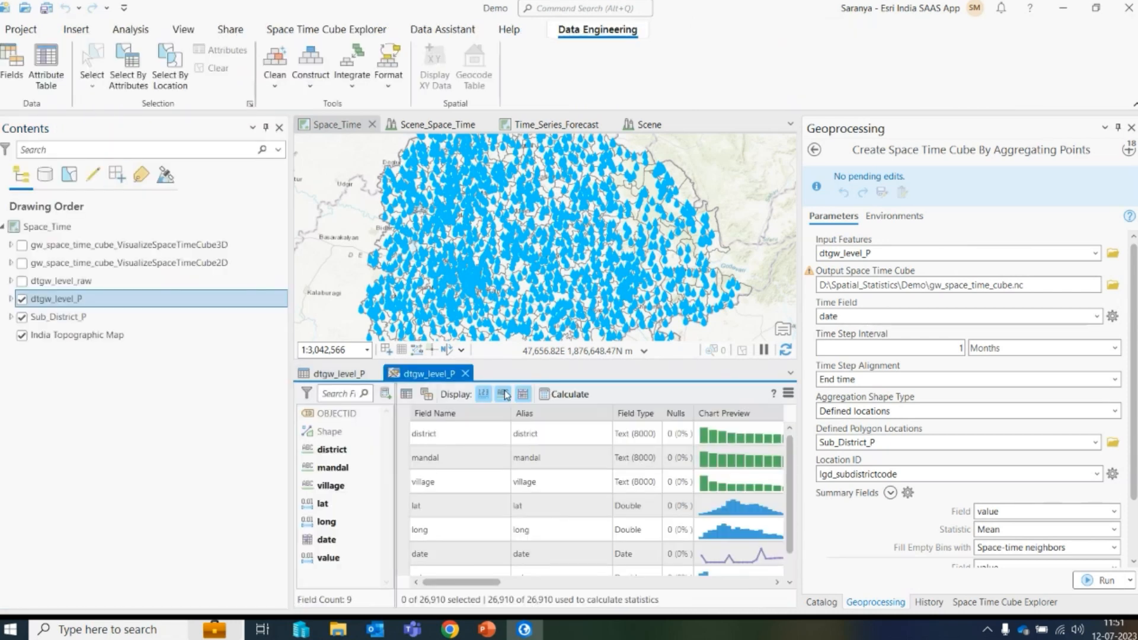
click(568, 393)
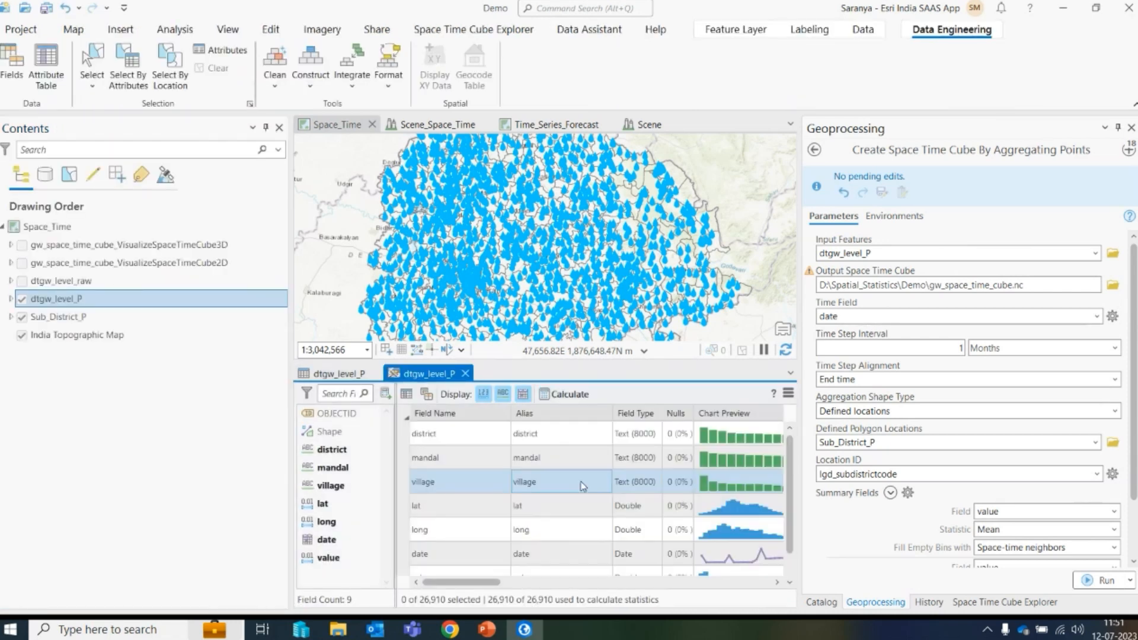
- Scroll through the field statistics, including counts, unique values, minimum and maximum of the date field
scroll(458, 554, down, 1)
click(458, 554)
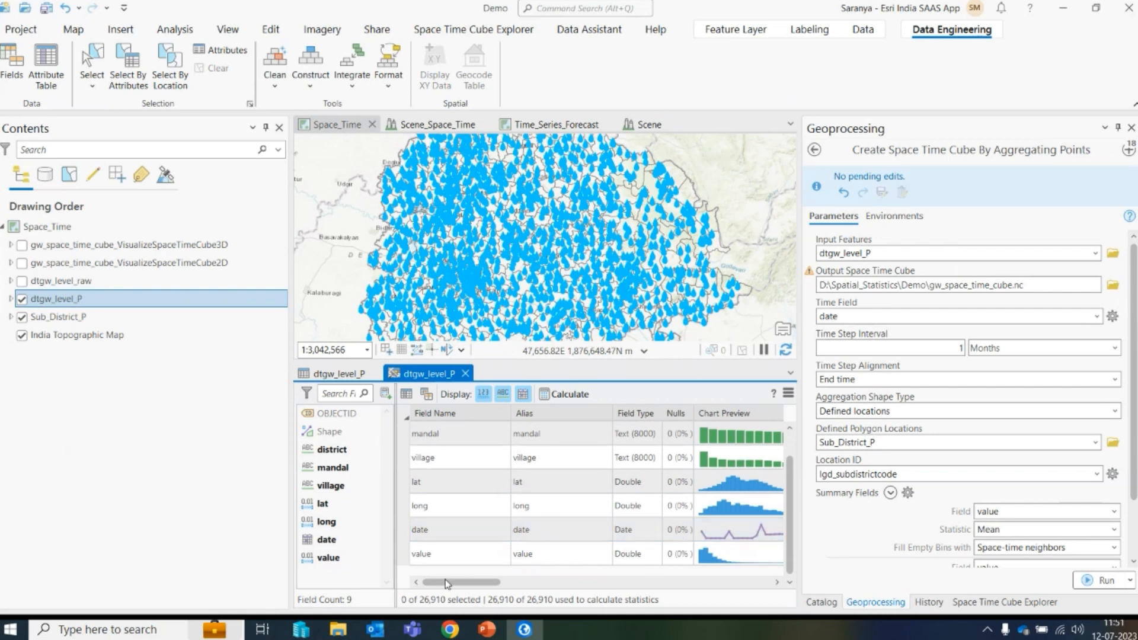
drag(466, 583, 612, 590)
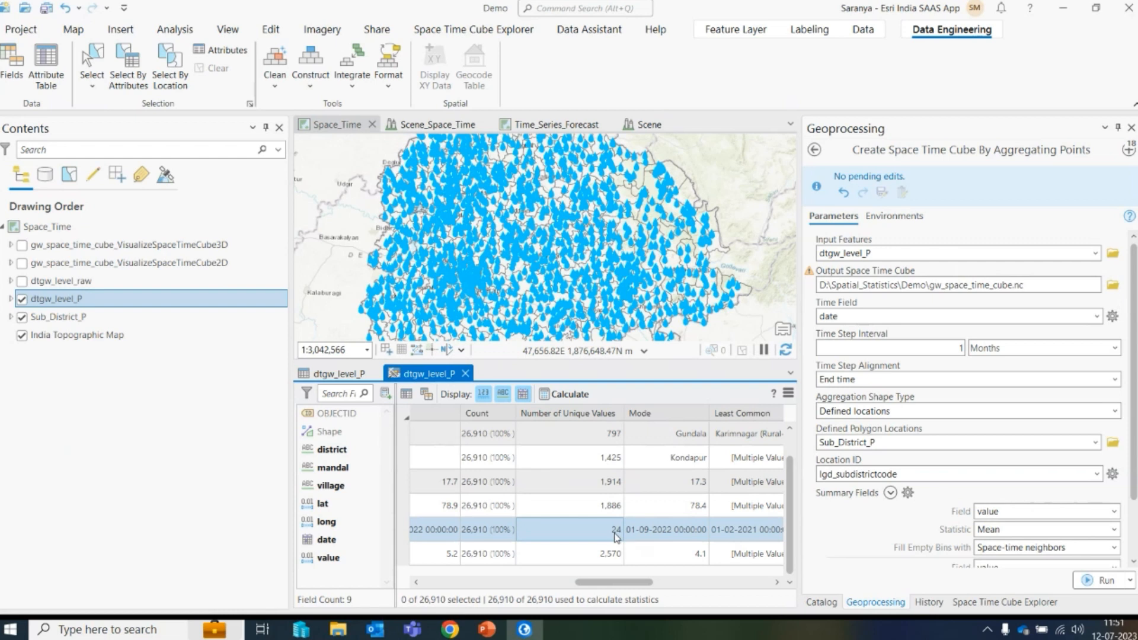
drag(617, 583, 519, 588)
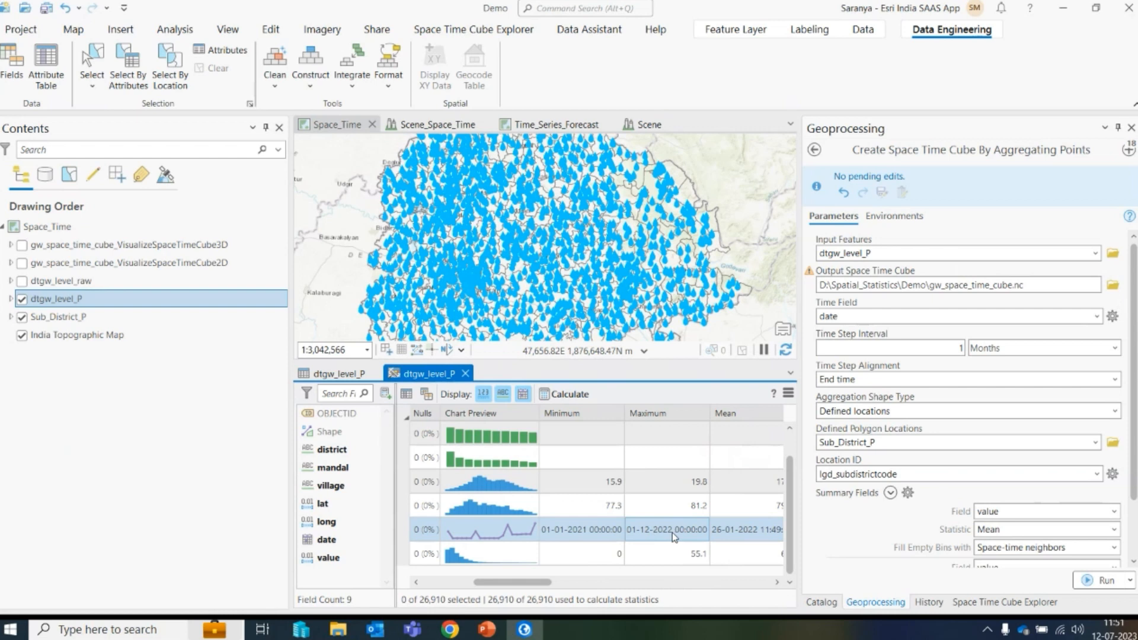
- Close the attribute table and Data Engineering views to return to the full map
click(466, 373)
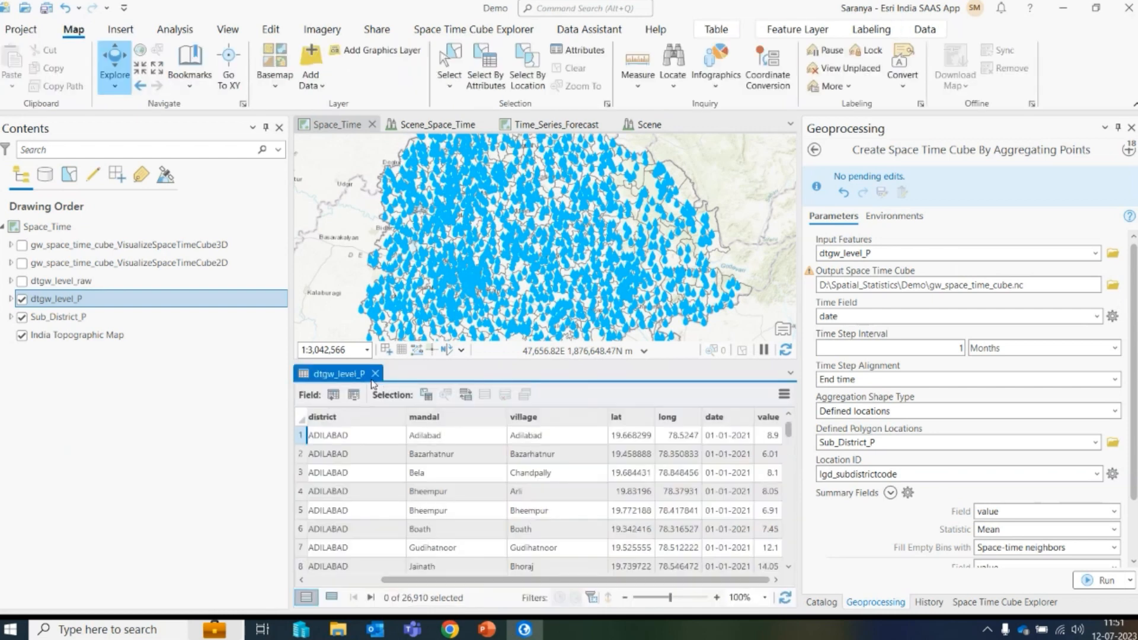
click(372, 331)
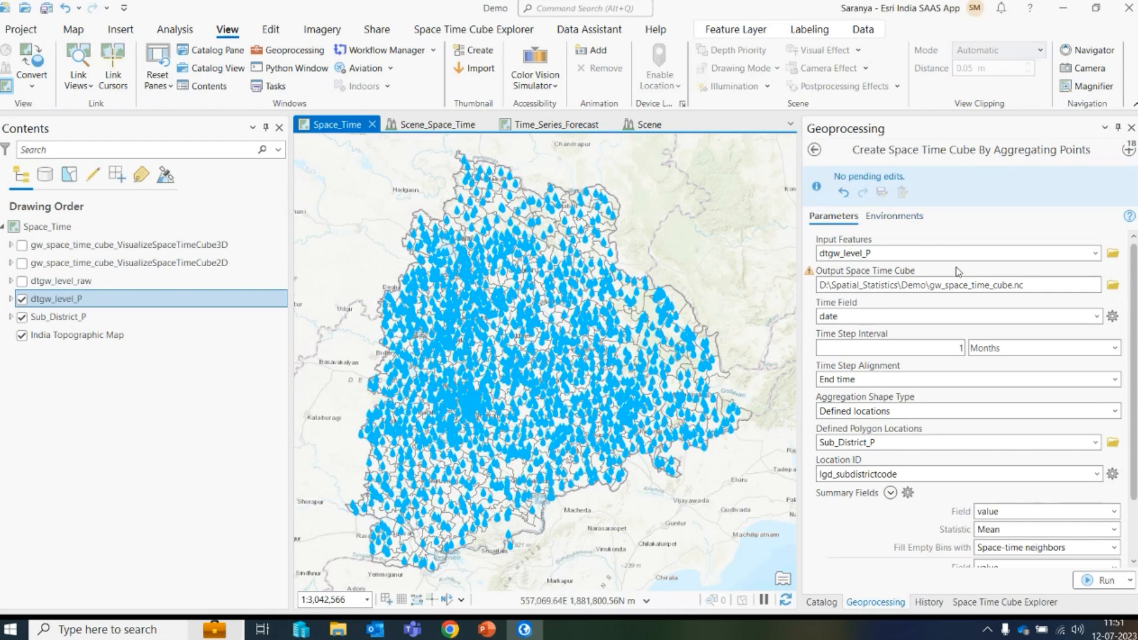
- Switch to PowerPoint and scroll the slide thumbnails to the space time cube slides
click(485, 630)
scroll(94, 511, down, 3)
drag(157, 480, 158, 513)
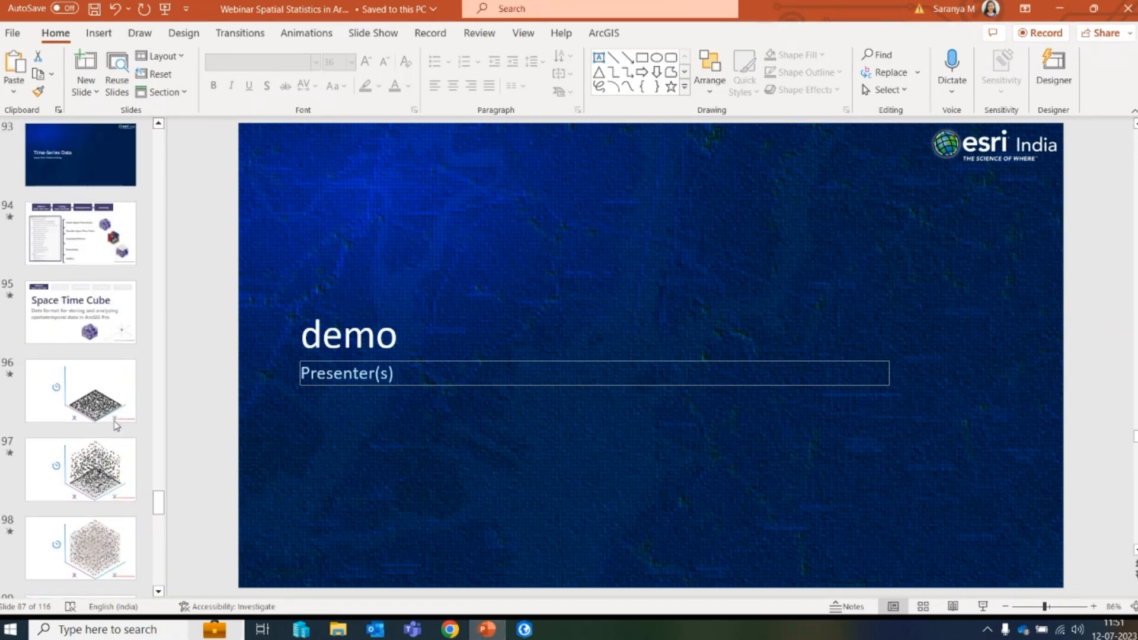
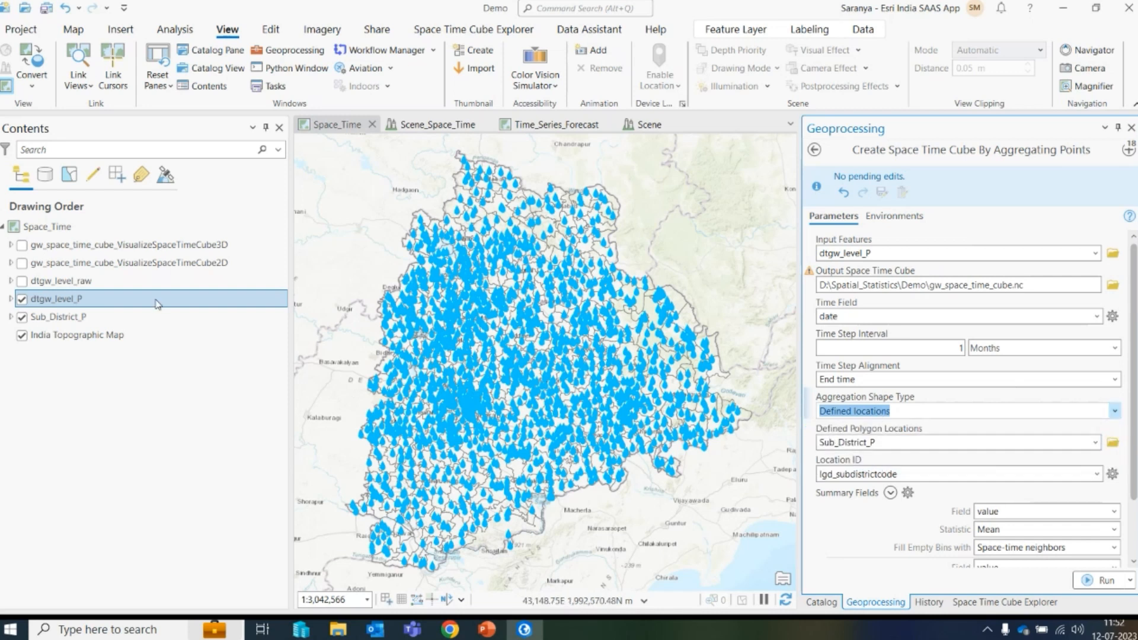
- Hide the dtgw_level_P layer and review the Create Space Time Cube By Aggregating Points parameters
click(22, 299)
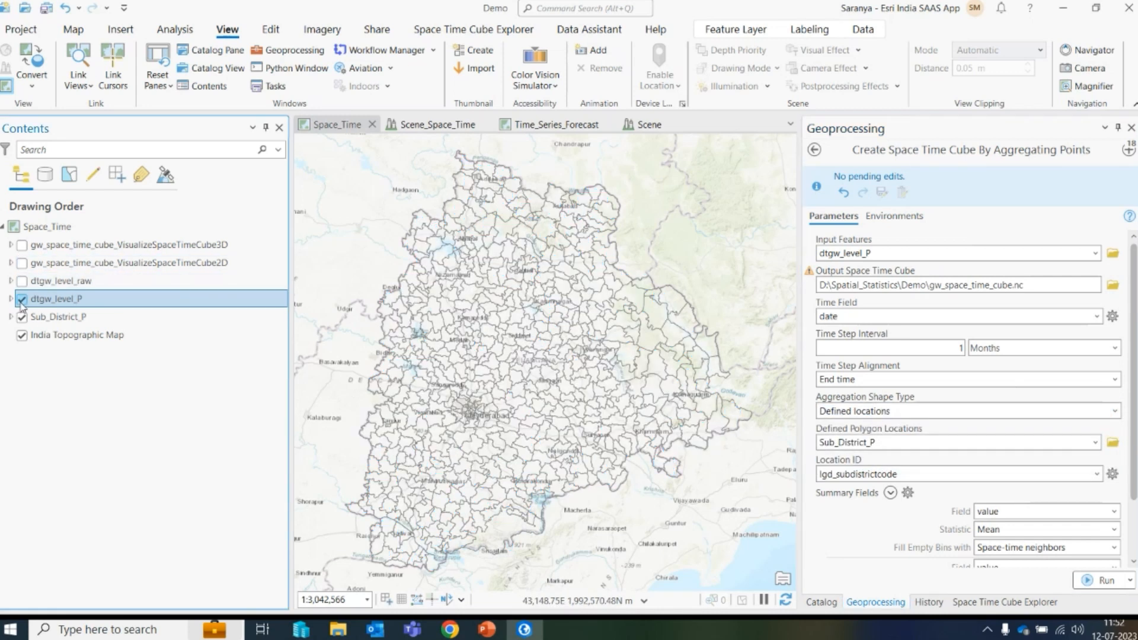
drag(1135, 425, 1137, 384)
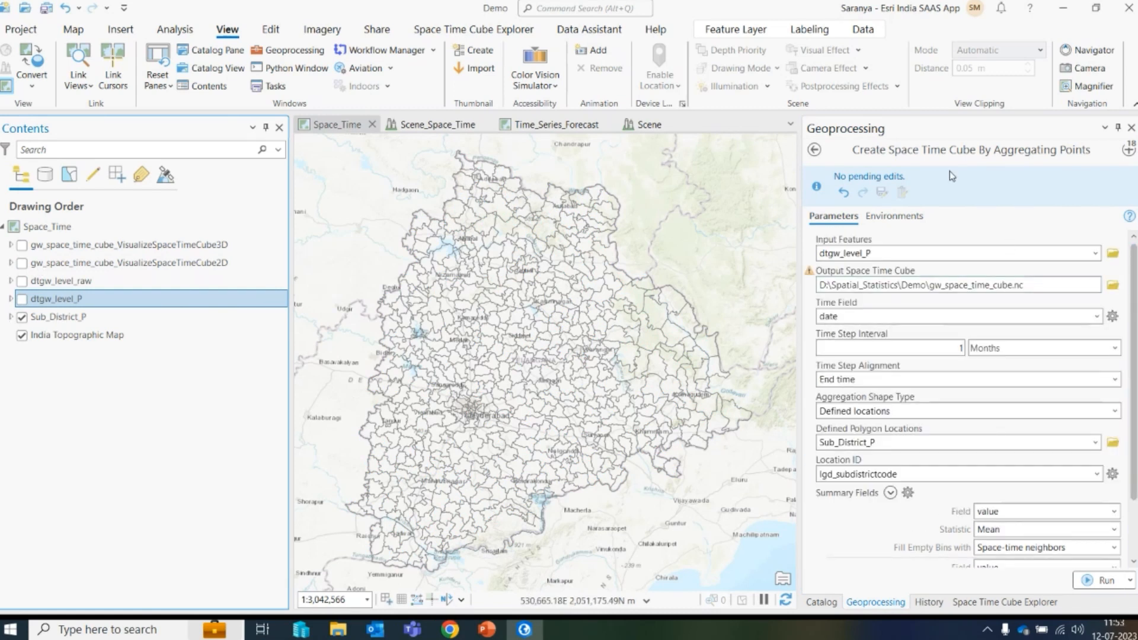
- Review the Visualize Space Time Cube in 2D and Visualize Space Time Cube in 3D tool parameters
click(1128, 149)
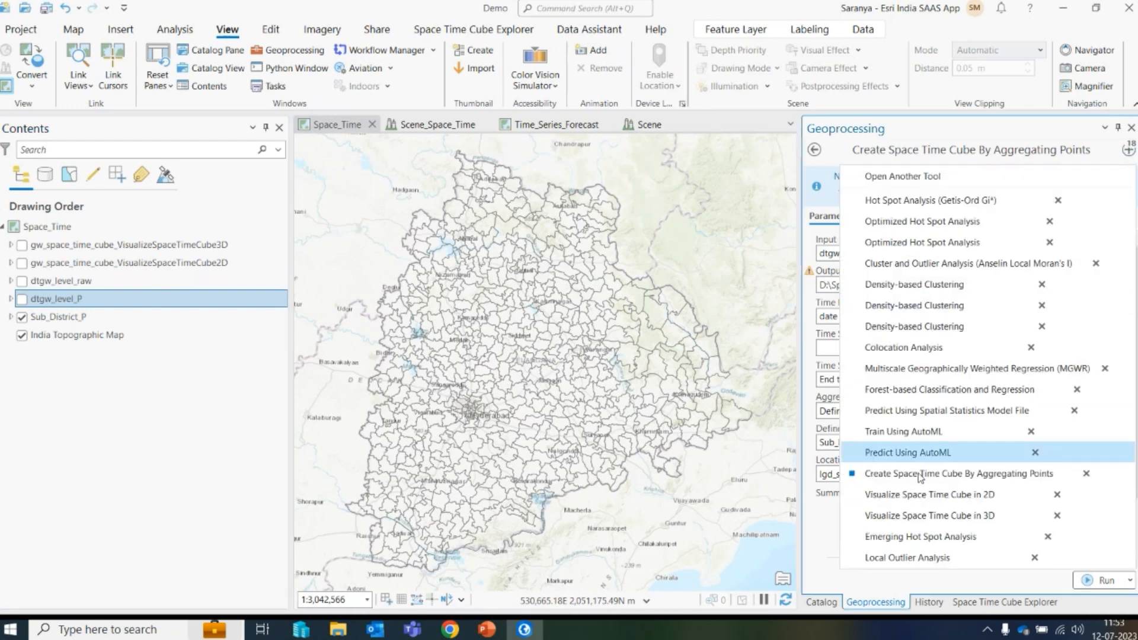
click(921, 495)
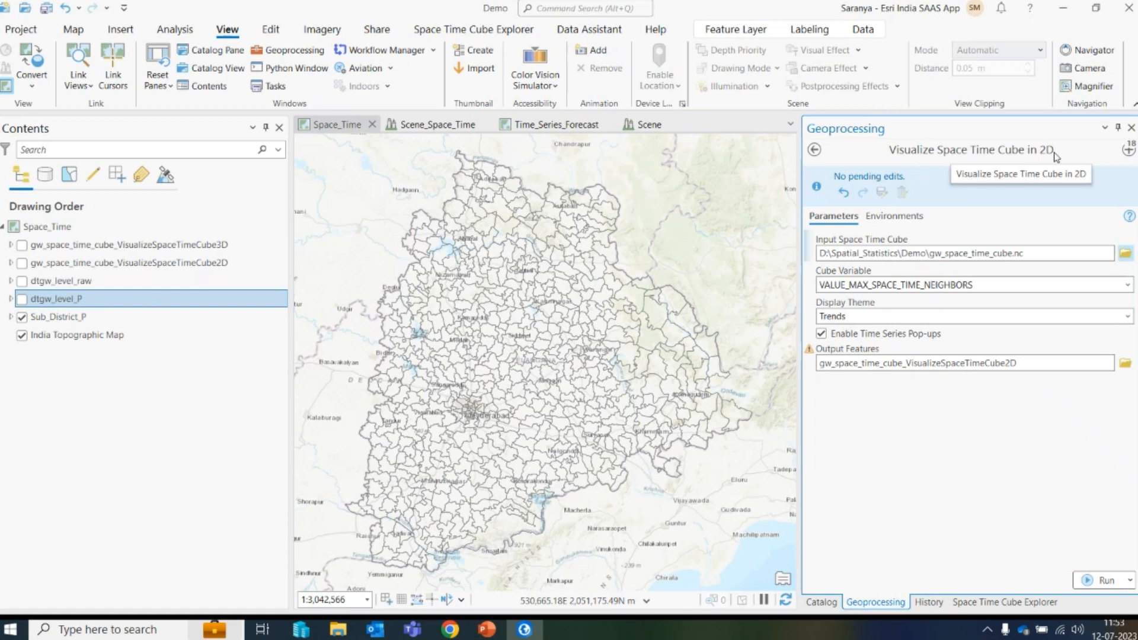
click(1128, 149)
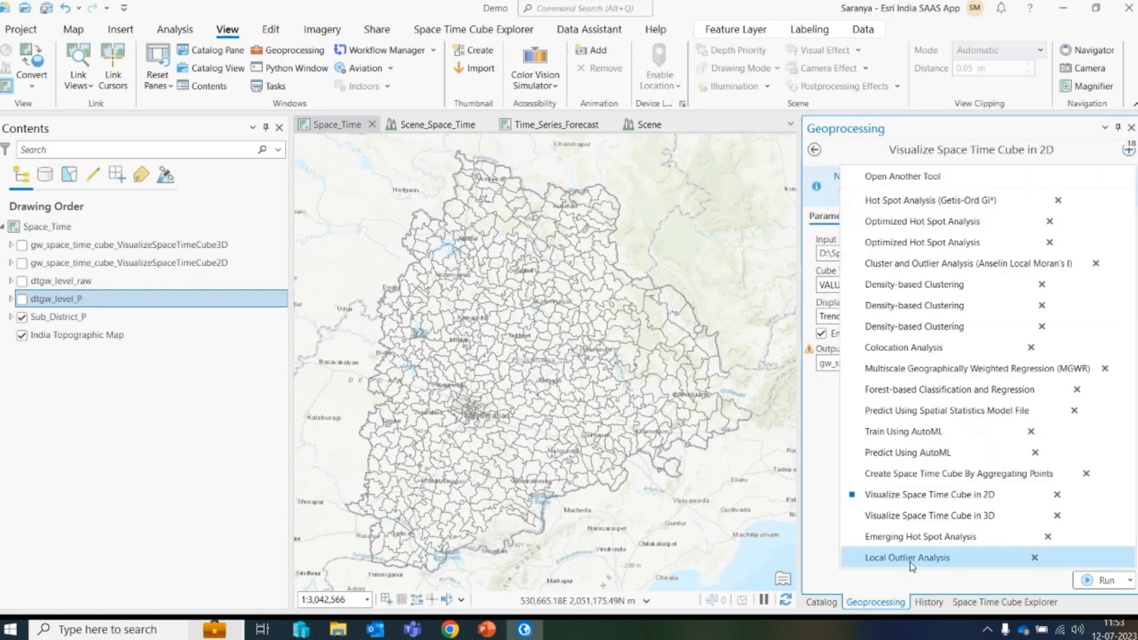
click(909, 516)
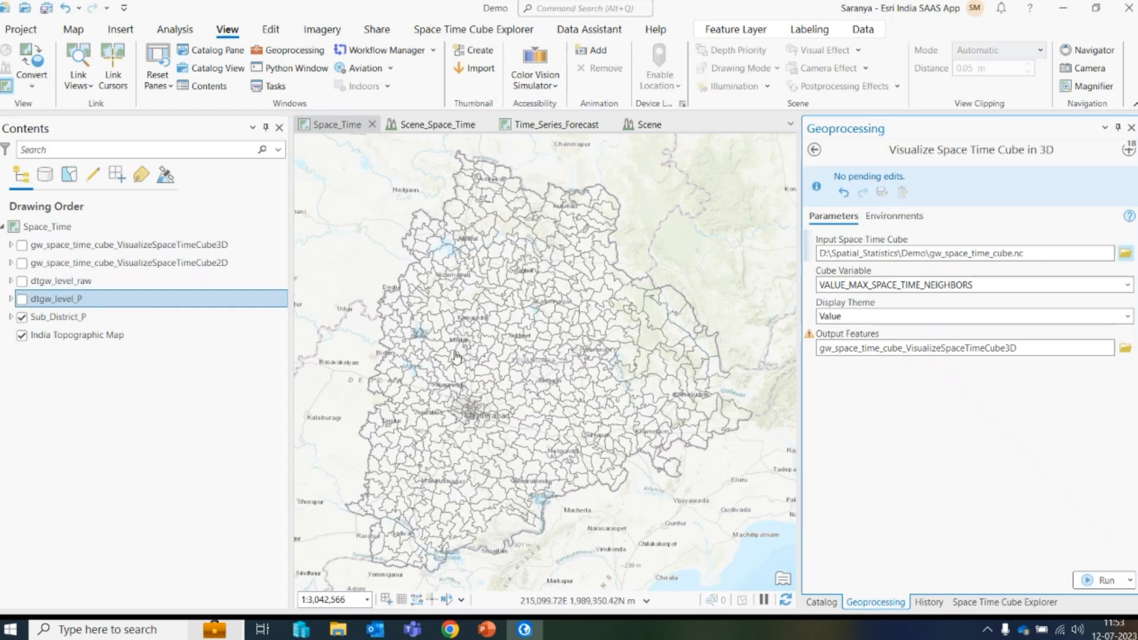
- Turn on the gw_space_time_cube_VisualizeSpaceTimeCube2D layer and expand its trend legend
click(23, 263)
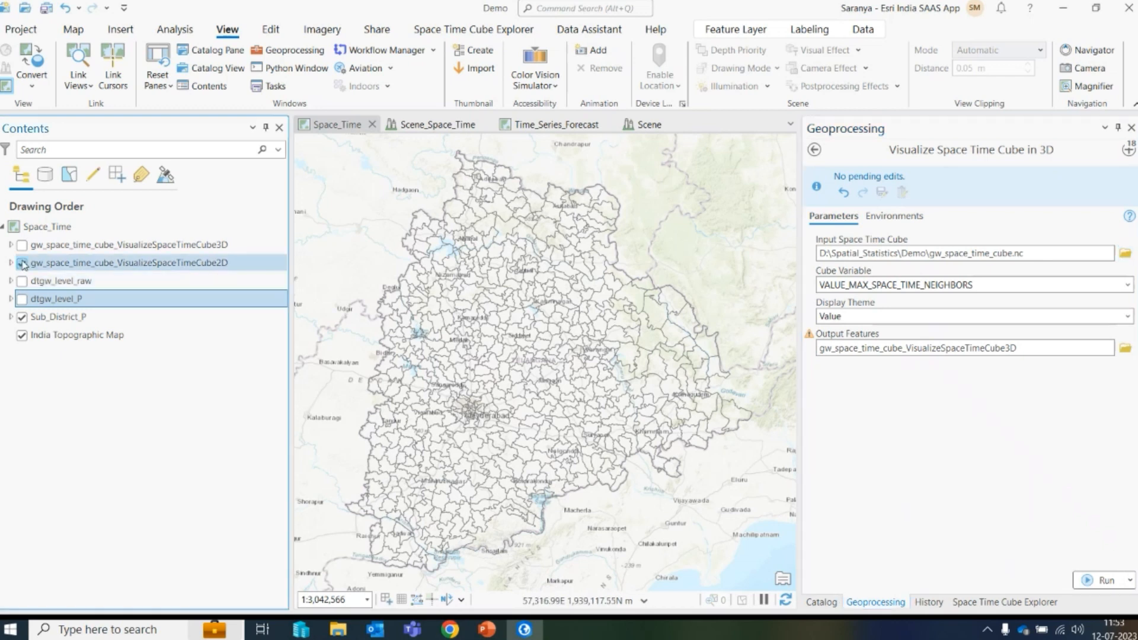
click(10, 262)
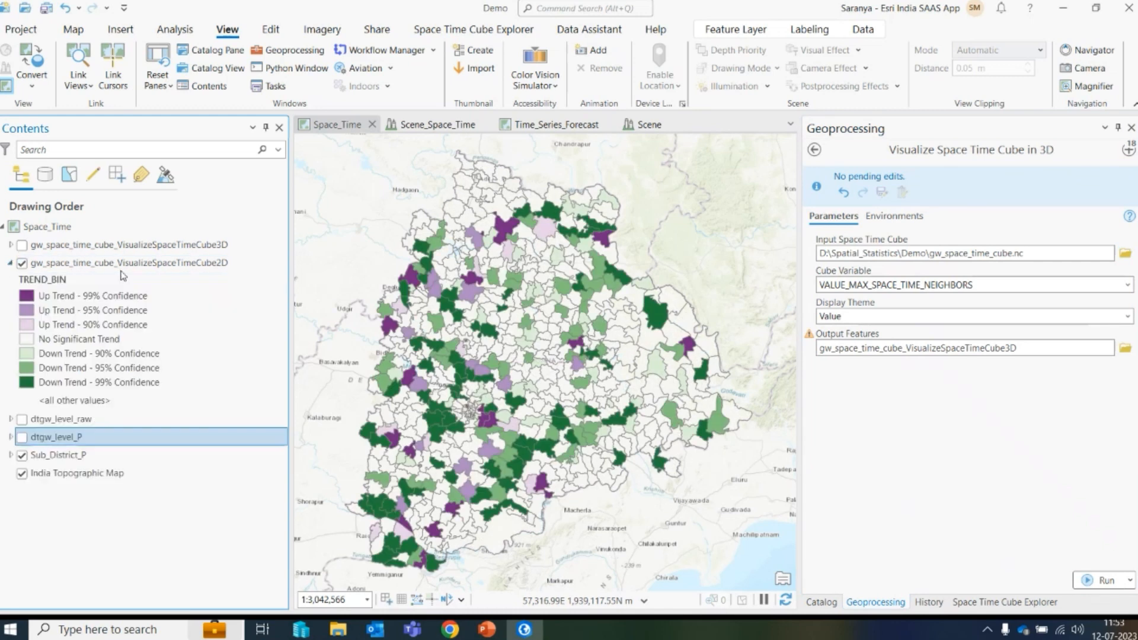
click(164, 264)
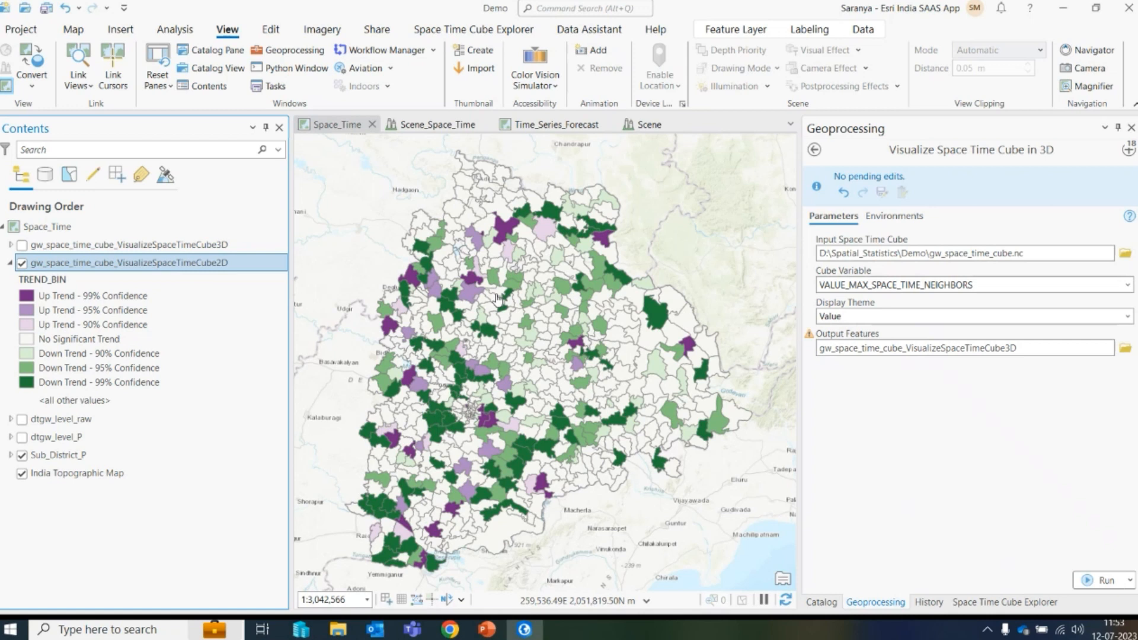
- Inspect the time-series pop-ups of several sub-districts on the trend map
scroll(470, 282, up, 2)
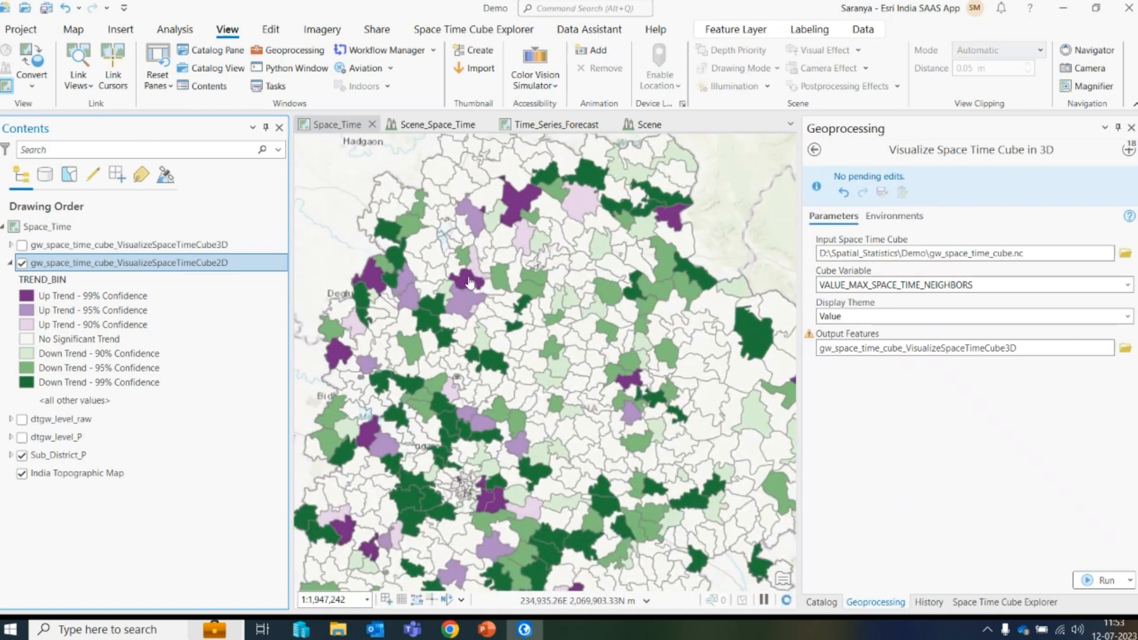
click(470, 282)
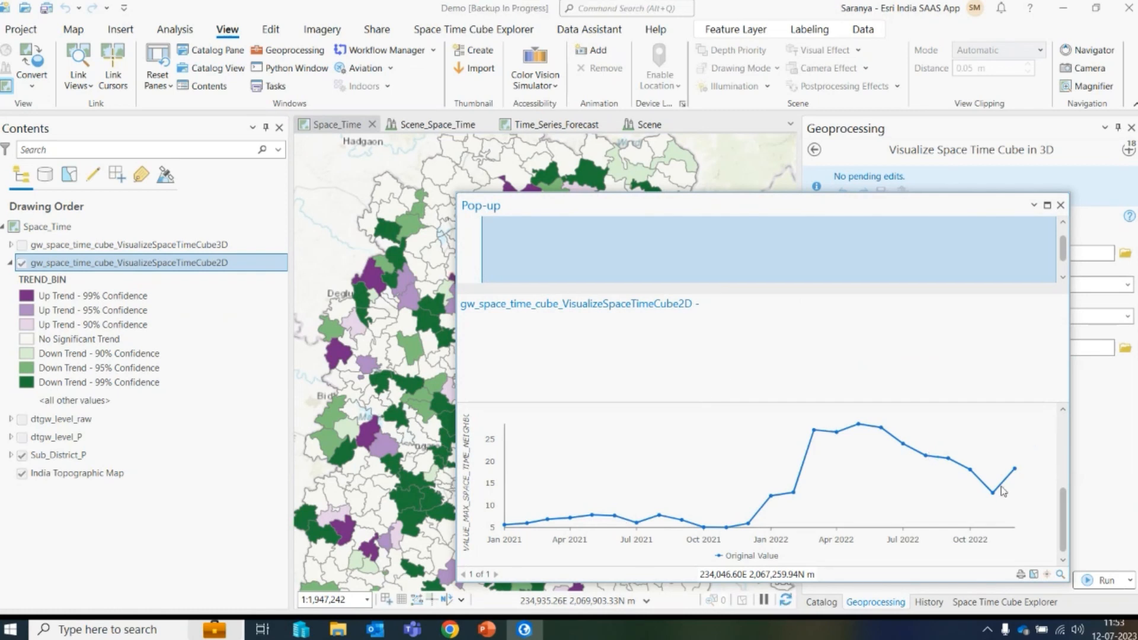
click(1061, 206)
click(375, 279)
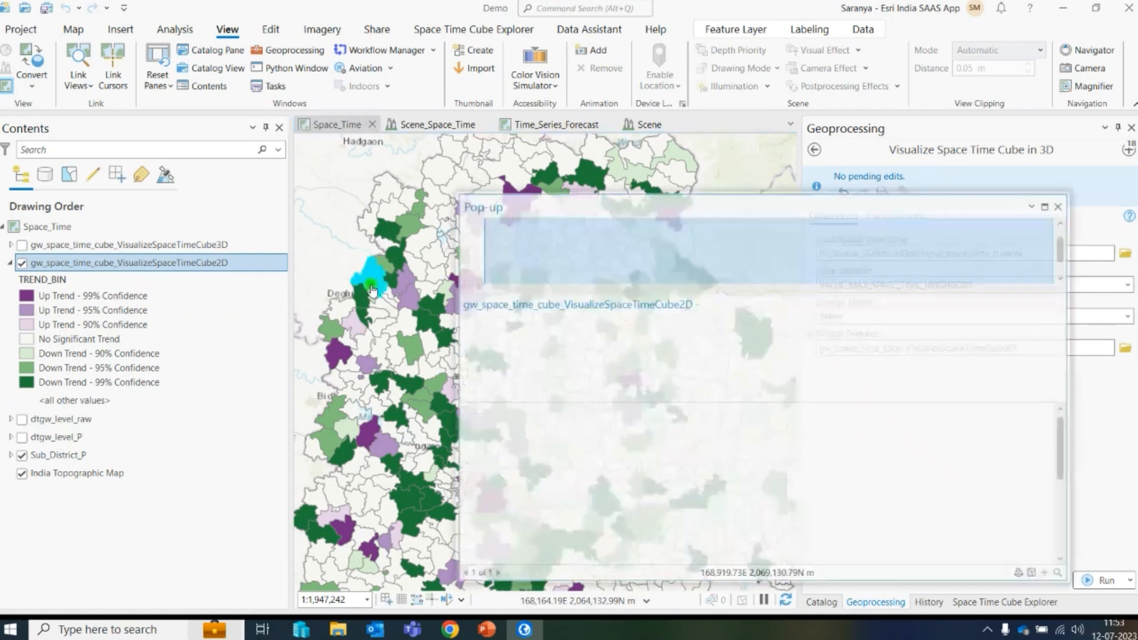
click(1061, 206)
click(448, 426)
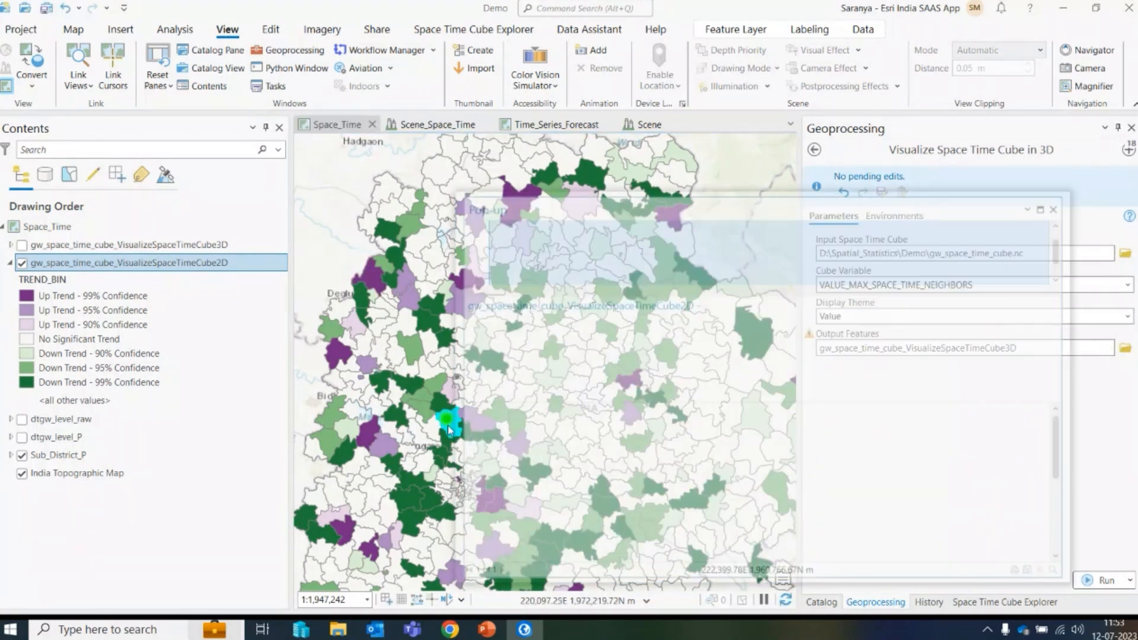
click(1061, 206)
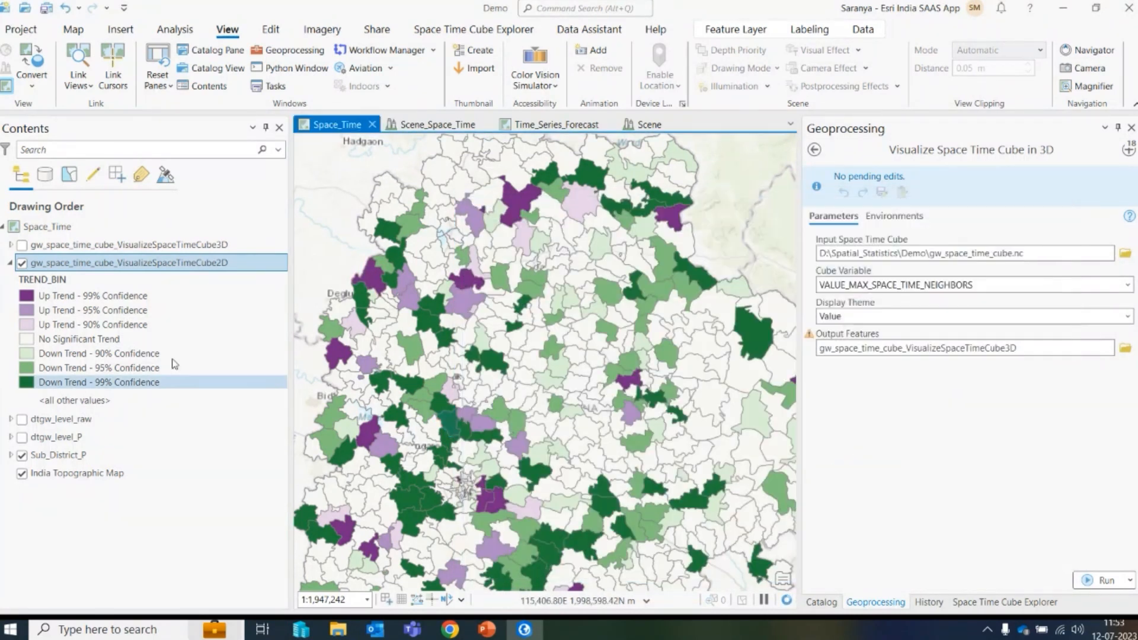
- Hide and collapse the 2D space time cube layer
click(21, 264)
click(11, 265)
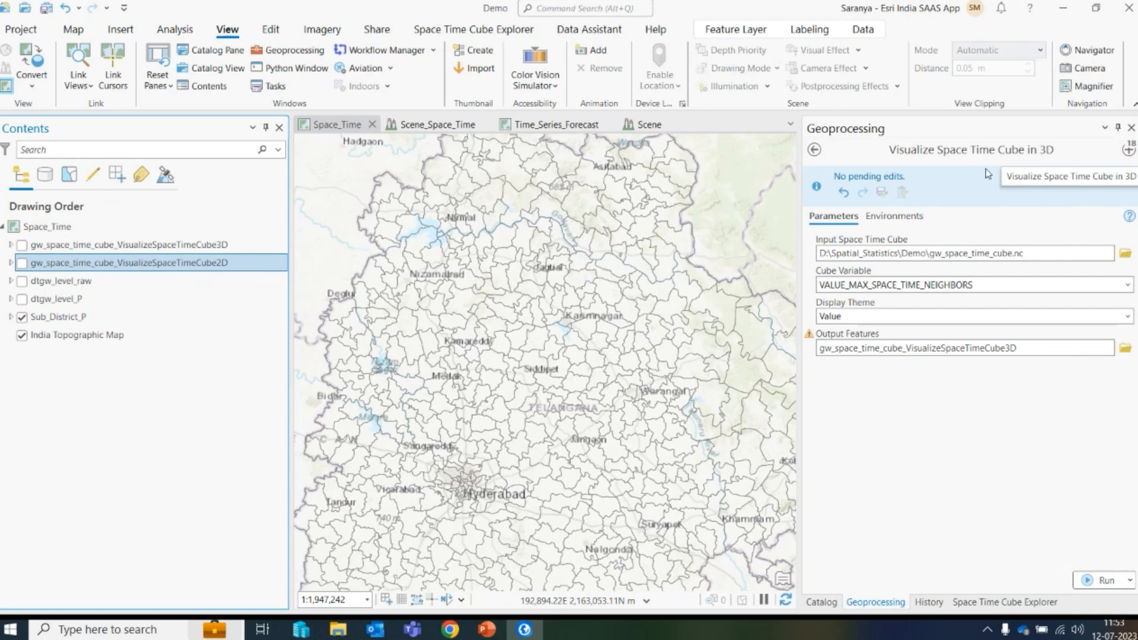
- Switch to the Scene_Space_Time scene and zoom to the gw_space_time_cube_VisualizeSpaceTimeCube3D layer
click(433, 125)
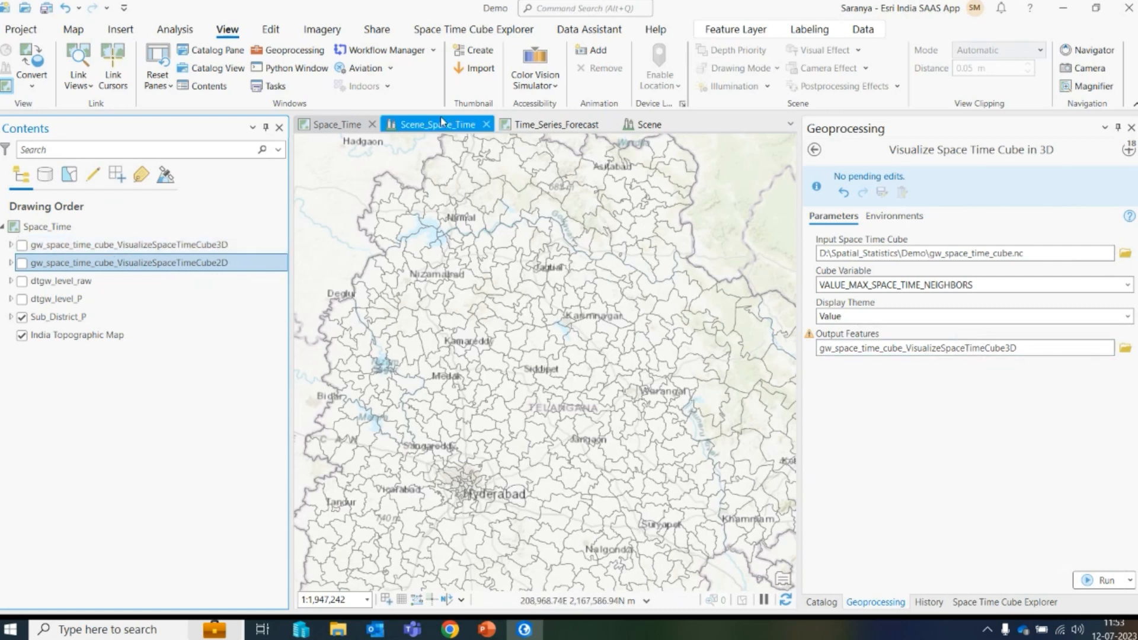
right_click(77, 309)
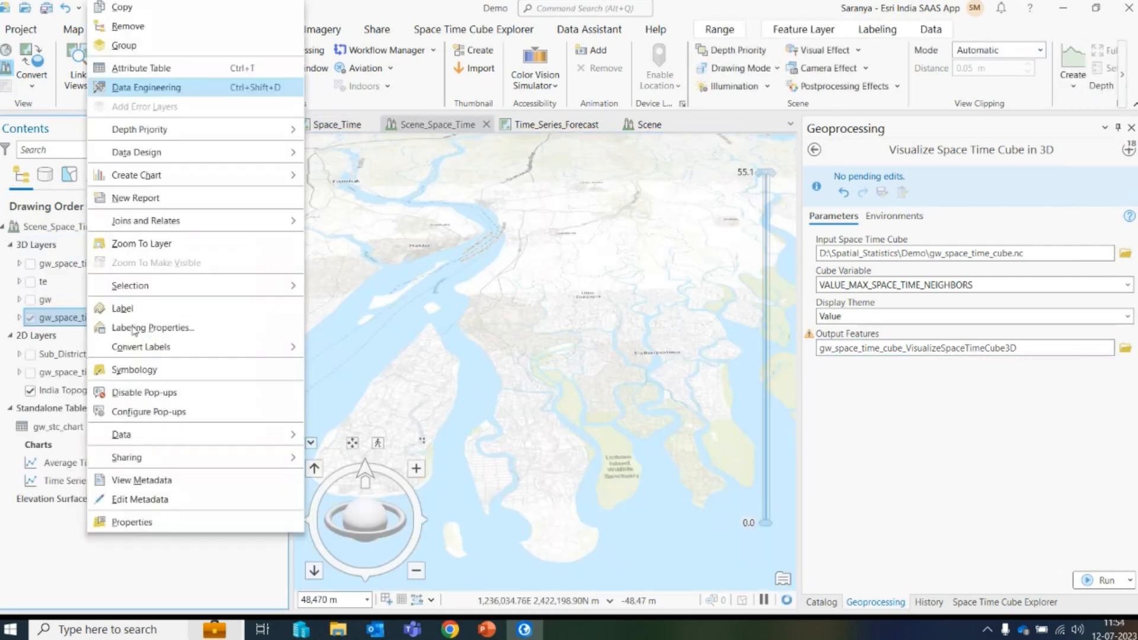
click(148, 244)
drag(505, 515, 519, 481)
scroll(518, 481, up, 10)
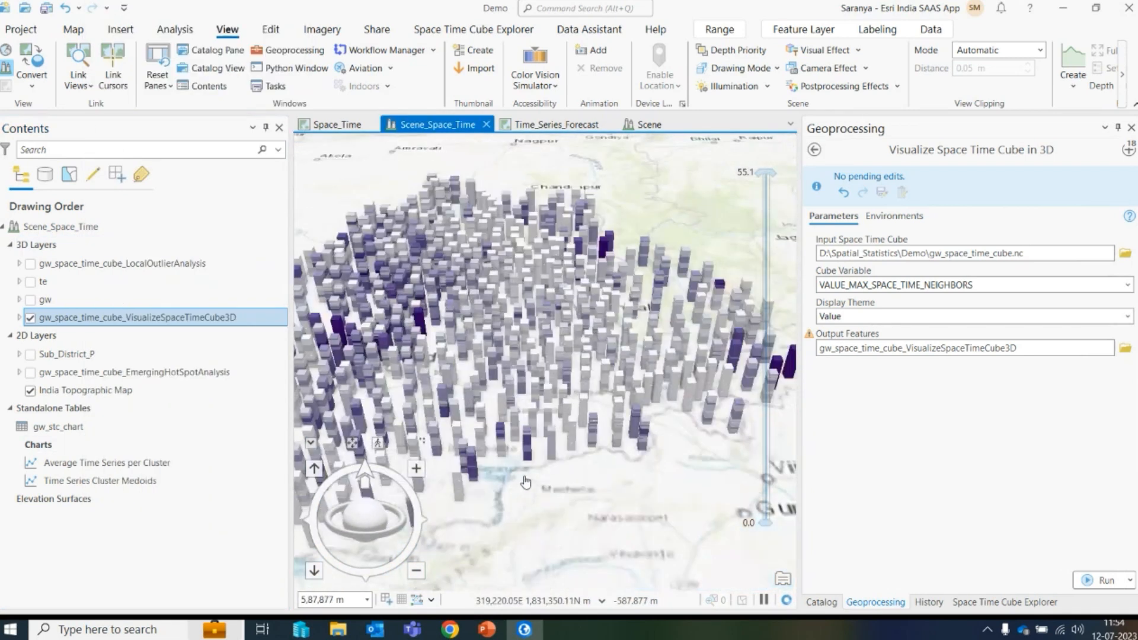
drag(545, 444, 533, 412)
scroll(515, 470, up, 3)
scroll(543, 374, down, 2)
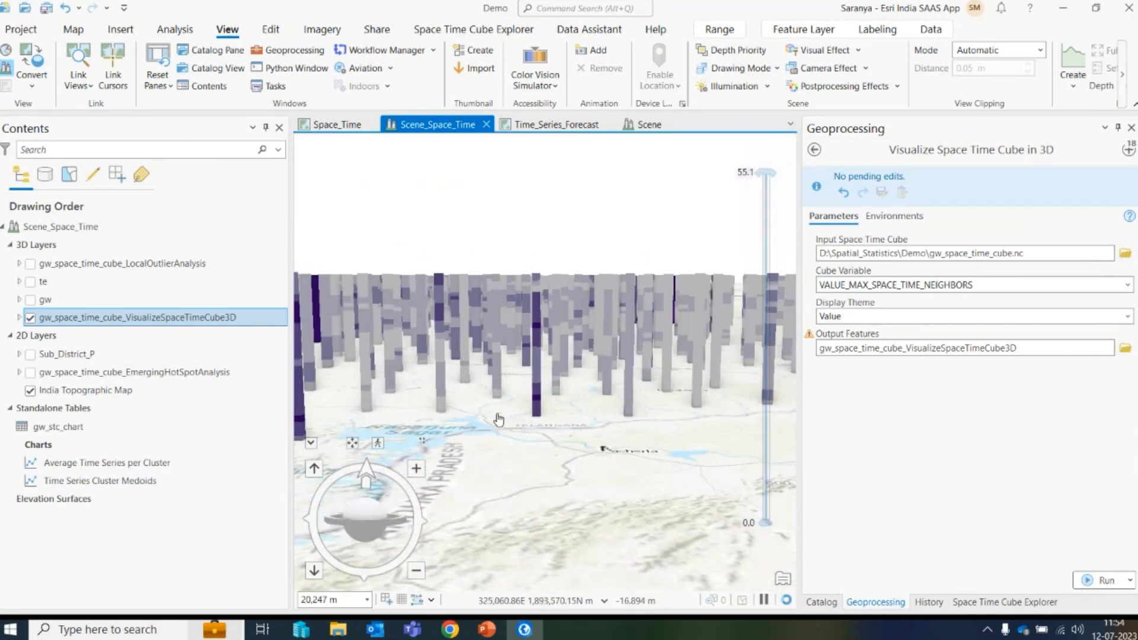
- Expand the 3D cube layer and open its Visualize in 3D Time-Series Chart
click(19, 318)
click(68, 439)
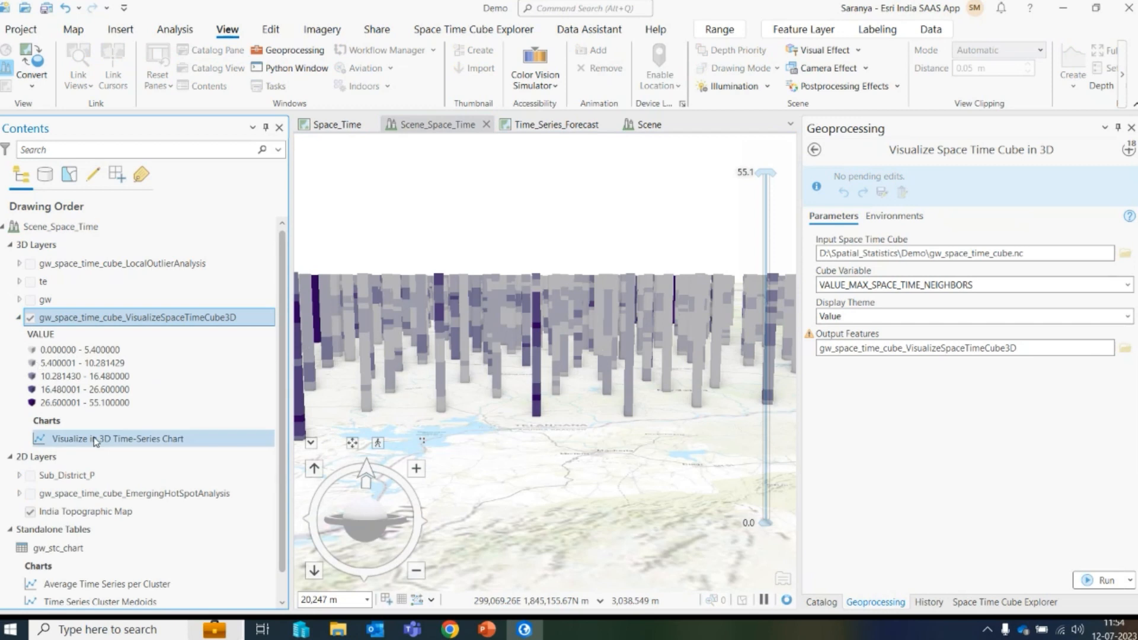
right_click(72, 431)
click(138, 444)
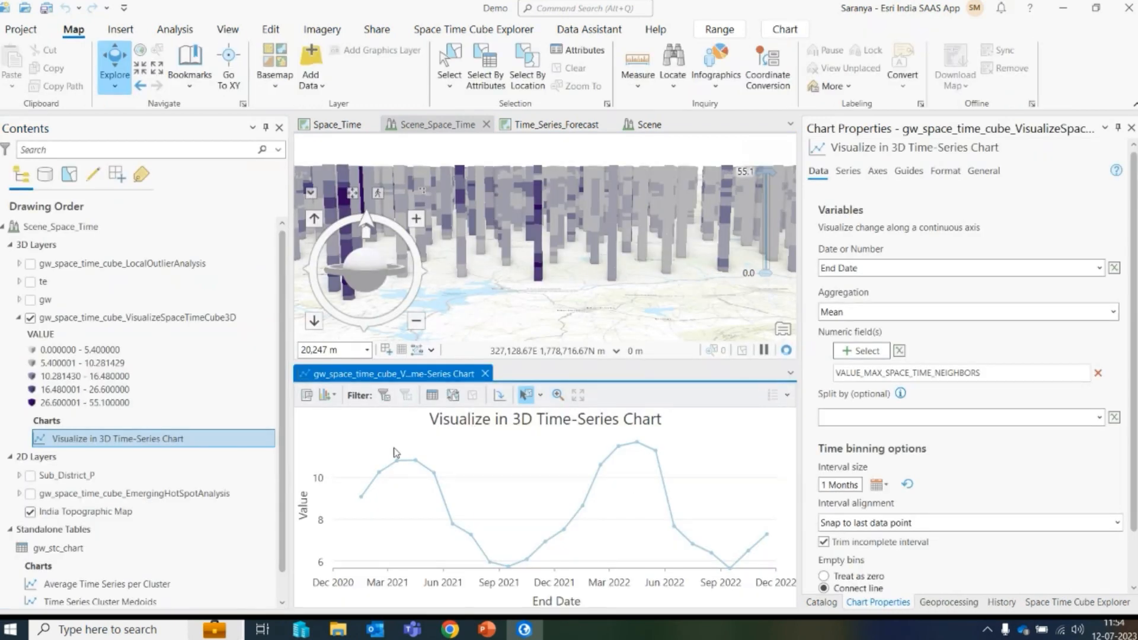
- Select time points on the chart to highlight the matching cube bins in the scene
drag(336, 488, 374, 509)
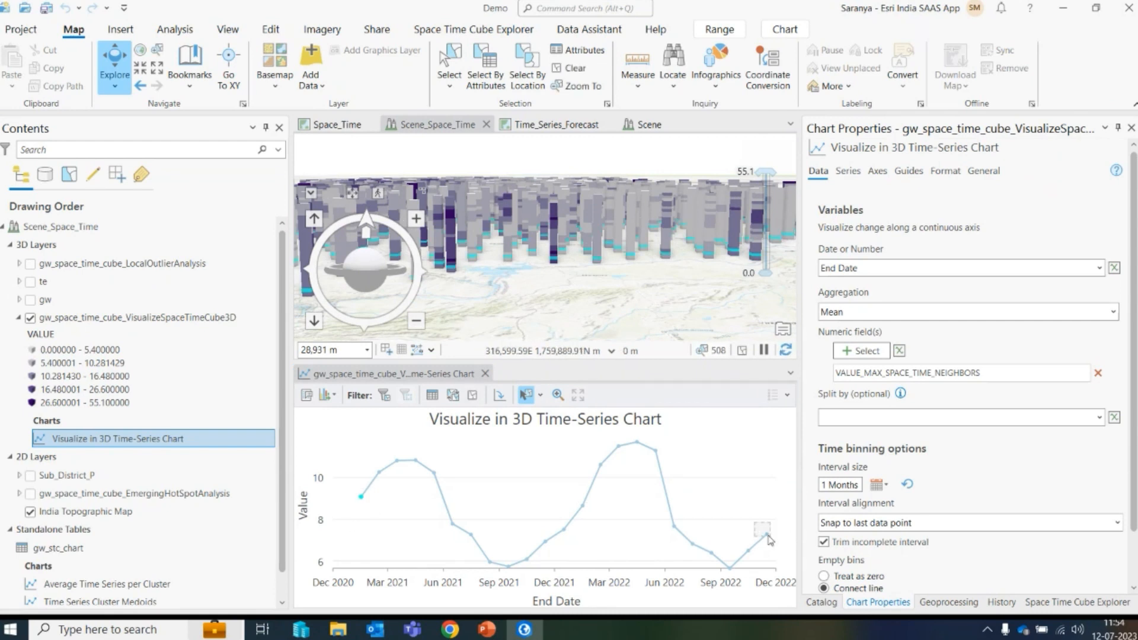
drag(772, 540, 774, 541)
drag(589, 242, 587, 271)
scroll(587, 272, down, 2)
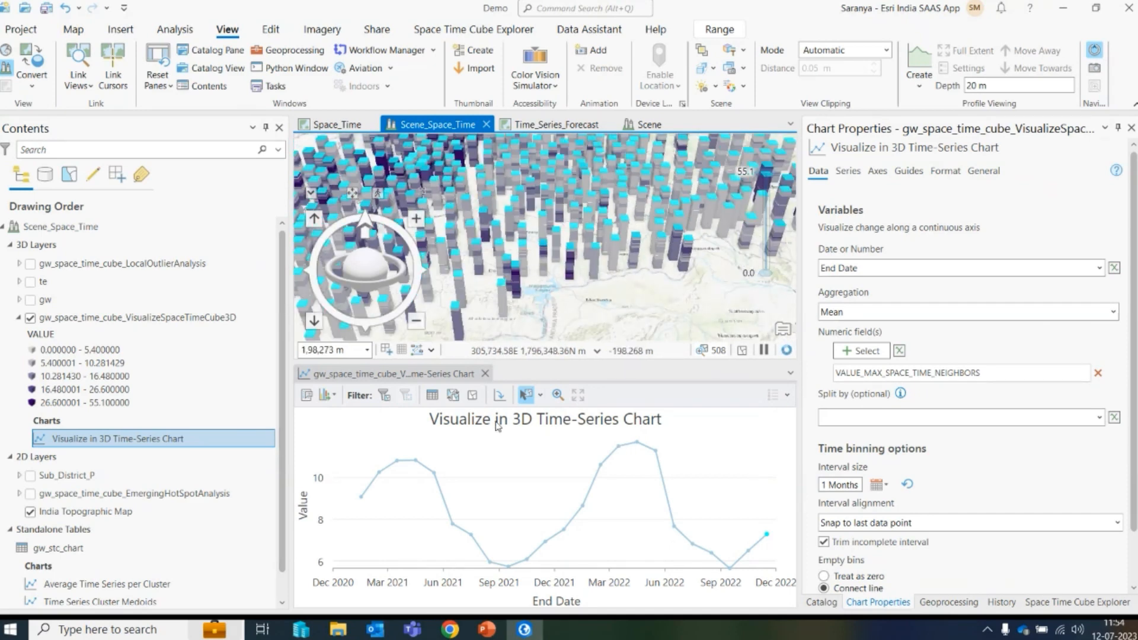
- Close the time-series chart view
click(73, 30)
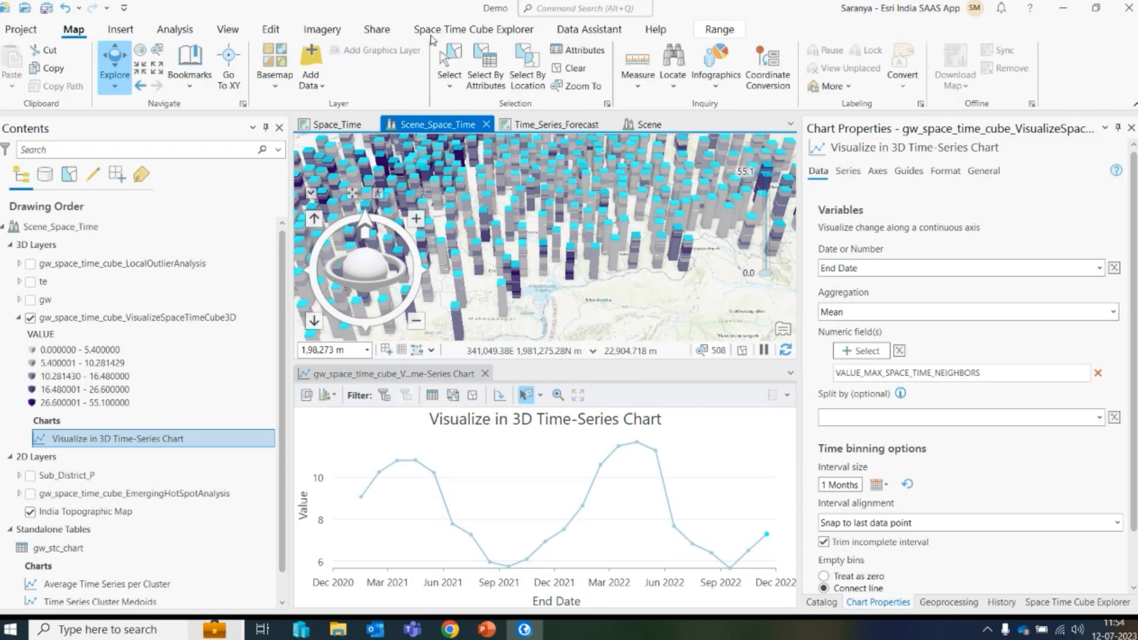
click(485, 373)
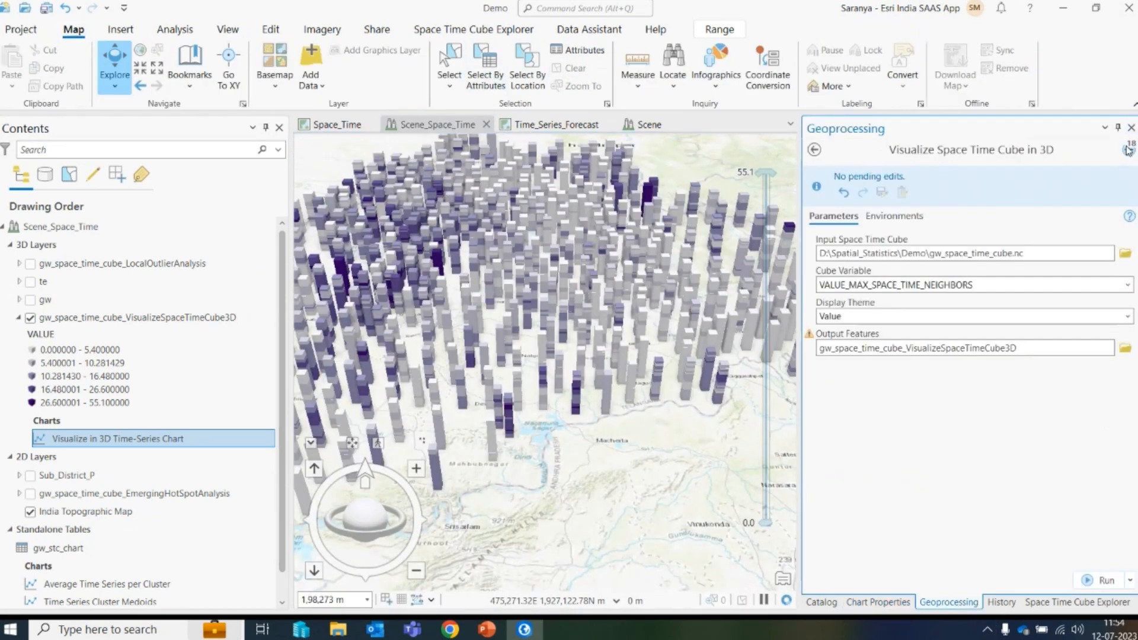
- Open the Emerging Hot Spot Analysis tool from the recent tools to review its parameters
click(1128, 150)
click(934, 537)
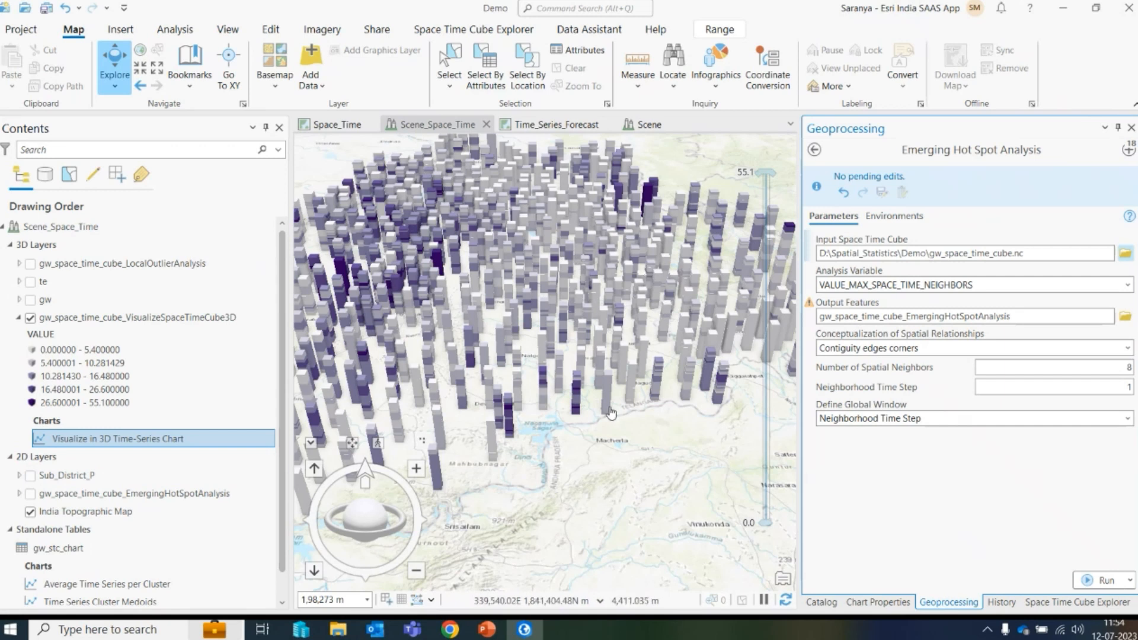
- Show the Emerging Hot Spot Analysis layer and hide the 3D cube layer
scroll(611, 412, down, 6)
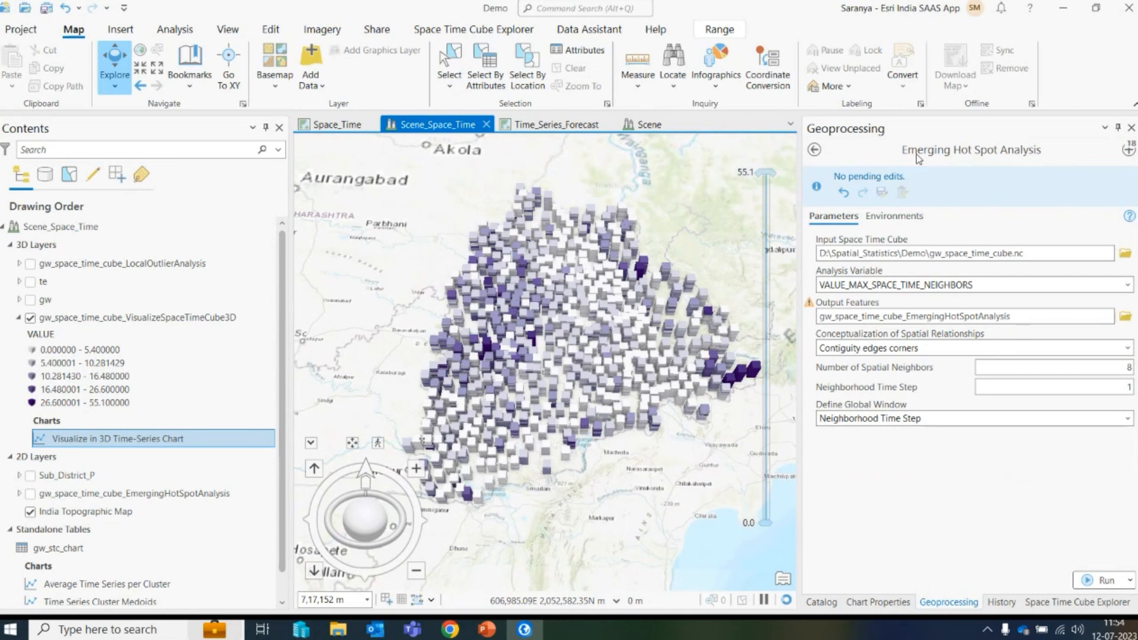
click(30, 494)
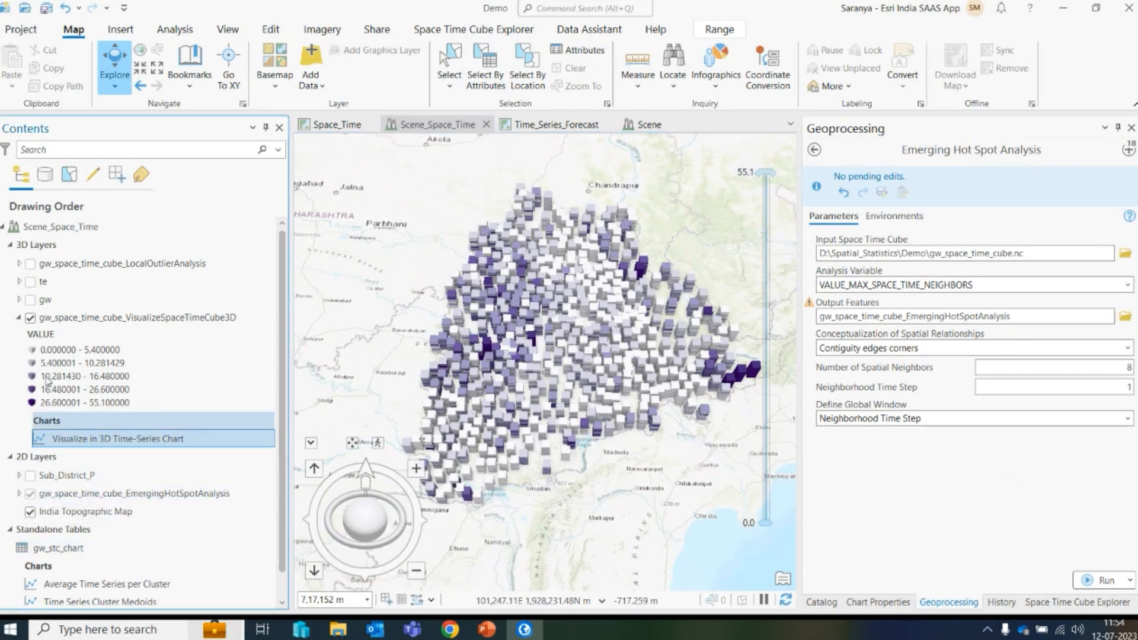
click(30, 318)
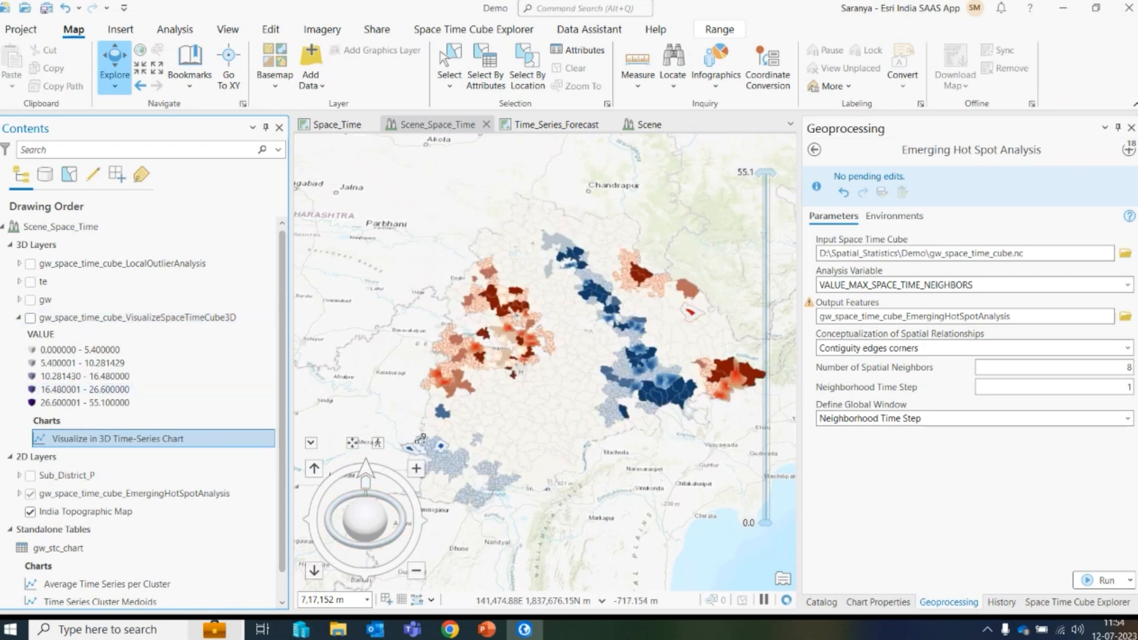
- Search the geoprocessing history for emerg
click(1002, 603)
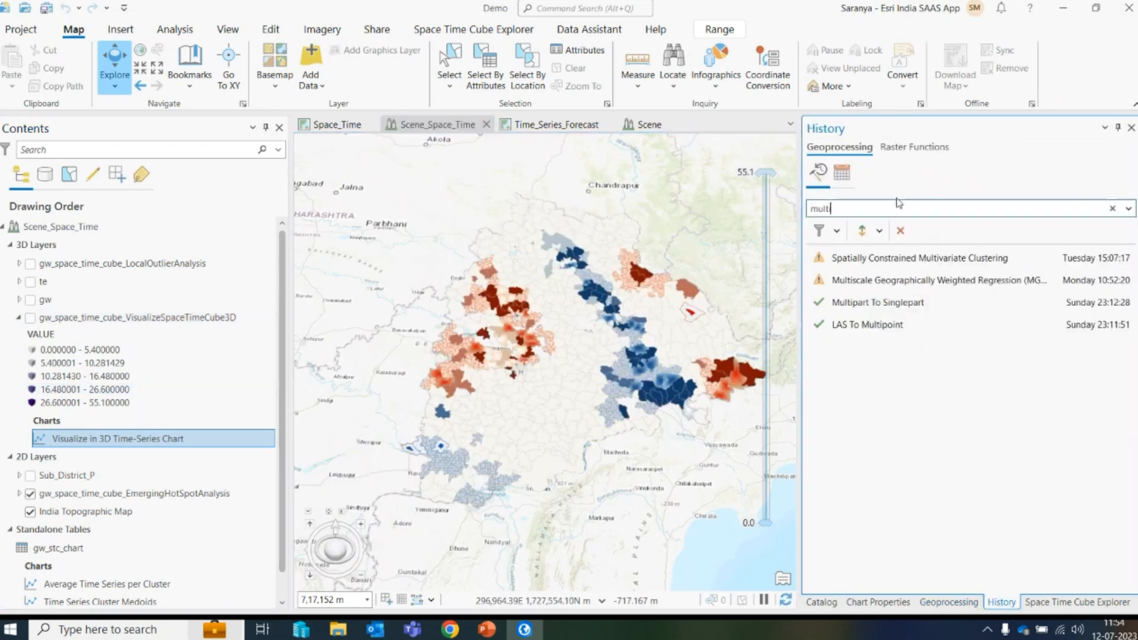
drag(879, 204, 727, 222)
text(emerg)
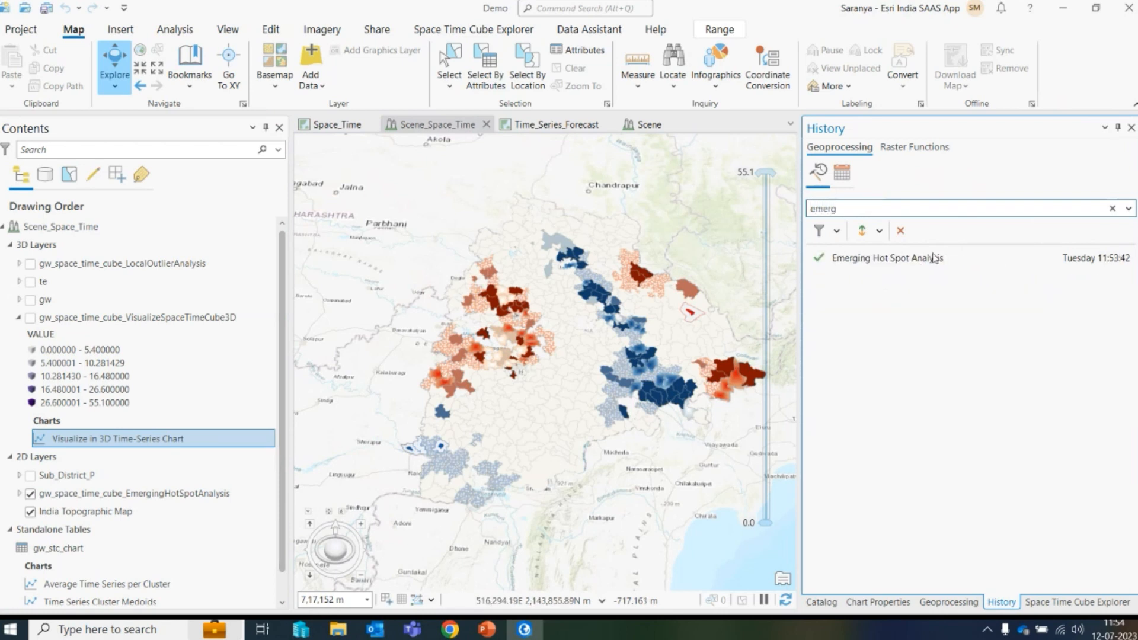
- Open the Emerging Hot Spot Analysis run details and read its messages
mouse_move(866, 259)
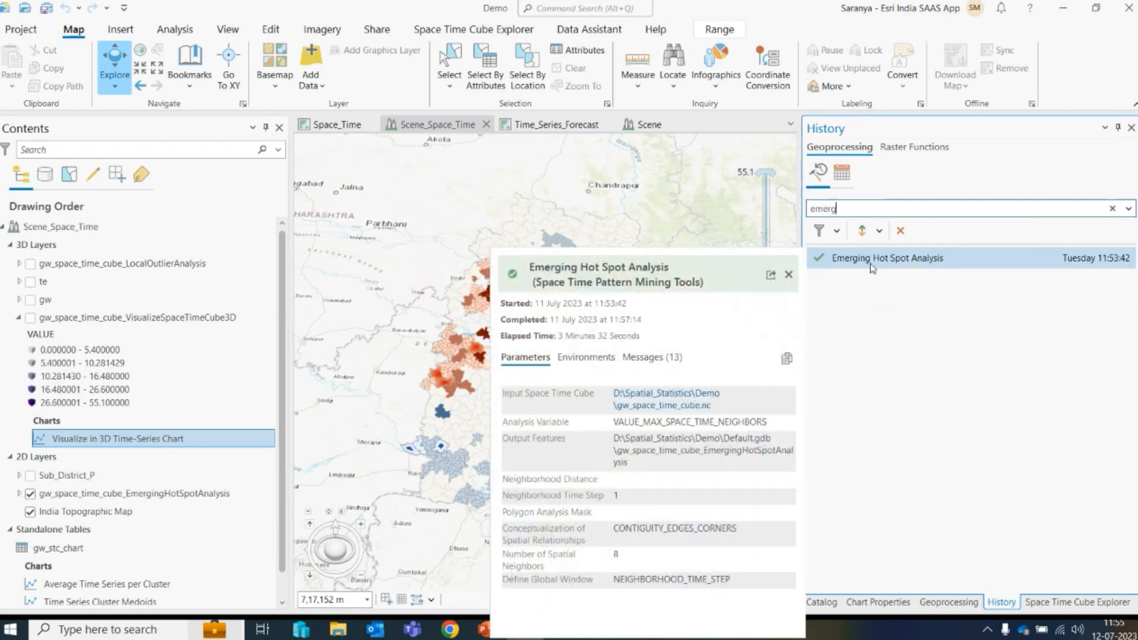
click(771, 276)
drag(592, 18, 789, 55)
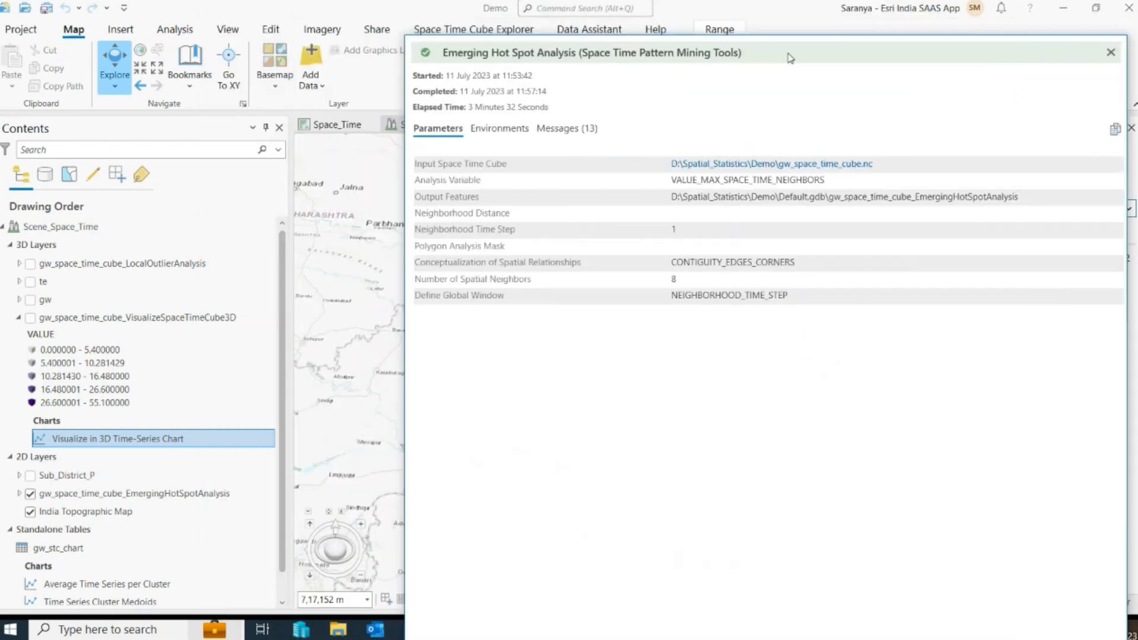
click(584, 130)
scroll(592, 388, down, 10)
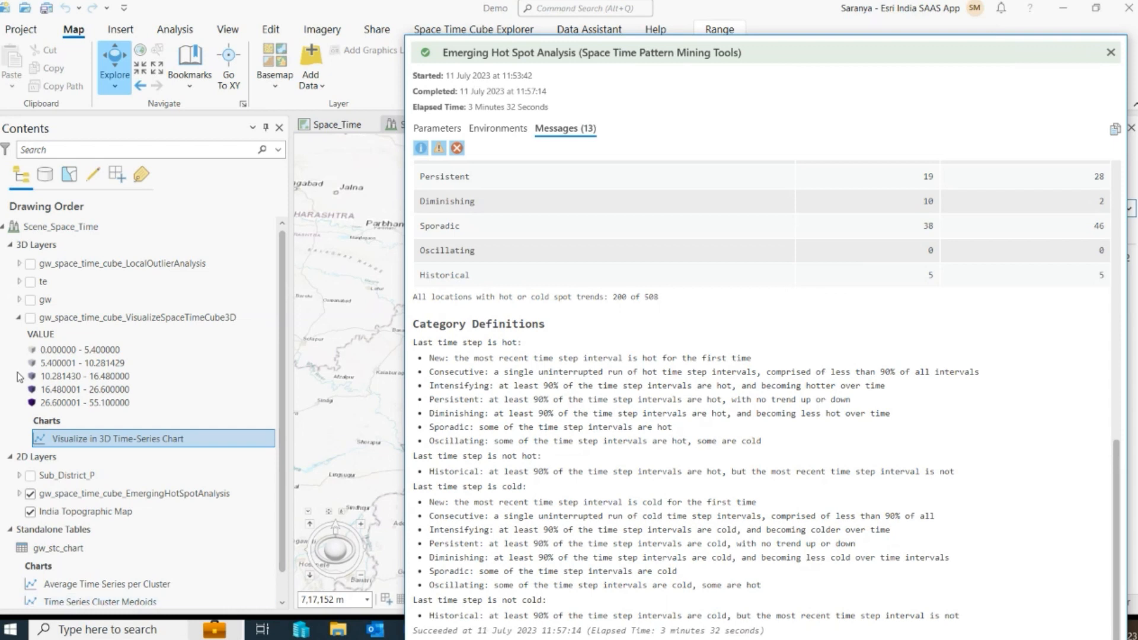
- Expand the Emerging Hot Spot Analysis layer's pattern legend
click(19, 493)
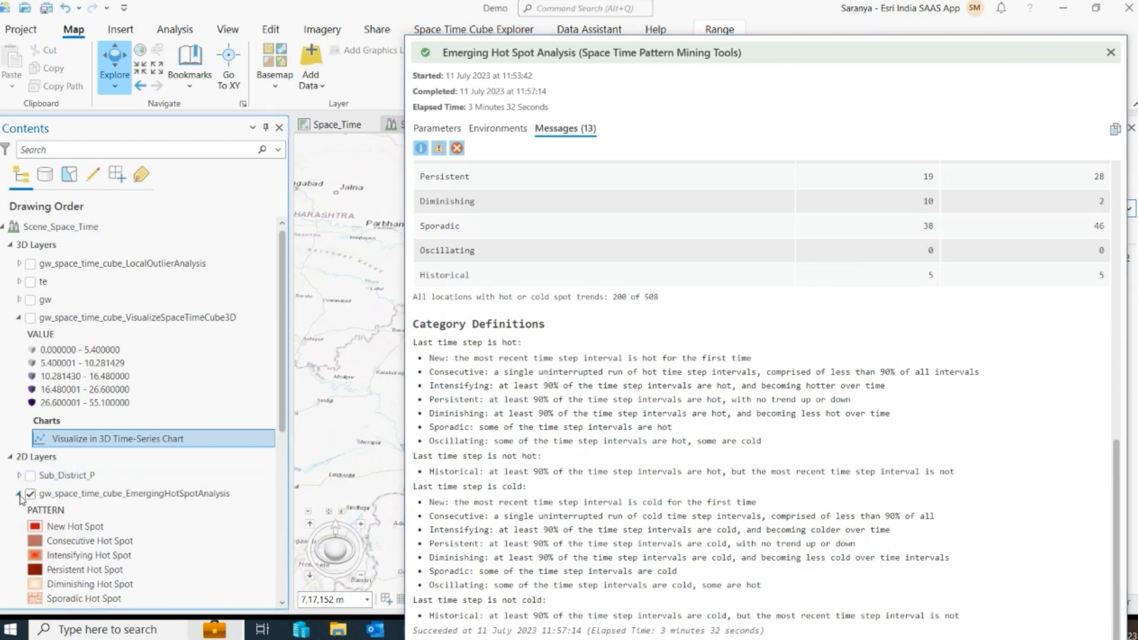
- Go to the New Hotspot bookmark and close the Emerging Hot Spot Analysis run details window
scroll(53, 356, down, 6)
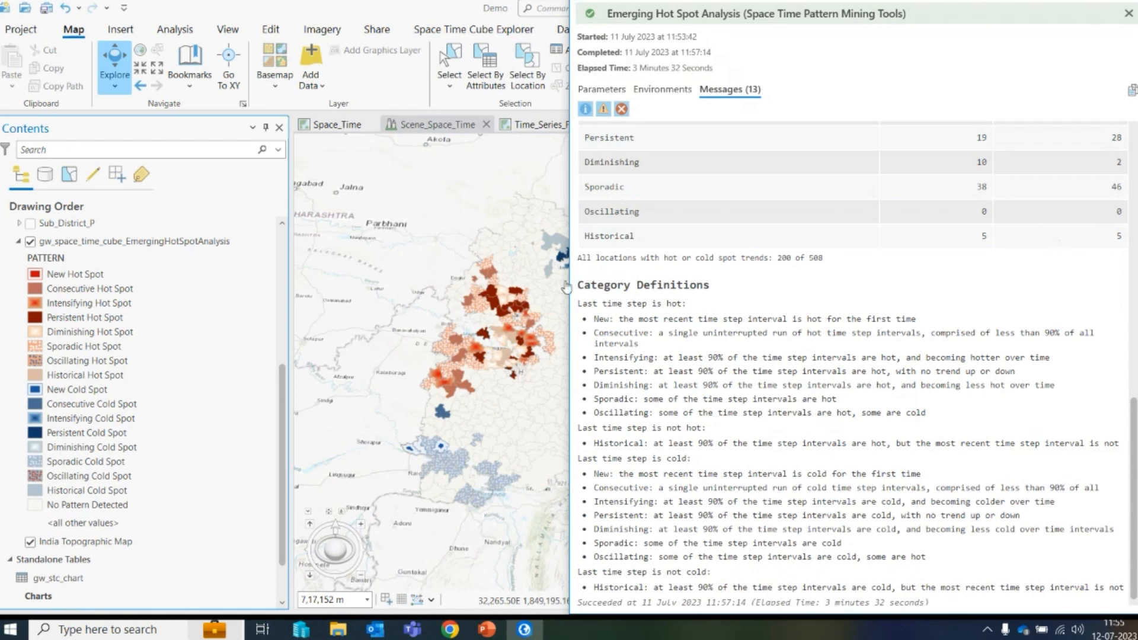
click(190, 75)
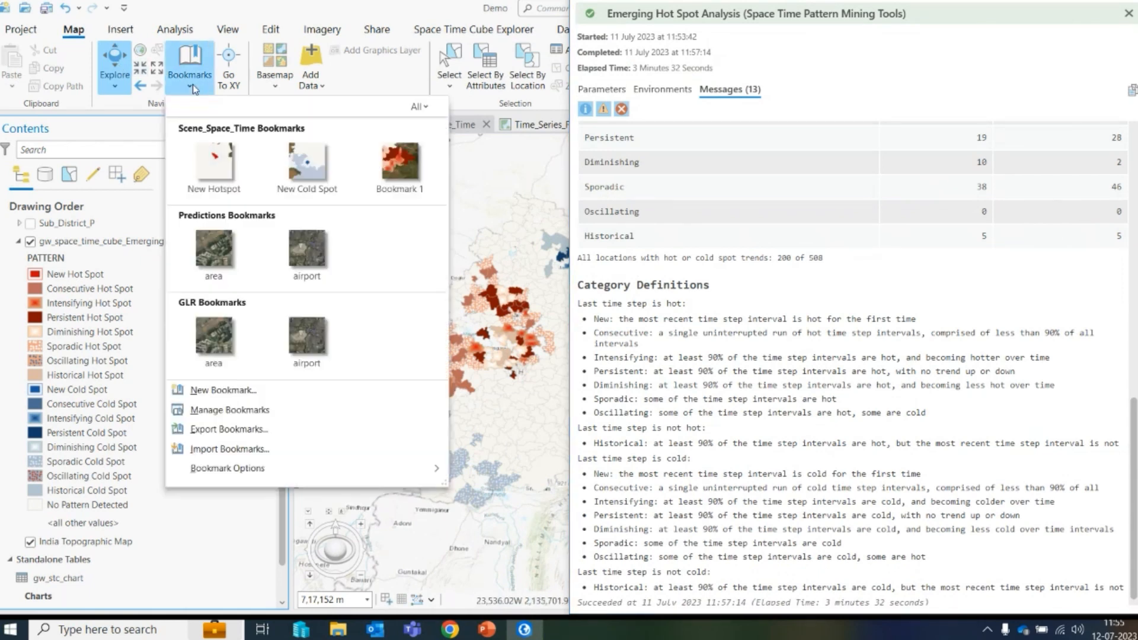
click(208, 164)
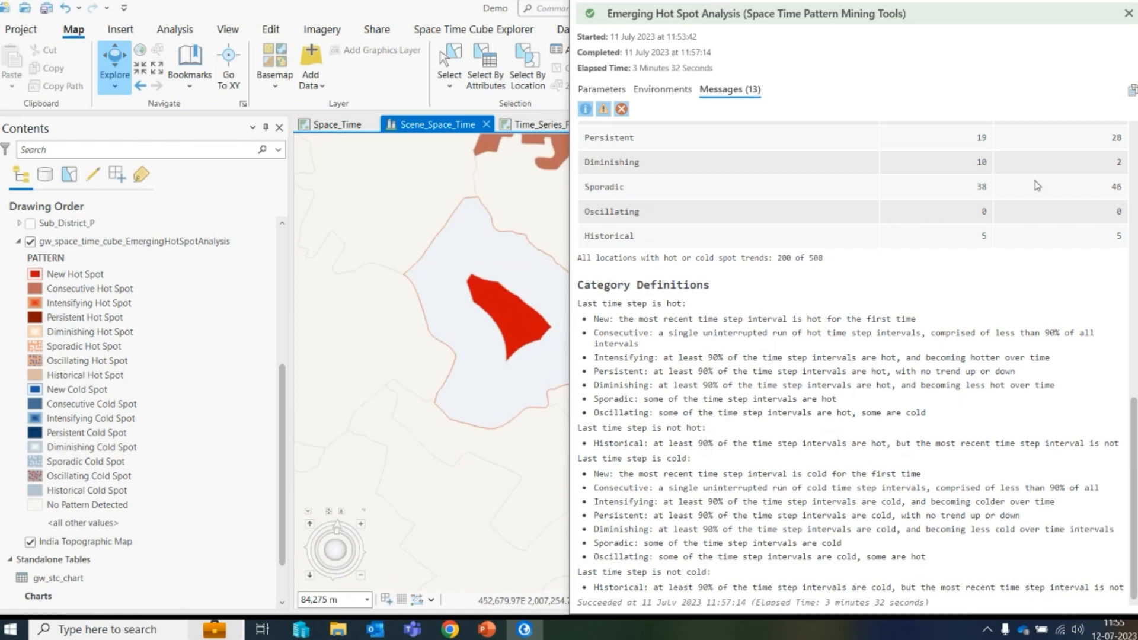
click(1128, 15)
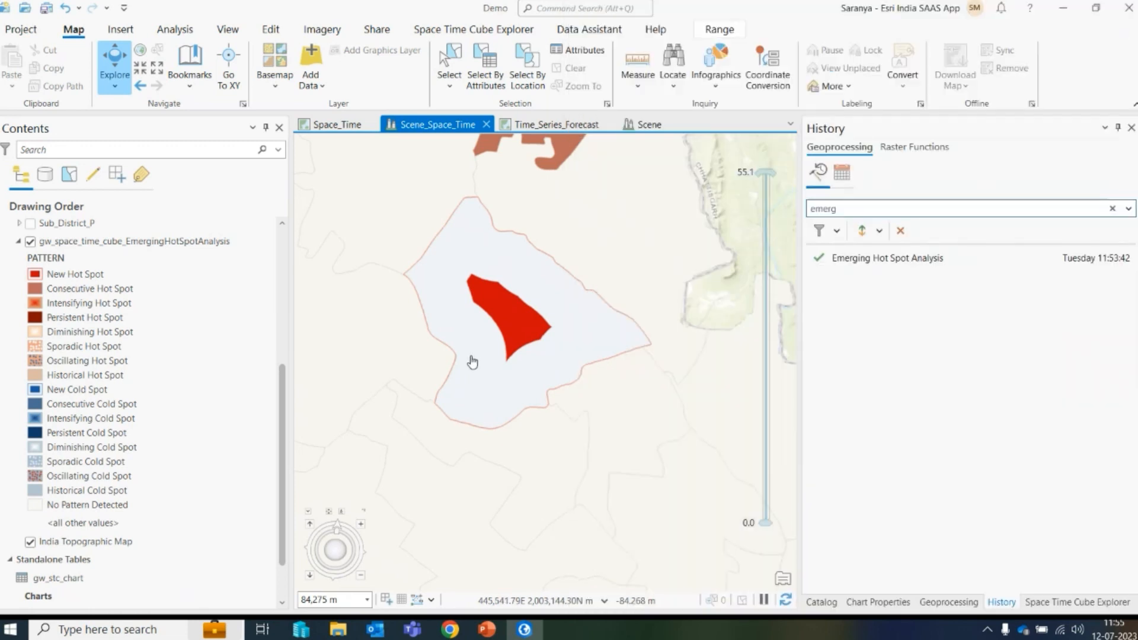
- Show the 3D space-time cube visualization layer over the new hot spot district
scroll(74, 303, up, 5)
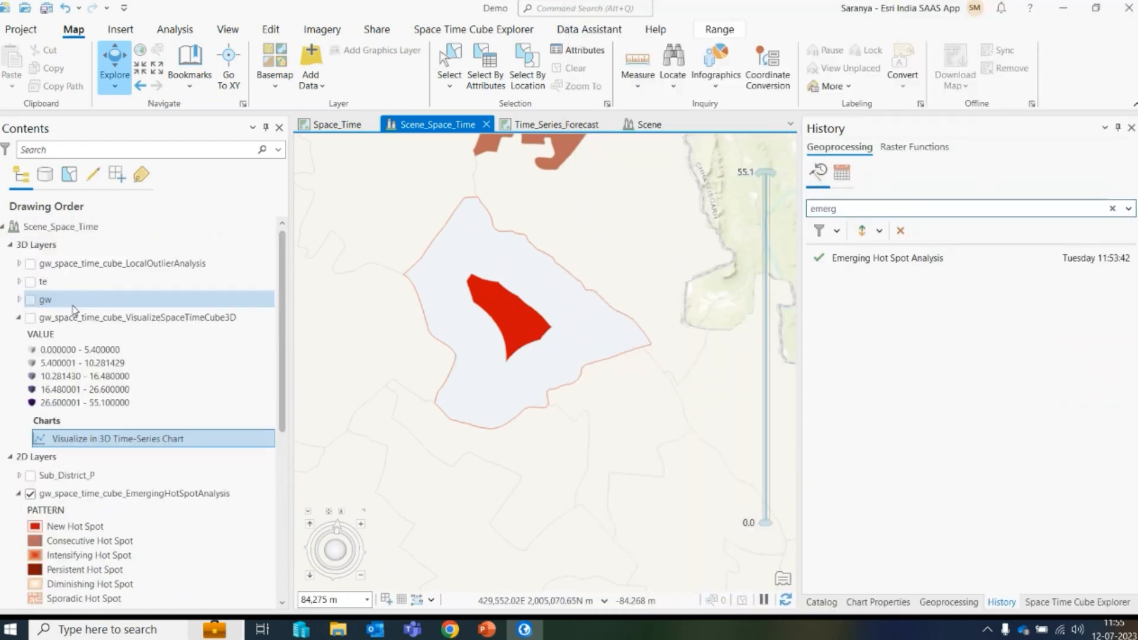
click(30, 320)
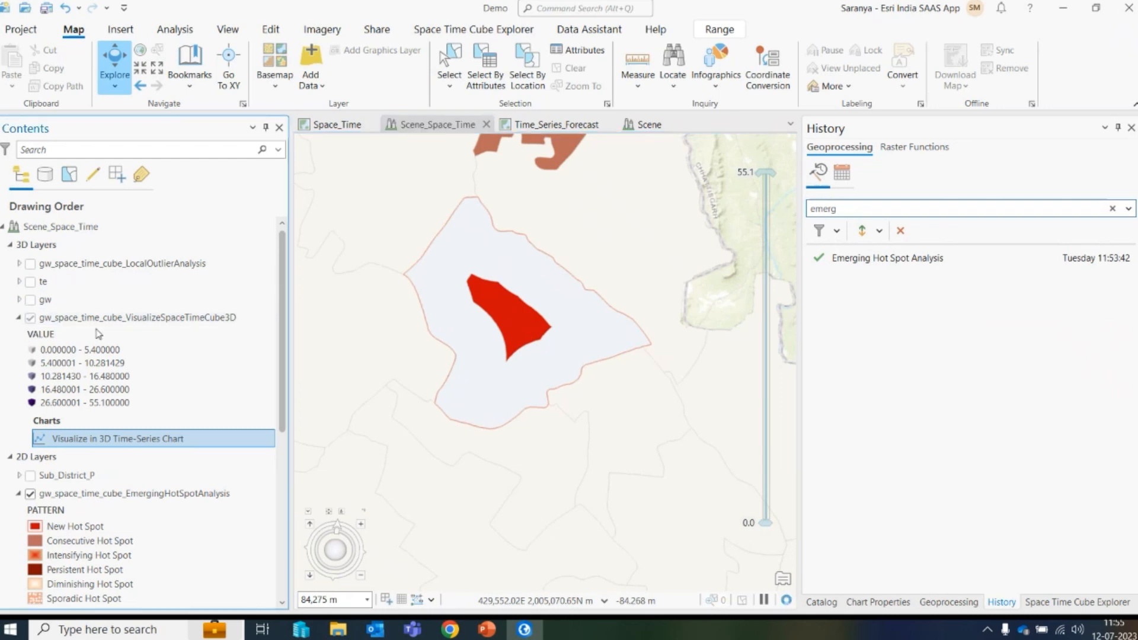
mouse_move(521, 292)
mouse_down()
mouse_move(521, 354)
mouse_move(519, 271)
mouse_up()
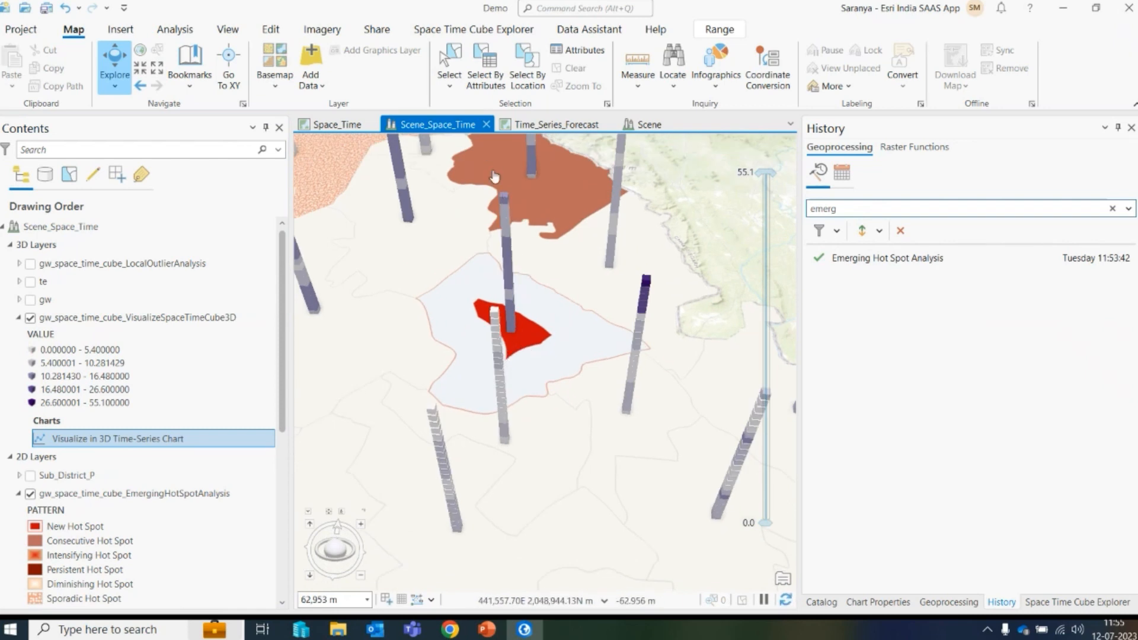
- Go to the New Cold Spot bookmark
click(188, 89)
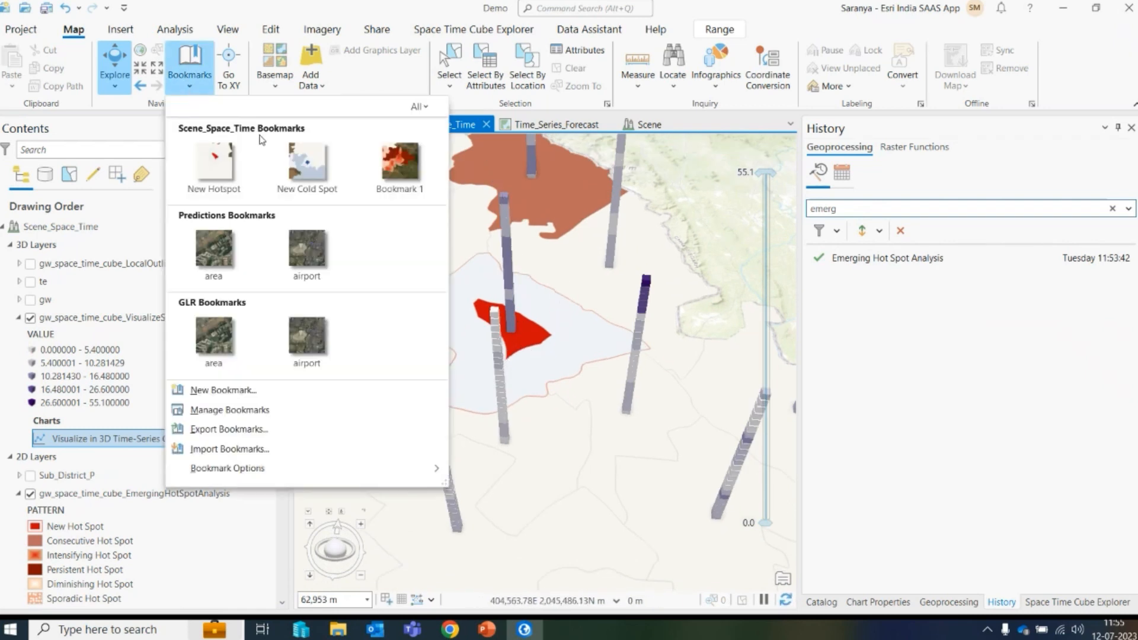
click(307, 171)
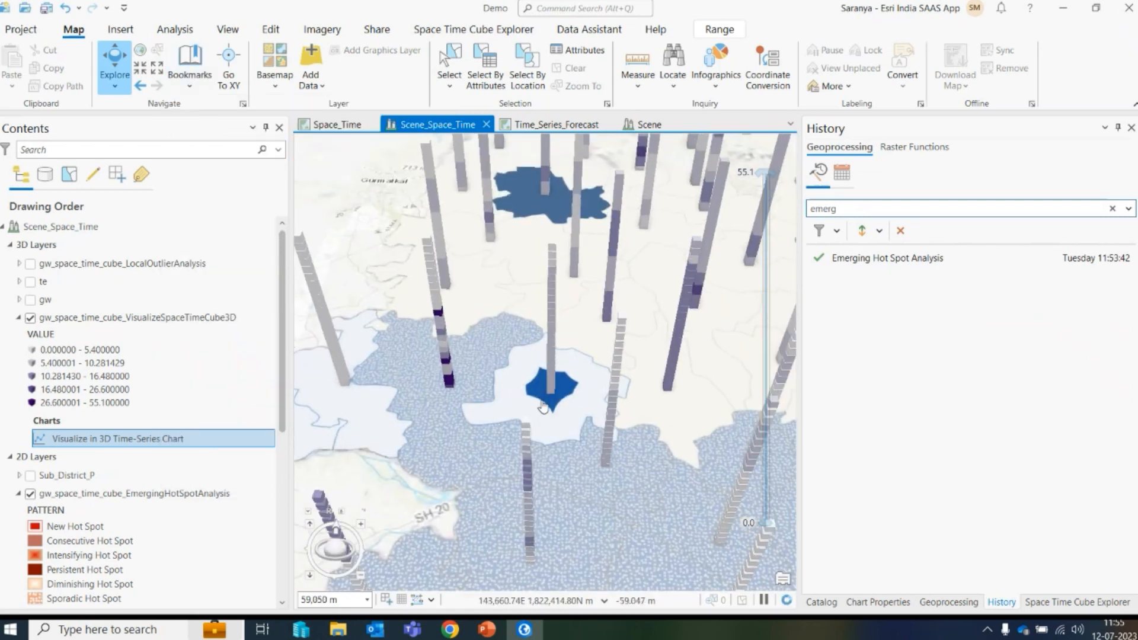
scroll(558, 296, up, 3)
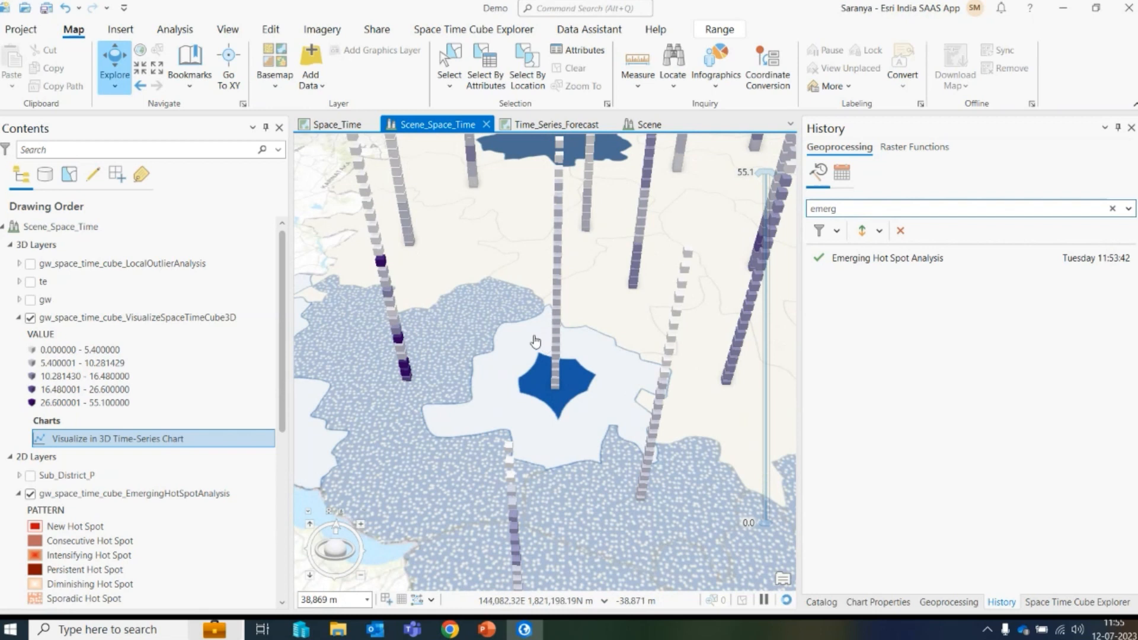
- Go to Bookmark 1 showing the persistent hot spot districts
click(191, 88)
click(413, 179)
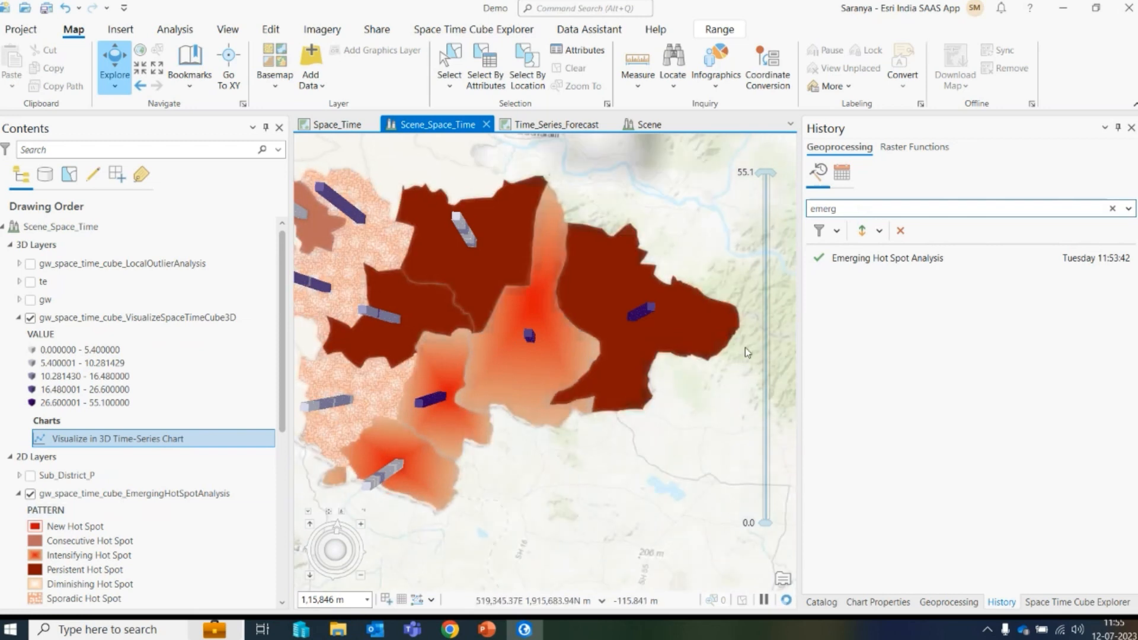
drag(668, 325, 667, 304)
scroll(666, 303, up, 2)
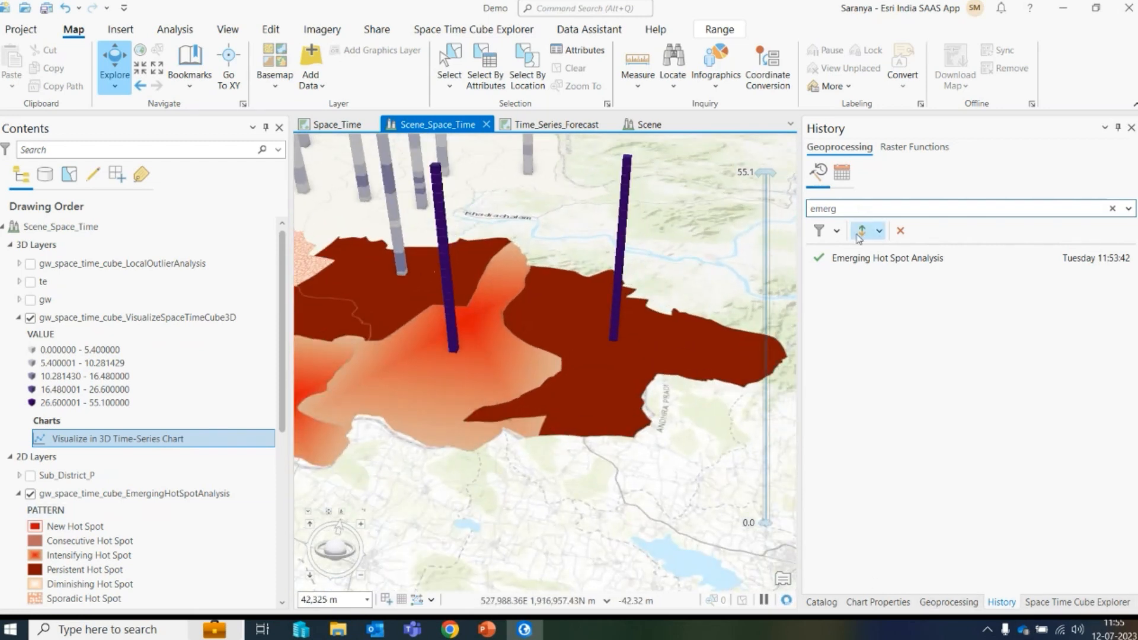
- Reopen the Emerging Hot Spot Analysis run messages and highlight the Persistent hot spot category definition
mouse_move(857, 261)
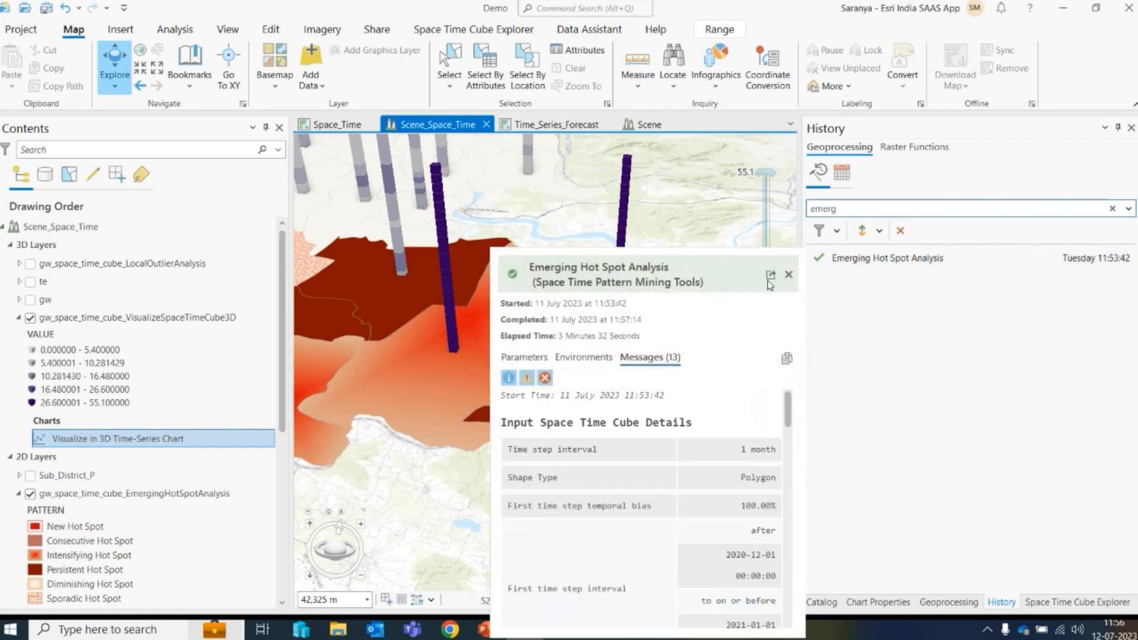
click(771, 274)
scroll(499, 304, down, 15)
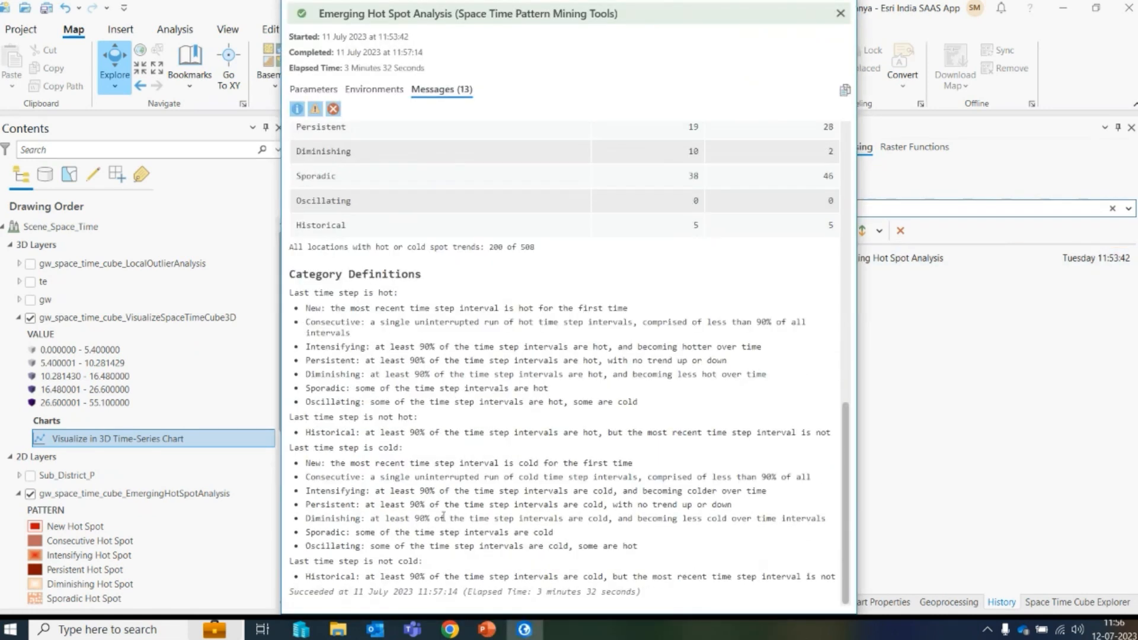
drag(306, 364, 728, 367)
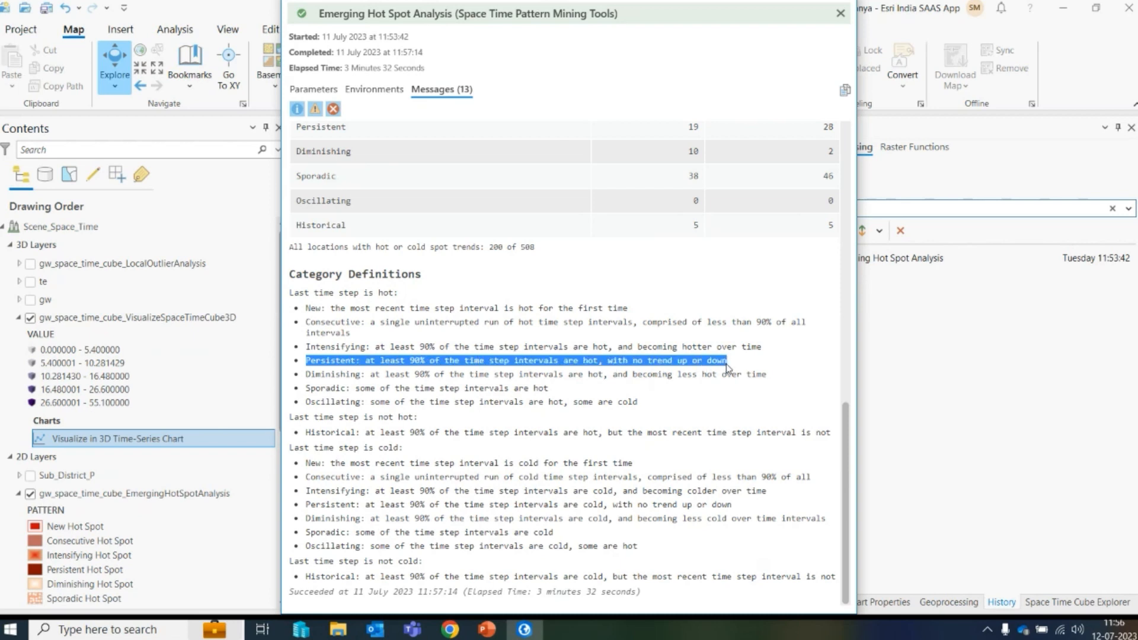
click(842, 16)
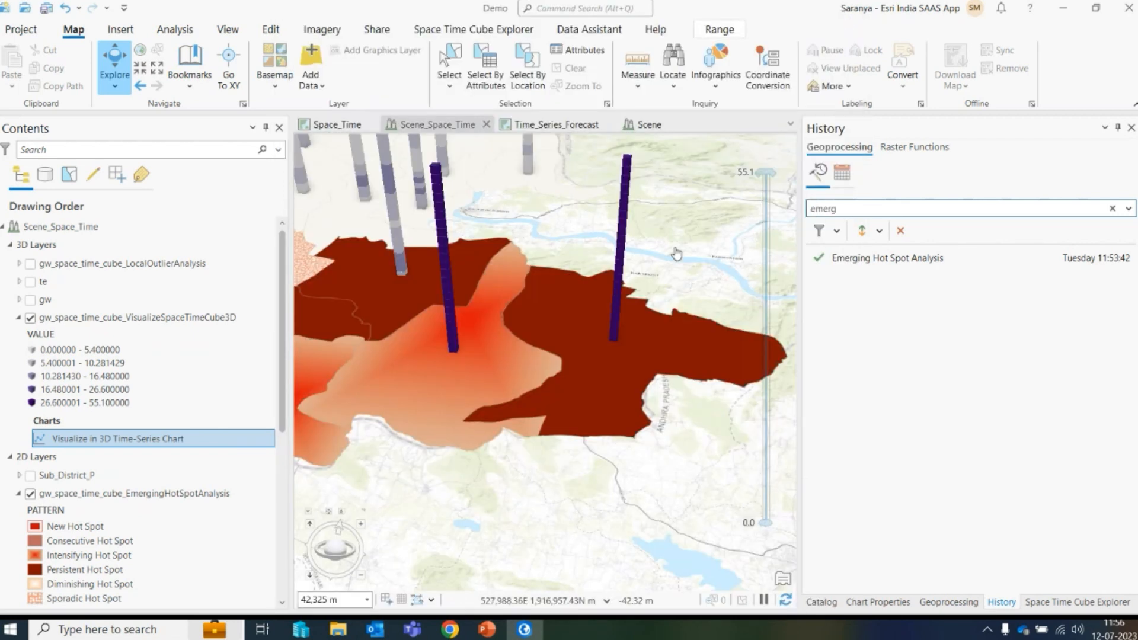
- Hide the Emerging Hot Spot Analysis layer and collapse its pattern legend
click(619, 330)
drag(619, 329, 613, 148)
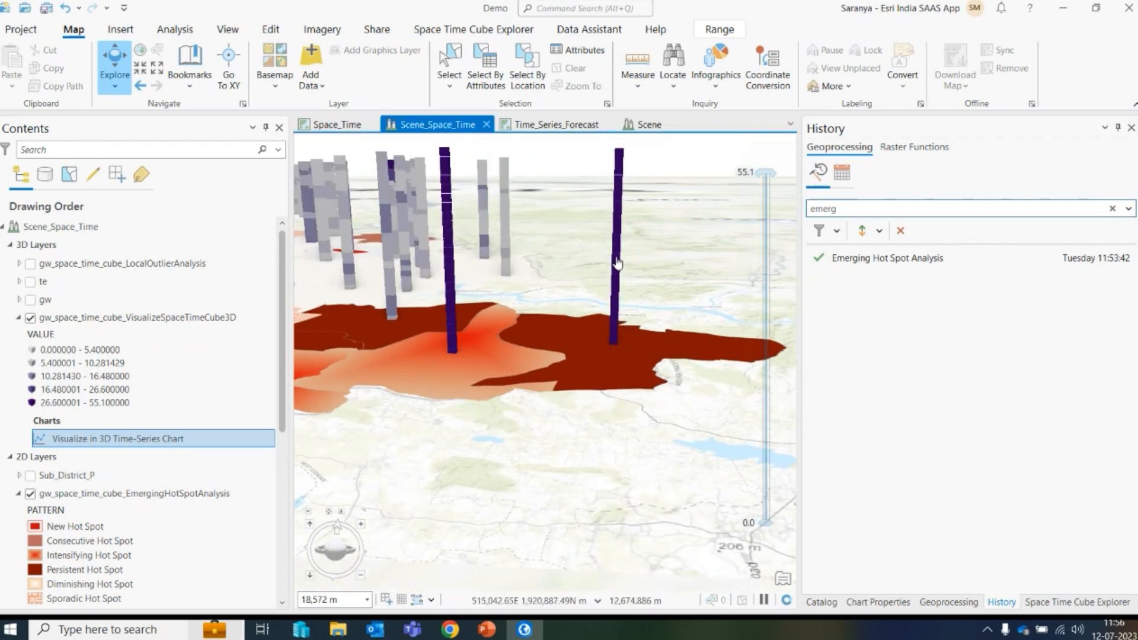
drag(617, 341, 604, 449)
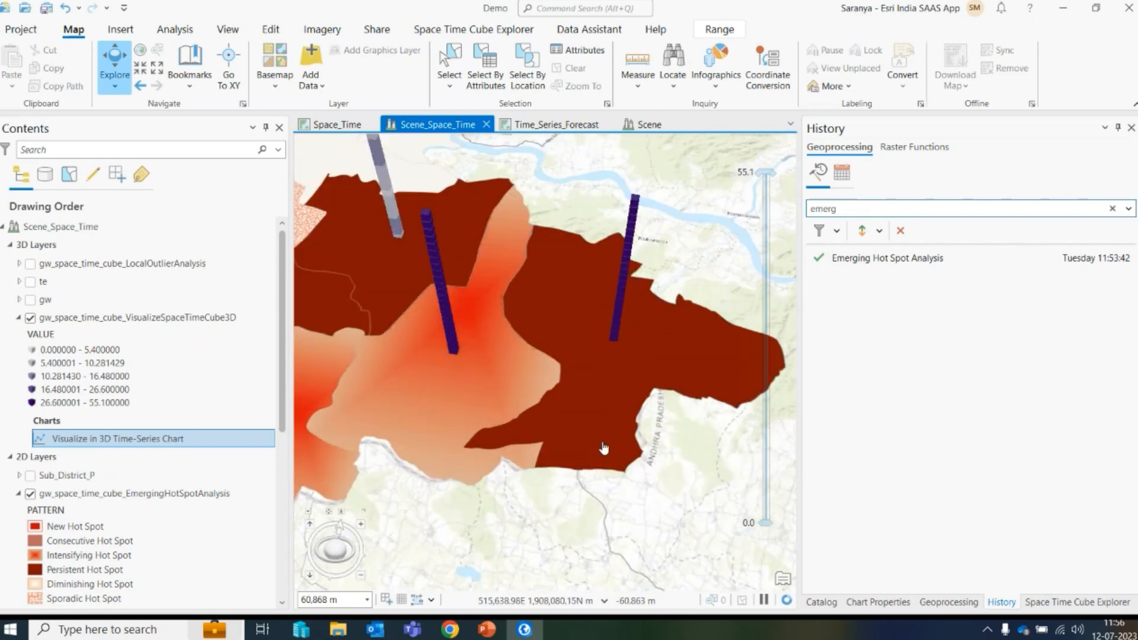
scroll(604, 448, down, 10)
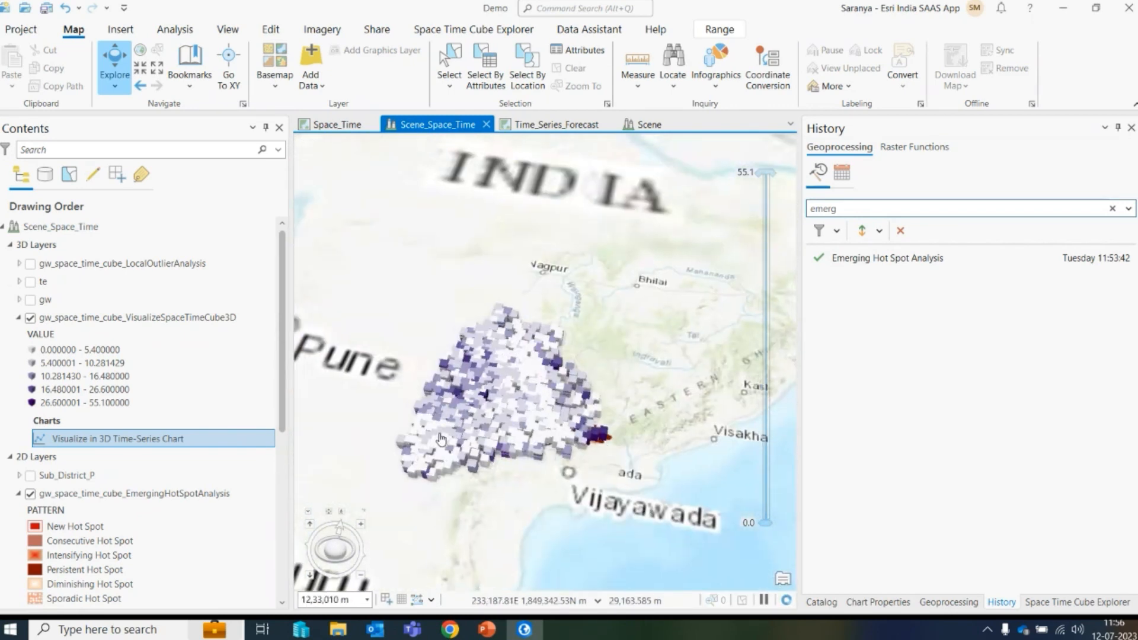
scroll(440, 439, up, 3)
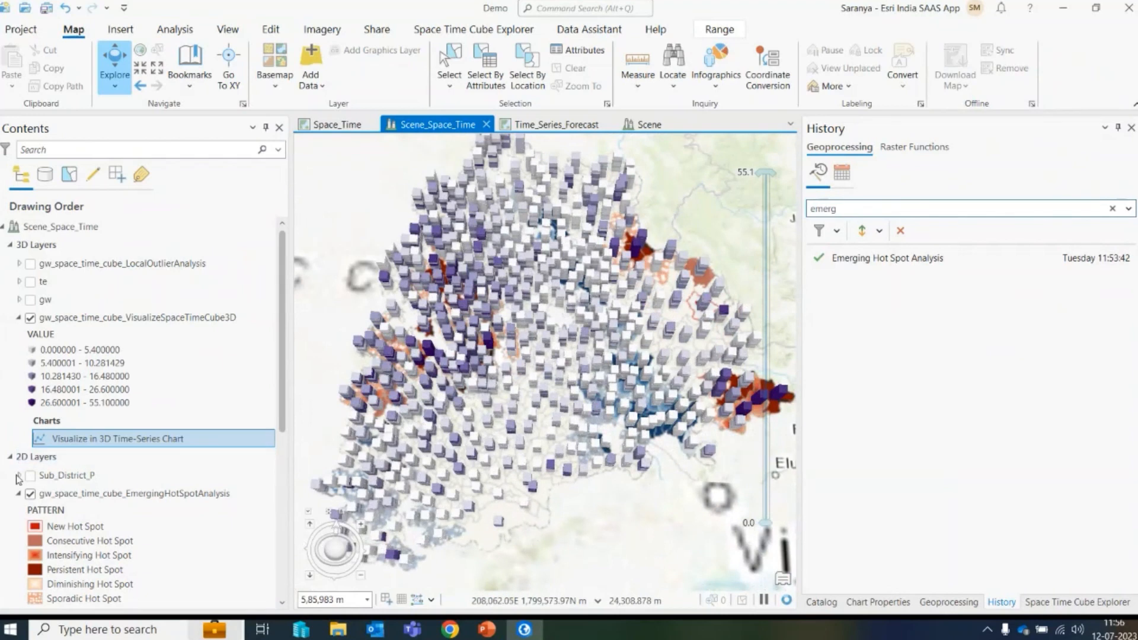
click(30, 494)
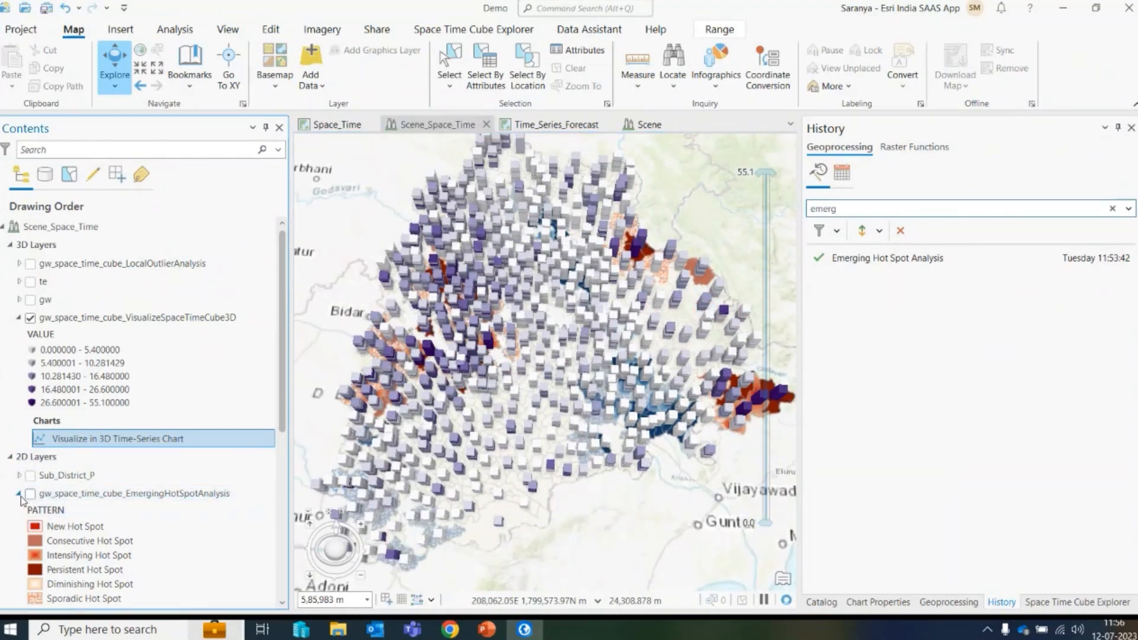
click(20, 496)
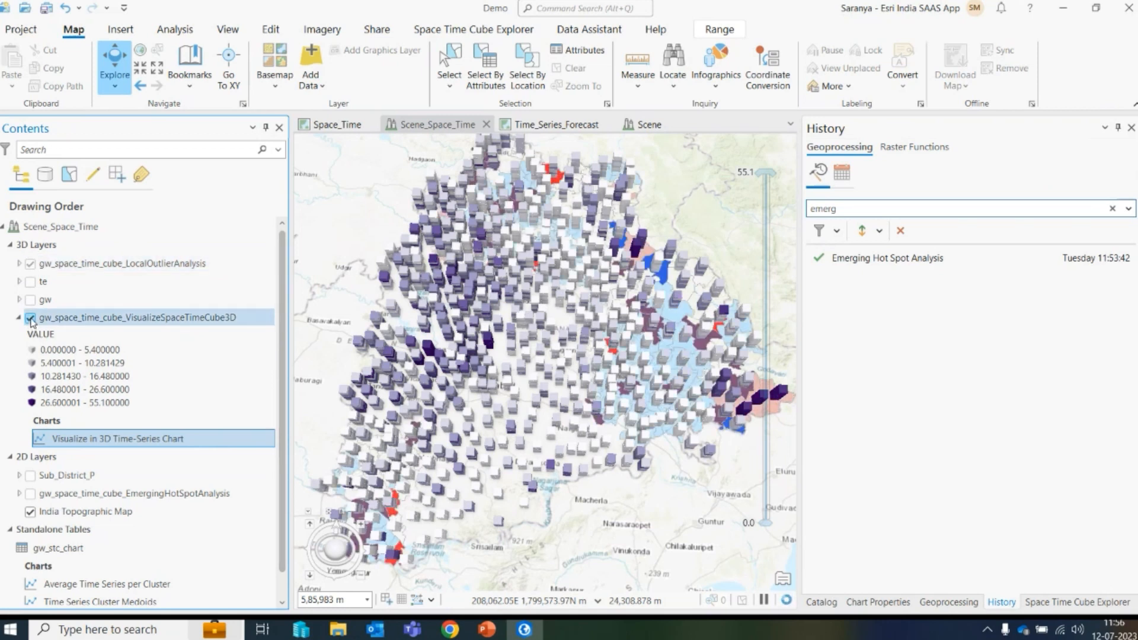
- Hide the 3D space-time cube layer and toggle the Local Outlier Analysis layer on and off
click(30, 319)
click(32, 268)
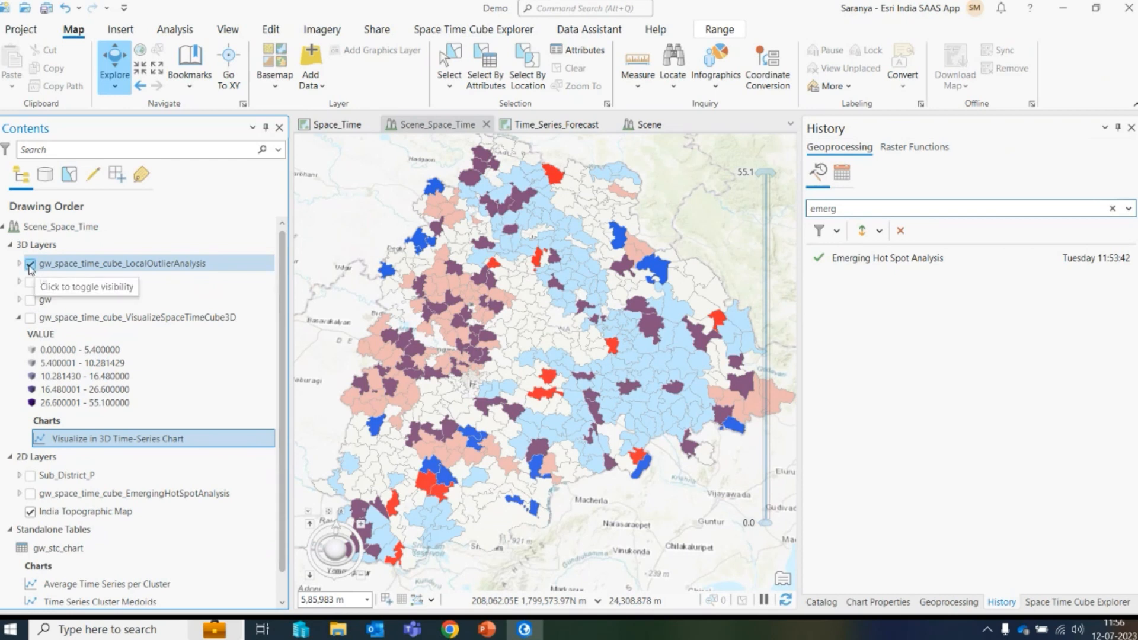
click(30, 265)
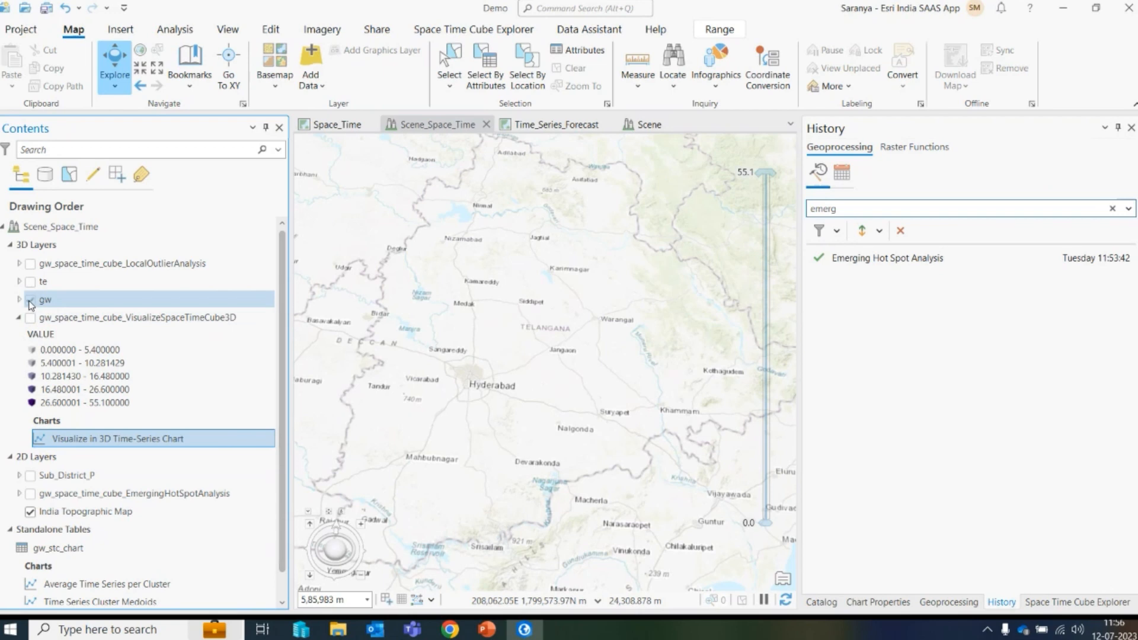
- Show the gw layer and raise the range slider's lower limit to about 40.9
click(51, 302)
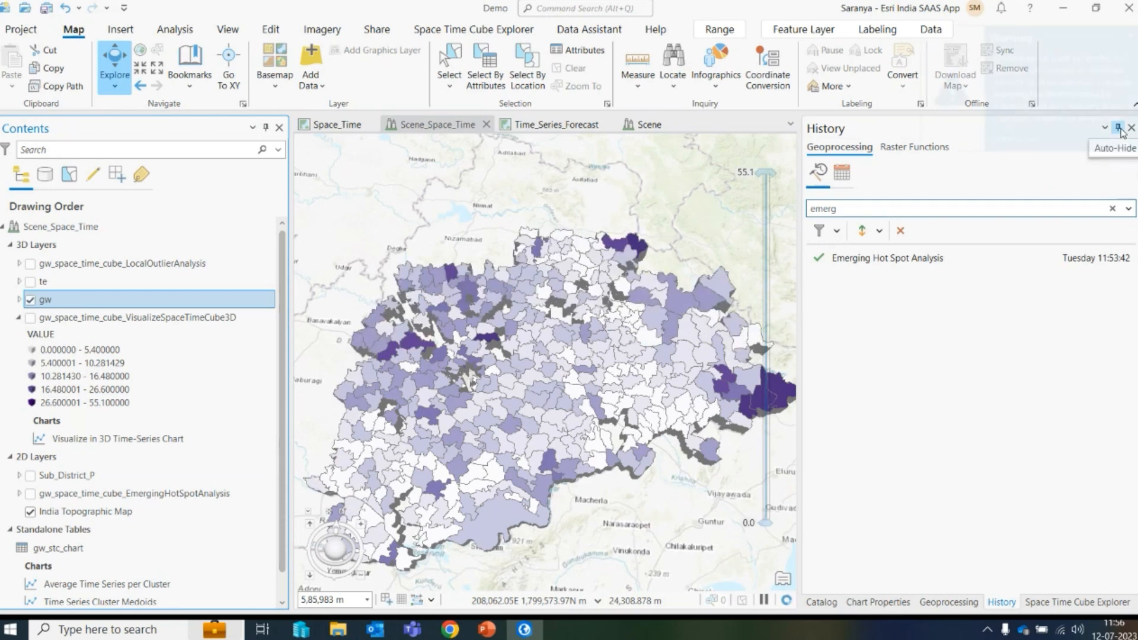
click(1130, 37)
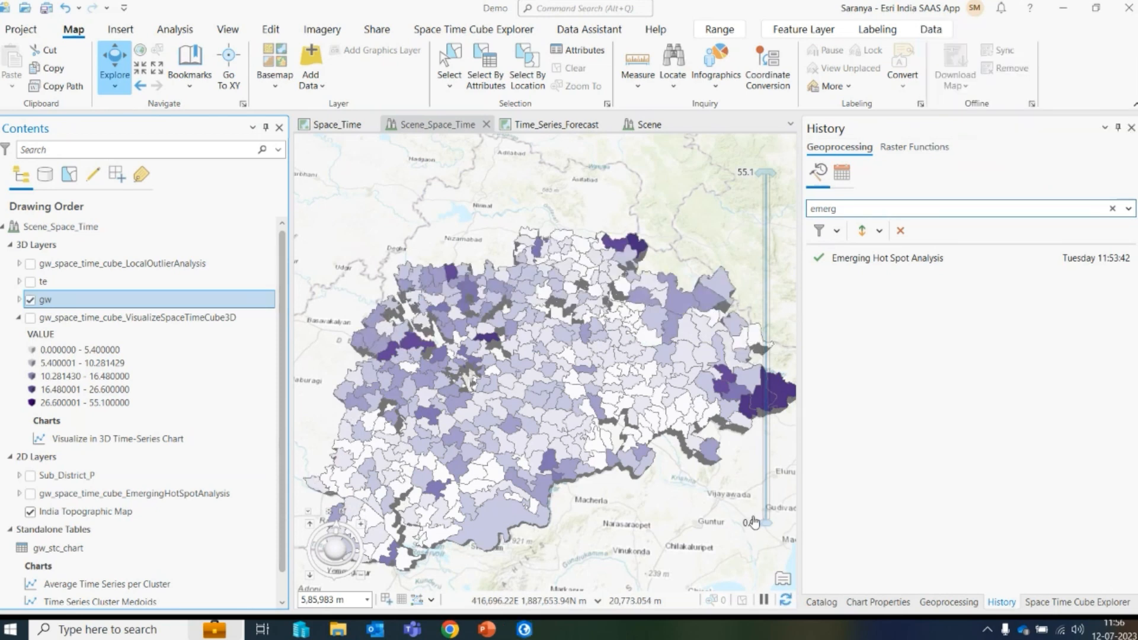
drag(768, 527, 769, 268)
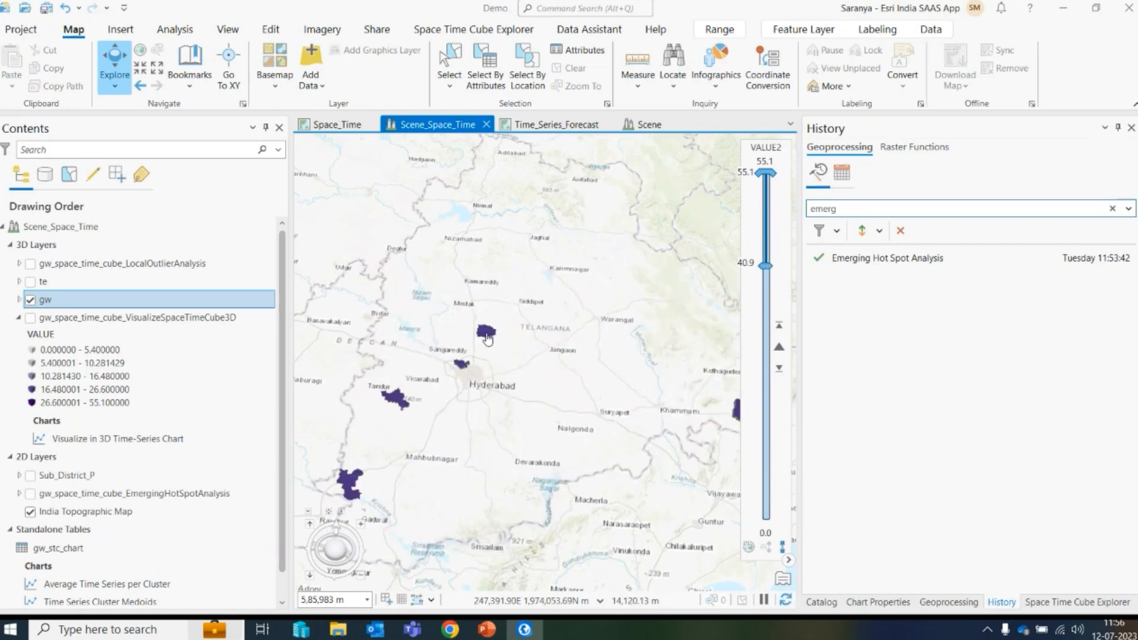
- Examine the gw districts within the filtered value range around Hyderabad
drag(467, 405, 483, 315)
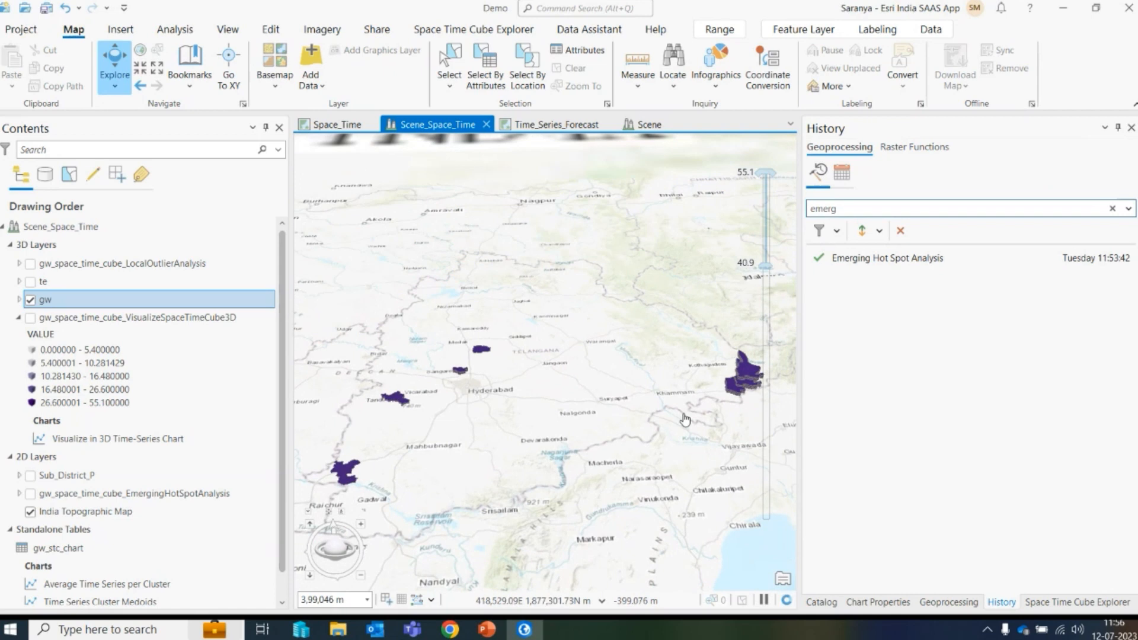
scroll(475, 388, up, 1)
scroll(475, 388, up, 3)
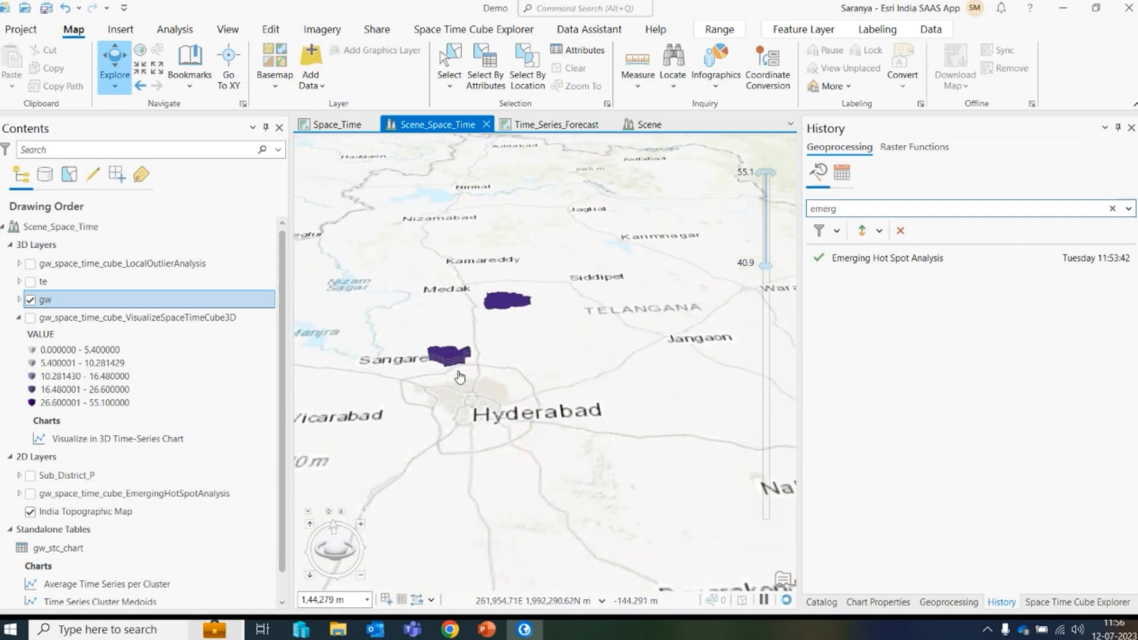
scroll(439, 388, up, 1)
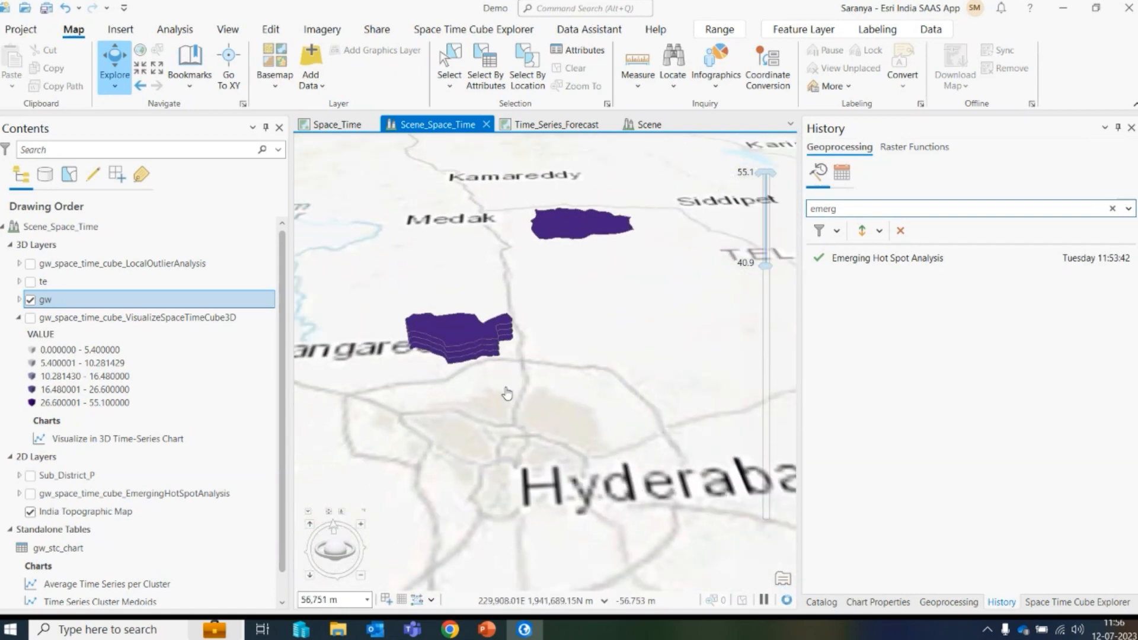
drag(556, 318, 553, 432)
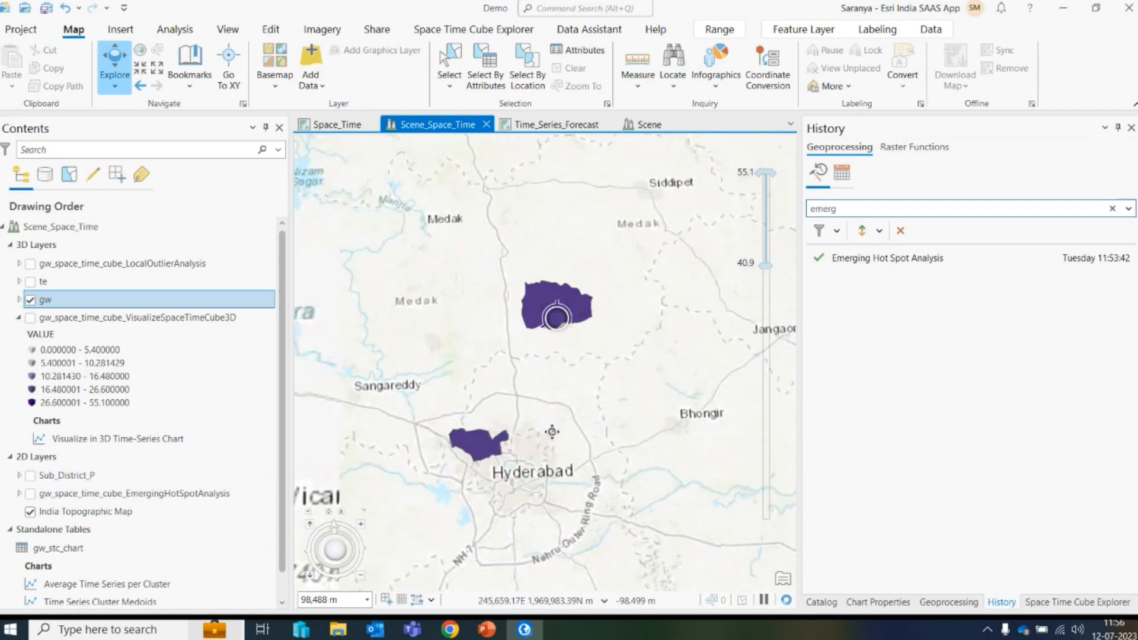
scroll(549, 423, down, 4)
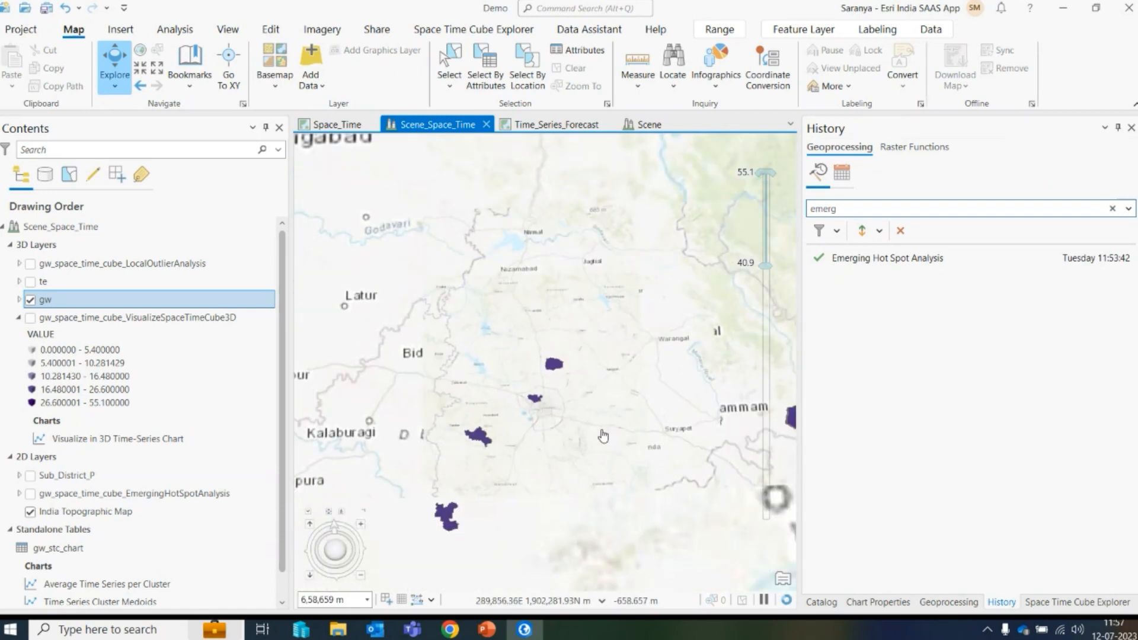
- Hide the gw layer and show the te layer instead
scroll(569, 388, up, 4)
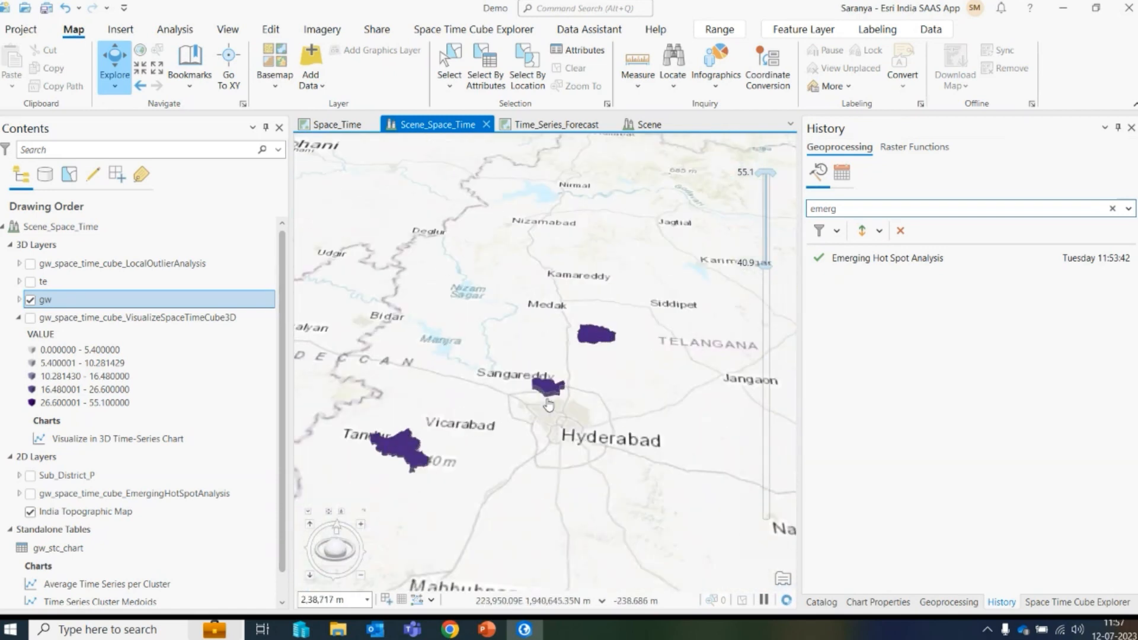
drag(549, 397, 547, 390)
click(31, 300)
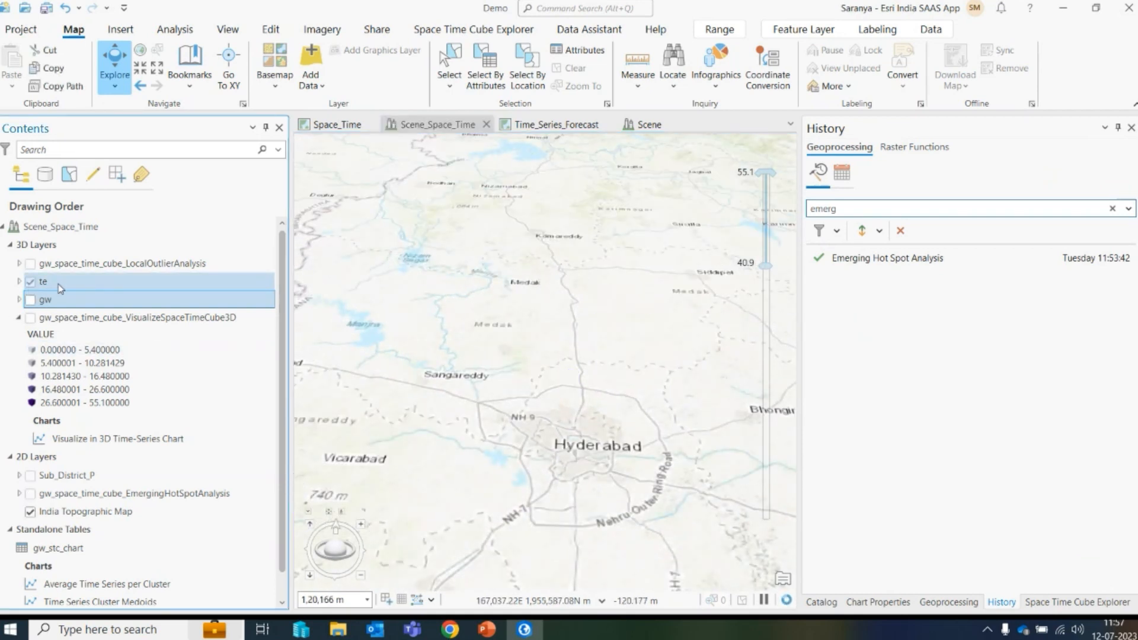
click(59, 285)
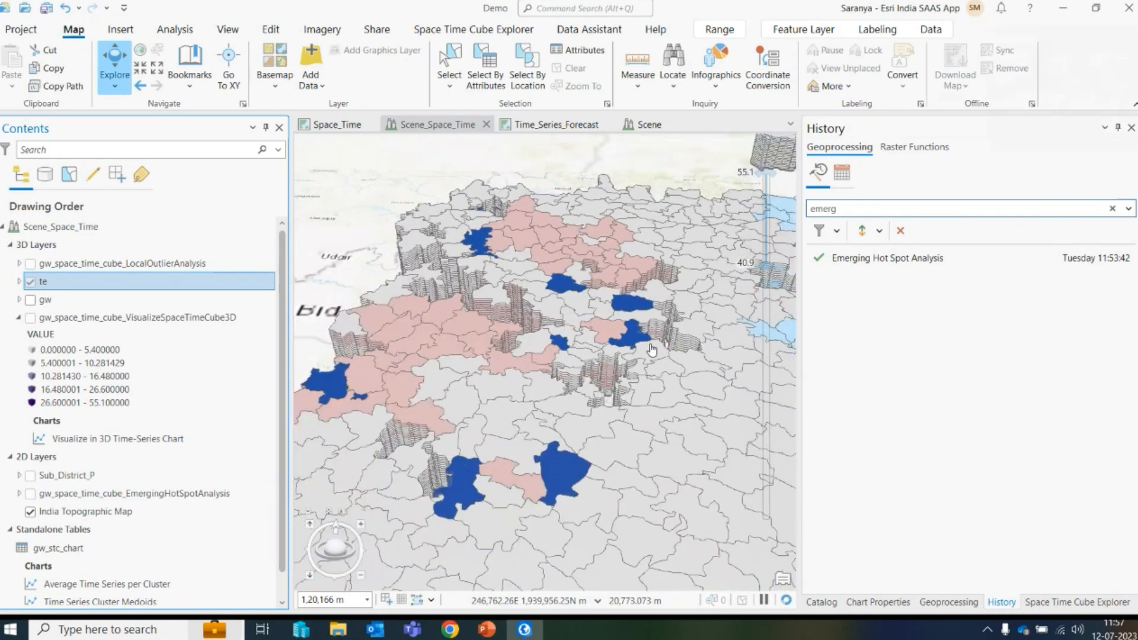
- Zoom in and out around the te layer's districts in the 3D scene to examine their hot spot patterns
scroll(652, 350, down, 4)
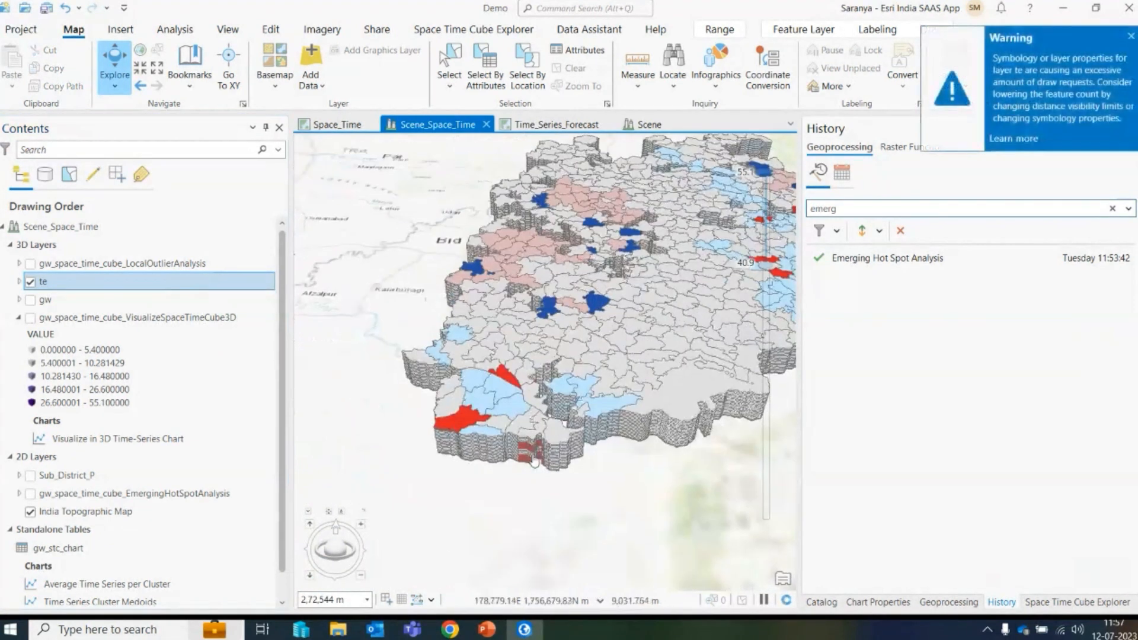
scroll(533, 461, up, 5)
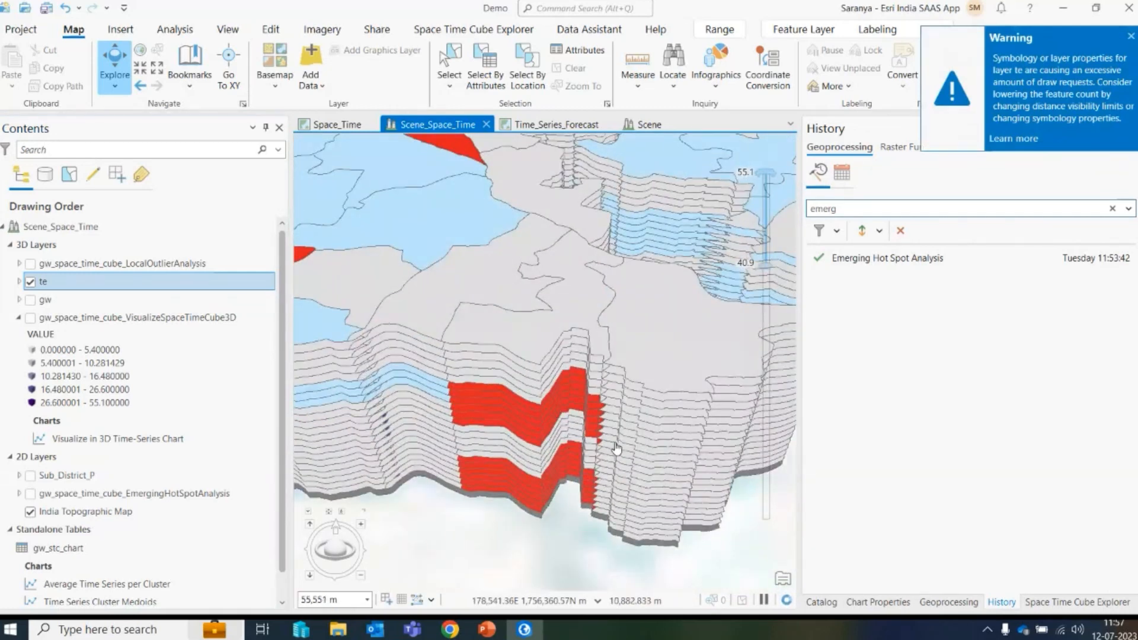
scroll(584, 392, down, 3)
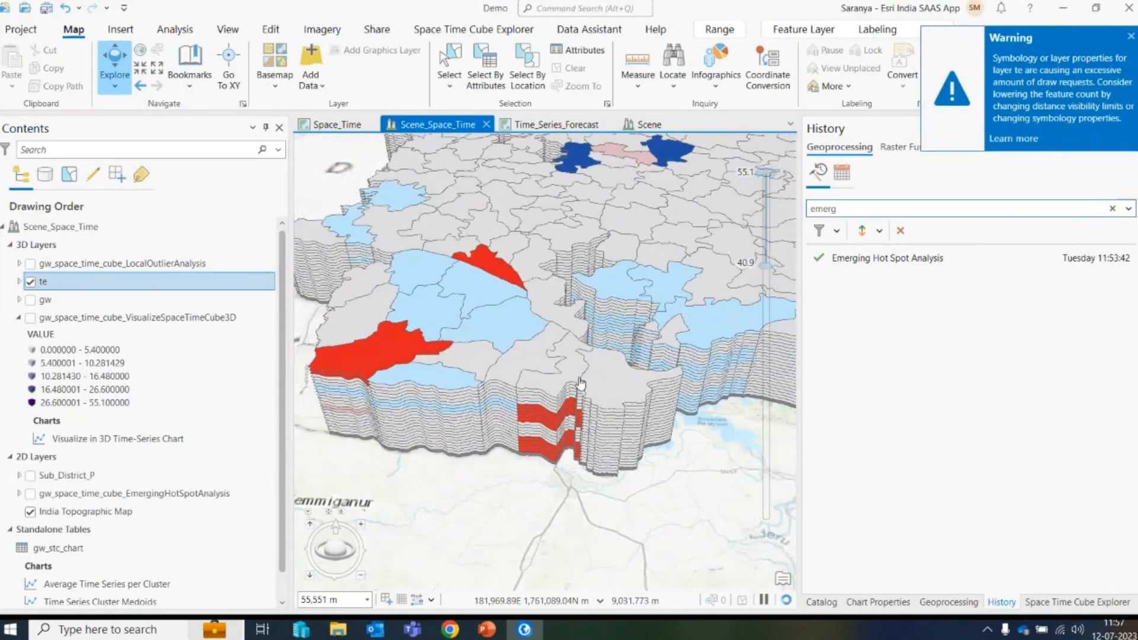
scroll(581, 384, down, 5)
scroll(548, 358, up, 3)
- Browse the Space Time Pattern Mining toolbox's Time Series Forecasting tools, highlighting Forest-based Forecast
click(948, 602)
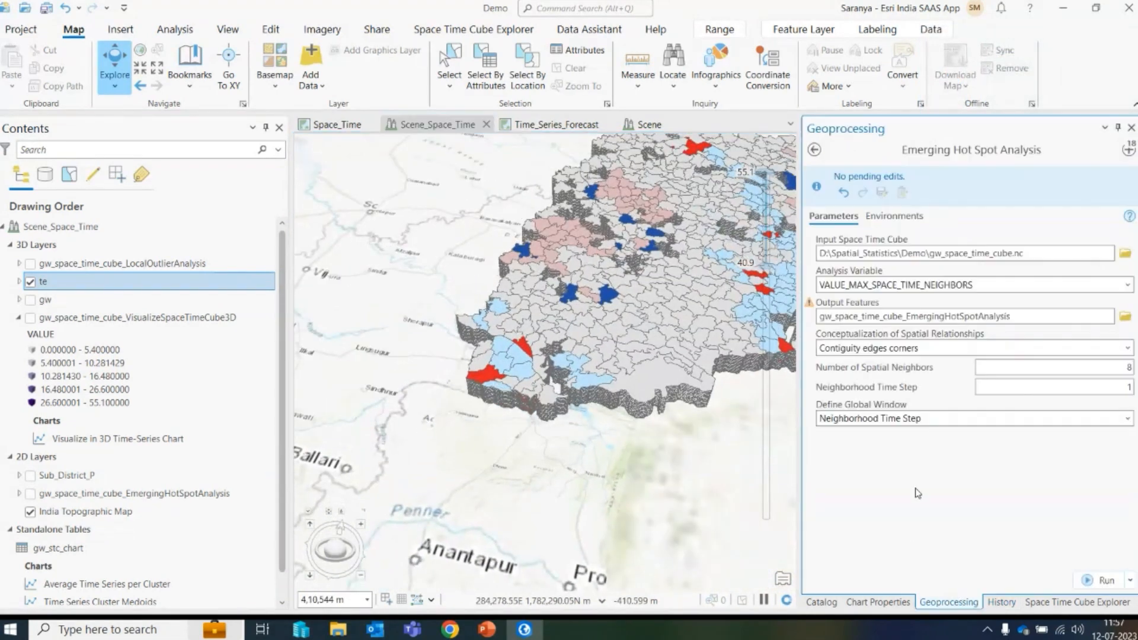
click(1128, 150)
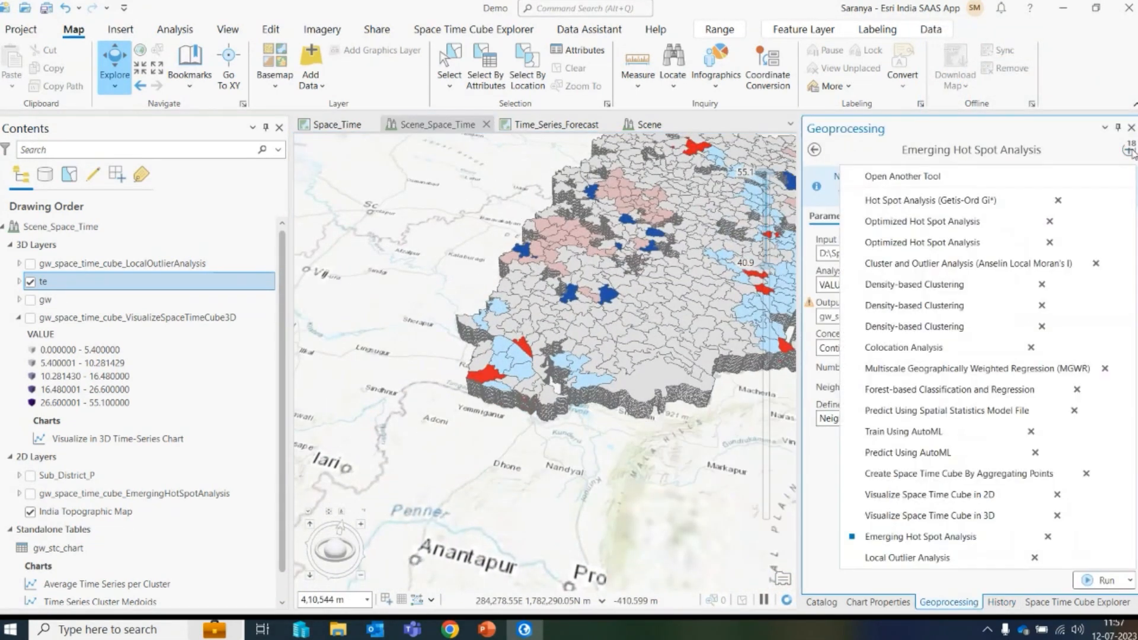
click(964, 183)
scroll(860, 397, down, 3)
scroll(859, 460, down, 3)
click(817, 452)
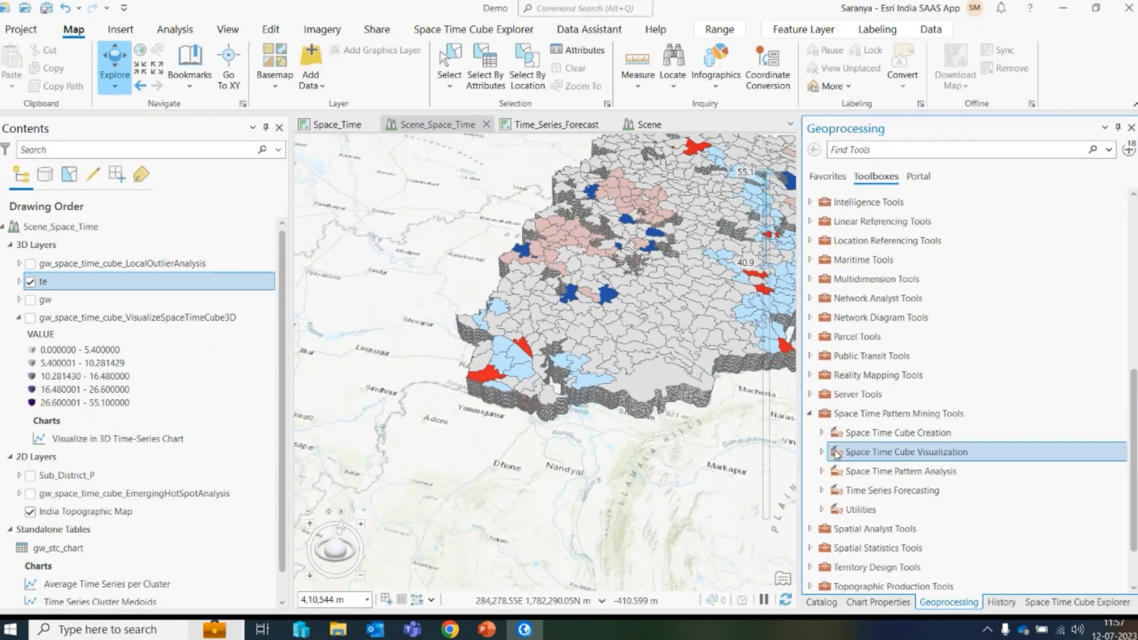
click(822, 490)
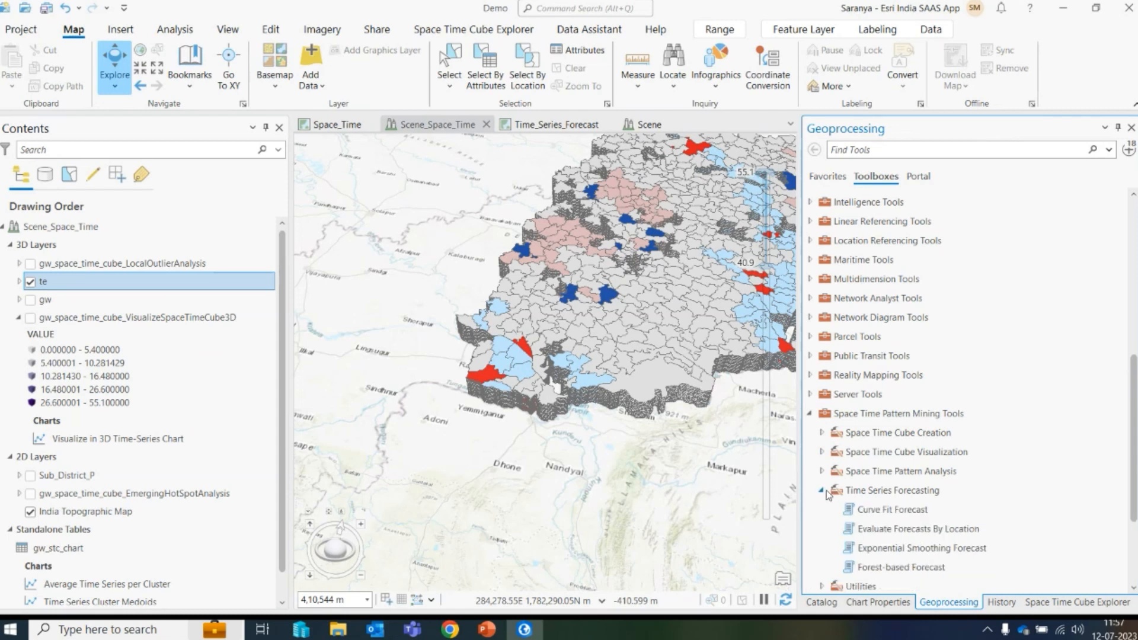
scroll(898, 415, down, 3)
click(900, 393)
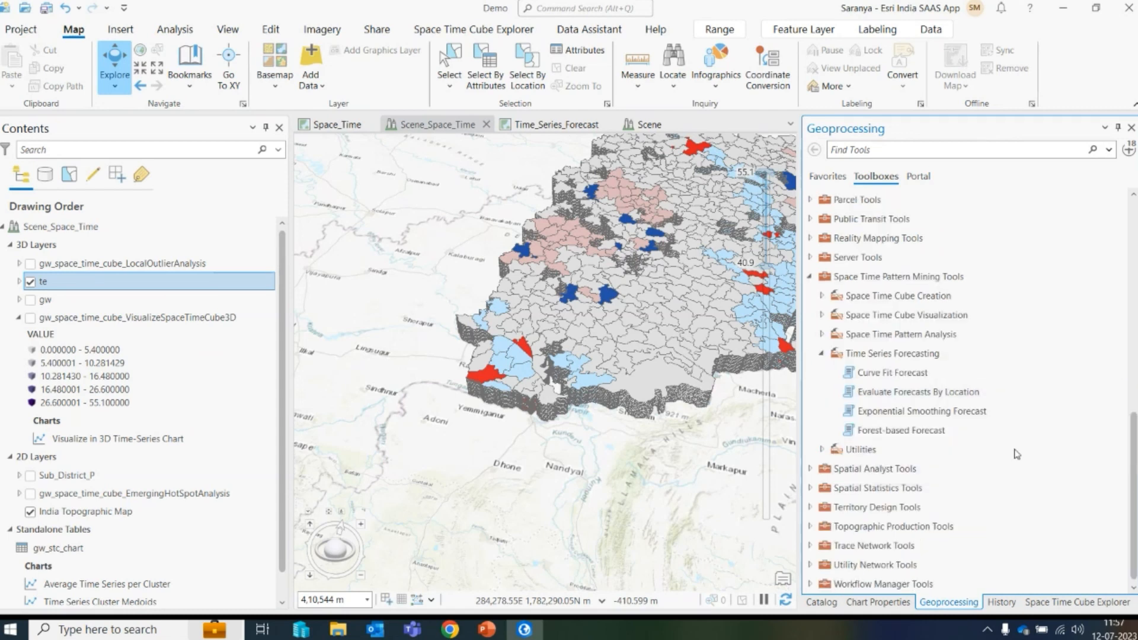
click(901, 377)
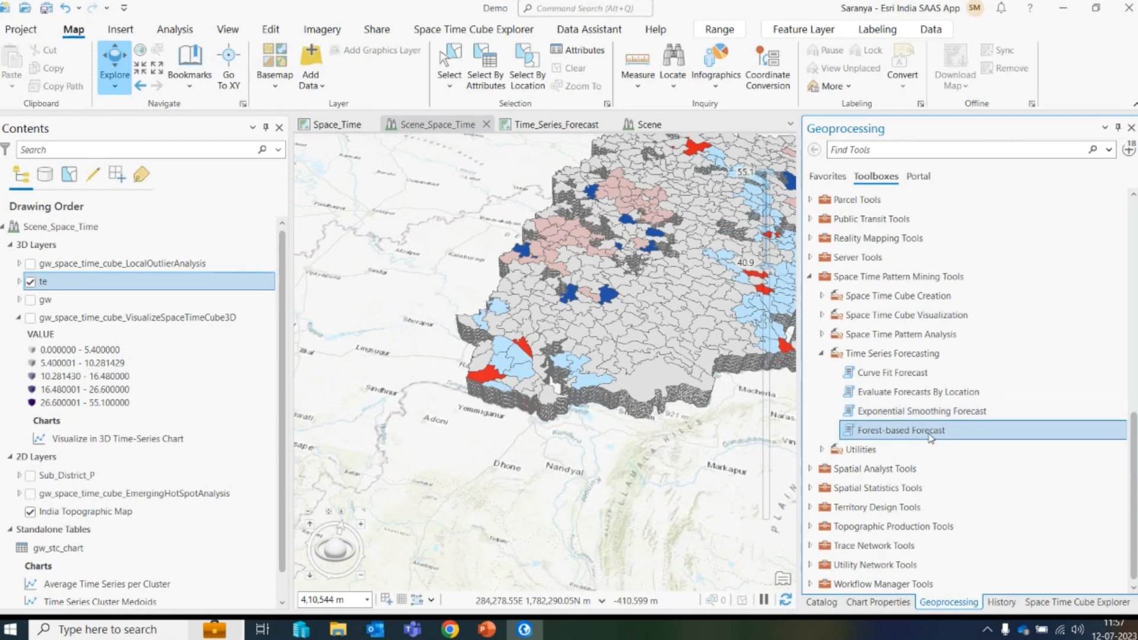
- Remove the Hot Spot Analysis and both Optimized Hot Spot Analysis entries from the recent geoprocessing tools list
click(1130, 150)
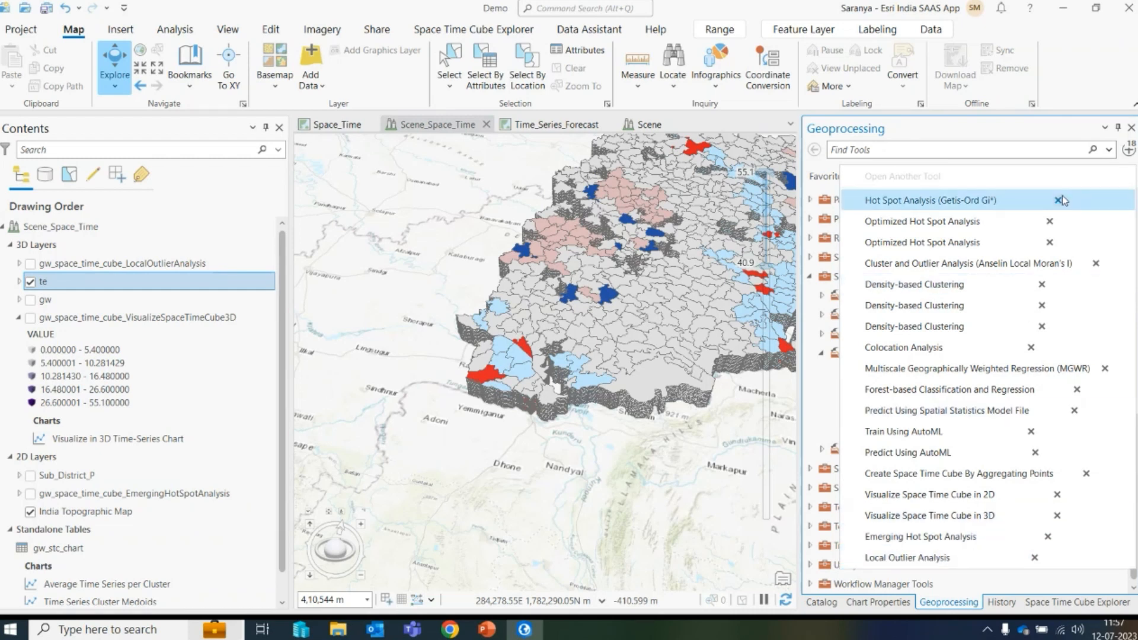
click(1032, 221)
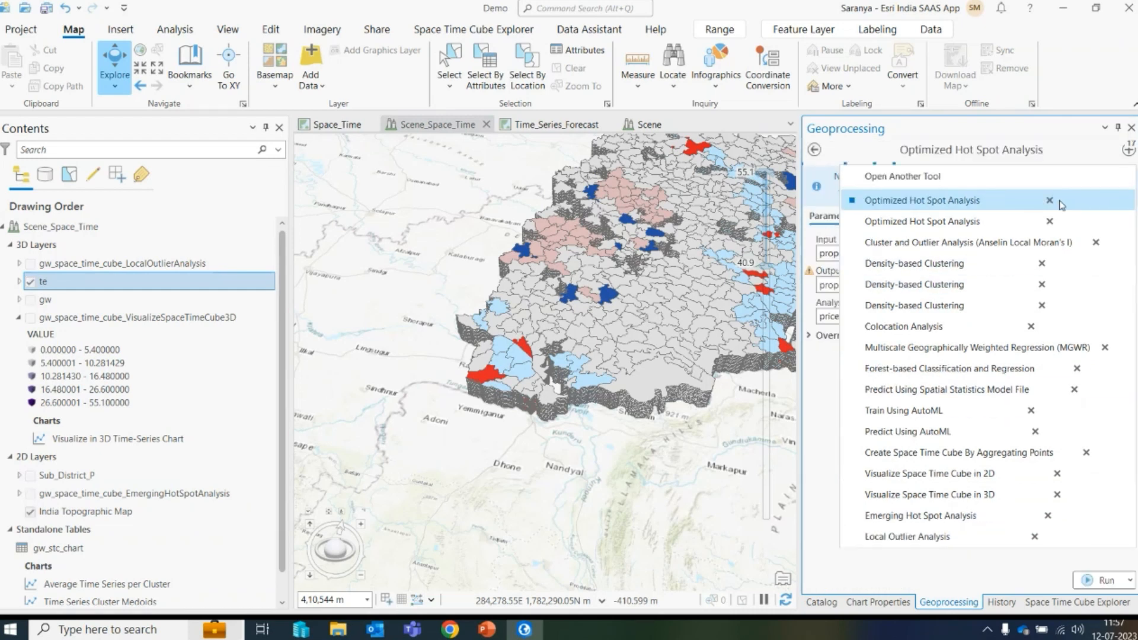
click(1129, 151)
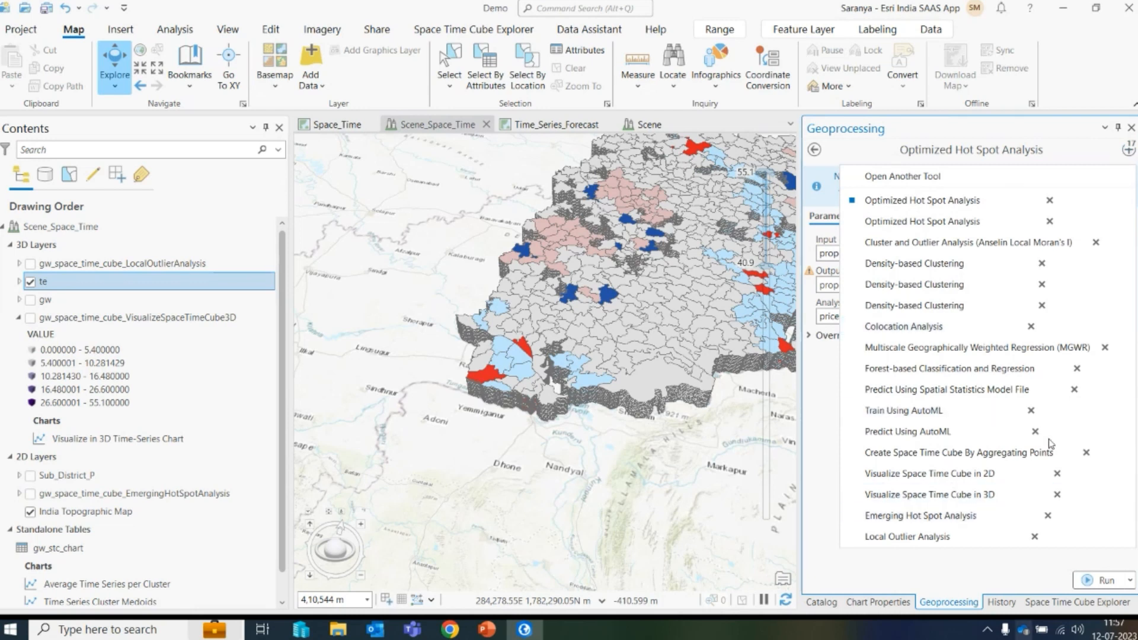
click(1050, 200)
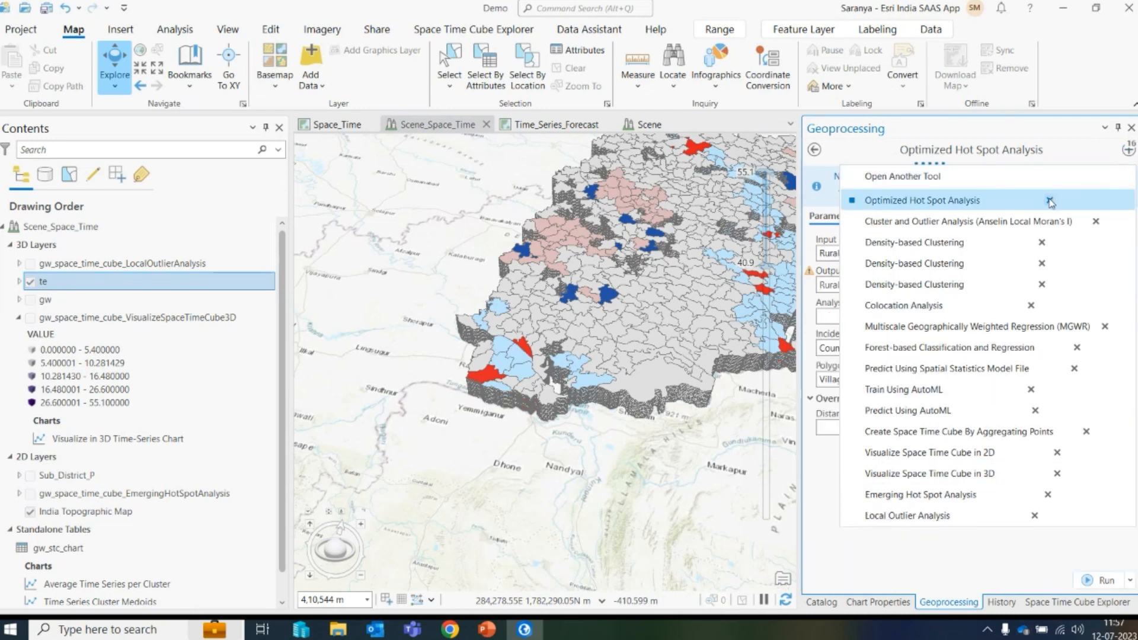
click(1050, 201)
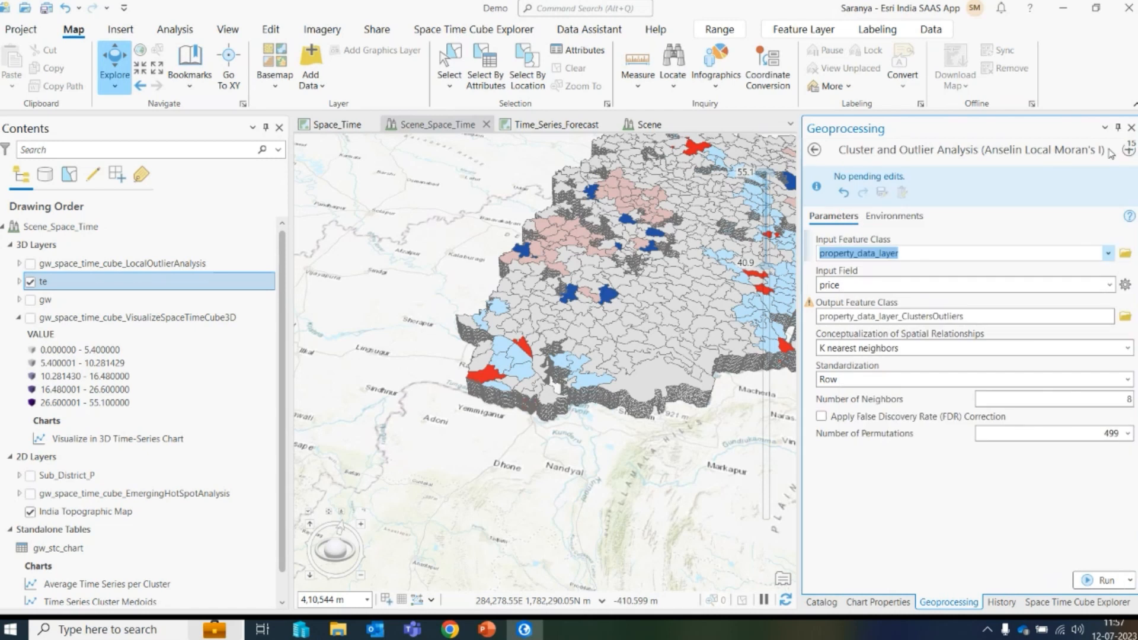
- Open the Curve Fit Forecast tool and switch to the Time_Series_Forecast map
click(1129, 149)
click(884, 174)
double_click(884, 372)
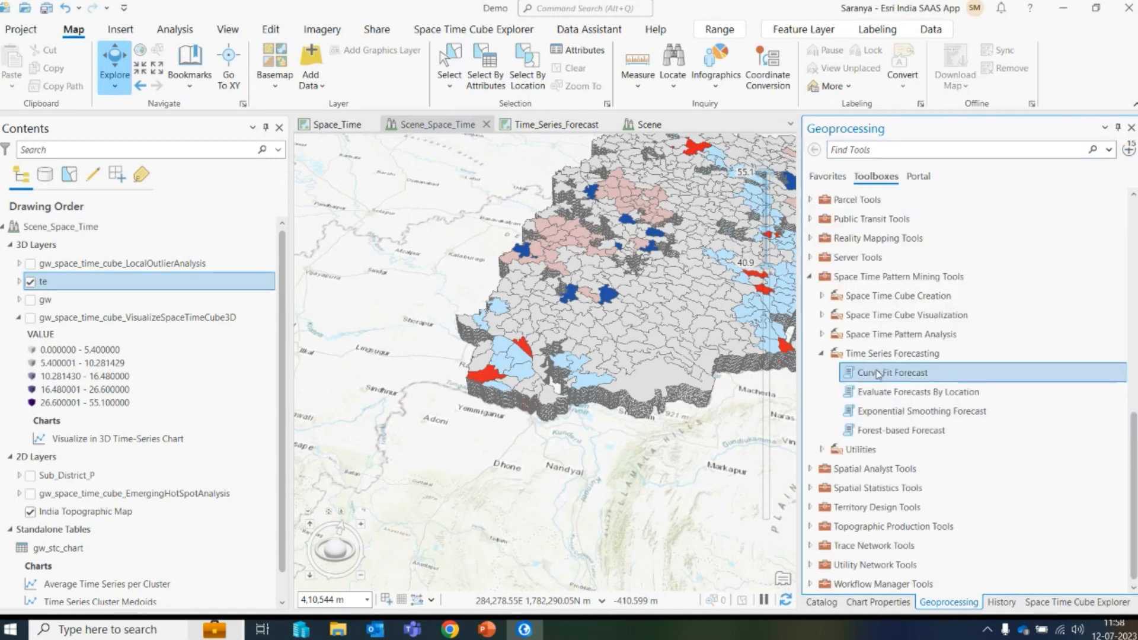
click(552, 126)
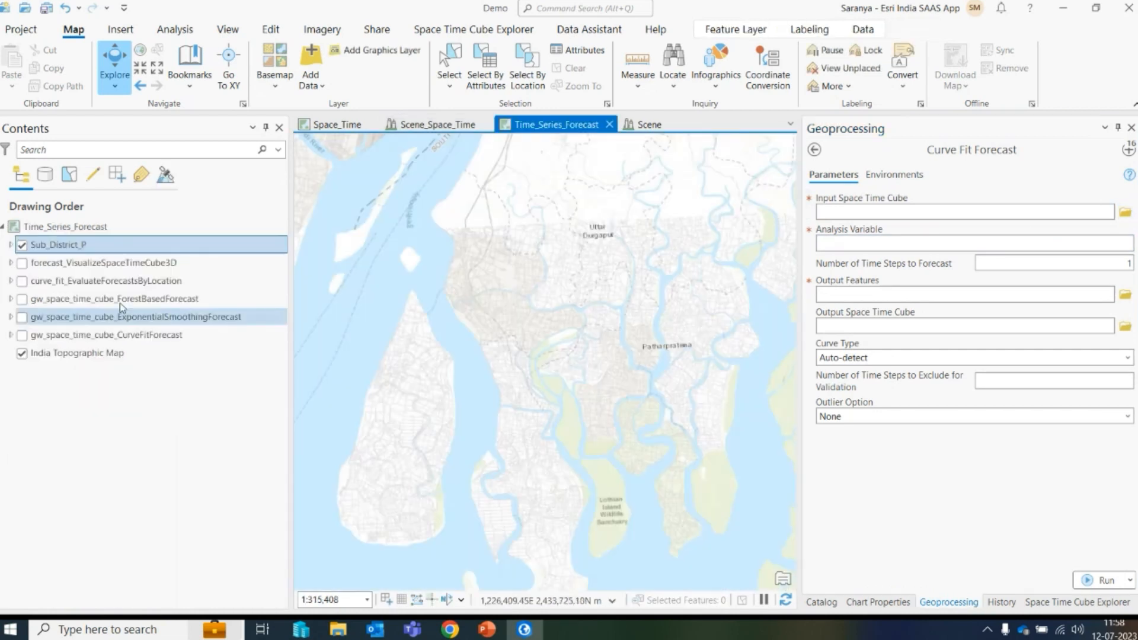
- Set the input space time cube to gw_space_time_cube.nc and the analysis variable to VALUE_MAX_SPACE_TIME_NEIGHBORS
click(1125, 214)
click(617, 378)
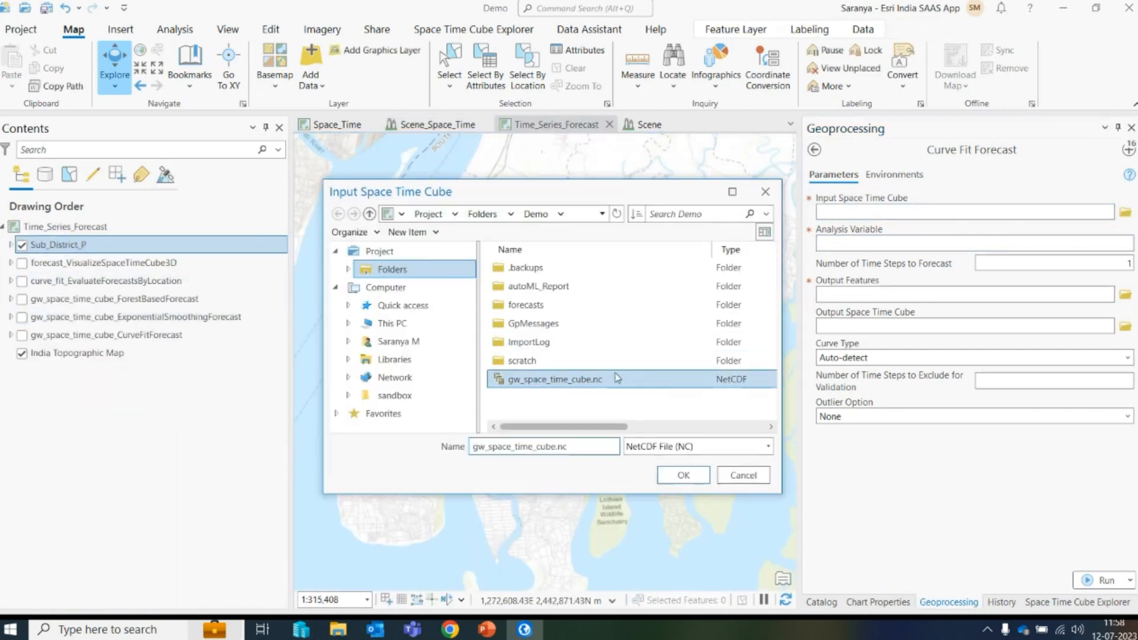
click(684, 476)
click(859, 244)
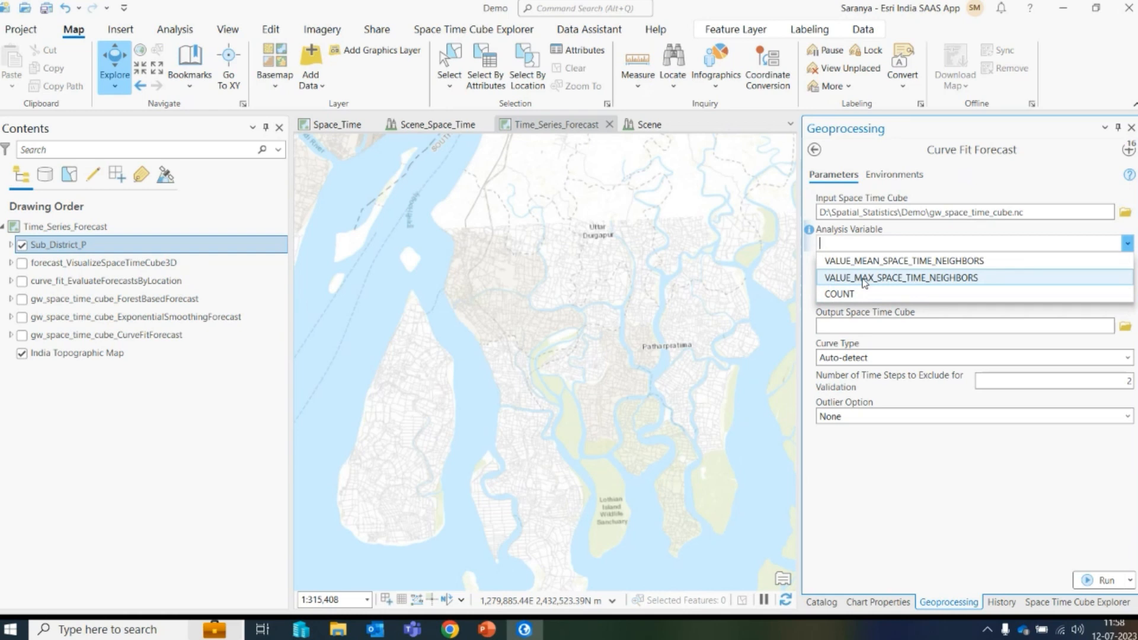
click(864, 279)
- Set the number of time steps to forecast to 6 and name the output space time cube output
click(1120, 264)
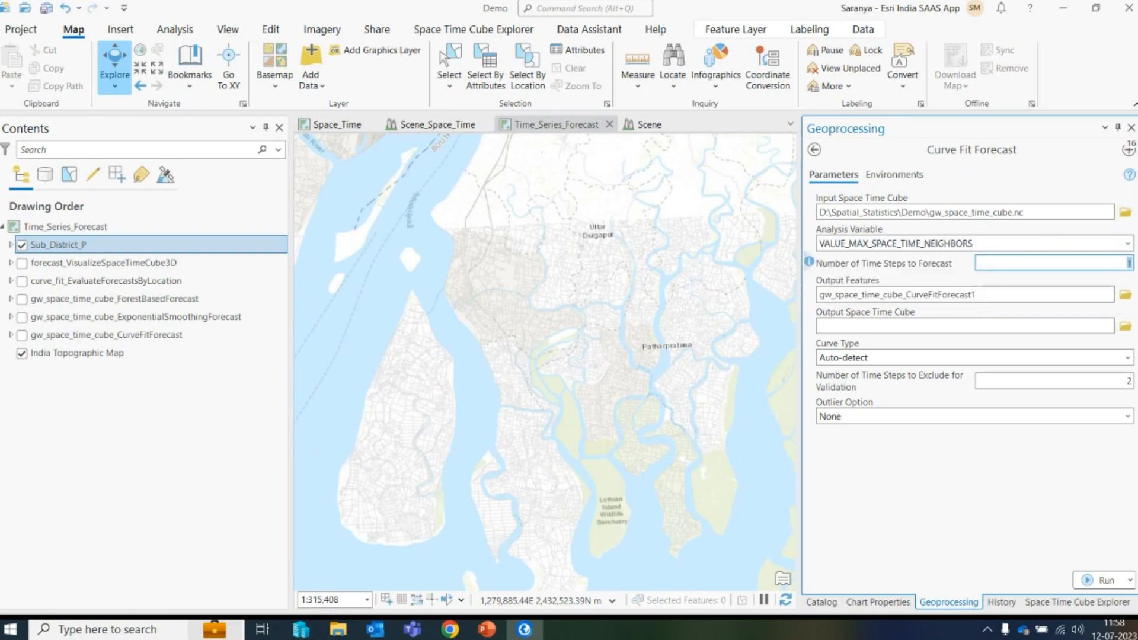
click(889, 463)
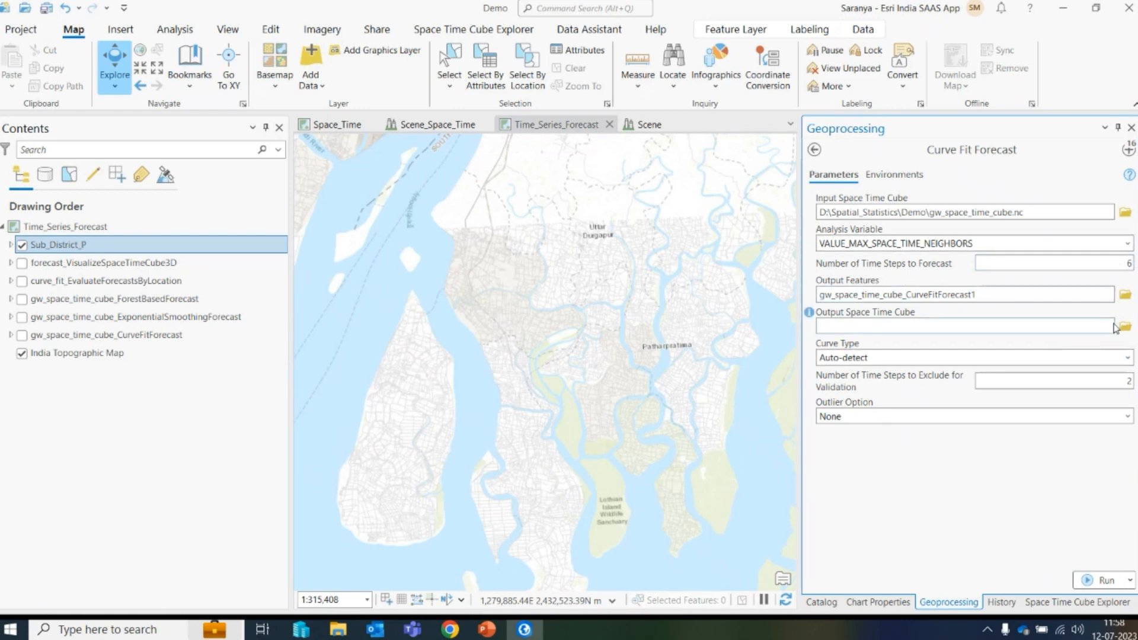
click(1079, 329)
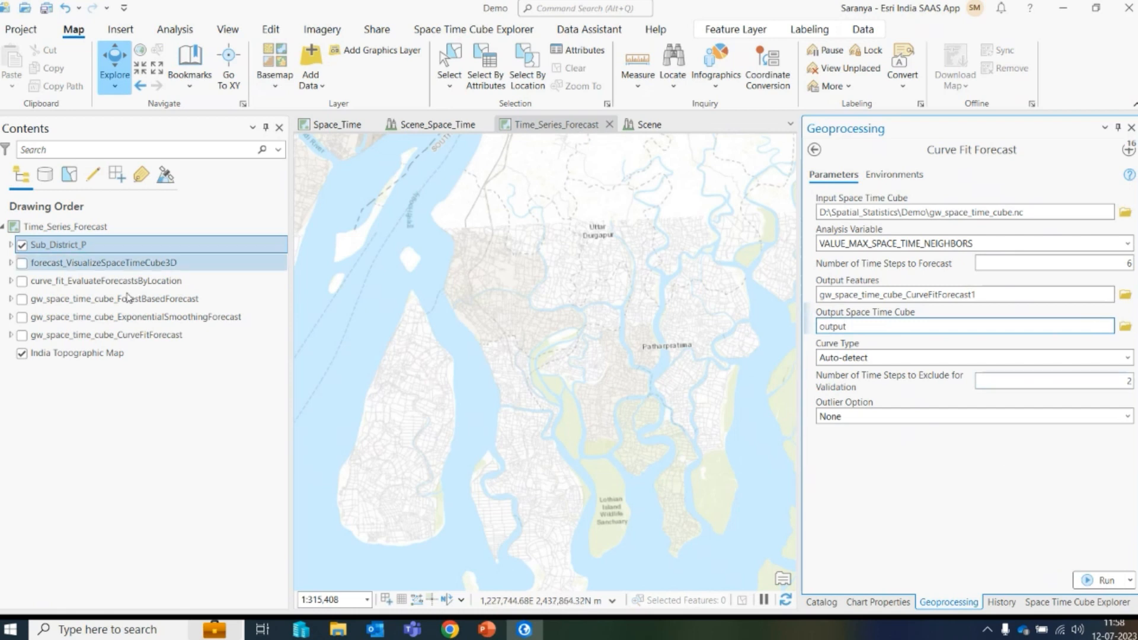
- Turn on the curve_fit_EvaluateForecastsByLocation layer and zoom to its extent
click(22, 281)
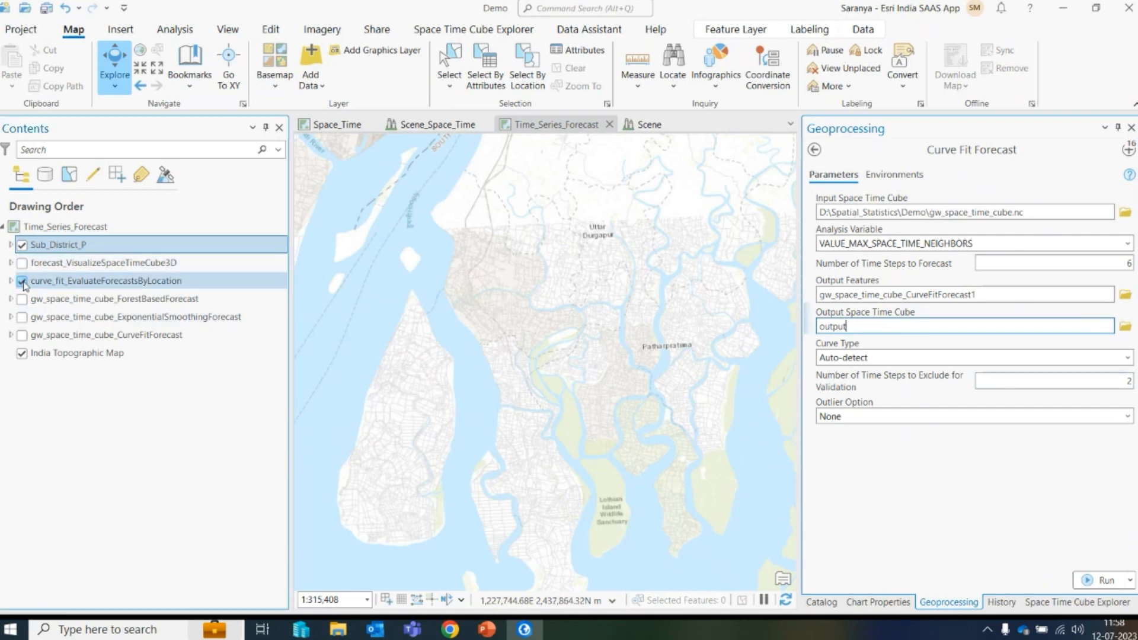
click(81, 286)
right_click(81, 285)
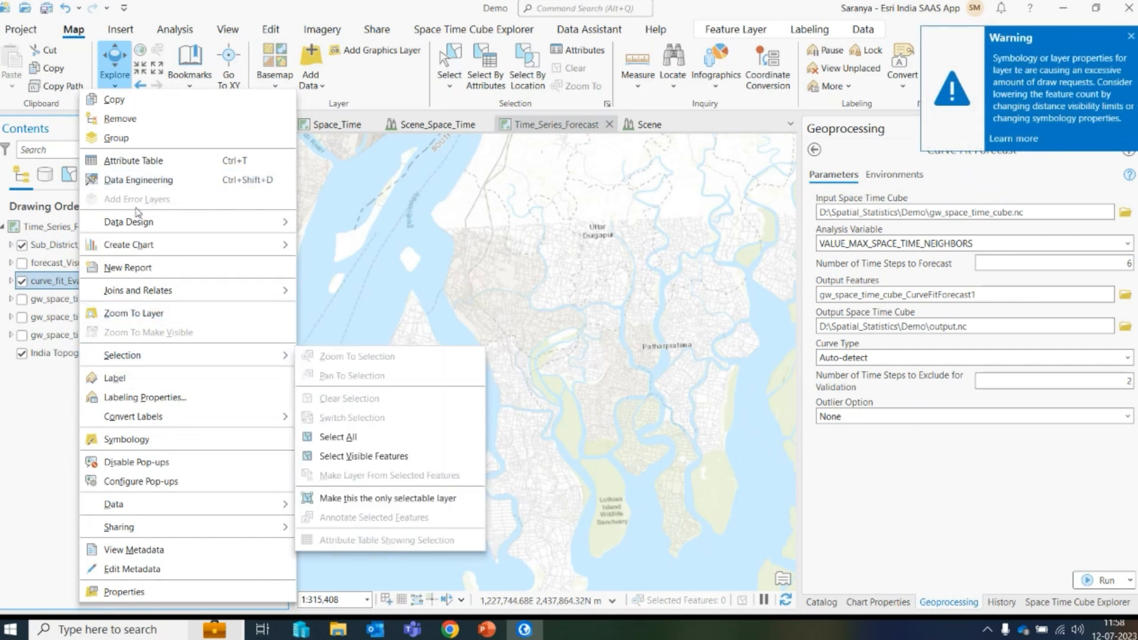
click(134, 314)
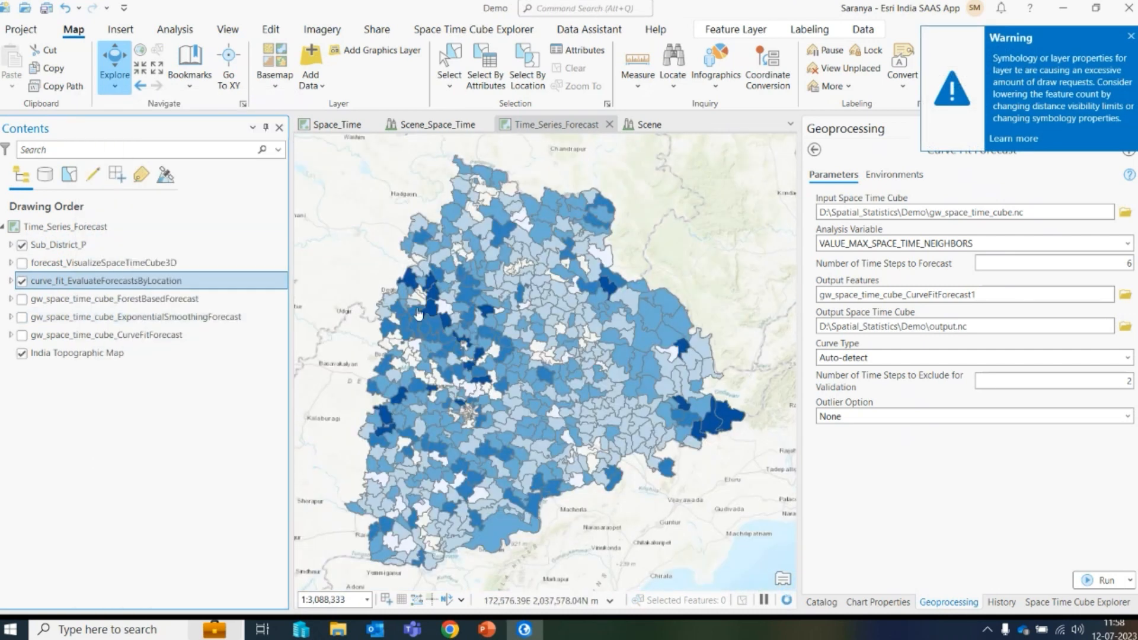
- Identify a sub-district on the map, close its pop-up, and hide the Sub_District_P layer
click(489, 314)
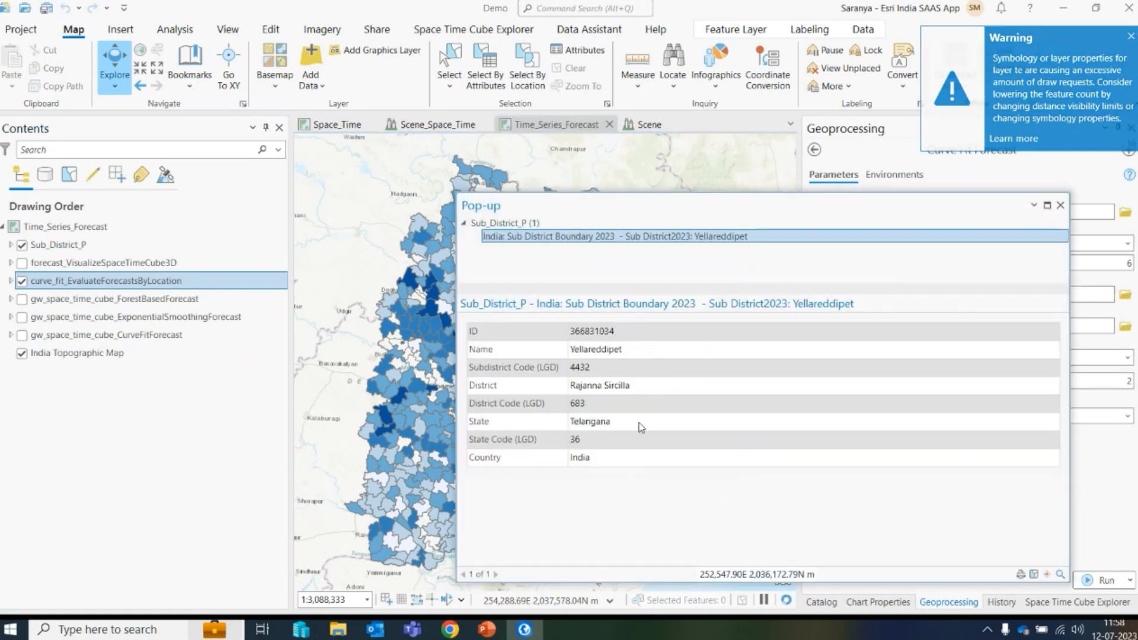
click(1060, 205)
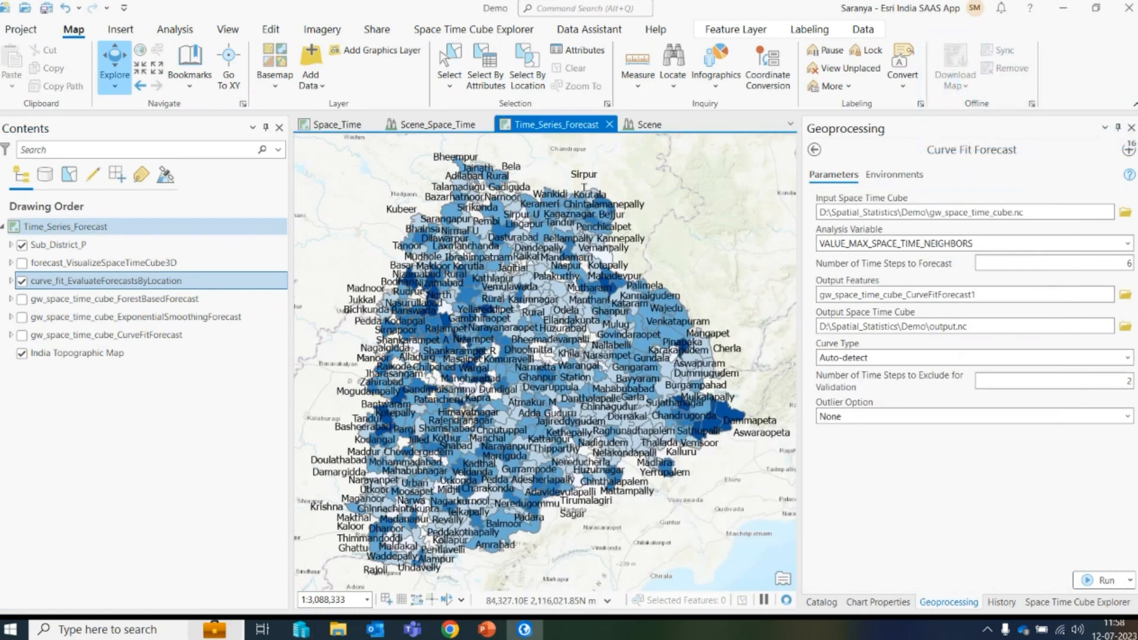
click(22, 244)
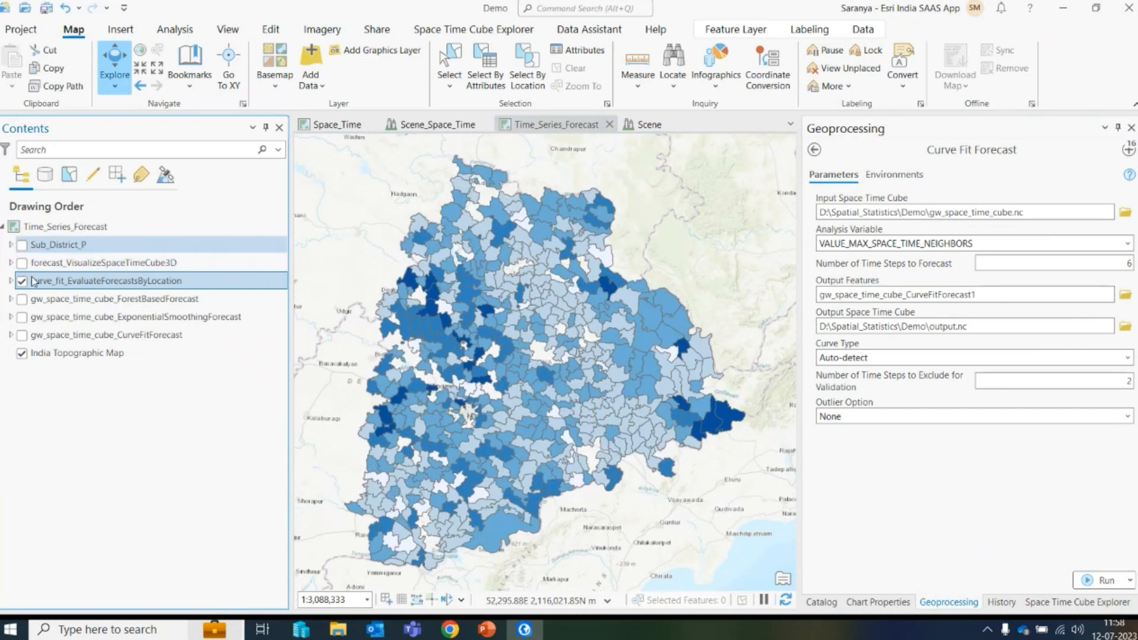
- Zoom in north of Hyderabad and open a district's forecast evaluation chart pop-up
scroll(448, 355, up, 3)
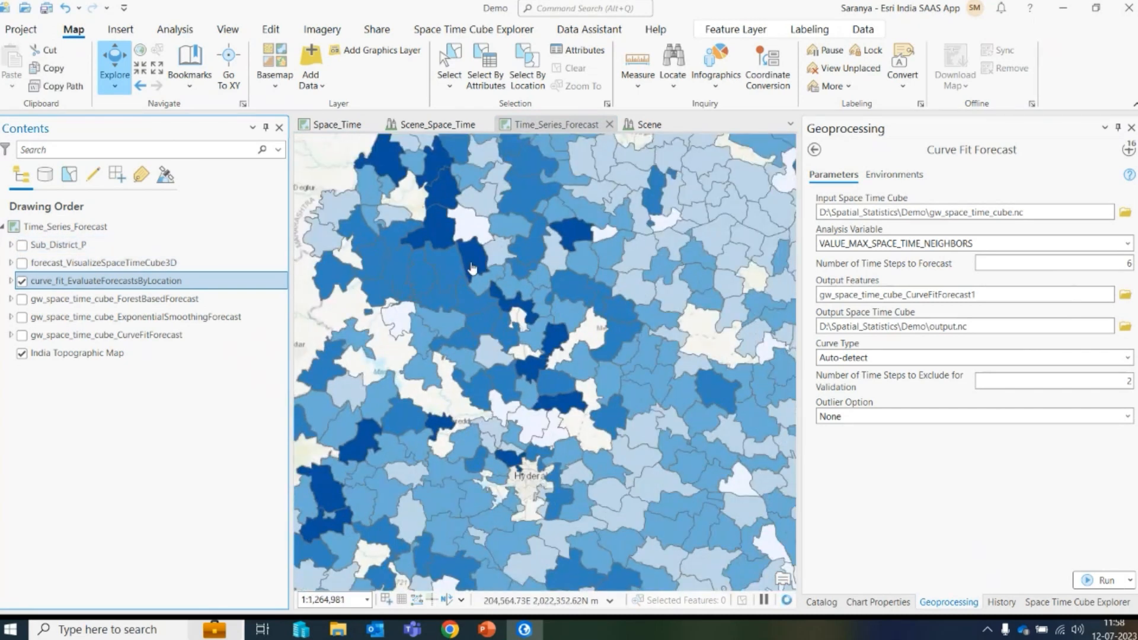
click(475, 262)
mouse_move(751, 364)
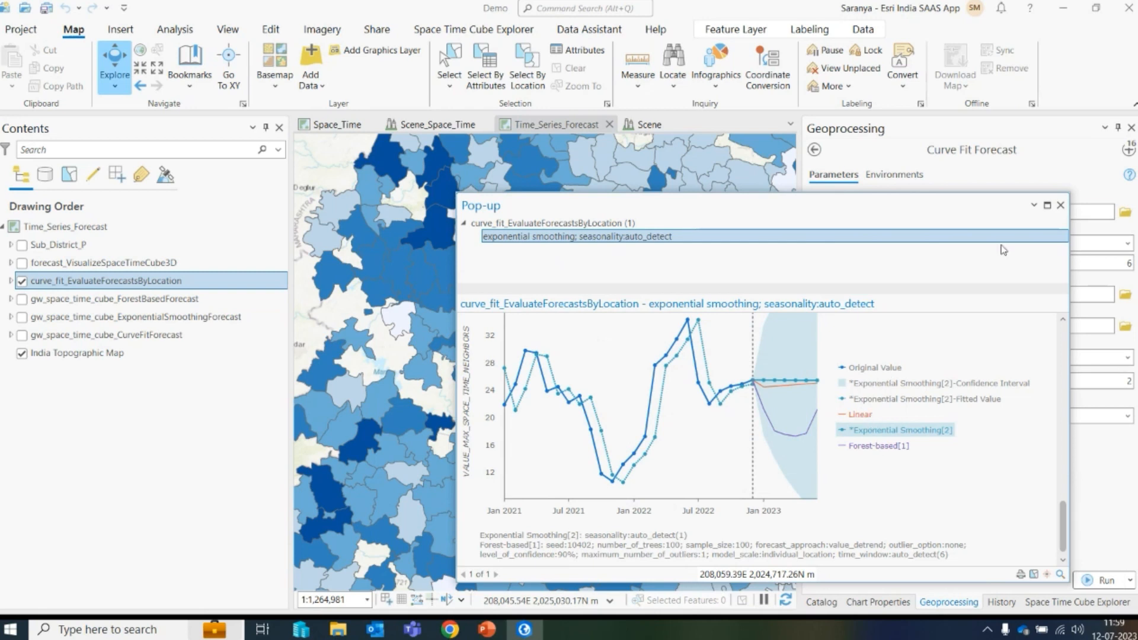
click(1060, 206)
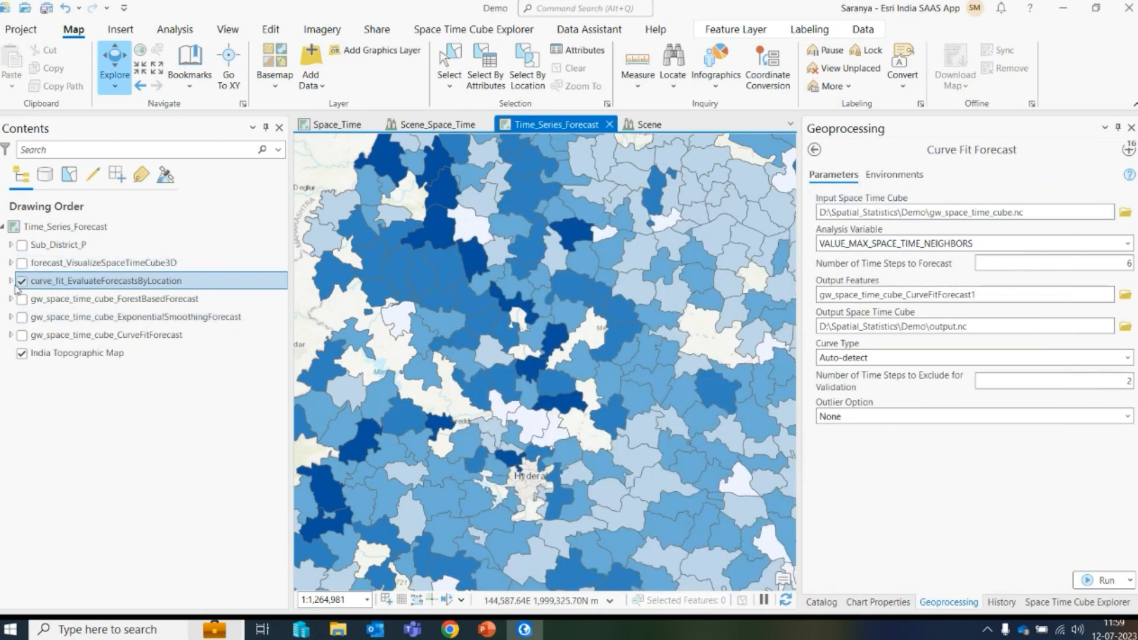
- Switch from the evaluation layer to the CurveFitForecast and ExponentialSmoothingForecast layers and query a district north of Hyderabad
click(22, 284)
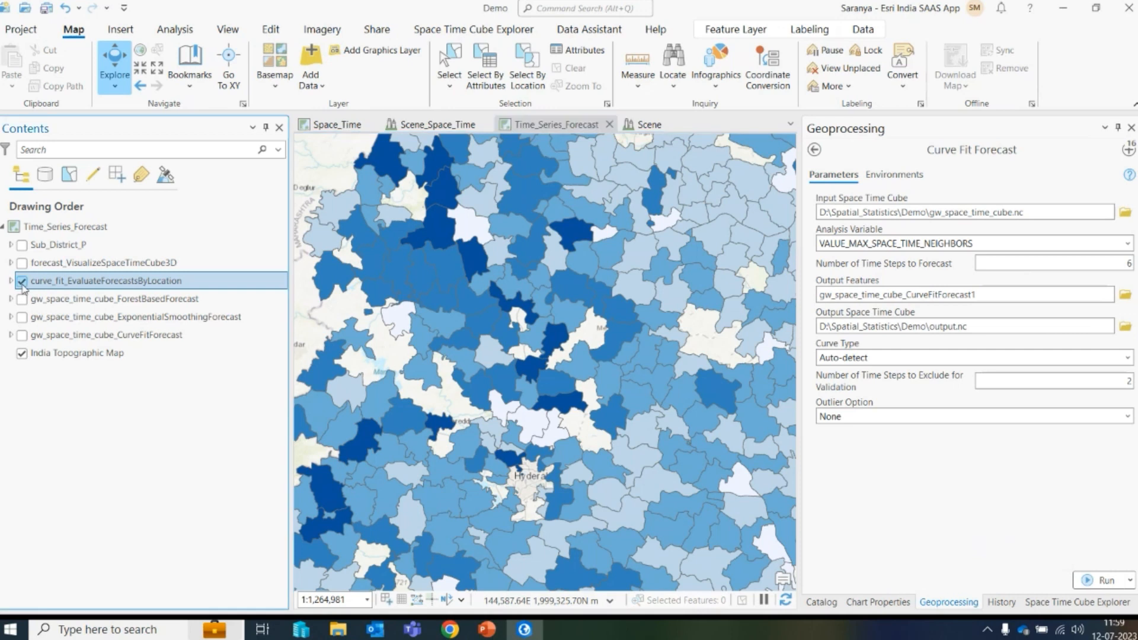
click(22, 281)
click(22, 335)
click(22, 317)
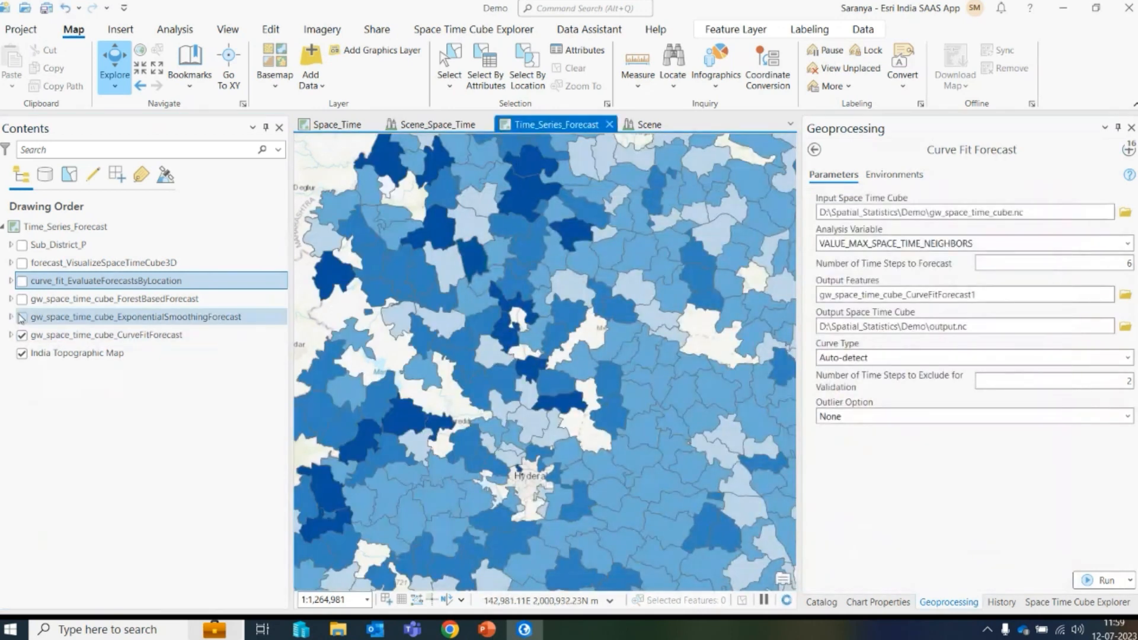
click(510, 294)
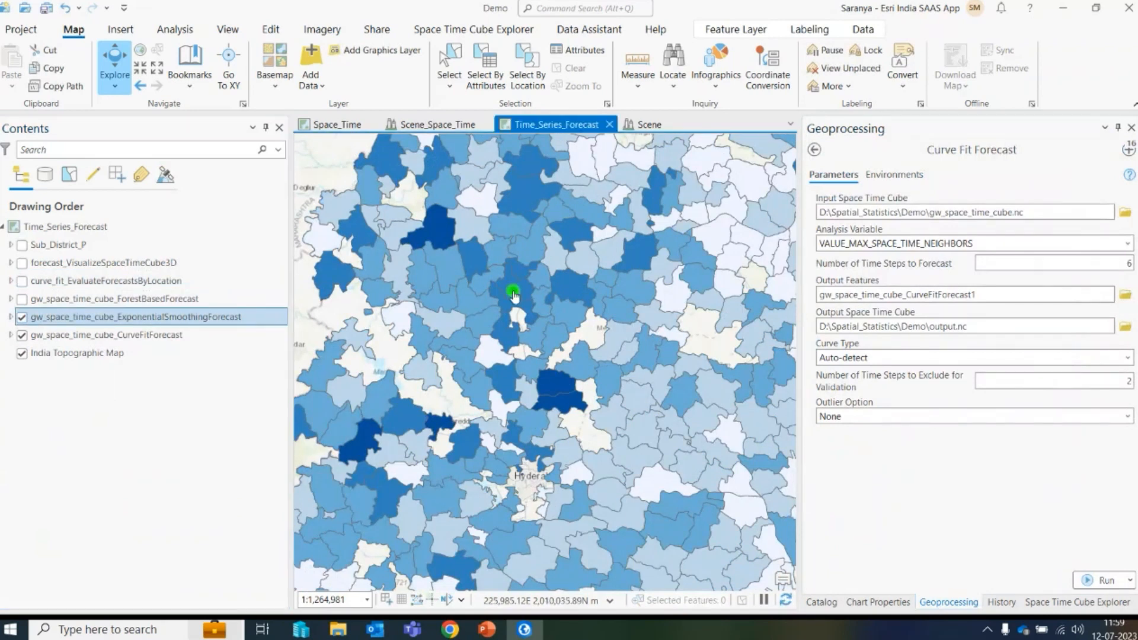